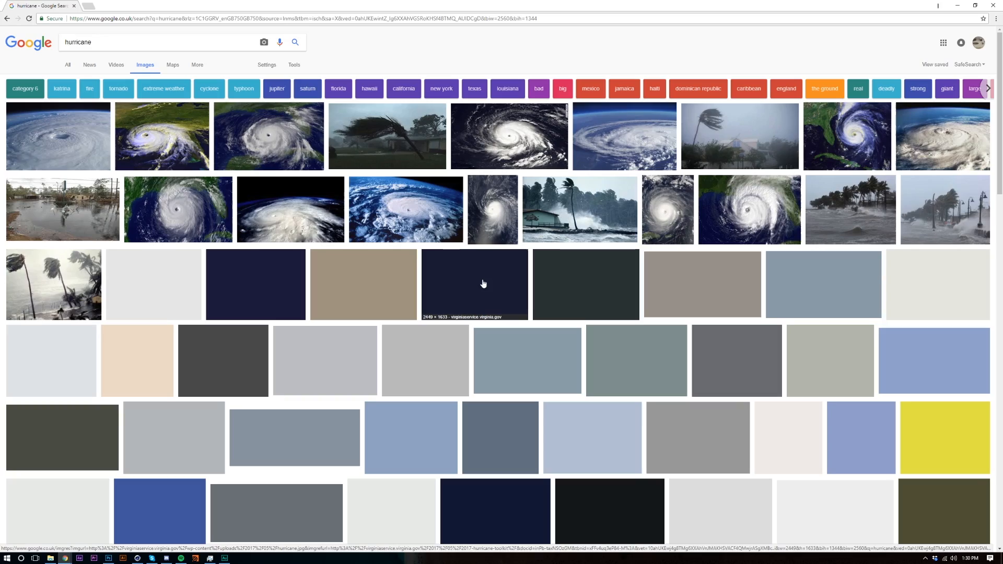
Look through the hurricane image results for satellite pictures of a swirling storm
{"action": "scroll", "coordinate": [478, 277], "scroll_direction": "down", "scroll_amount": 4}
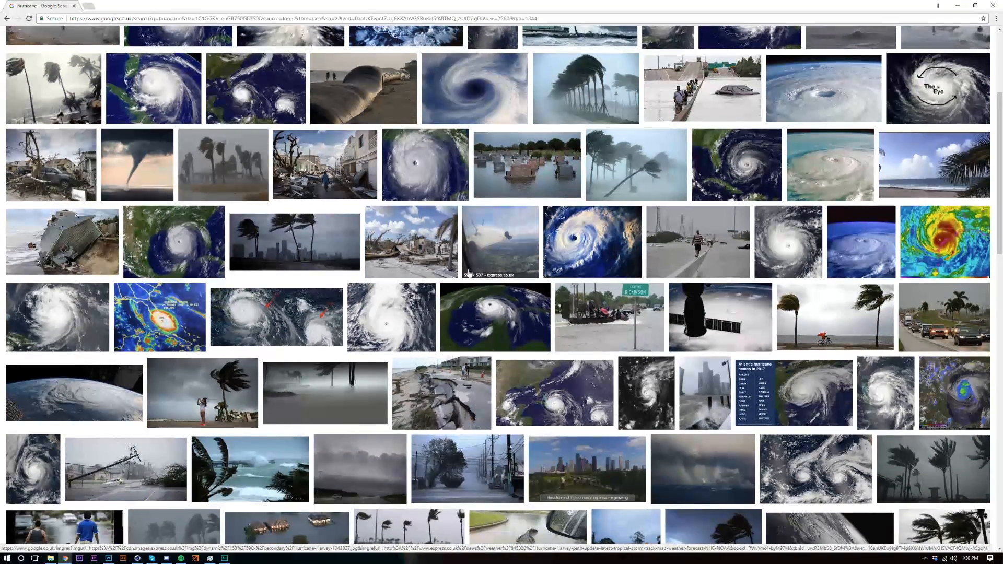
{"action": "scroll", "coordinate": [468, 271], "scroll_direction": "up", "scroll_amount": 3}
{"action": "scroll", "coordinate": [399, 339], "scroll_direction": "down", "scroll_amount": 4}
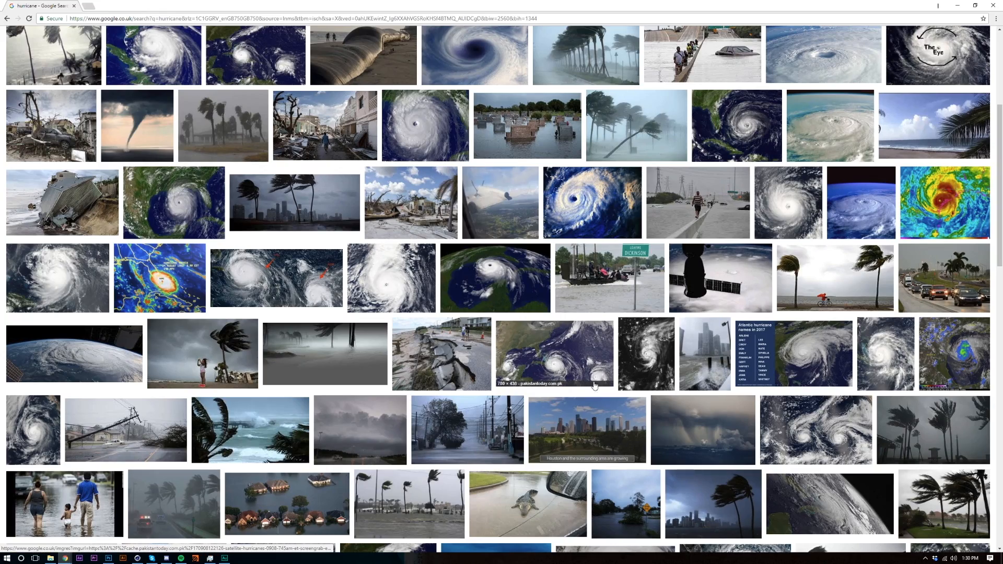
{"action": "scroll", "coordinate": [599, 390], "scroll_direction": "up", "scroll_amount": 4}
{"action": "scroll", "coordinate": [599, 389], "scroll_direction": "up", "scroll_amount": 1}
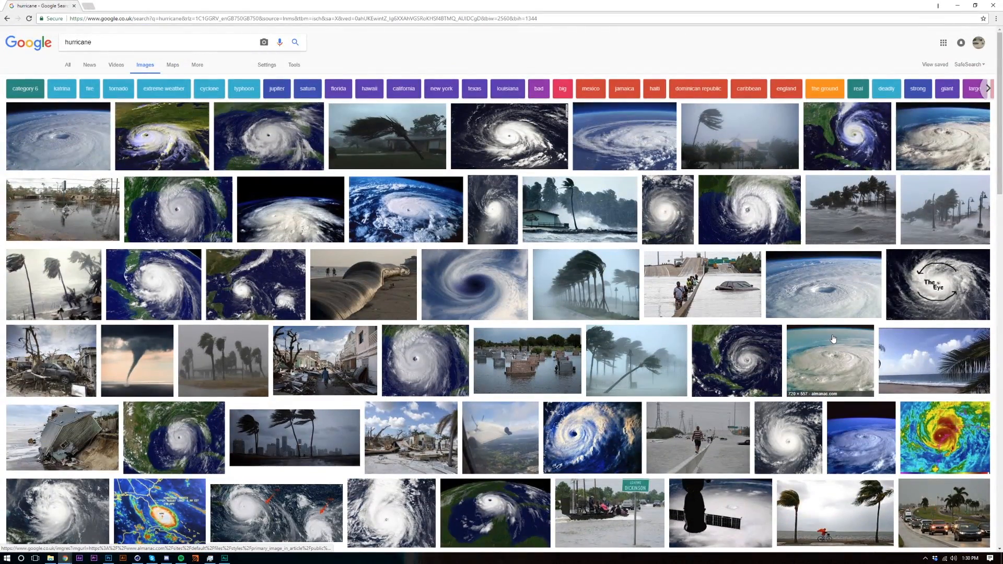
{"action": "scroll", "coordinate": [833, 338], "scroll_direction": "down", "scroll_amount": 15}
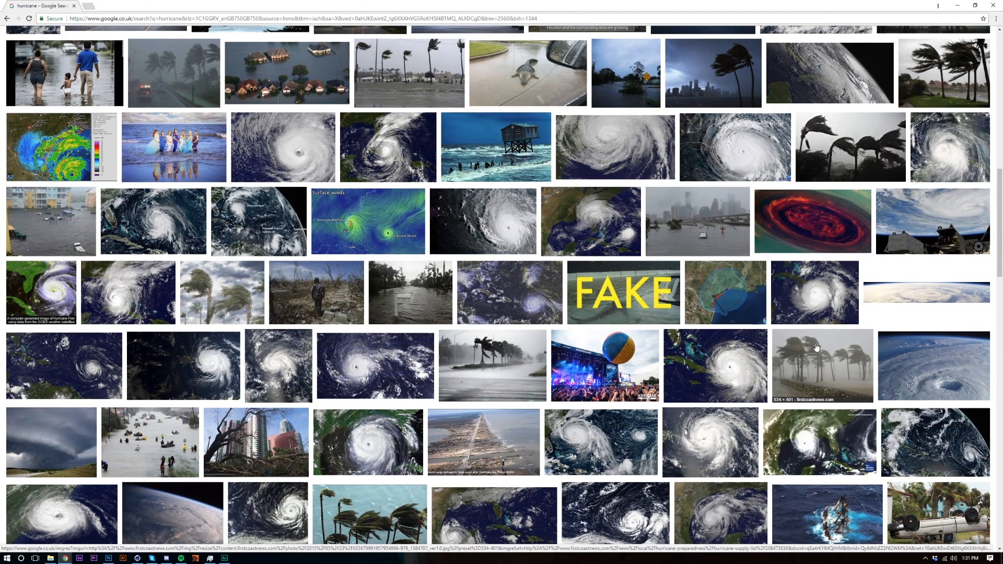
Switch to Photoshop, close the edited Hurricane_humberto_2001.jpg without saving, and reopen the original image
{"action": "left_click", "coordinate": [108, 558]}
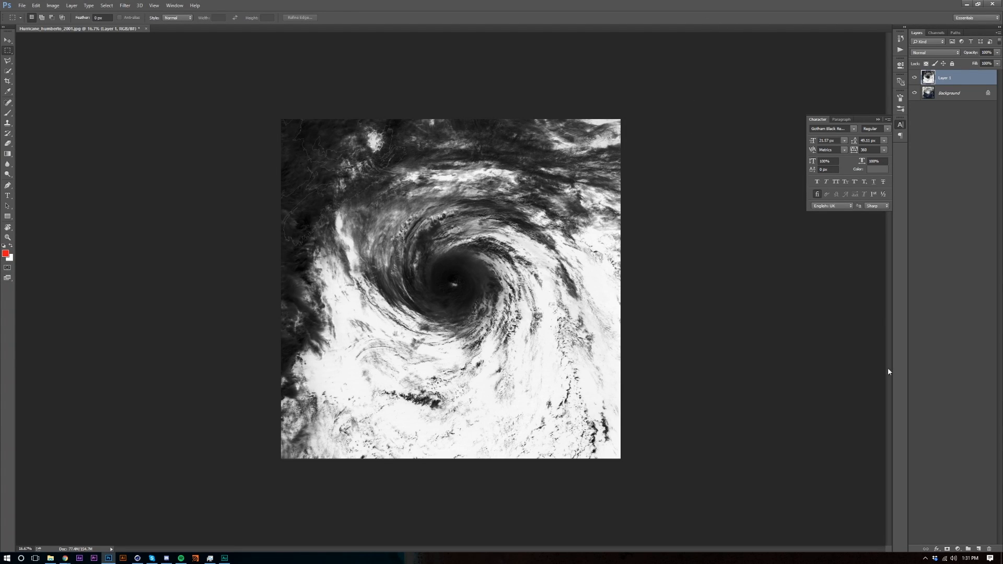
{"action": "left_click", "coordinate": [50, 558]}
{"action": "left_click_drag", "start_coordinate": [957, 300], "coordinate": [961, 333]}
{"action": "key", "text": "v"}
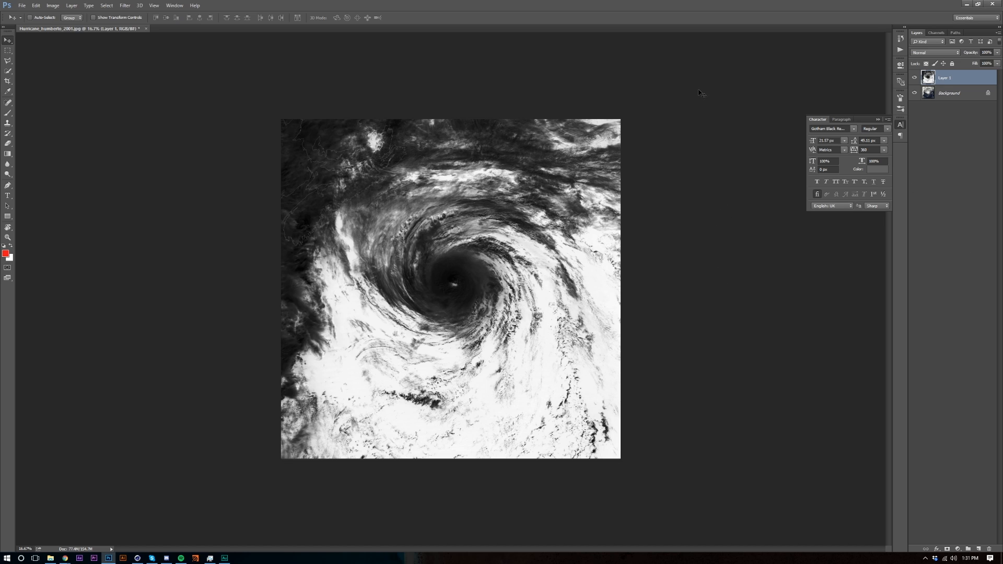
{"action": "key", "text": "ctrl+w"}
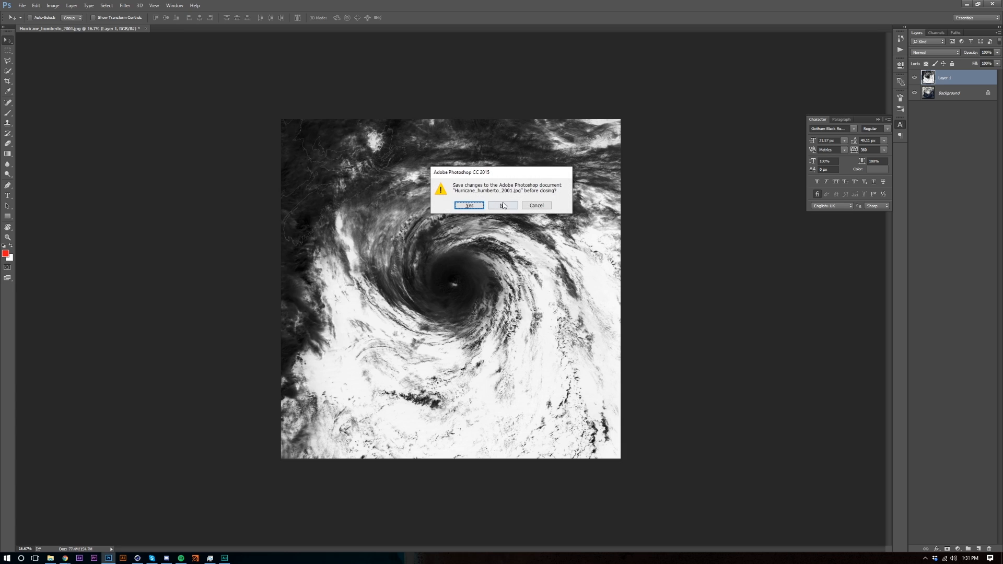
{"action": "left_click", "coordinate": [505, 206]}
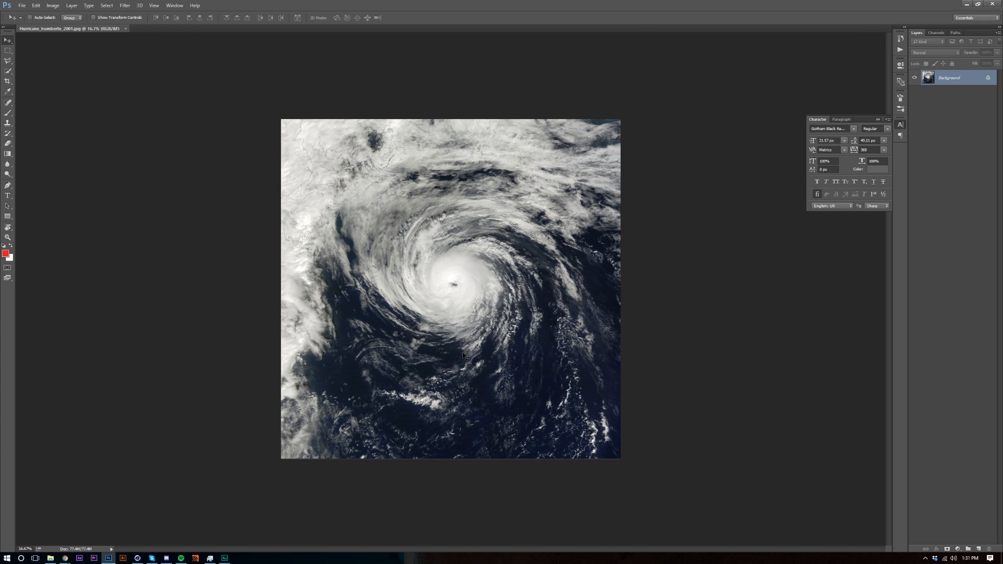
Duplicate the hurricane background layer and invert the colours of the copy
{"action": "key", "text": "ctrl+j"}
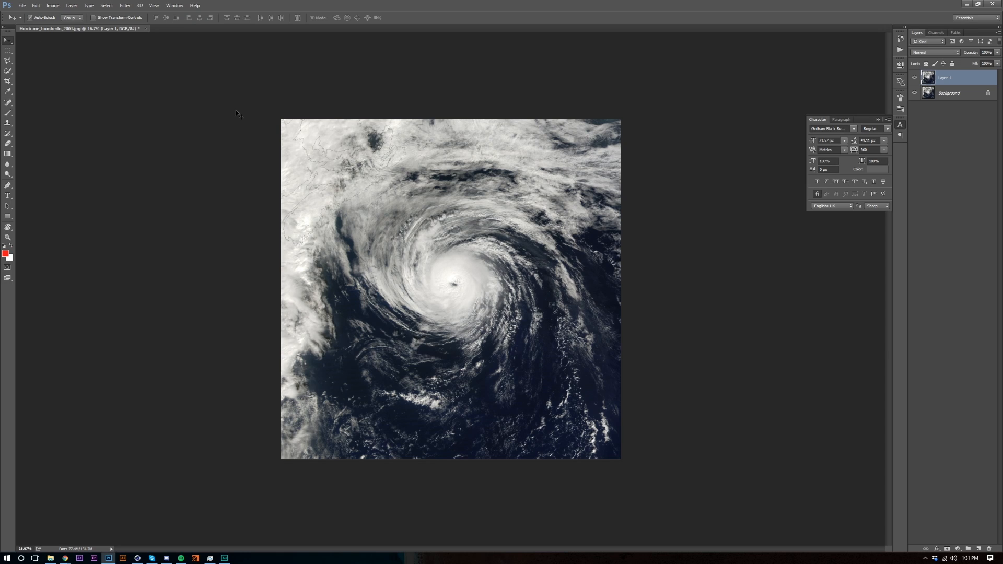
{"action": "key", "text": "ctrl+u"}
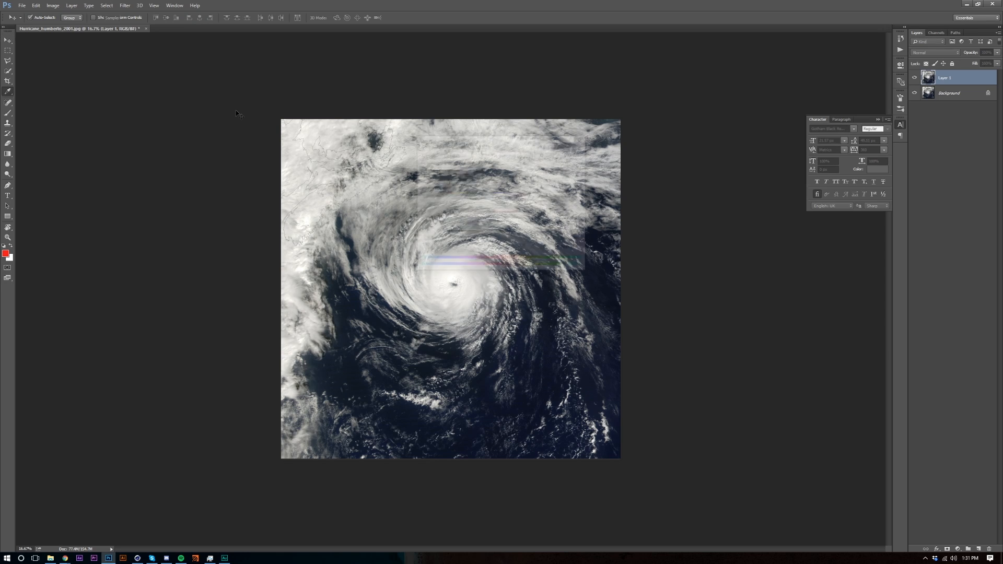
{"action": "key", "text": "Escape"}
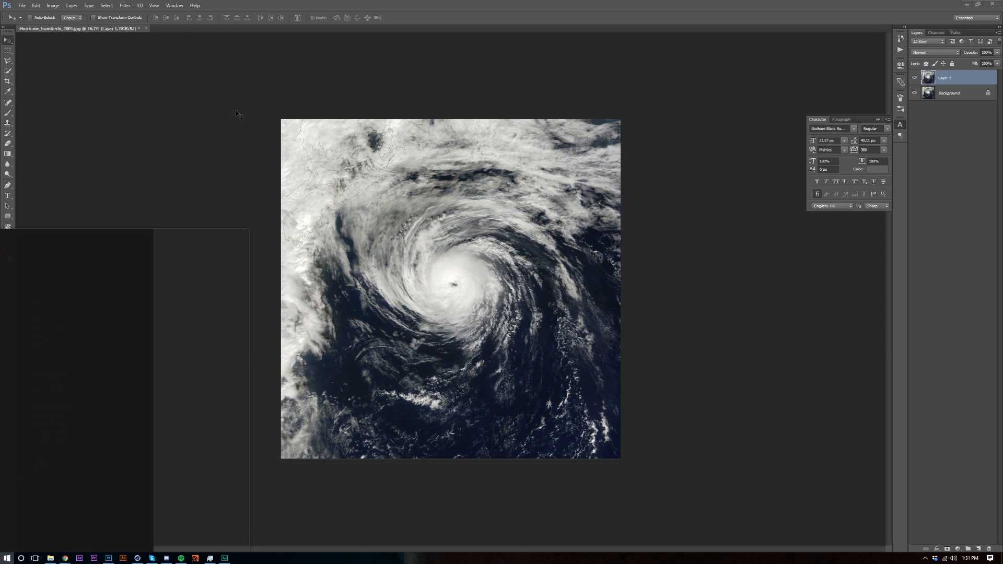
{"action": "key", "text": "ctrl+i"}
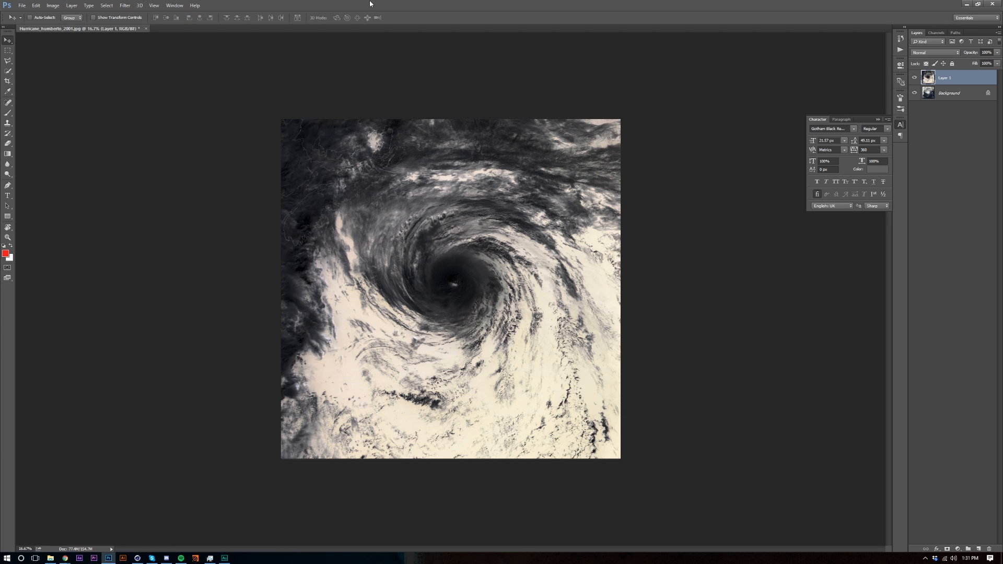
Desaturate the inverted layer with Hue/Saturation by setting Saturation to -100
{"action": "key", "text": "ctrl+u"}
{"action": "left_click_drag", "start_coordinate": [484, 214], "coordinate": [364, 206]}
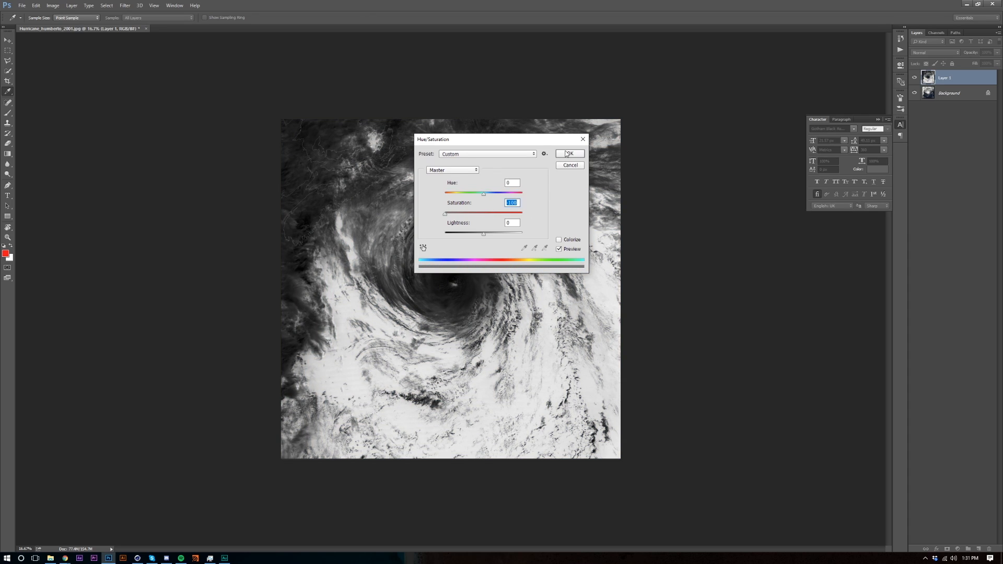
{"action": "left_click_drag", "start_coordinate": [542, 139], "coordinate": [716, 133]}
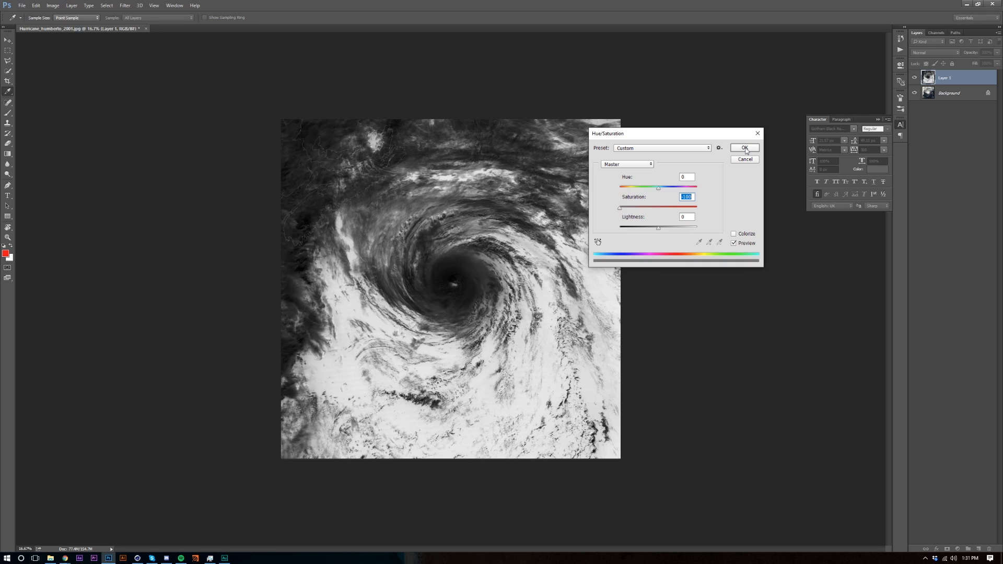
{"action": "left_click", "coordinate": [745, 148]}
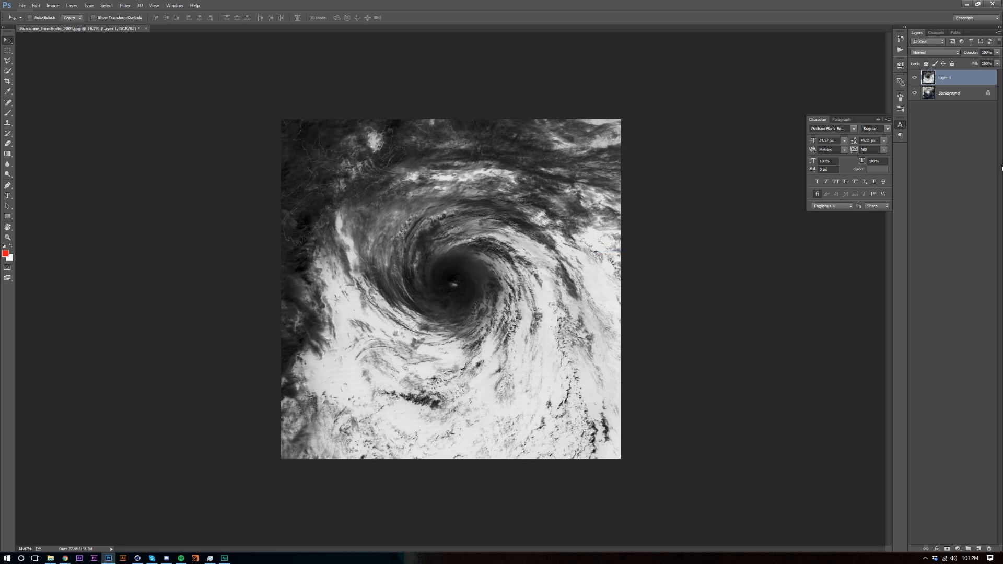
Apply an S-shaped Curves adjustment to the layer, with points at input 84, output 44 and input 186, output 203
{"action": "key", "text": "ctrl"}
{"action": "key", "text": "ctrl+m"}
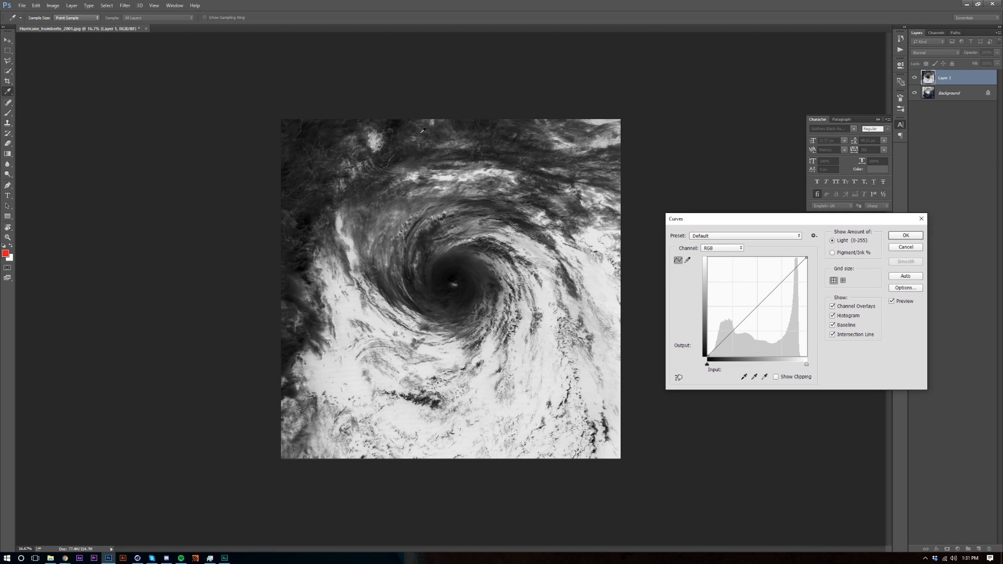
{"action": "left_click_drag", "start_coordinate": [736, 330], "coordinate": [736, 337]}
{"action": "left_click_drag", "start_coordinate": [788, 281], "coordinate": [780, 277]}
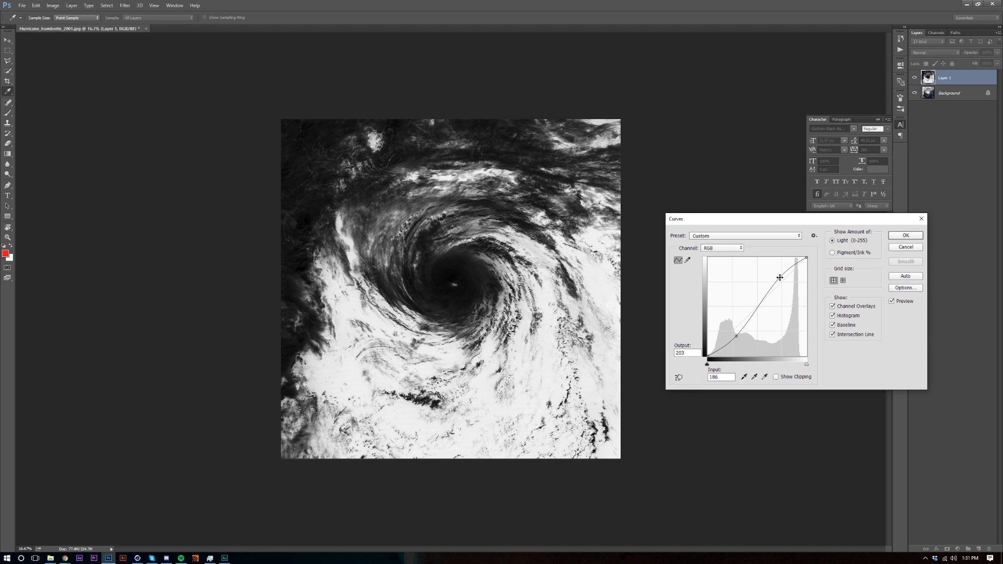
{"action": "left_click", "coordinate": [737, 337]}
{"action": "left_click_drag", "start_coordinate": [736, 338], "coordinate": [742, 340]}
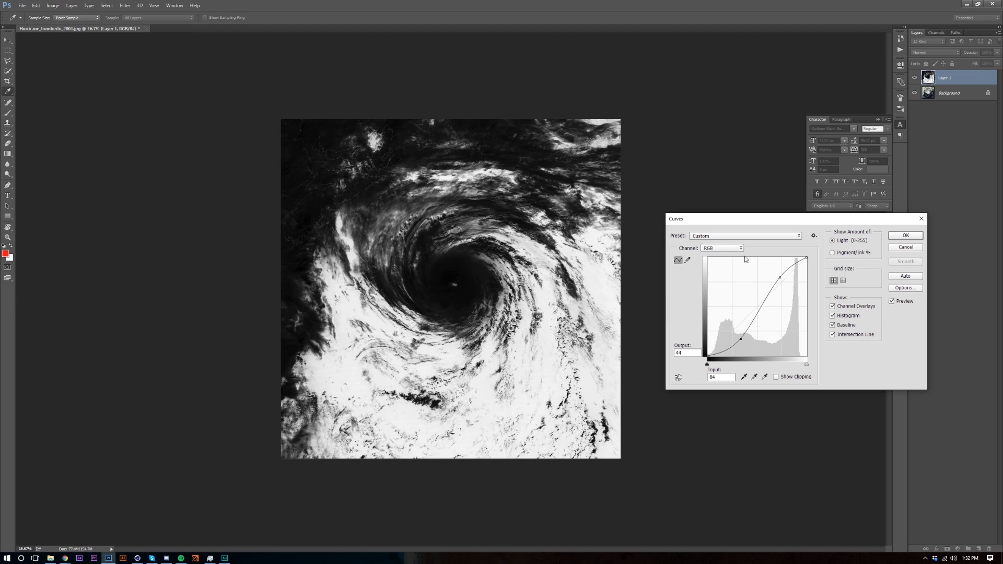
{"action": "left_click", "coordinate": [906, 236]}
Apply Brightness/Contrast to the layer with Contrast at 34 and Brightness raised slightly
{"action": "left_click", "coordinate": [53, 6]}
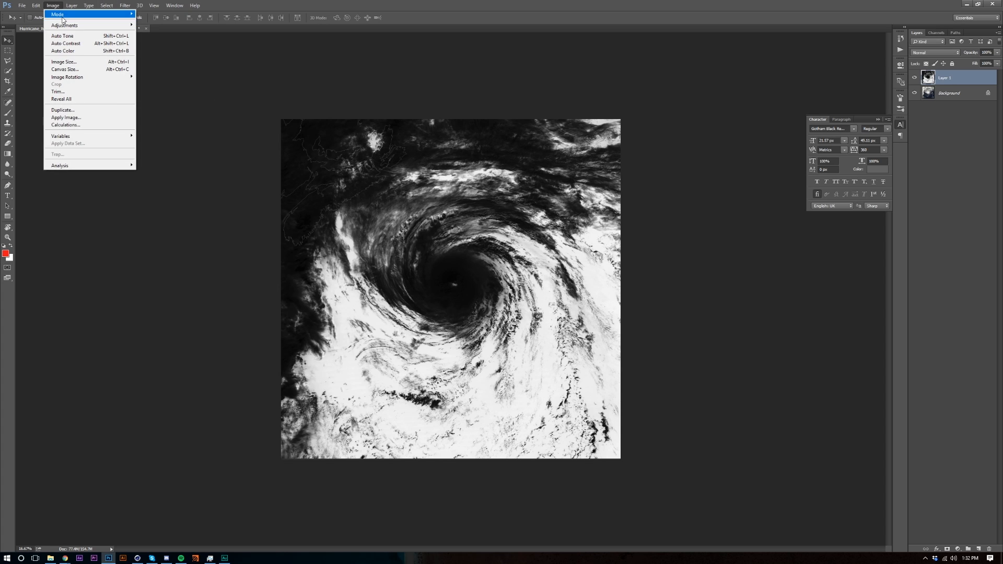
{"action": "mouse_move", "coordinate": [66, 25]}
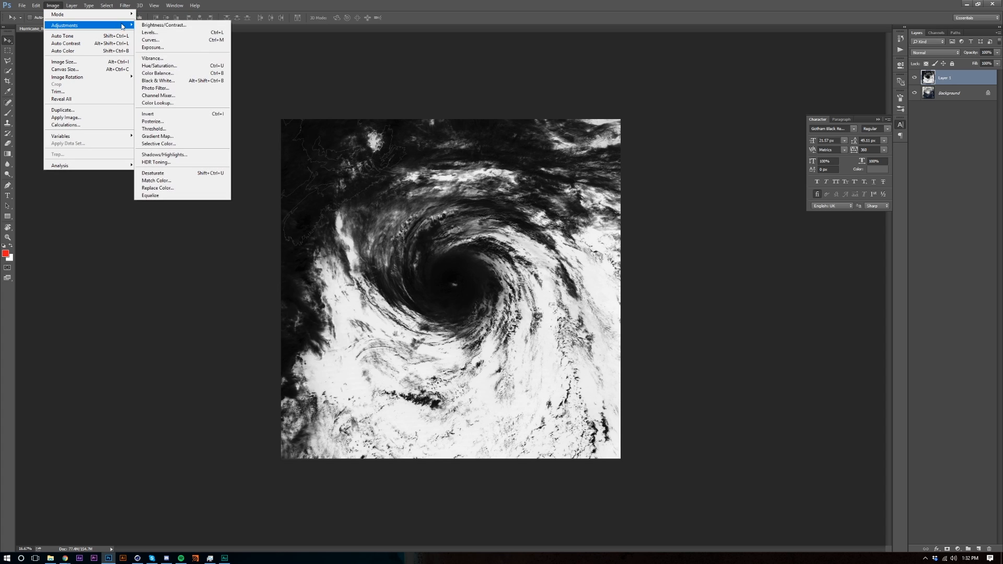
{"action": "left_click", "coordinate": [154, 25]}
{"action": "left_click_drag", "start_coordinate": [494, 162], "coordinate": [695, 165]}
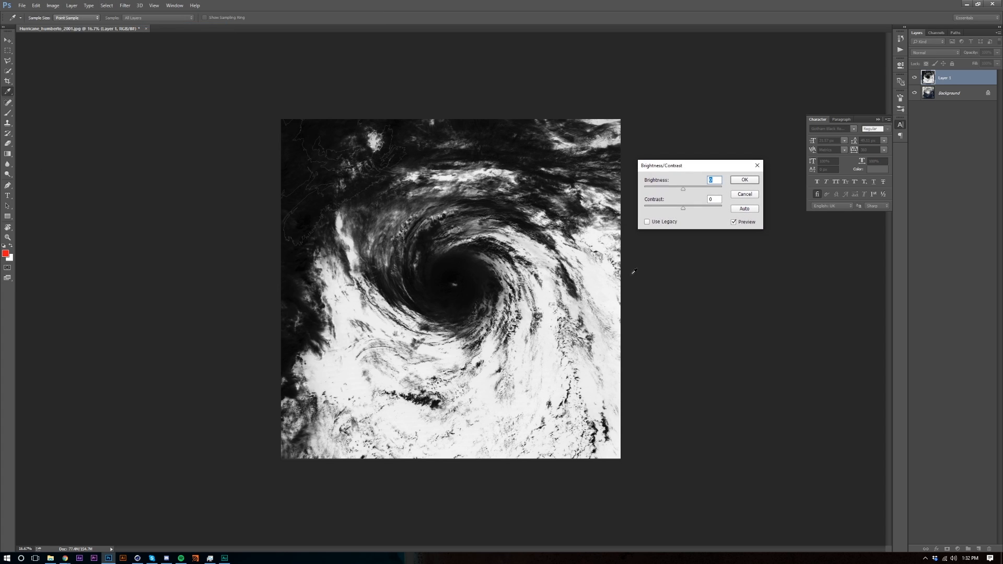
{"action": "mouse_move", "coordinate": [683, 209]}
{"action": "left_mouse_down"}
{"action": "mouse_move", "coordinate": [710, 209]}
{"action": "mouse_move", "coordinate": [695, 189]}
{"action": "mouse_move", "coordinate": [673, 190]}
{"action": "mouse_move", "coordinate": [686, 192]}
{"action": "left_mouse_up"}
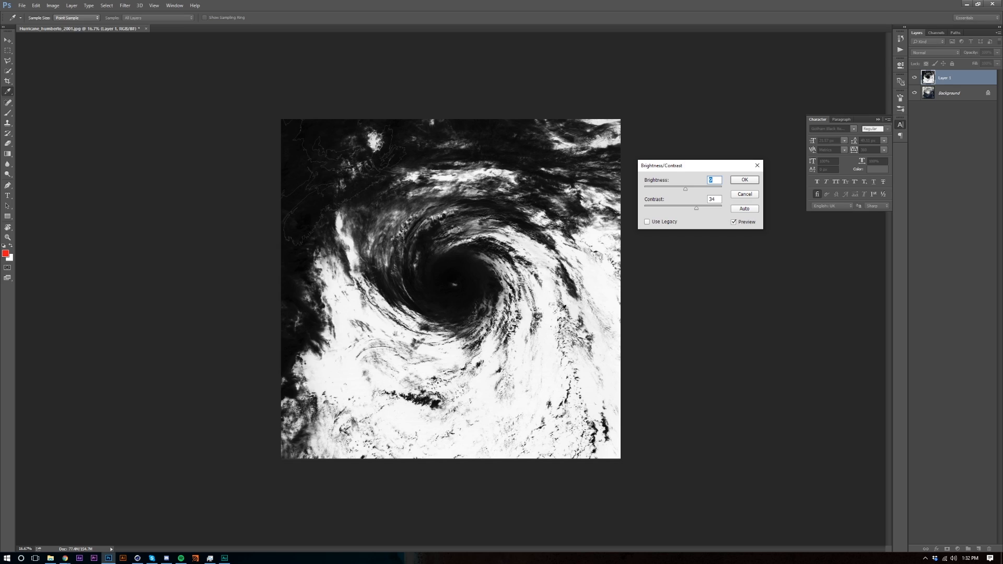
{"action": "left_click", "coordinate": [744, 180]}
{"action": "key", "text": "v"}
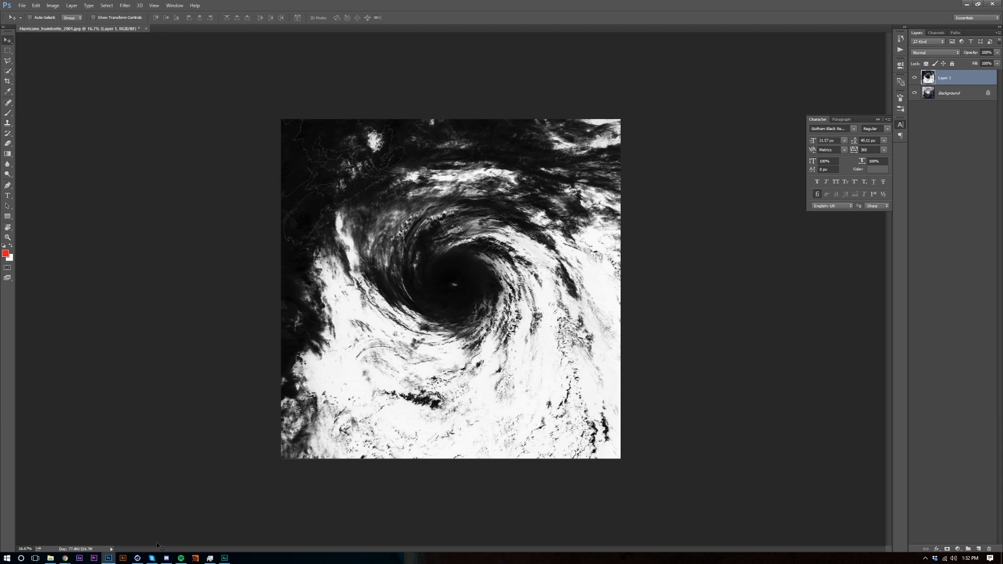
Switch to Cinema 4D and add a Plane primitive to the empty scene
{"action": "left_click", "coordinate": [137, 558]}
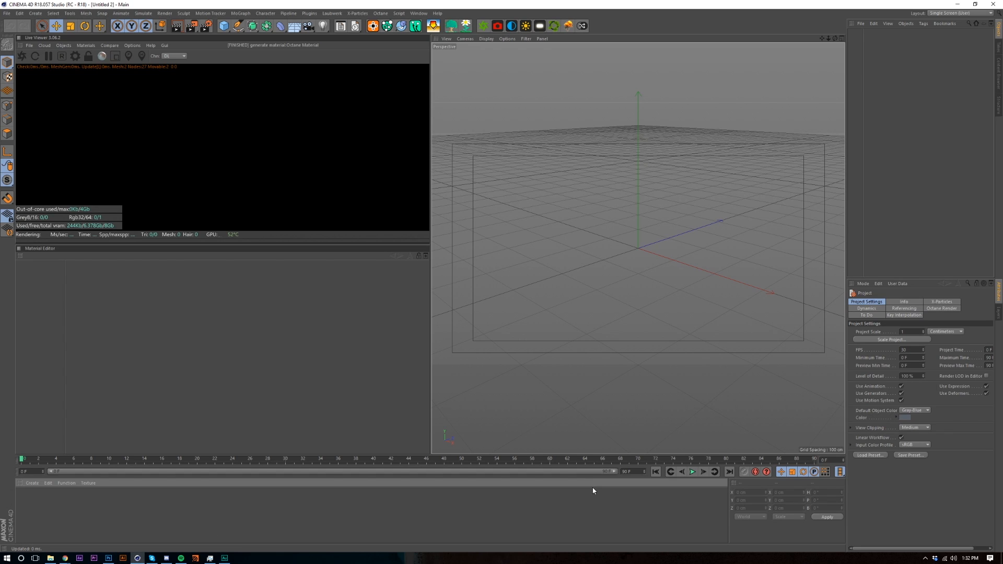
{"action": "left_click", "coordinate": [224, 25]}
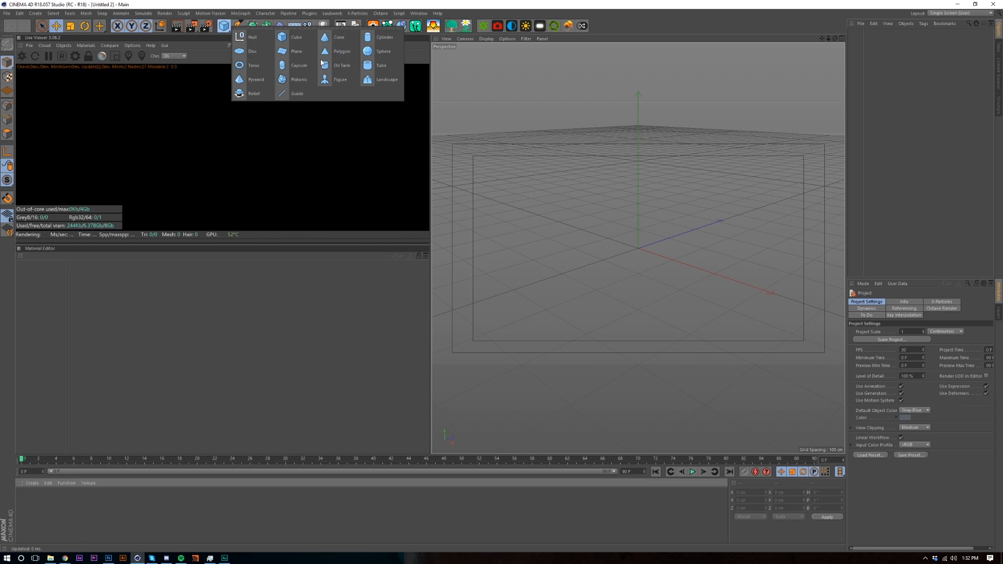
{"action": "left_click", "coordinate": [296, 52]}
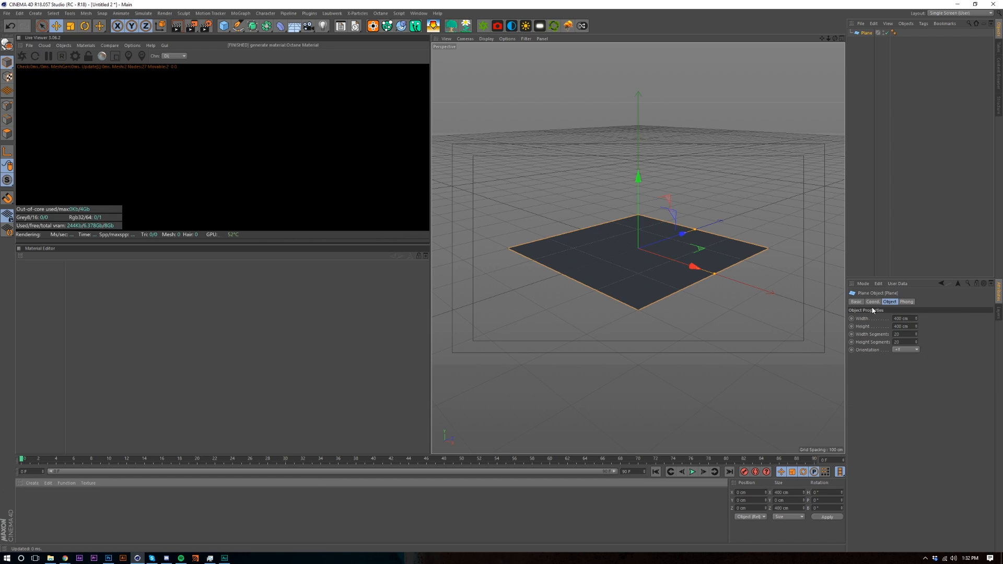
Scale the plane up uniformly to about 919 cm in width and height
{"action": "left_click", "coordinate": [903, 318]}
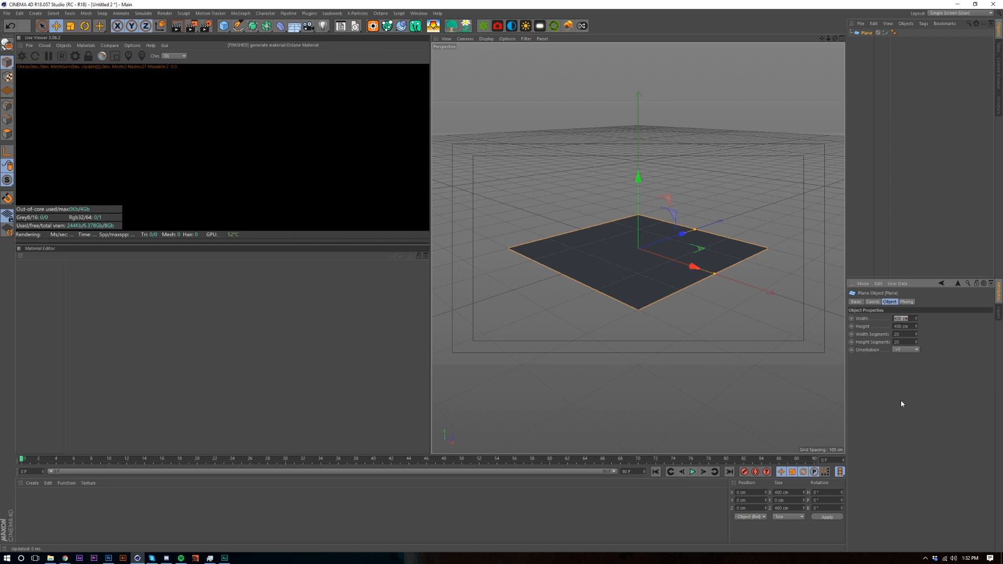
{"action": "key", "text": "t"}
{"action": "left_click_drag", "start_coordinate": [692, 336], "coordinate": [538, 359]}
{"action": "left_click", "coordinate": [866, 32]}
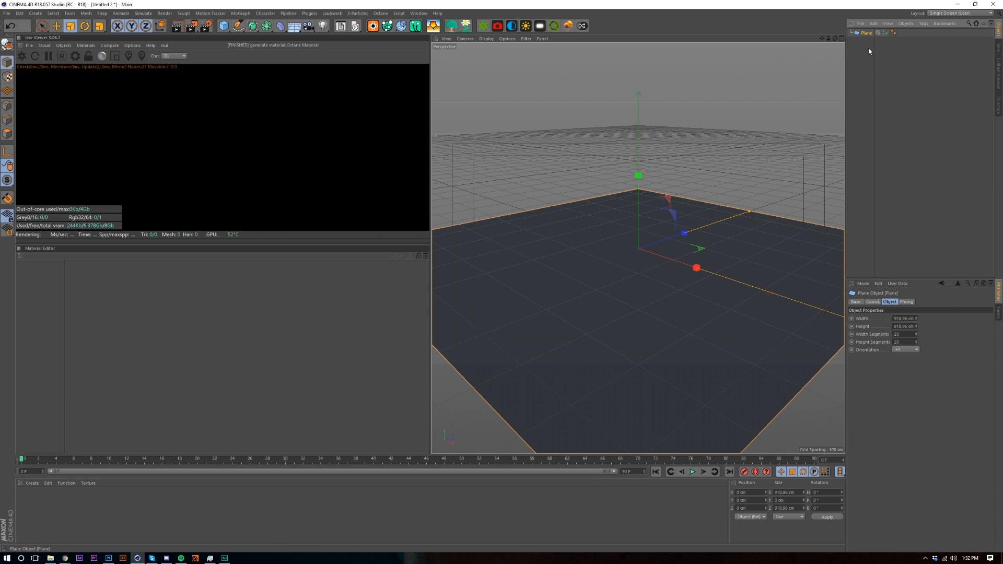
Set the plane's width and height to 1800 cm each
{"action": "left_click", "coordinate": [903, 318]}
{"action": "type", "text": "1800"}
{"action": "key", "text": "Tab"}
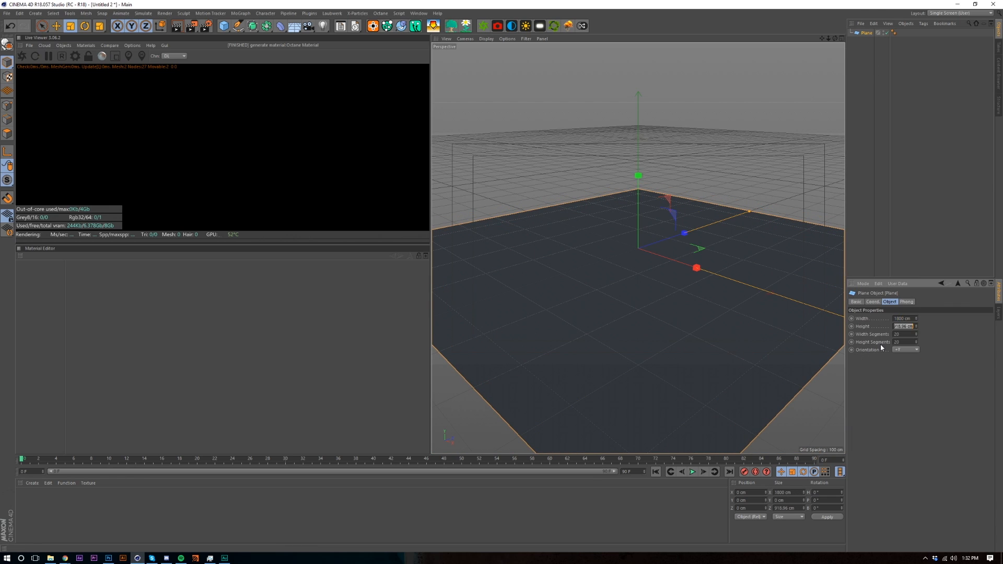
{"action": "key", "text": "BackSpace"}
{"action": "type", "text": "1800"}
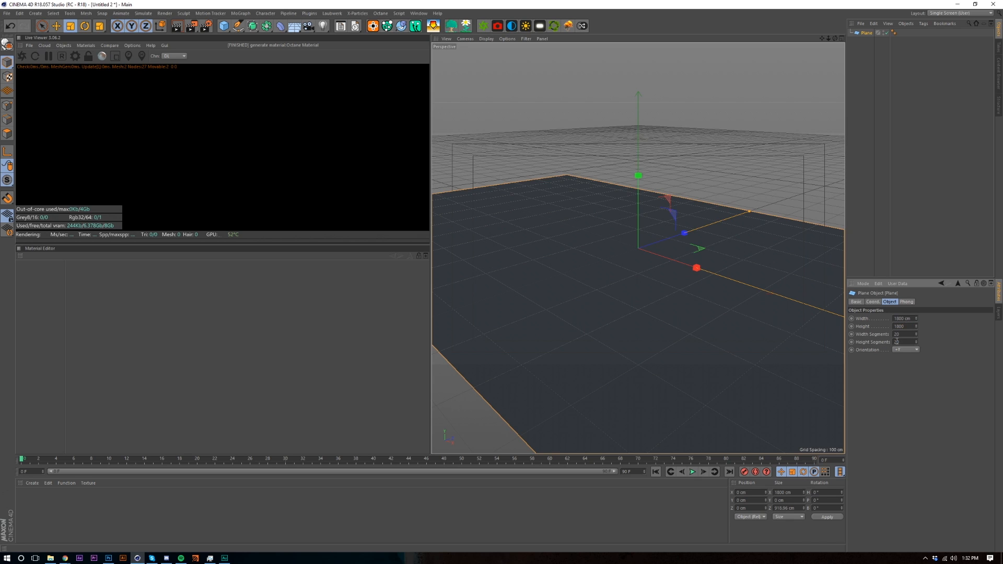
{"action": "key", "text": "Return"}
Set the plane's width segments to 2 and display its segment lines in the viewport with Hidden Line shading
{"action": "left_click_drag", "start_coordinate": [681, 284], "coordinate": [647, 288], "text": "alt"}
{"action": "left_click_drag", "start_coordinate": [639, 252], "coordinate": [651, 297], "text": "alt"}
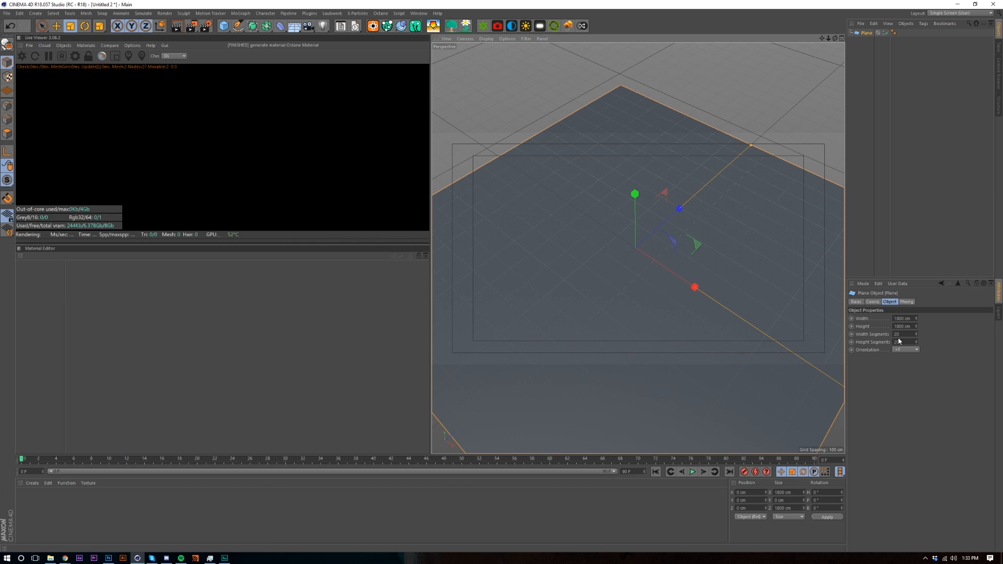
{"action": "left_click_drag", "start_coordinate": [905, 335], "coordinate": [776, 375]}
{"action": "type", "text": "2"}
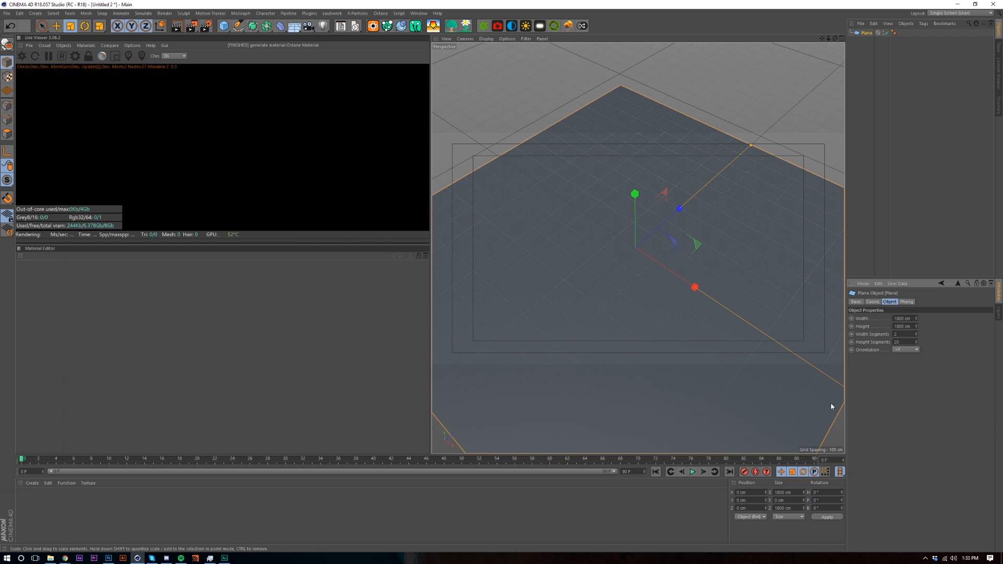
{"action": "type", "text": "nf"}
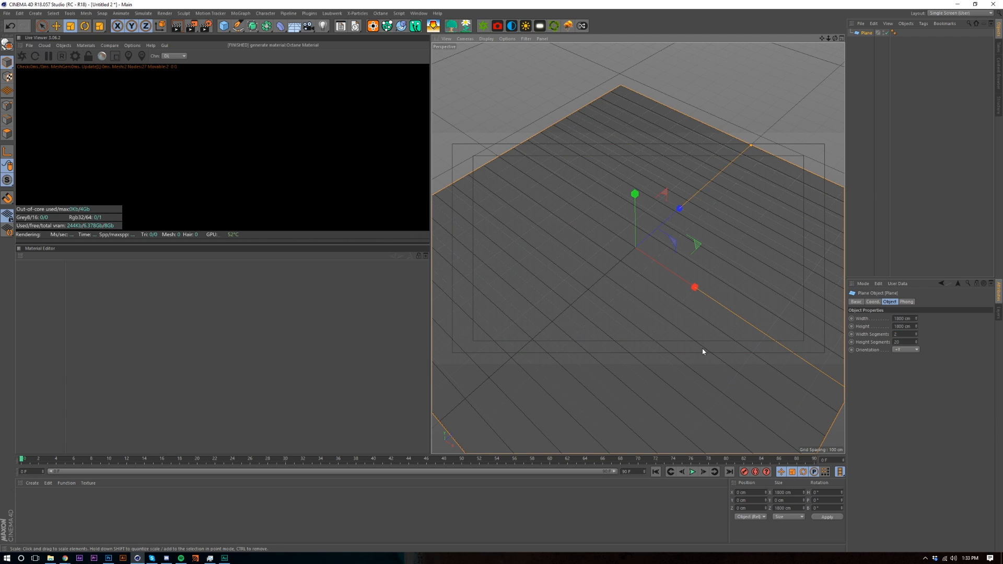
Set the plane's width segments and height segments to 220 each, and deselect the plane
{"action": "left_click", "coordinate": [908, 334]}
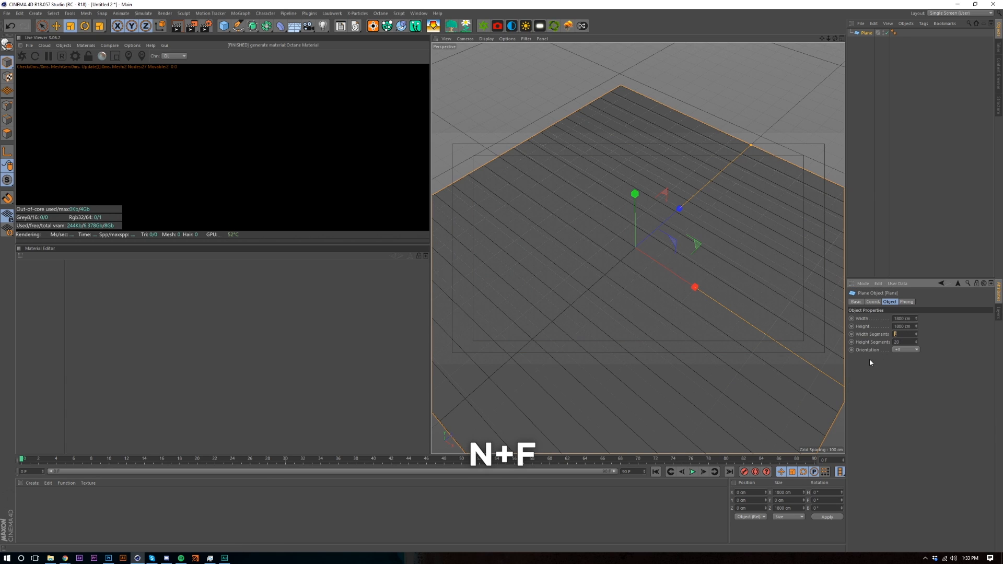
{"action": "type", "text": "22"}
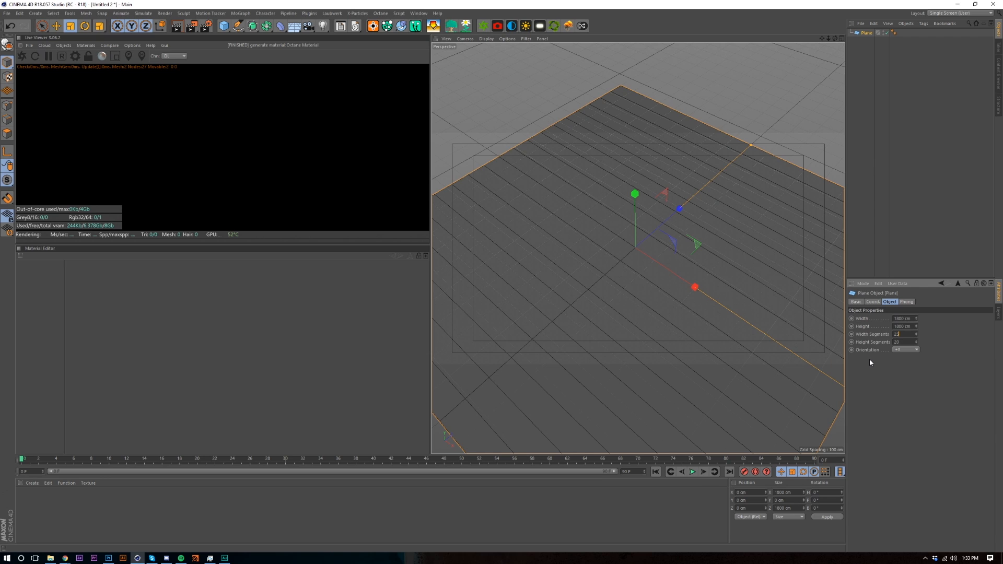
{"action": "type", "text": "0"}
{"action": "key", "text": "Tab"}
{"action": "type", "text": "220"}
{"action": "key", "text": "Return"}
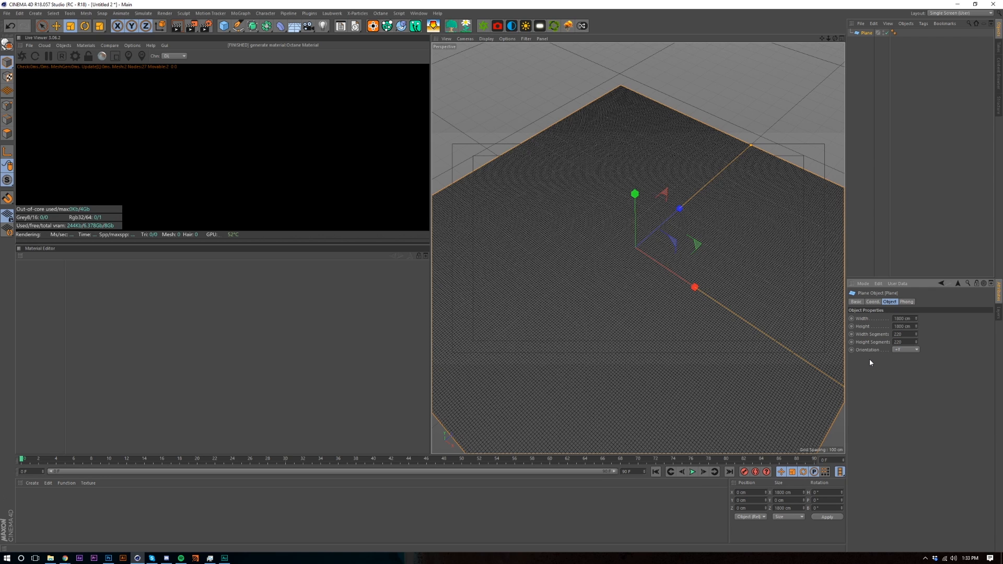
{"action": "left_click", "coordinate": [929, 230]}
Add an Octane Scatter object to the scene and place a new Sphere primitive inside it as its child
{"action": "right_click_drag", "start_coordinate": [685, 348], "coordinate": [731, 219], "text": "alt"}
{"action": "mouse_move", "coordinate": [686, 273]}
{"action": "left_mouse_down", "text": "alt"}
{"action": "mouse_move", "coordinate": [686, 248]}
{"action": "mouse_move", "coordinate": [685, 272]}
{"action": "left_mouse_up", "text": "alt"}
{"action": "right_click_drag", "start_coordinate": [686, 275], "coordinate": [685, 357], "text": "alt"}
{"action": "left_click_drag", "start_coordinate": [739, 261], "coordinate": [662, 261], "text": "alt"}
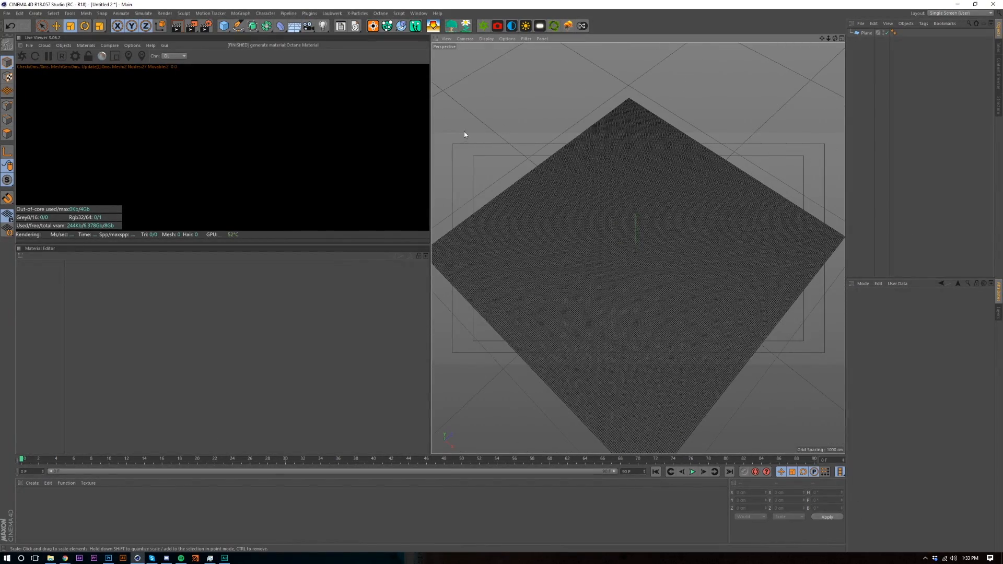
{"action": "left_click", "coordinate": [63, 46]}
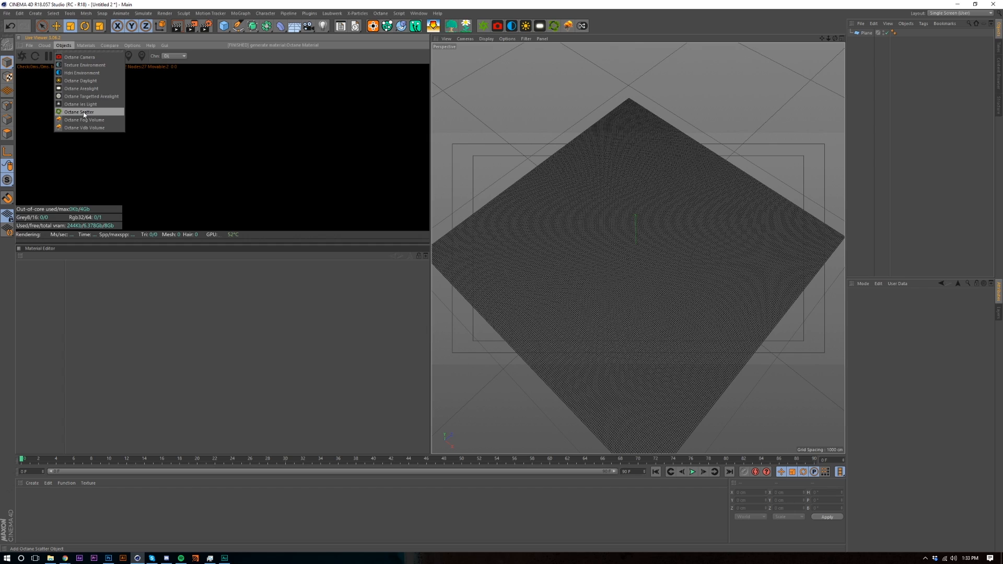
{"action": "left_click", "coordinate": [85, 113]}
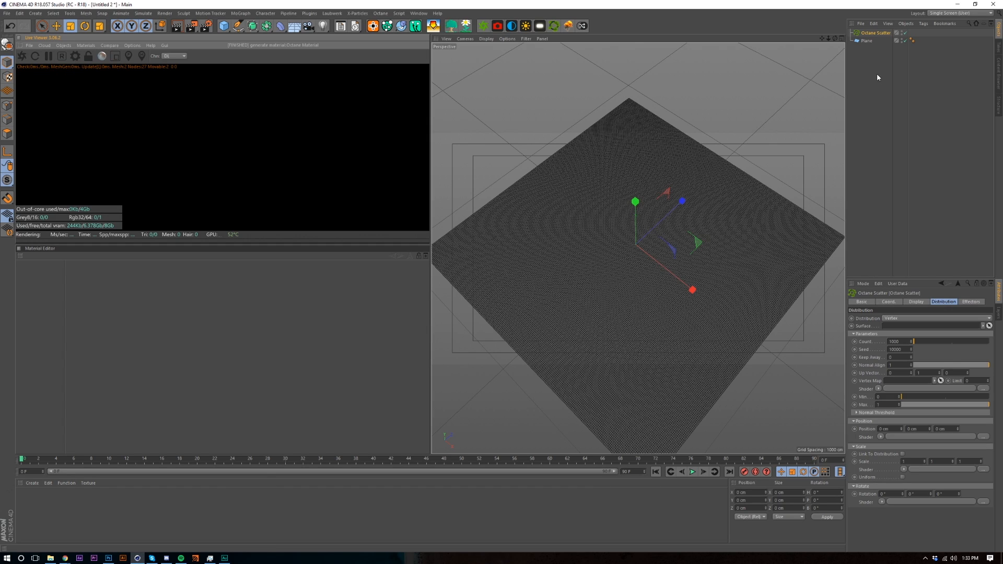
{"action": "left_click", "coordinate": [224, 26]}
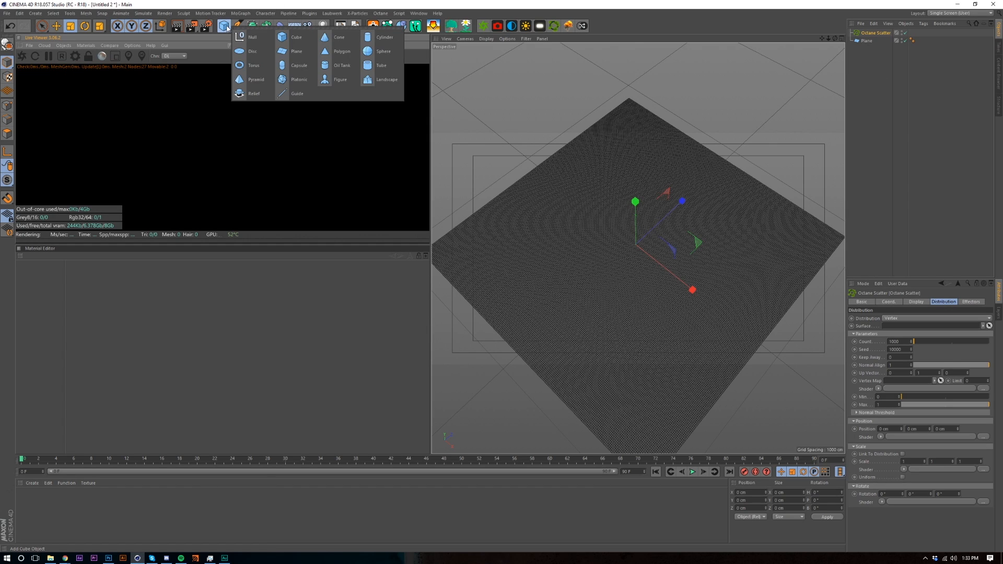
{"action": "left_click", "coordinate": [391, 53]}
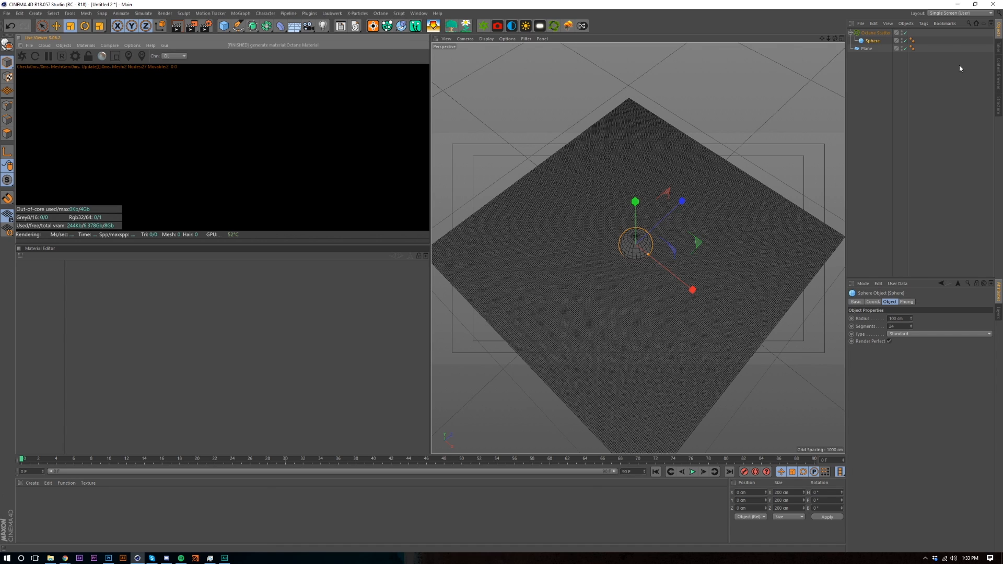
{"action": "left_click", "coordinate": [881, 33]}
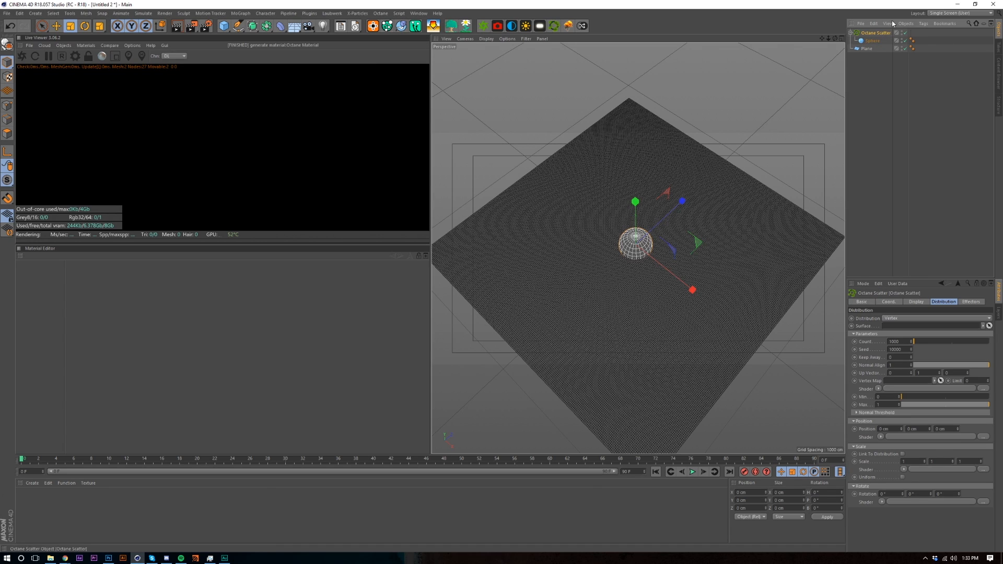
Set the radius of the sphere under the Octane Scatter to 10 cm
{"action": "left_click", "coordinate": [873, 40]}
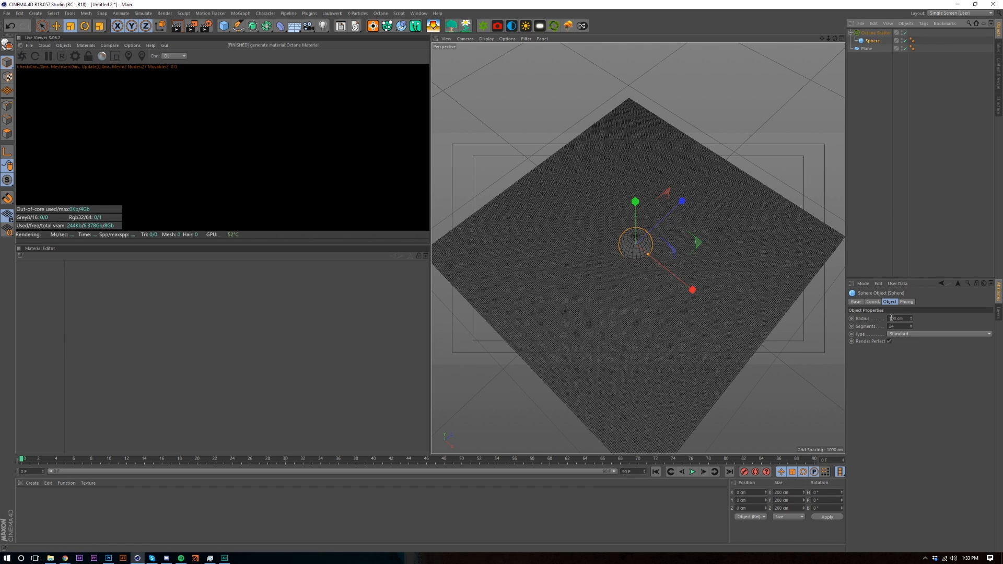
{"action": "left_click_drag", "start_coordinate": [909, 318], "coordinate": [766, 358]}
{"action": "type", "text": "10"}
{"action": "key", "text": "Return"}
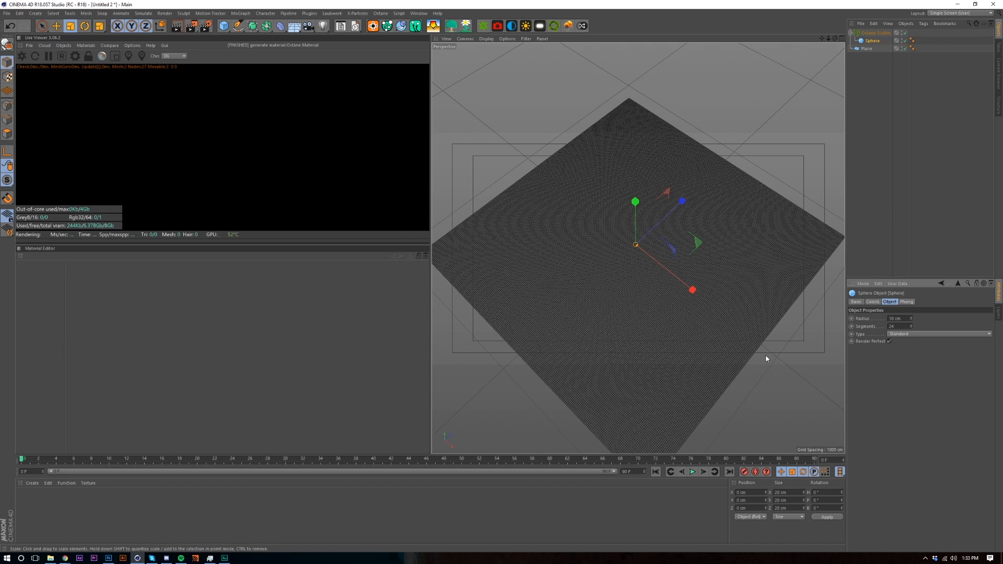
{"action": "scroll", "coordinate": [637, 244], "scroll_direction": "up", "scroll_amount": 5}
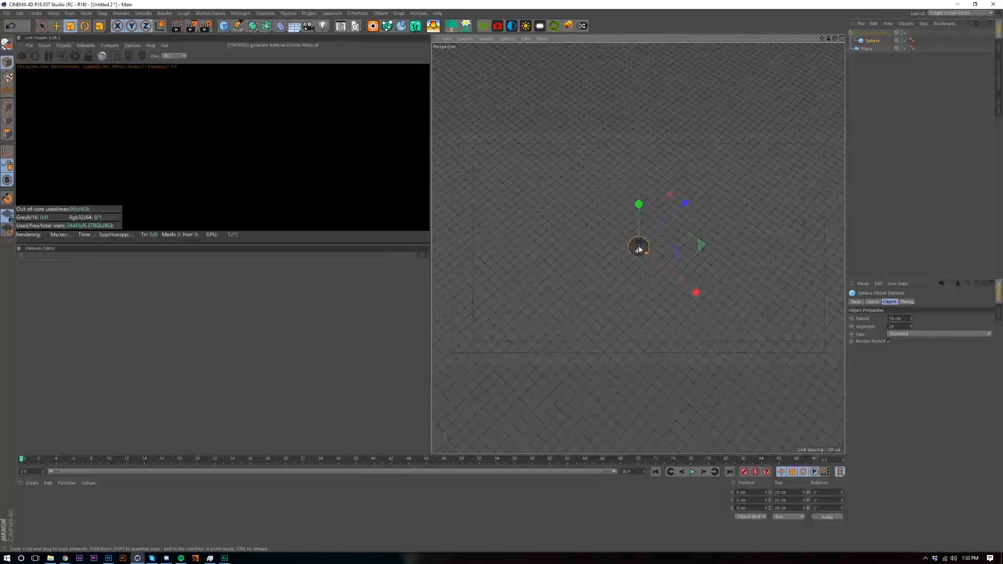
{"action": "scroll", "coordinate": [639, 249], "scroll_direction": "up", "scroll_amount": 5}
{"action": "scroll", "coordinate": [638, 309], "scroll_direction": "down", "scroll_amount": 5}
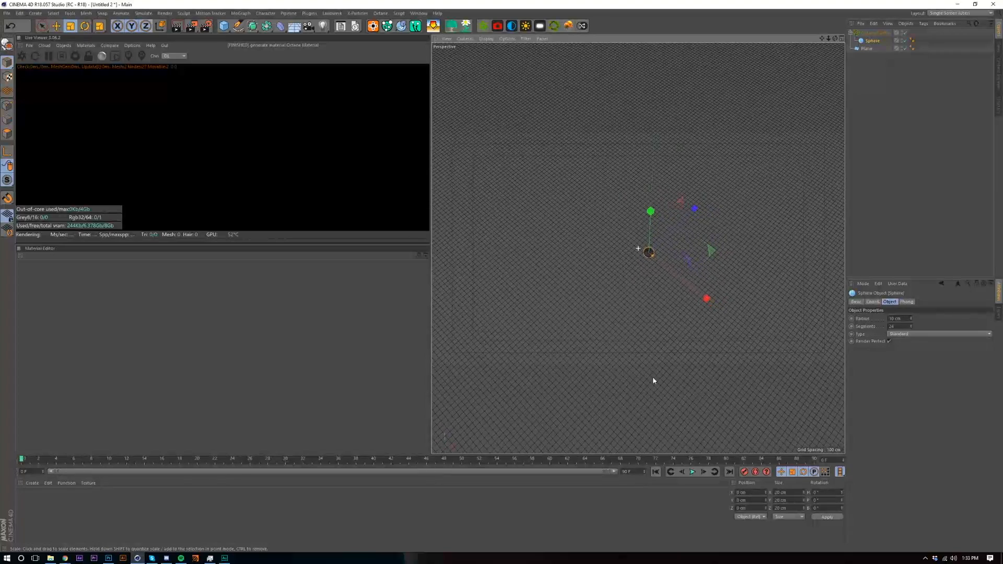
Assign the plane as the Octane Scatter's distribution surface and start the live preview render
{"action": "left_click", "coordinate": [875, 33]}
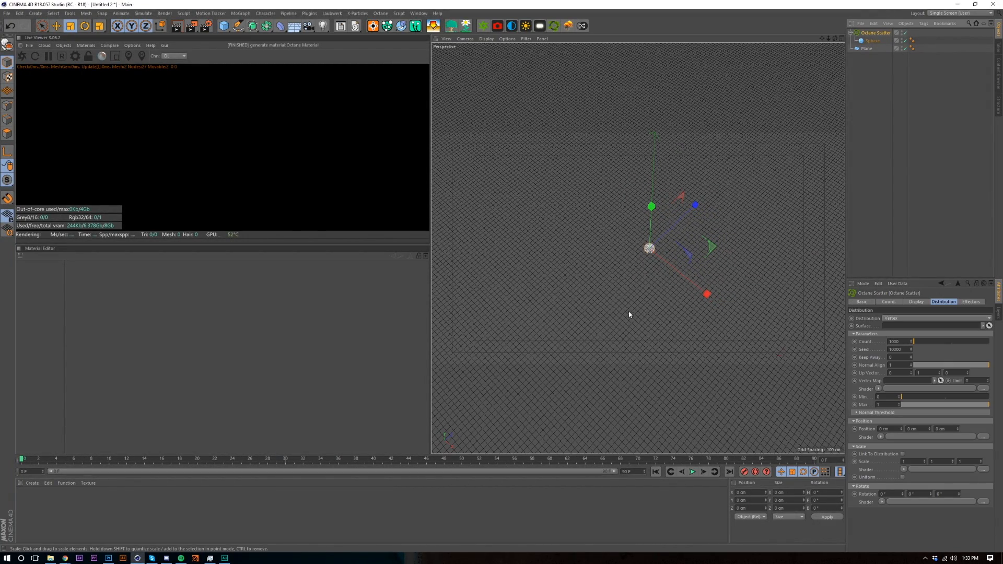
{"action": "scroll", "coordinate": [630, 316], "scroll_direction": "down", "scroll_amount": 5}
{"action": "middle_click_drag", "start_coordinate": [631, 343], "coordinate": [624, 294], "text": "alt"}
{"action": "scroll", "coordinate": [625, 292], "scroll_direction": "up", "scroll_amount": 1}
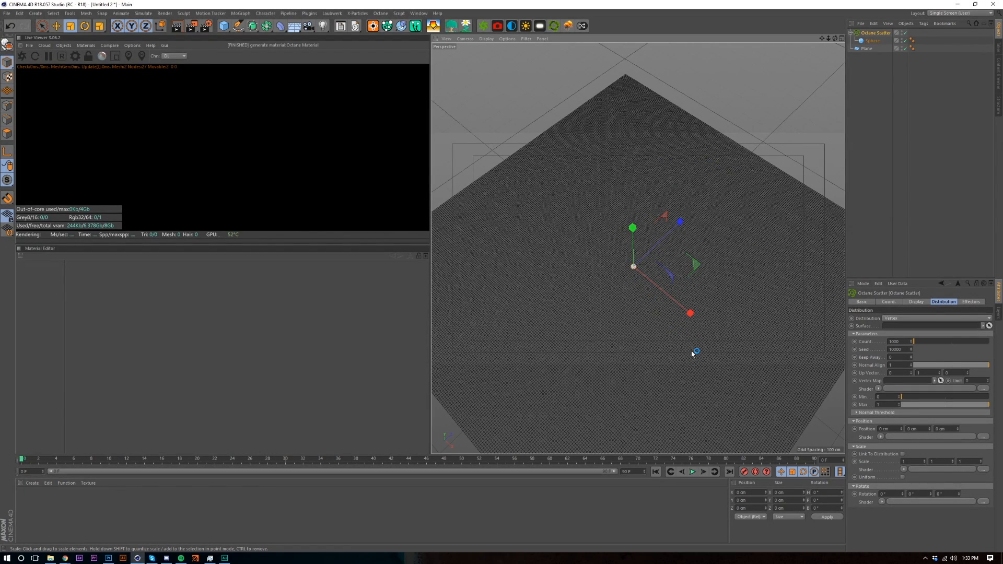
{"action": "left_click_drag", "start_coordinate": [869, 48], "coordinate": [896, 328]}
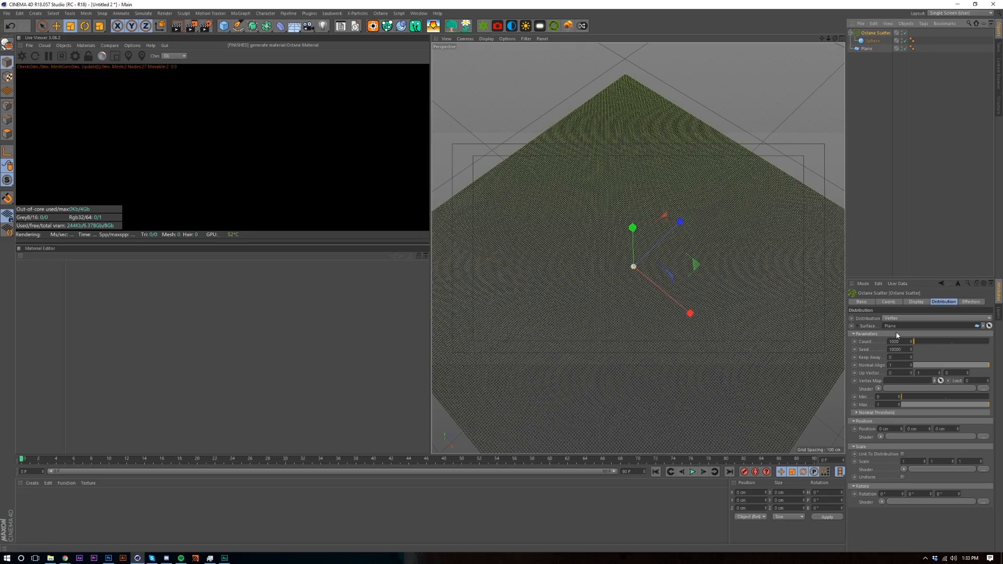
{"action": "right_click_drag", "start_coordinate": [660, 274], "coordinate": [659, 311], "text": "alt"}
{"action": "middle_click_drag", "start_coordinate": [659, 310], "coordinate": [662, 284], "text": "alt"}
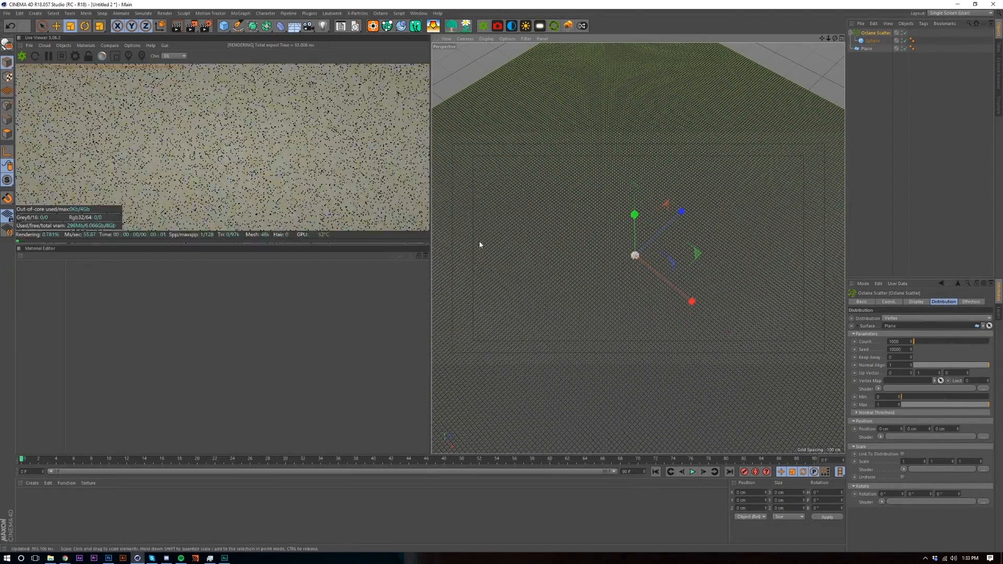
Try scaling the scattered sphere down to a radius of about 5.5 cm
{"action": "right_click_drag", "start_coordinate": [645, 316], "coordinate": [665, 248], "text": "alt"}
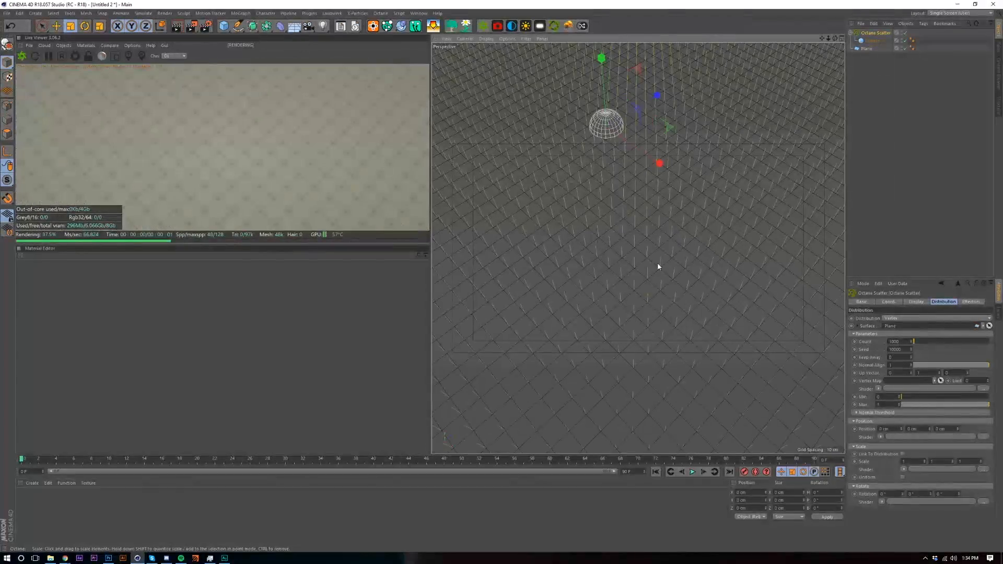
{"action": "left_click_drag", "start_coordinate": [677, 196], "coordinate": [563, 219]}
{"action": "left_click_drag", "start_coordinate": [670, 235], "coordinate": [615, 230]}
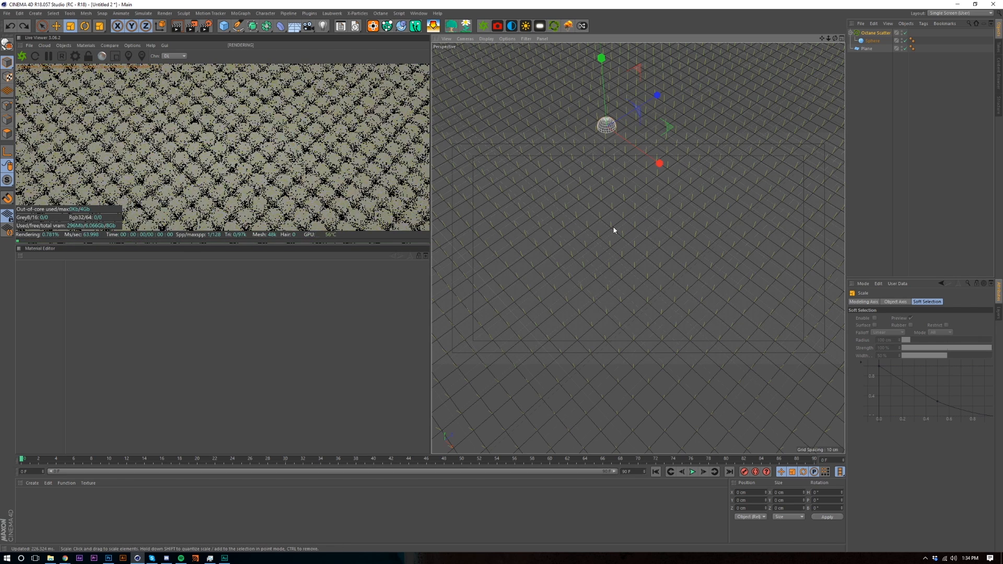
Restore the scattered sphere's radius to 10 cm
{"action": "left_click", "coordinate": [606, 124]}
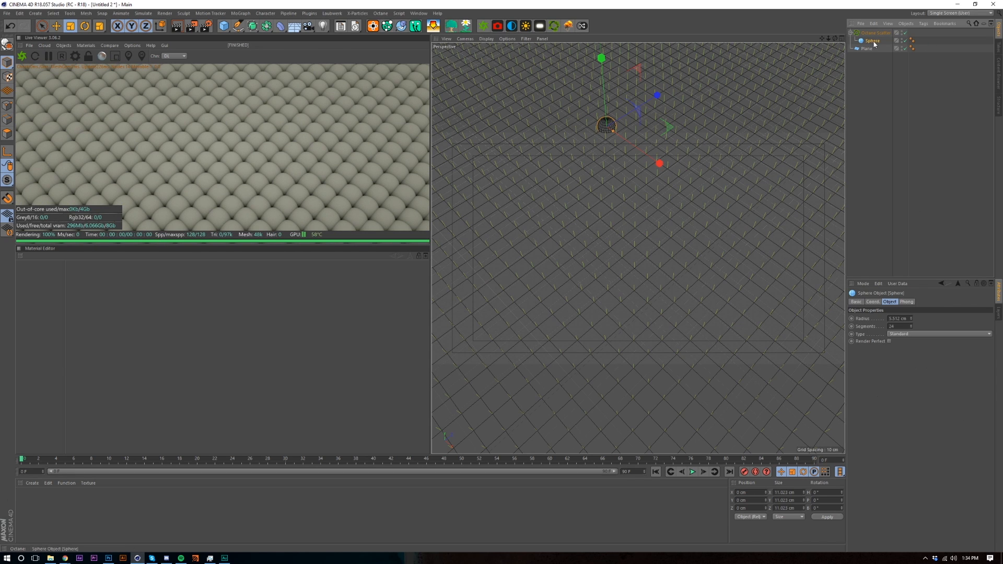
{"action": "double_click", "coordinate": [897, 318]}
{"action": "type", "text": "10"}
{"action": "key", "text": "Return"}
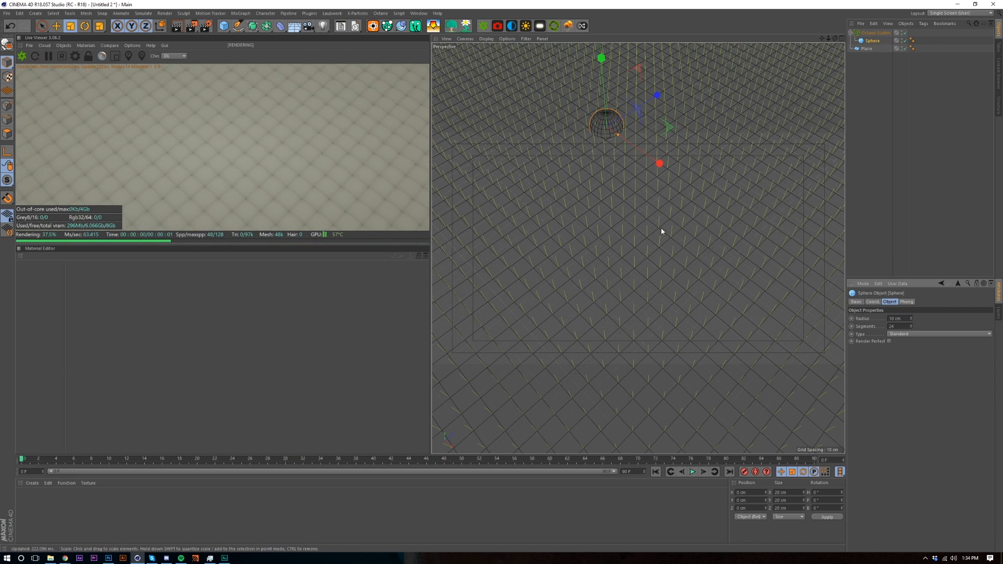
{"action": "scroll", "coordinate": [560, 231], "scroll_direction": "down", "scroll_amount": 10}
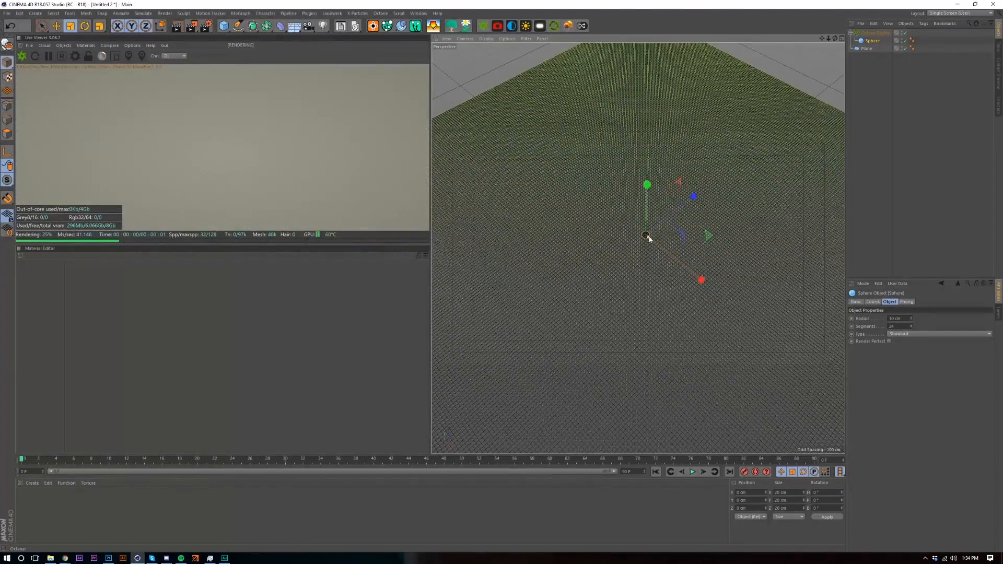
{"action": "scroll", "coordinate": [649, 238], "scroll_direction": "down", "scroll_amount": 2}
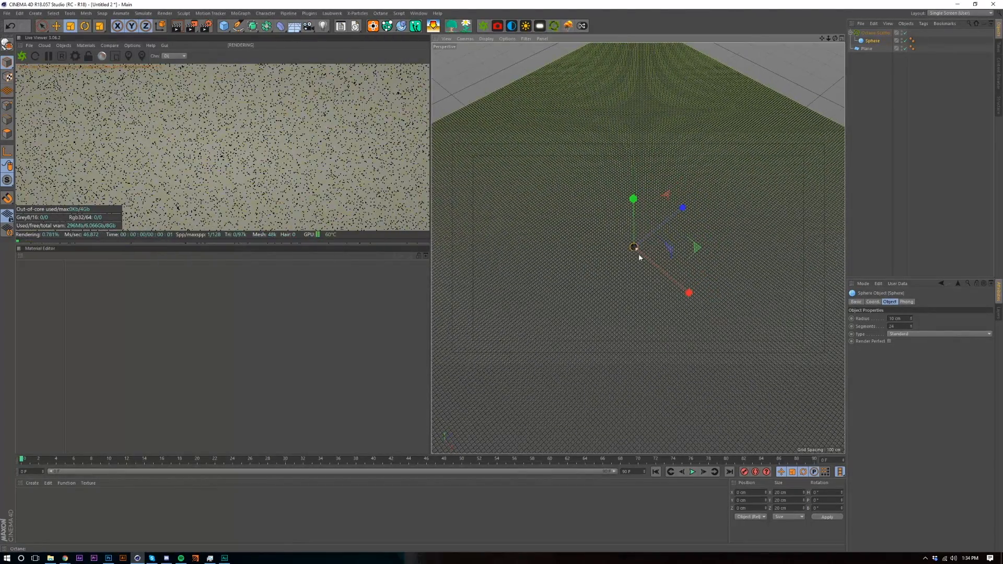
Add an Octane ImageTexture as the Octane Scatter's distribution shader and load the black-and-white hurricane image into it
{"action": "left_click", "coordinate": [876, 33]}
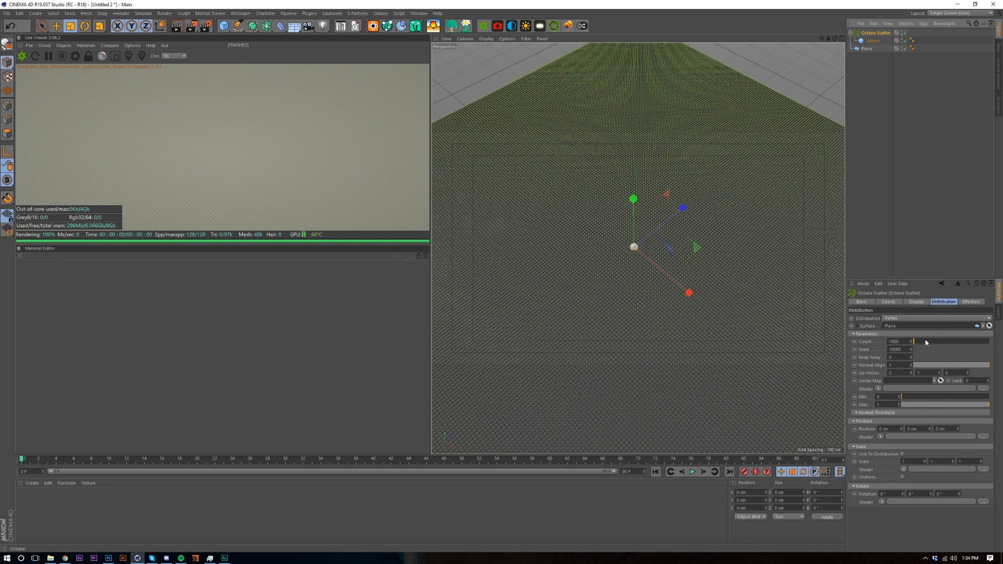
{"action": "left_click", "coordinate": [879, 389]}
{"action": "mouse_move", "coordinate": [904, 310]}
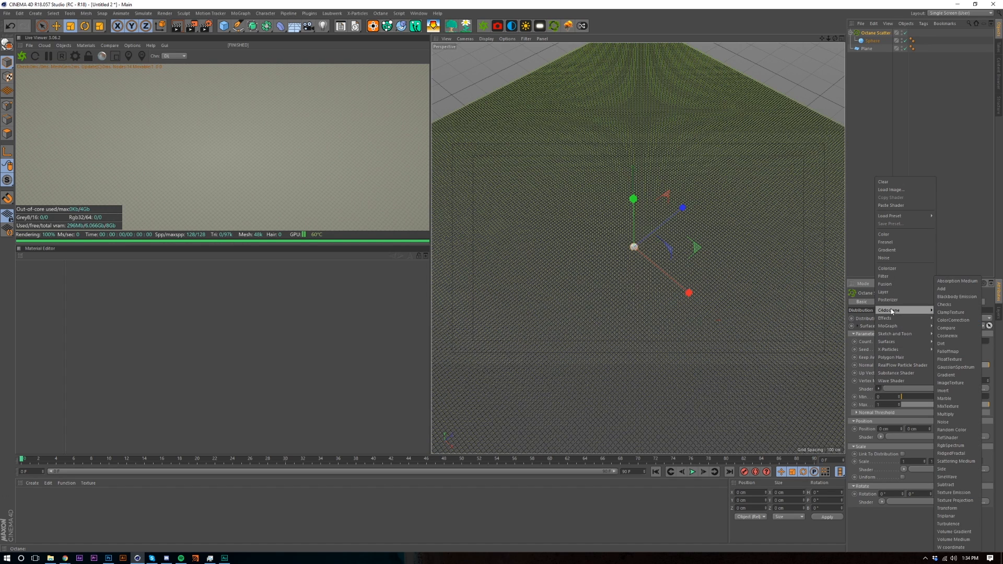
{"action": "left_click", "coordinate": [951, 383]}
{"action": "left_click", "coordinate": [891, 402]}
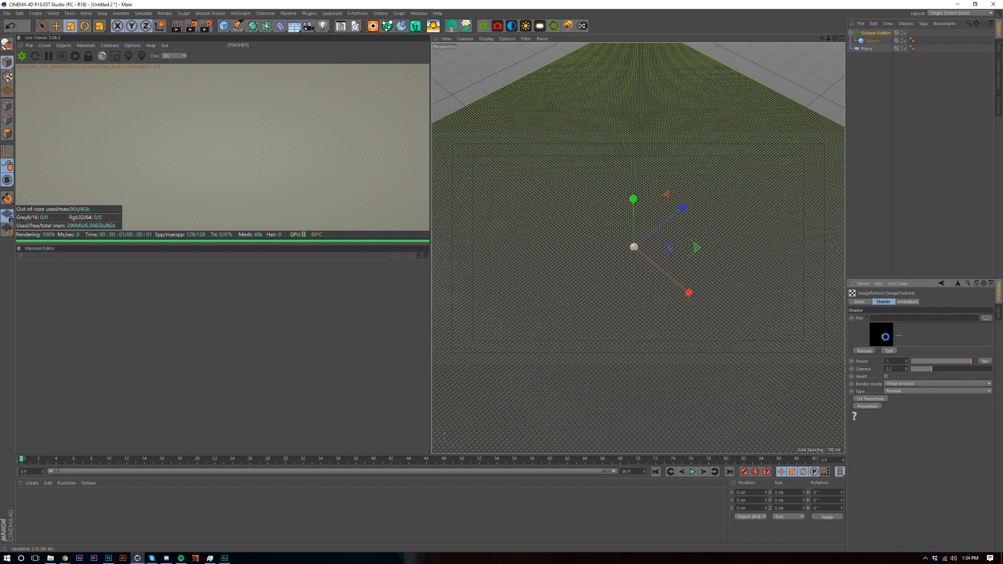
{"action": "left_click_drag", "start_coordinate": [887, 340], "coordinate": [887, 341]}
{"action": "left_click", "coordinate": [545, 310]}
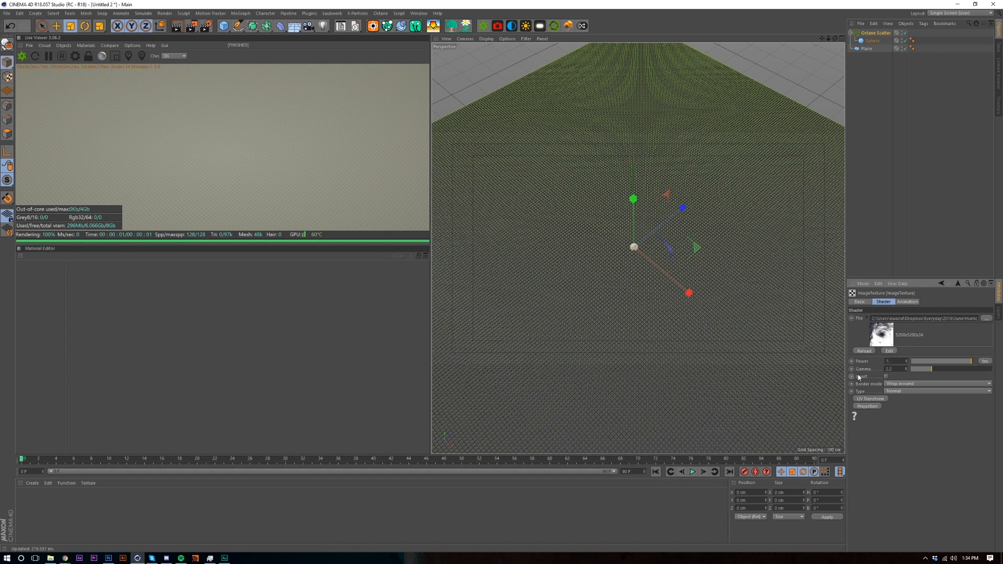
{"action": "left_click", "coordinate": [958, 284]}
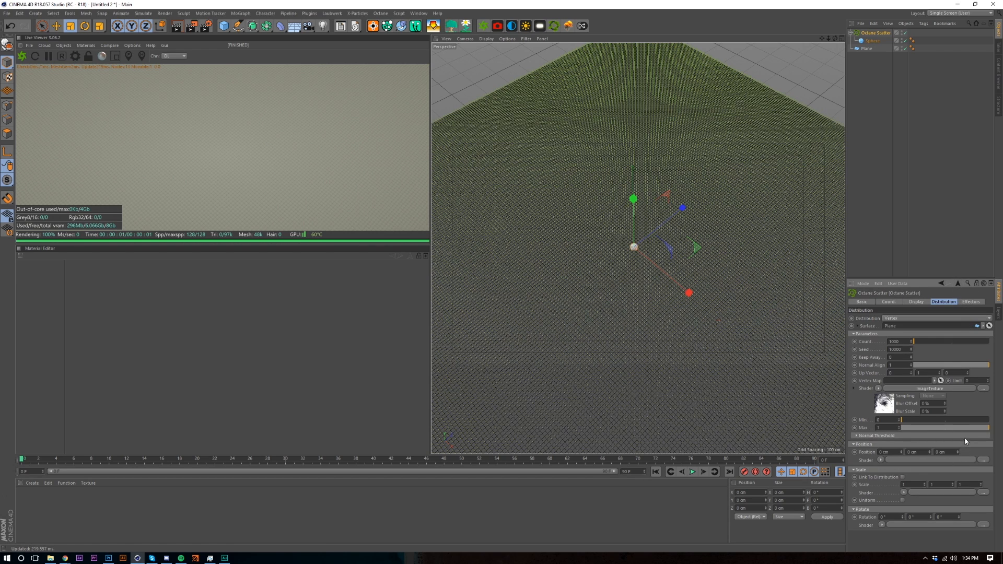
Lower the Octane Scatter's distribution Max to about 0.68 and inspect the resulting hurricane pattern from several distances
{"action": "mouse_move", "coordinate": [973, 429]}
{"action": "left_mouse_down"}
{"action": "mouse_move", "coordinate": [943, 429]}
{"action": "mouse_move", "coordinate": [969, 429]}
{"action": "mouse_move", "coordinate": [957, 429]}
{"action": "left_mouse_up"}
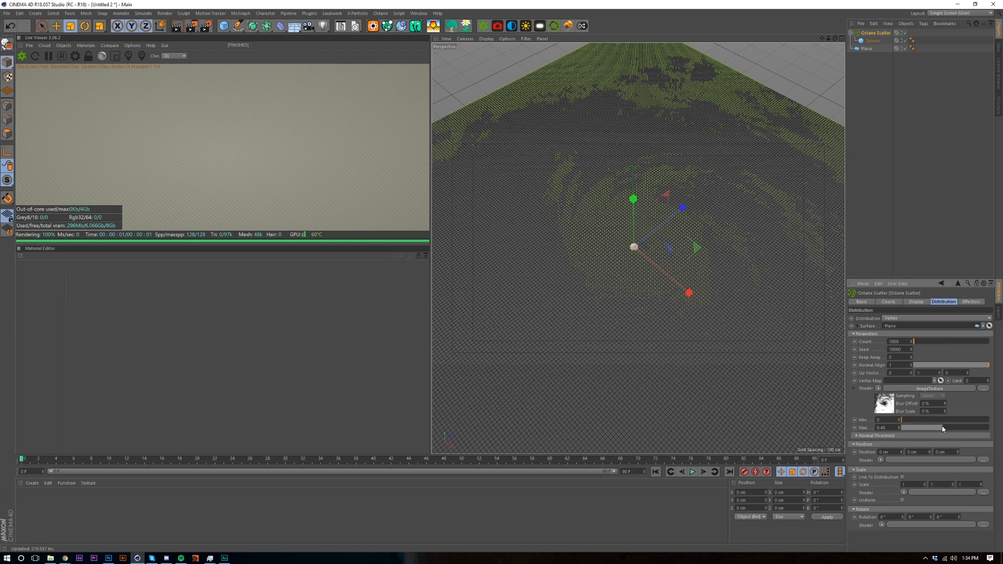
{"action": "left_click_drag", "start_coordinate": [951, 428], "coordinate": [964, 428]}
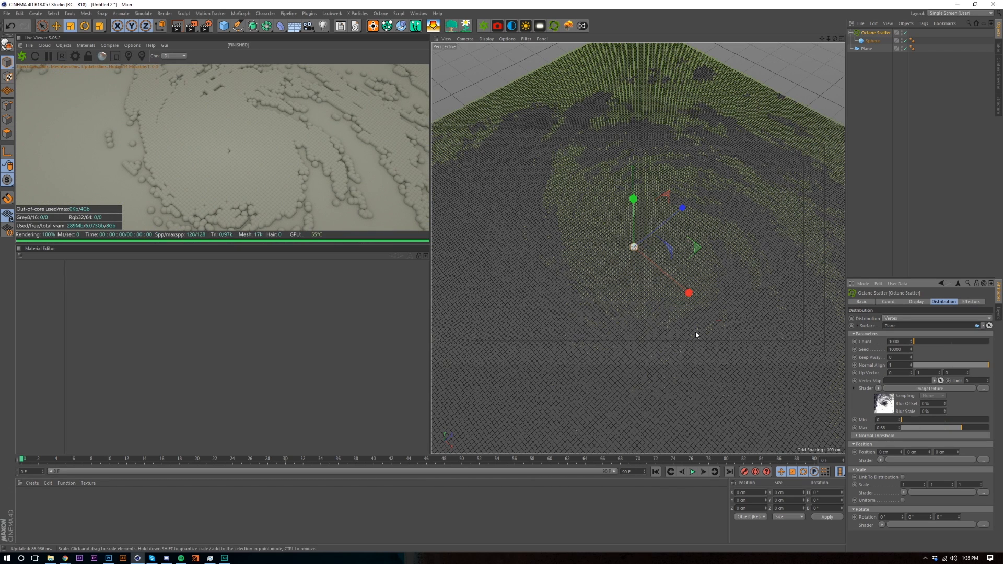
{"action": "right_click_drag", "start_coordinate": [704, 327], "coordinate": [751, 262], "text": "alt"}
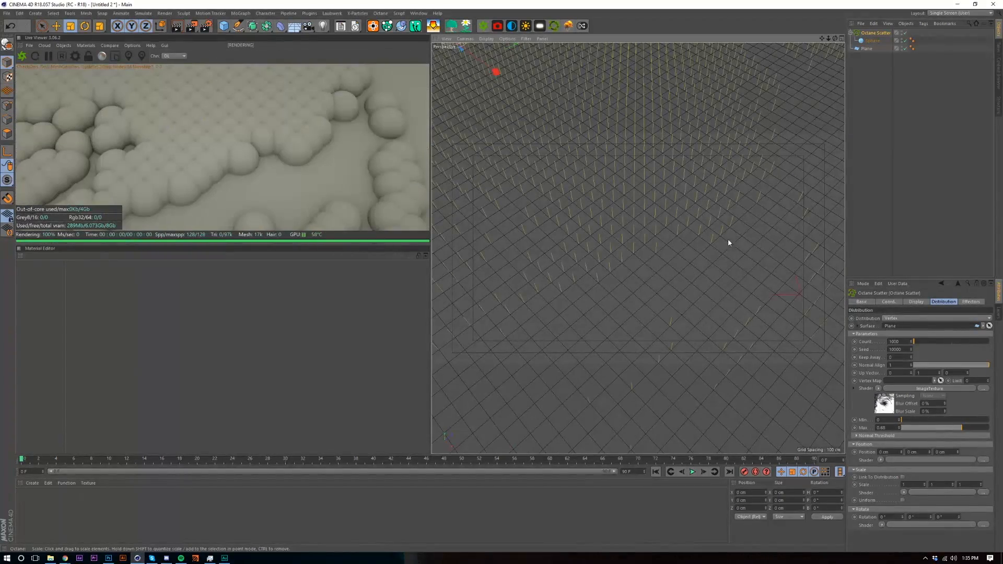
{"action": "middle_click_drag", "start_coordinate": [659, 259], "coordinate": [631, 254], "text": "alt"}
{"action": "right_click_drag", "start_coordinate": [642, 228], "coordinate": [613, 234], "text": "alt"}
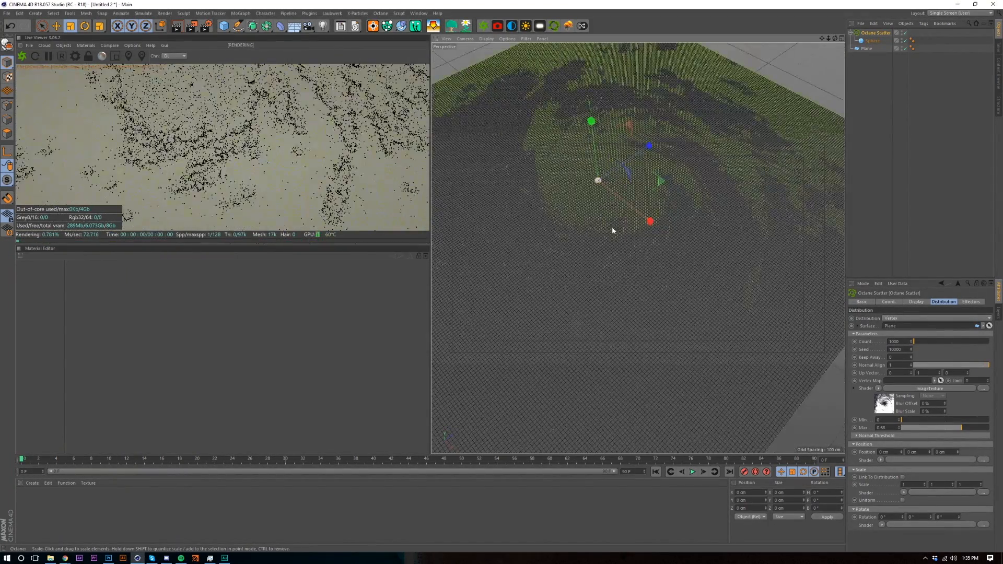
{"action": "middle_click_drag", "start_coordinate": [613, 234], "coordinate": [636, 301], "text": "alt"}
{"action": "middle_click_drag", "start_coordinate": [638, 260], "coordinate": [647, 257], "text": "alt"}
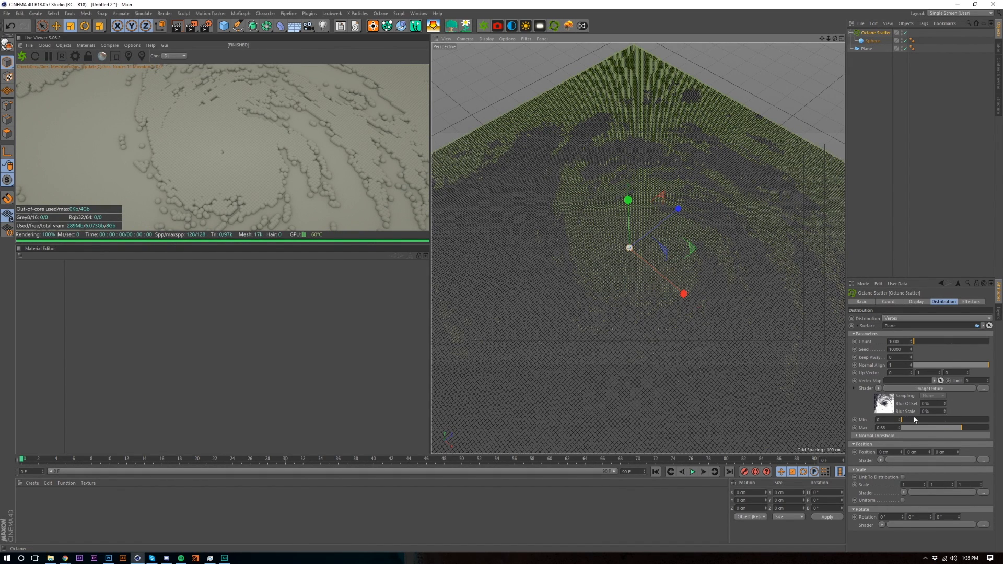
Try raising the Octane Scatter's distribution Min to about 0.59 and Max to about 0.83
{"action": "left_click_drag", "start_coordinate": [917, 424], "coordinate": [921, 423]}
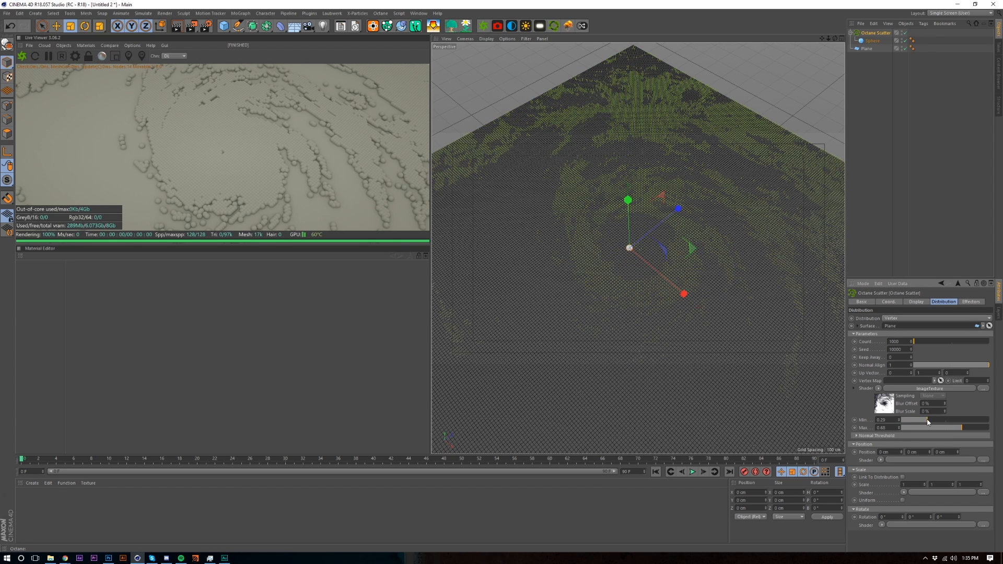
{"action": "left_click_drag", "start_coordinate": [937, 420], "coordinate": [940, 421]}
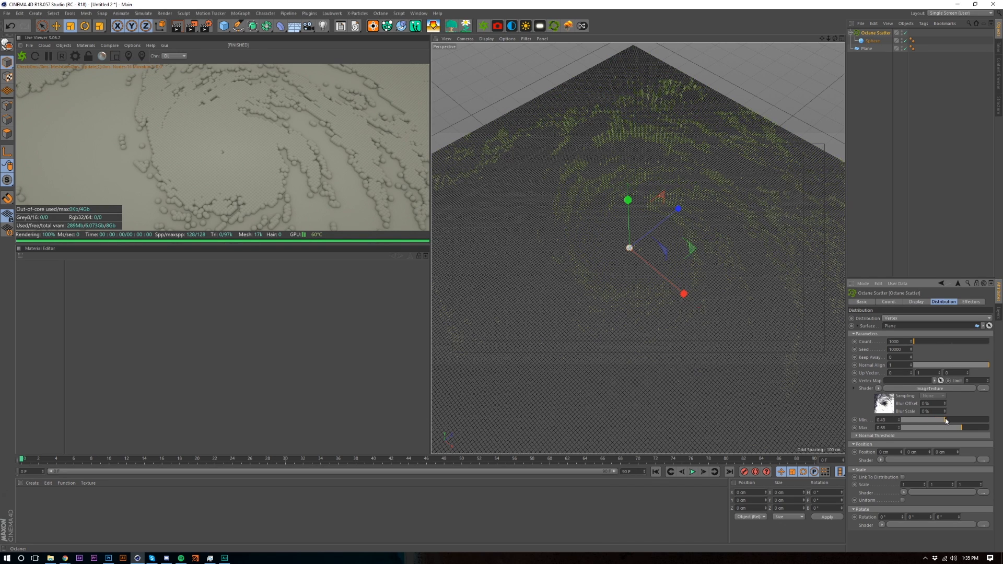
{"action": "left_click_drag", "start_coordinate": [947, 421], "coordinate": [950, 421]}
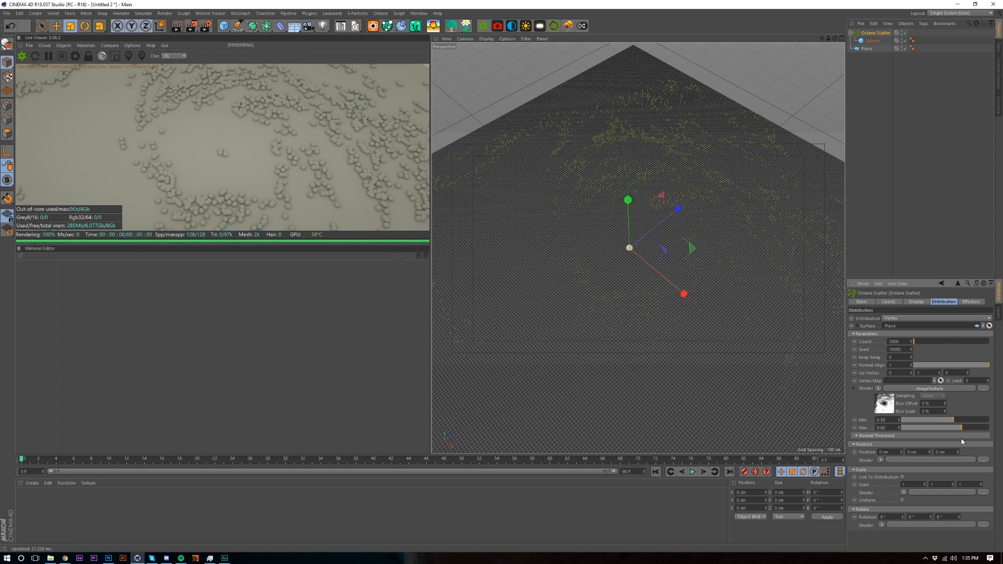
{"action": "left_click_drag", "start_coordinate": [960, 431], "coordinate": [976, 431]}
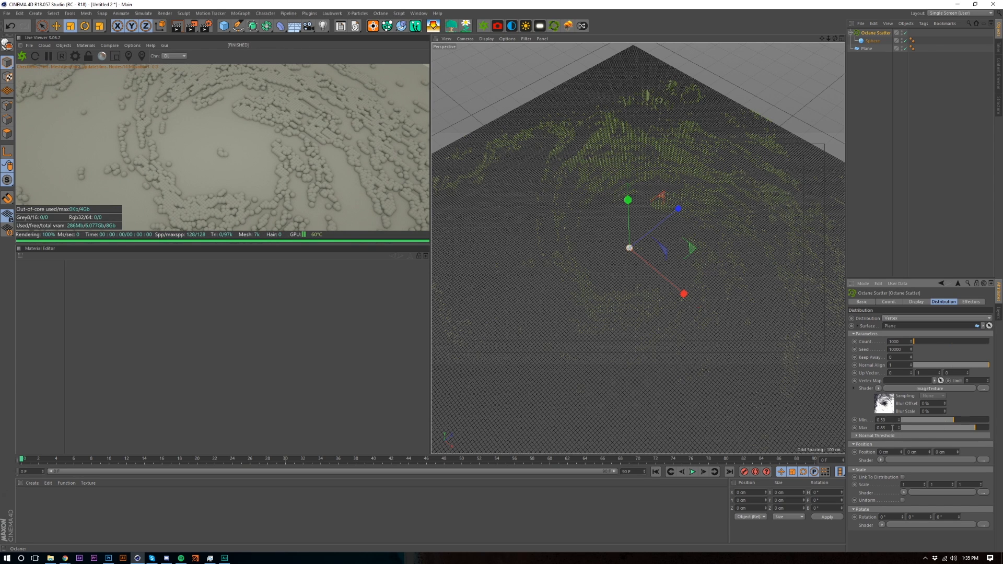
Copy the distribution ImageTexture shader and paste it into the Octane Scatter's Position shader
{"action": "left_click", "coordinate": [879, 390]}
{"action": "left_click", "coordinate": [892, 189]}
{"action": "left_click", "coordinate": [881, 460]}
{"action": "left_click", "coordinate": [884, 267]}
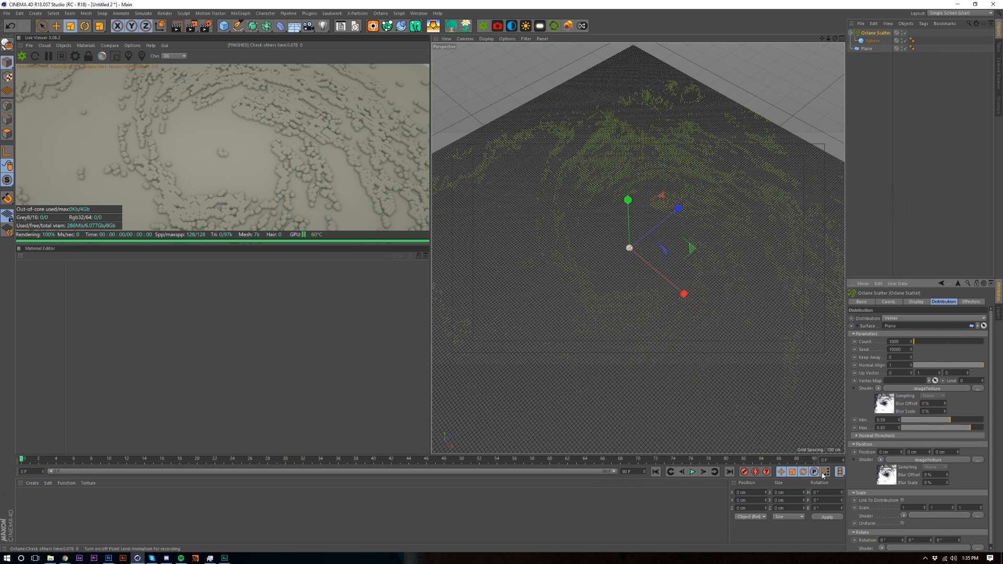
Try a Position Y offset of -5 cm on the scattered spheres and inspect the plane from a lower angle
{"action": "type", "text": "-5"}
{"action": "key", "text": "Return"}
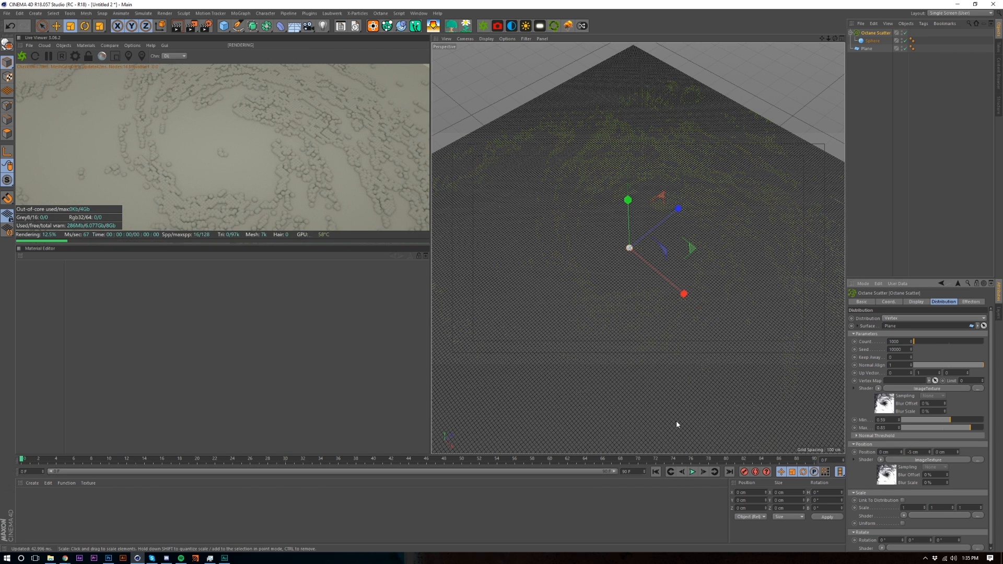
{"action": "left_click_drag", "start_coordinate": [662, 364], "coordinate": [672, 328], "text": "alt"}
{"action": "middle_click_drag", "start_coordinate": [673, 329], "coordinate": [666, 303], "text": "alt"}
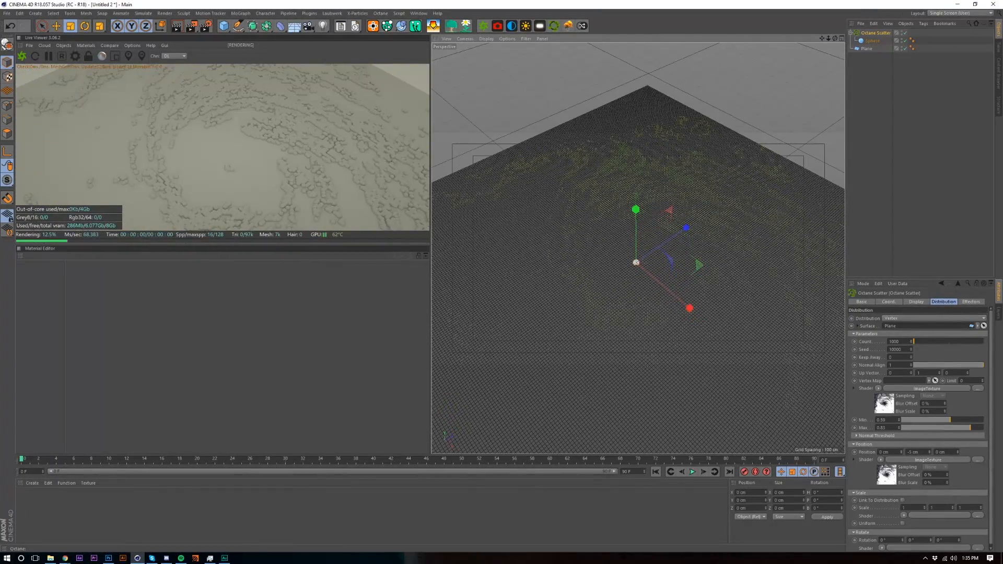
{"action": "left_click", "coordinate": [930, 453]}
{"action": "left_click", "coordinate": [930, 454]}
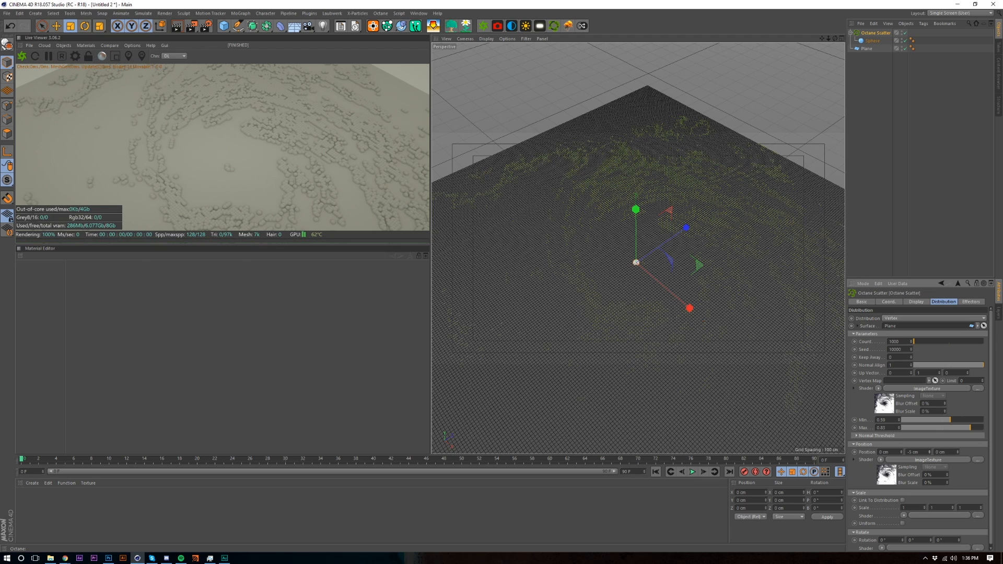
{"action": "double_click", "coordinate": [917, 453]}
{"action": "type", "text": "-5"}
{"action": "key", "text": "Return"}
{"action": "left_click", "coordinate": [881, 461]}
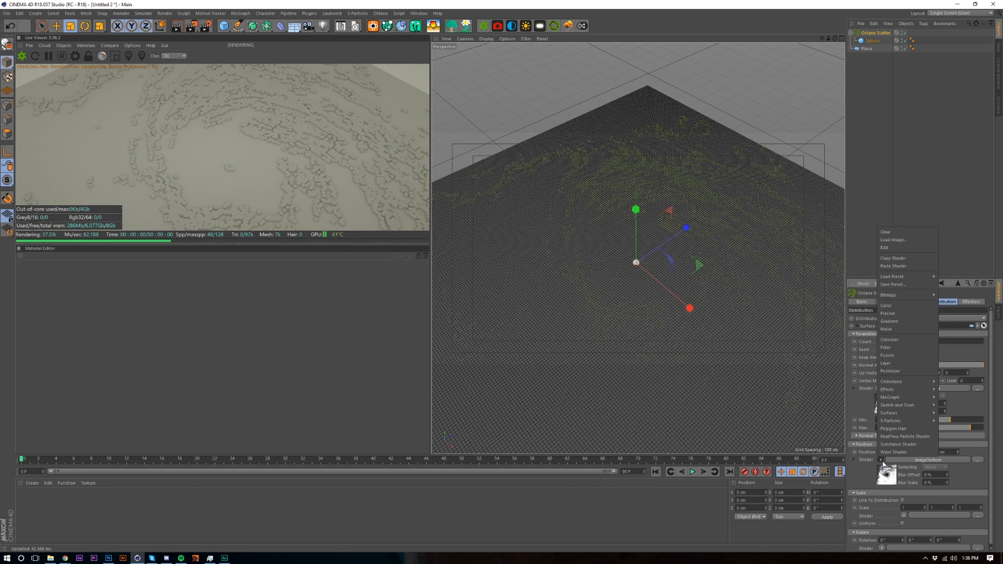
{"action": "left_click", "coordinate": [912, 259]}
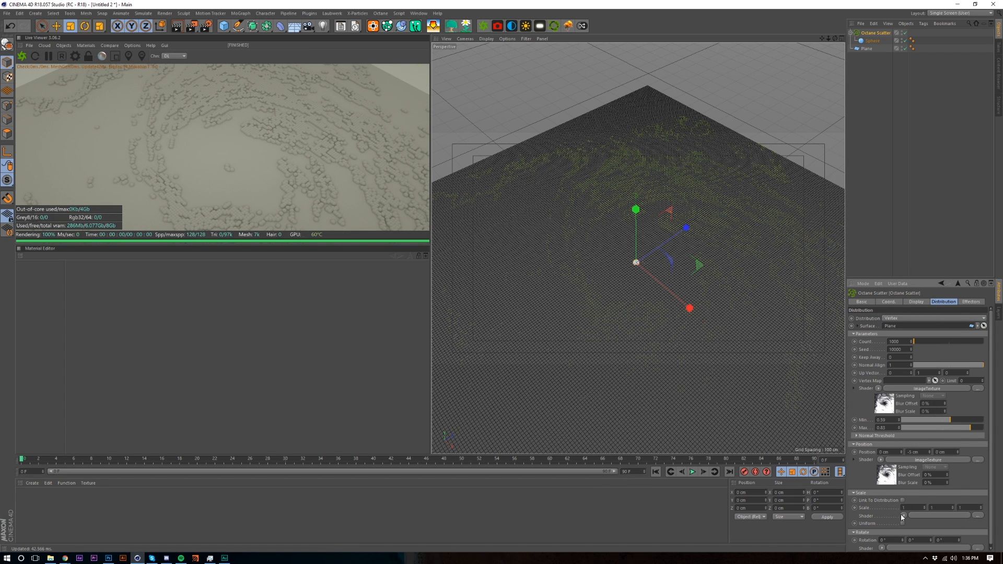
{"action": "left_click", "coordinate": [903, 516]}
{"action": "left_click", "coordinate": [740, 514]}
{"action": "left_click", "coordinate": [75, 56]}
{"action": "left_click", "coordinate": [75, 25]}
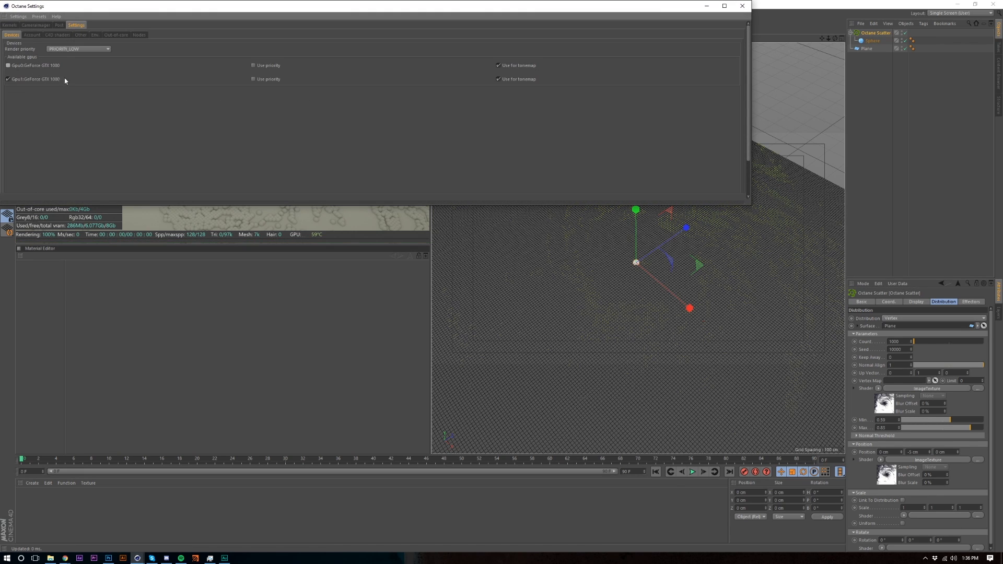
{"action": "key", "text": "Escape"}
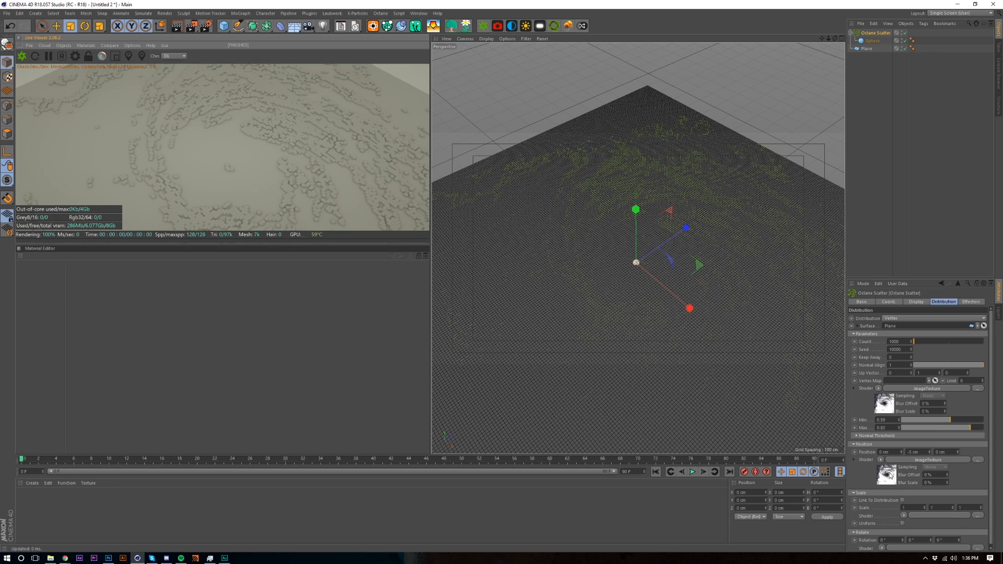
Copy the Position ImageTexture shader and paste it into the Octane Scatter's Scale shader
{"action": "left_click", "coordinate": [882, 460]}
{"action": "left_click", "coordinate": [900, 258]}
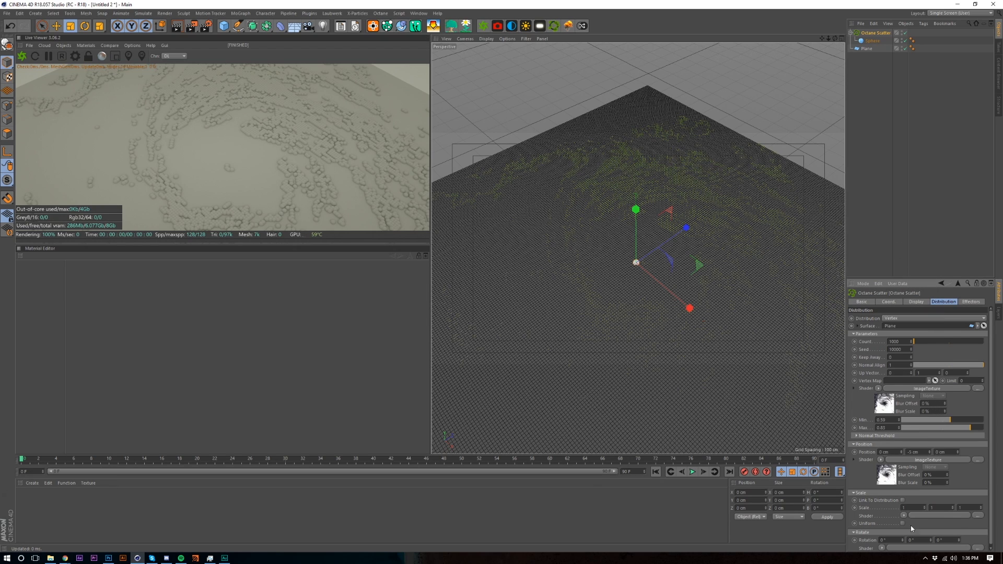
{"action": "left_click", "coordinate": [904, 516]}
{"action": "left_click", "coordinate": [920, 326]}
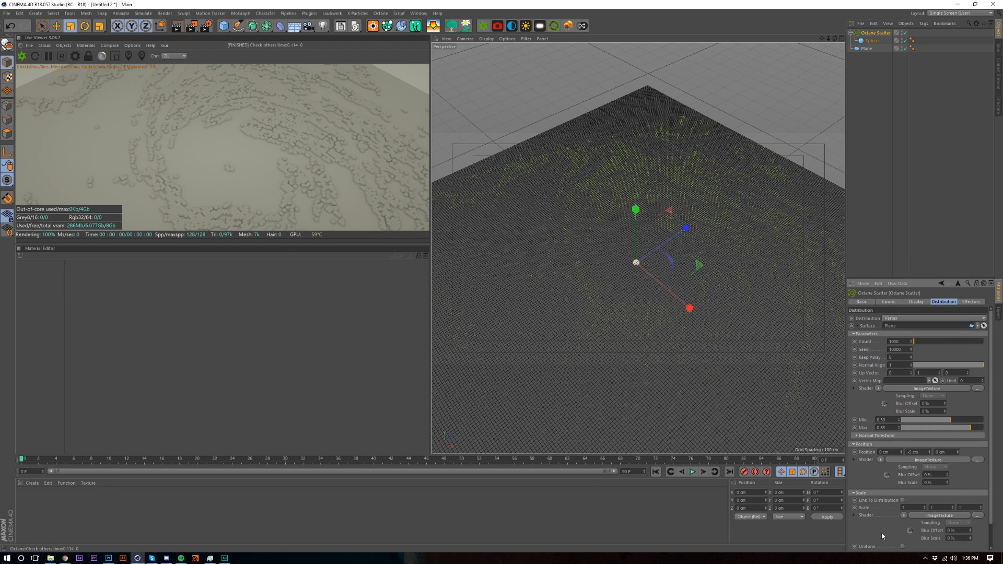
{"action": "scroll", "coordinate": [874, 531], "scroll_direction": "down", "scroll_amount": 2}
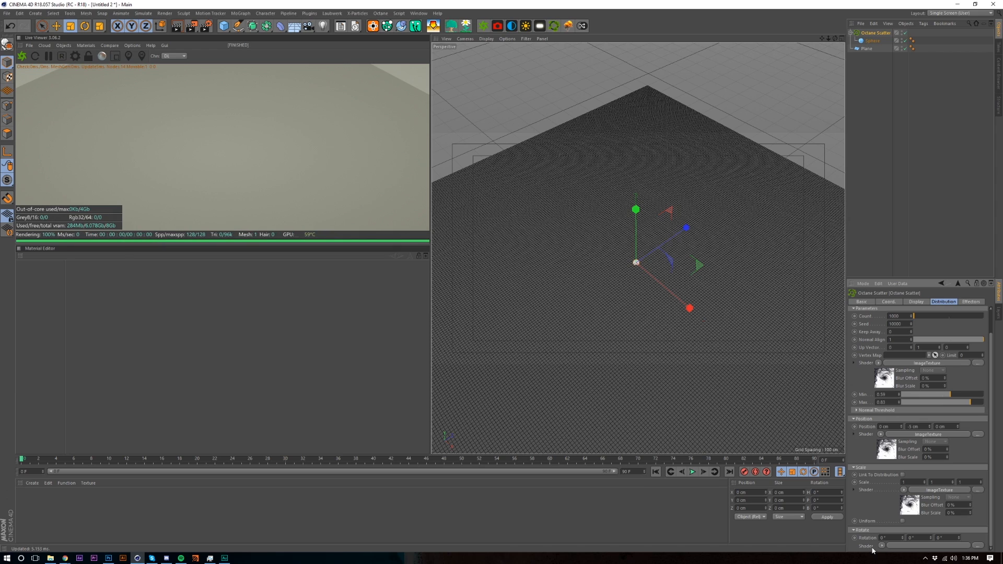
Try a scatter Scale of 0.1 on all three axes and inspect the plane from below and above
{"action": "left_click_drag", "start_coordinate": [918, 482], "coordinate": [851, 502]}
{"action": "type", "text": ".1"}
{"action": "key", "text": "Tab"}
{"action": "type", "text": ".1"}
{"action": "key", "text": "Return"}
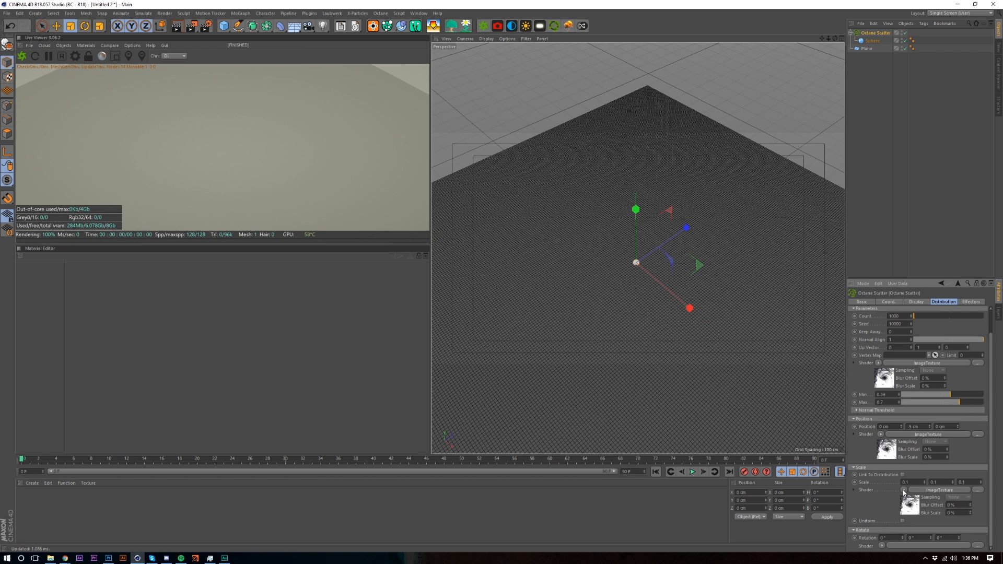
{"action": "left_click_drag", "start_coordinate": [634, 318], "coordinate": [646, 220], "text": "alt"}
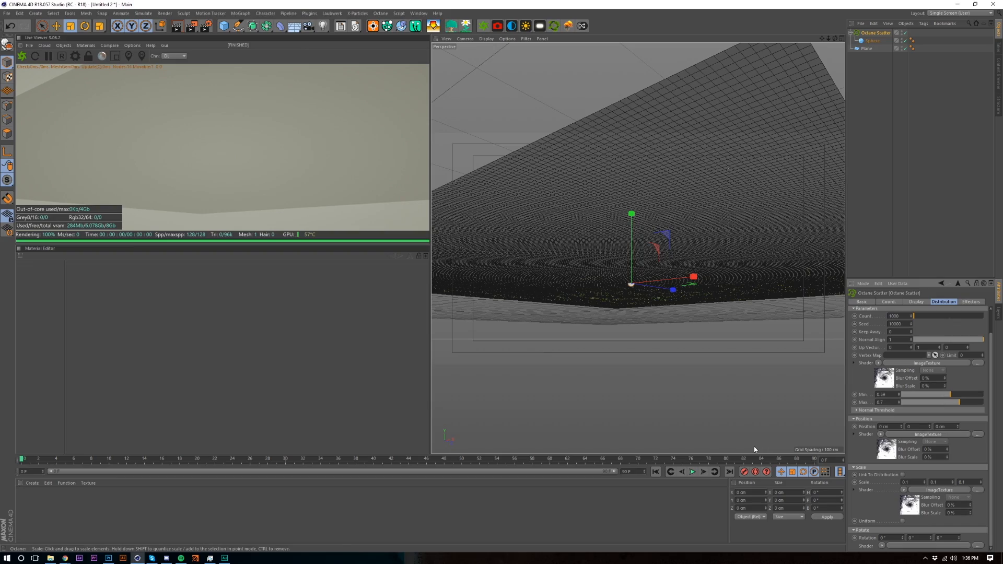
{"action": "left_click_drag", "start_coordinate": [676, 251], "coordinate": [674, 332], "text": "alt"}
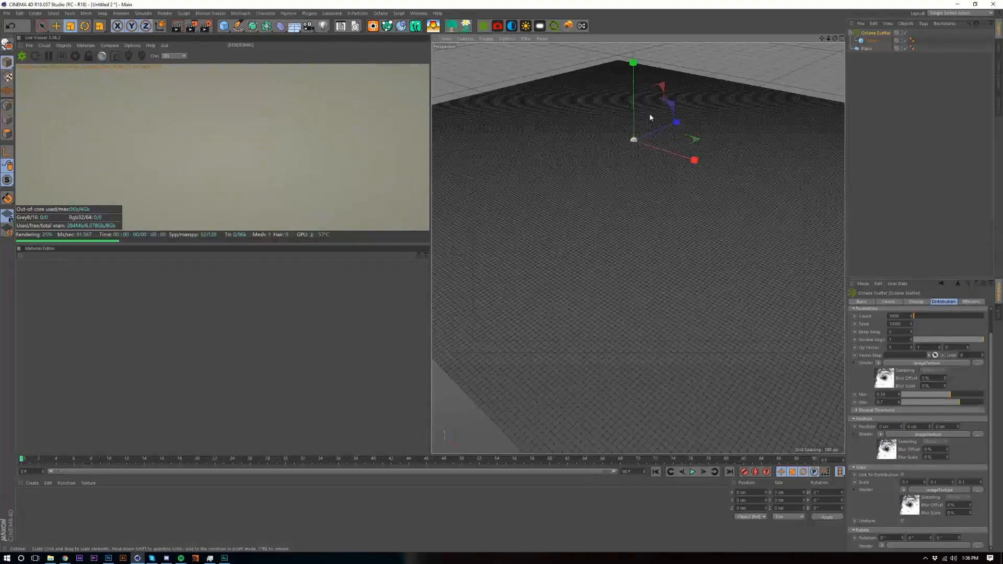
{"action": "left_click_drag", "start_coordinate": [650, 118], "coordinate": [657, 157], "text": "alt"}
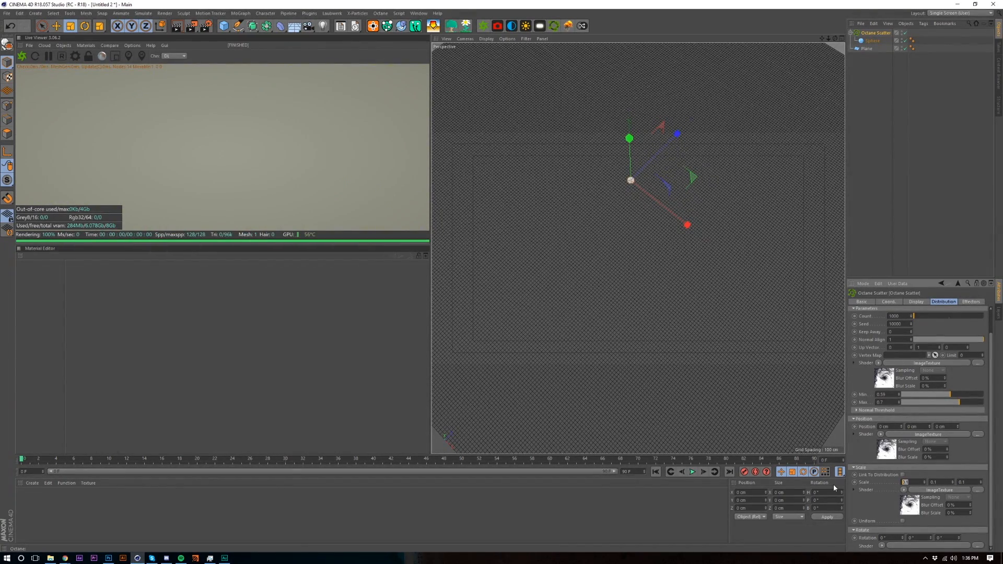
Try a scatter Scale of 0.5 on all three axes and inspect the spheres on the plane up close
{"action": "type", "text": "0.5"}
{"action": "key", "text": "Tab"}
{"action": "type", "text": "0.5"}
{"action": "key", "text": "Tab"}
{"action": "type", "text": "0.5"}
{"action": "key", "text": "Return"}
{"action": "middle_click_drag", "start_coordinate": [643, 189], "coordinate": [660, 228], "text": "alt"}
{"action": "scroll", "coordinate": [648, 245], "scroll_direction": "up", "scroll_amount": 5}
{"action": "left_click_drag", "start_coordinate": [640, 267], "coordinate": [639, 251], "text": "alt"}
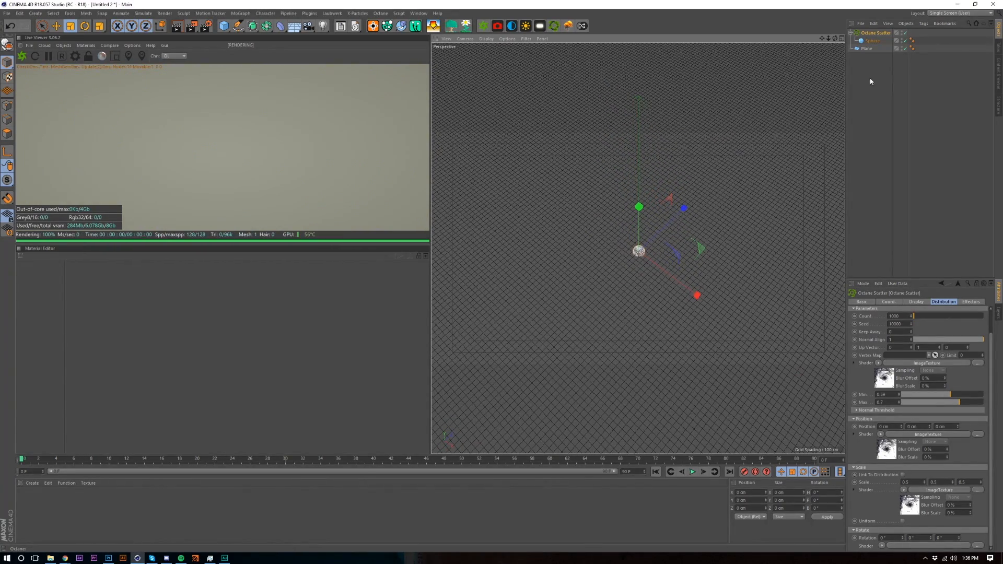
Restore the scatter Scale to 1 on all three axes and check the spheres on the plane
{"action": "left_click", "coordinate": [916, 482]}
{"action": "type", "text": "1"}
{"action": "key", "text": "Tab"}
{"action": "type", "text": "1"}
{"action": "key", "text": "Tab"}
{"action": "type", "text": "1"}
{"action": "key", "text": "Return"}
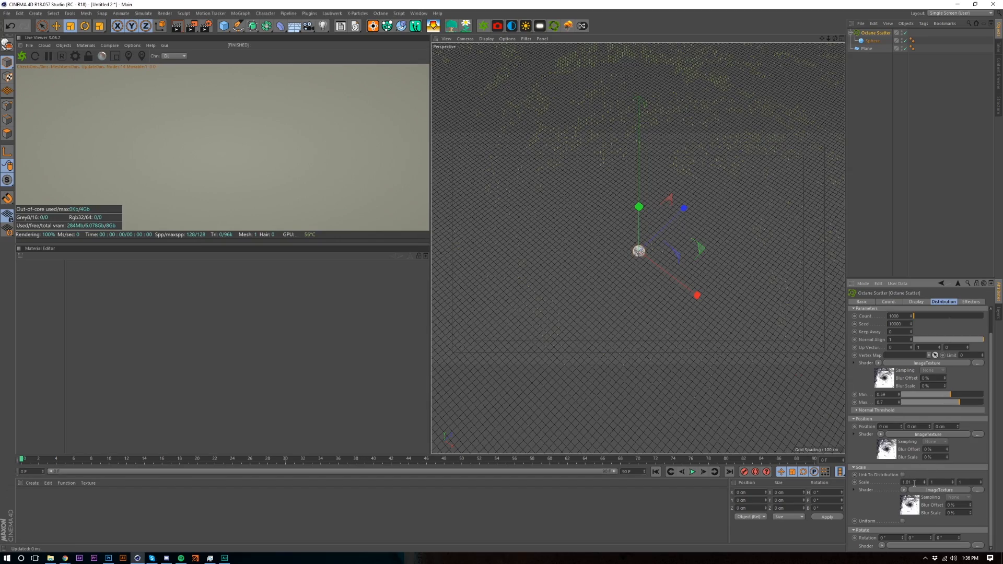
{"action": "scroll", "coordinate": [709, 289], "scroll_direction": "down", "scroll_amount": 6}
{"action": "scroll", "coordinate": [756, 299], "scroll_direction": "up", "scroll_amount": 4}
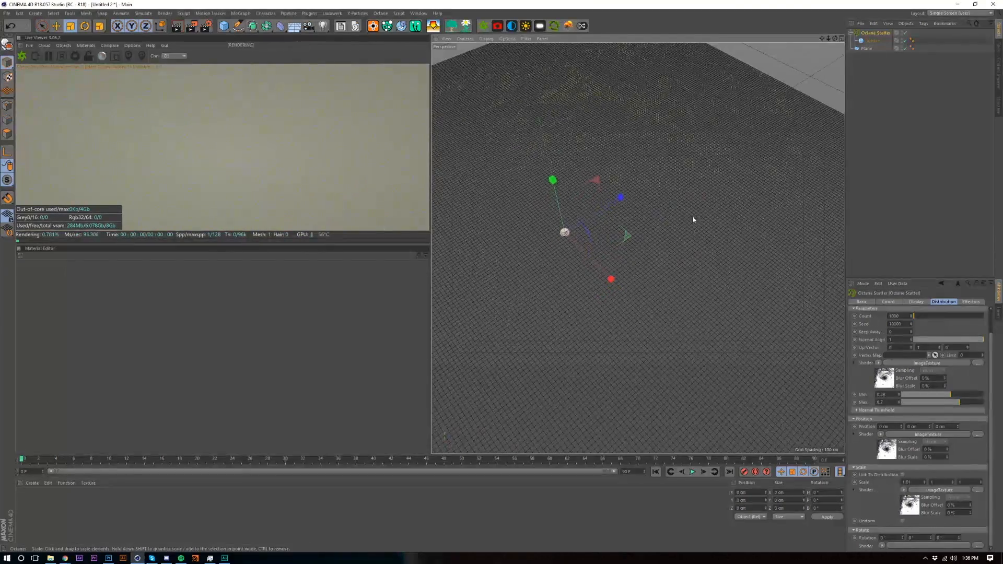
{"action": "middle_click_drag", "start_coordinate": [693, 220], "coordinate": [777, 226], "text": "alt"}
{"action": "double_click", "coordinate": [922, 468]}
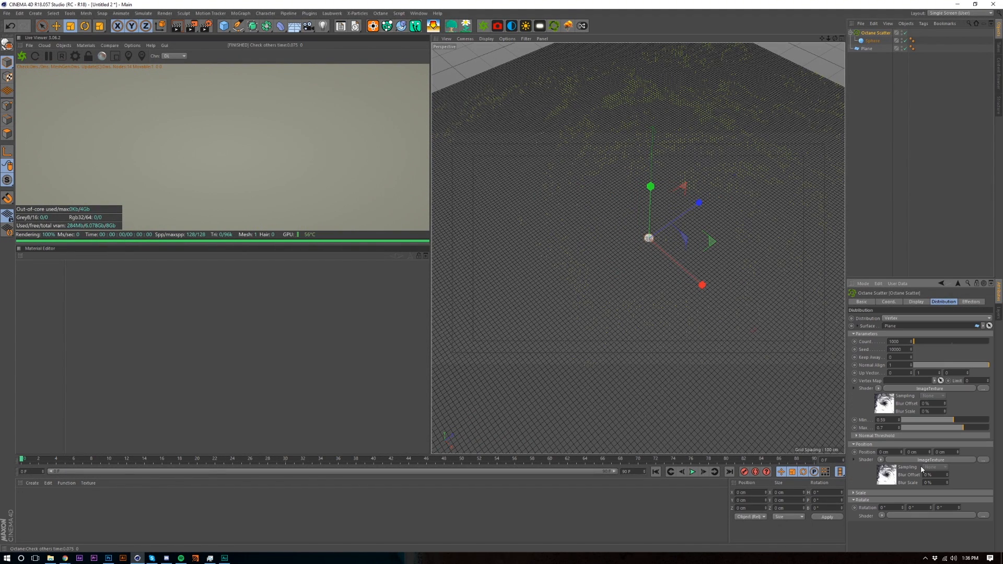
{"action": "left_click", "coordinate": [915, 494]}
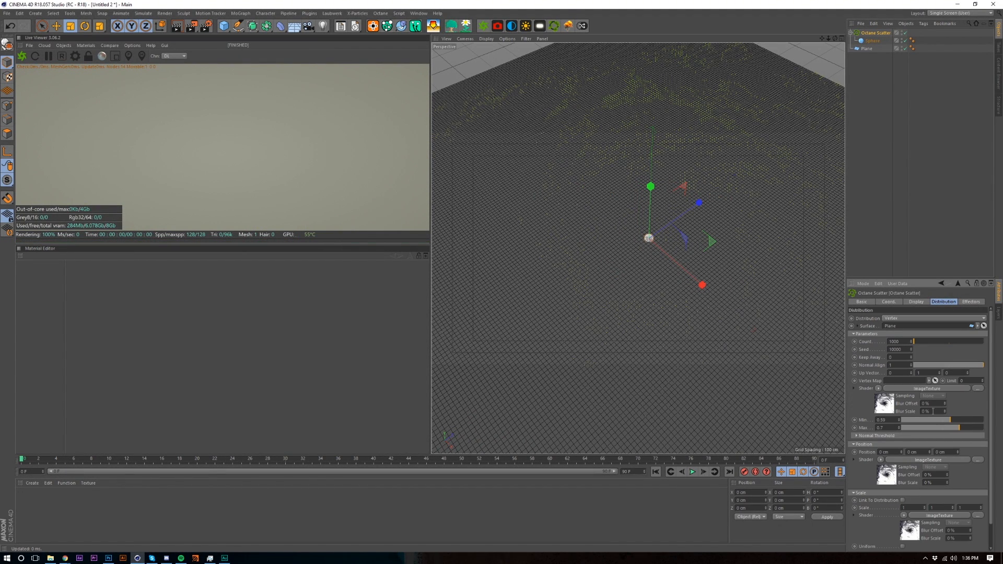
Lower the distribution Min to about 0.05 and raise the Max to about 0.98, checking the scatter from several angles
{"action": "left_click_drag", "start_coordinate": [904, 418], "coordinate": [907, 420]}
{"action": "right_click_drag", "start_coordinate": [735, 318], "coordinate": [707, 303], "text": "alt"}
{"action": "left_click_drag", "start_coordinate": [708, 303], "coordinate": [707, 331], "text": "alt"}
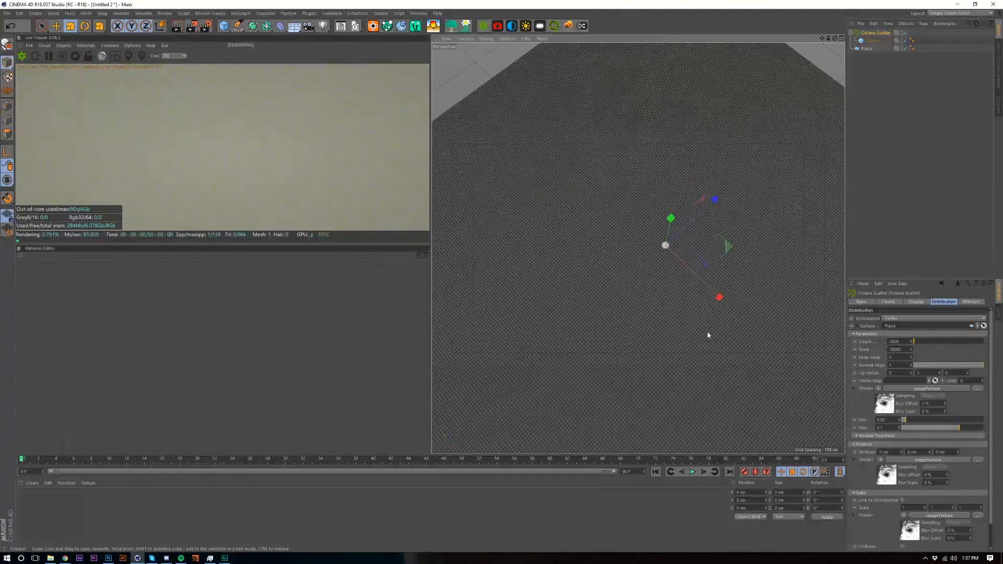
{"action": "right_click_drag", "start_coordinate": [707, 331], "coordinate": [716, 252], "text": "alt"}
{"action": "middle_click_drag", "start_coordinate": [716, 251], "coordinate": [695, 344], "text": "alt"}
{"action": "left_click_drag", "start_coordinate": [694, 344], "coordinate": [696, 327], "text": "alt"}
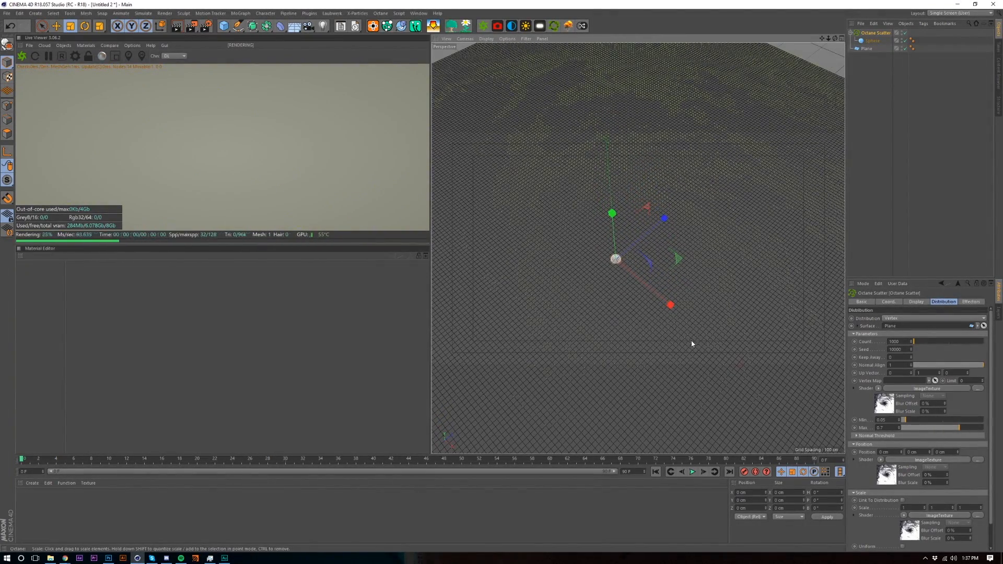
{"action": "right_click_drag", "start_coordinate": [662, 333], "coordinate": [715, 285], "text": "alt"}
{"action": "left_click_drag", "start_coordinate": [715, 279], "coordinate": [710, 208], "text": "alt"}
{"action": "left_click_drag", "start_coordinate": [680, 272], "coordinate": [641, 335], "text": "alt"}
{"action": "left_click_drag", "start_coordinate": [945, 429], "coordinate": [983, 428]}
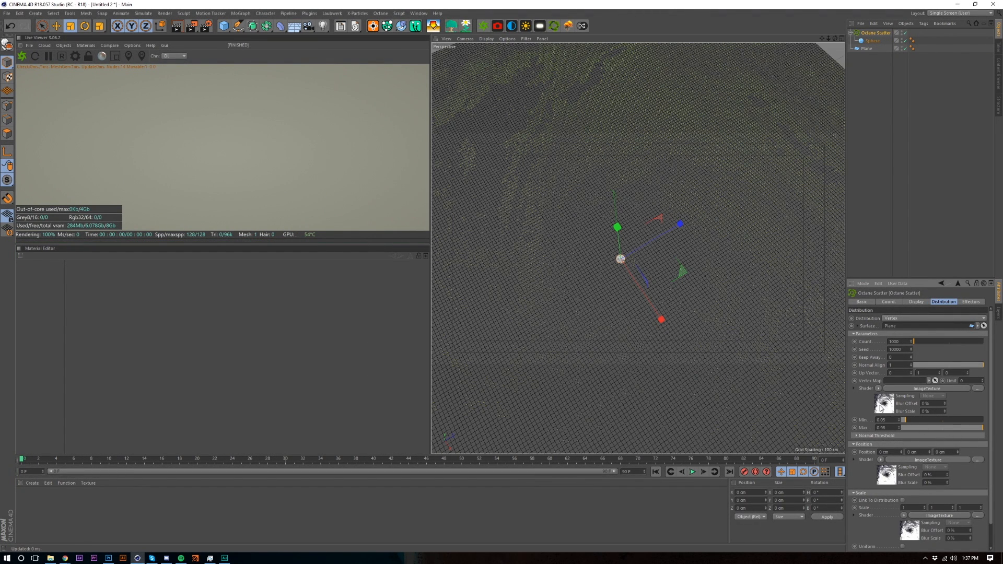
{"action": "left_click_drag", "start_coordinate": [742, 428], "coordinate": [707, 369], "text": "alt"}
Clear the ImageTexture from the Octane Scatter's Scale shader and inspect the scattered spheres near and far
{"action": "left_click", "coordinate": [905, 516]}
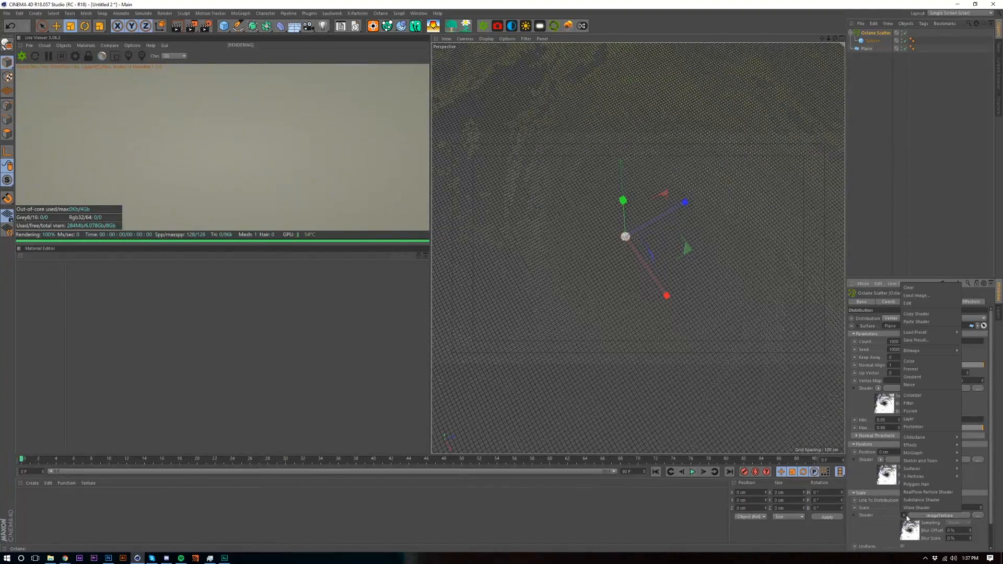
{"action": "left_click", "coordinate": [920, 288]}
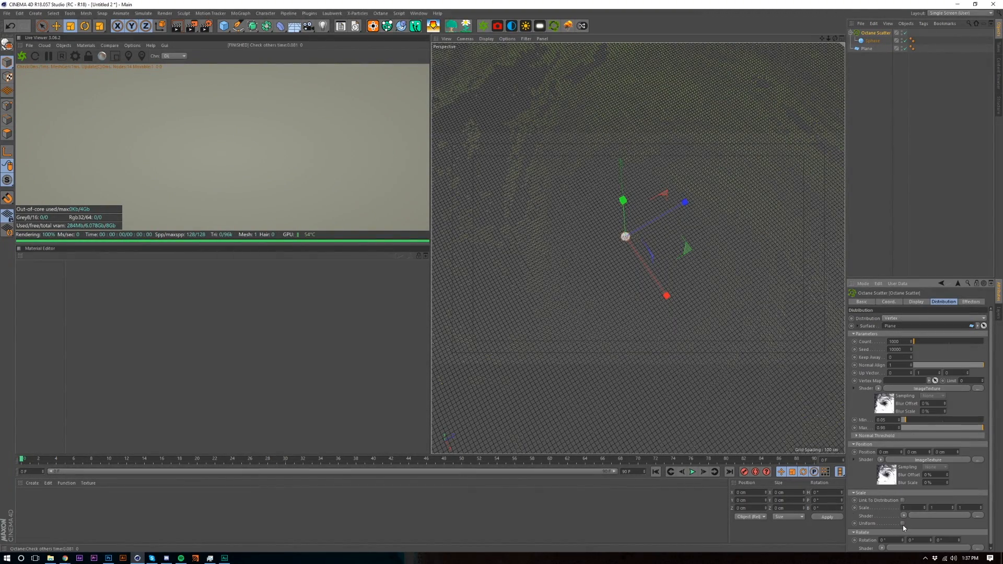
{"action": "scroll", "coordinate": [707, 314], "scroll_direction": "down", "scroll_amount": 4}
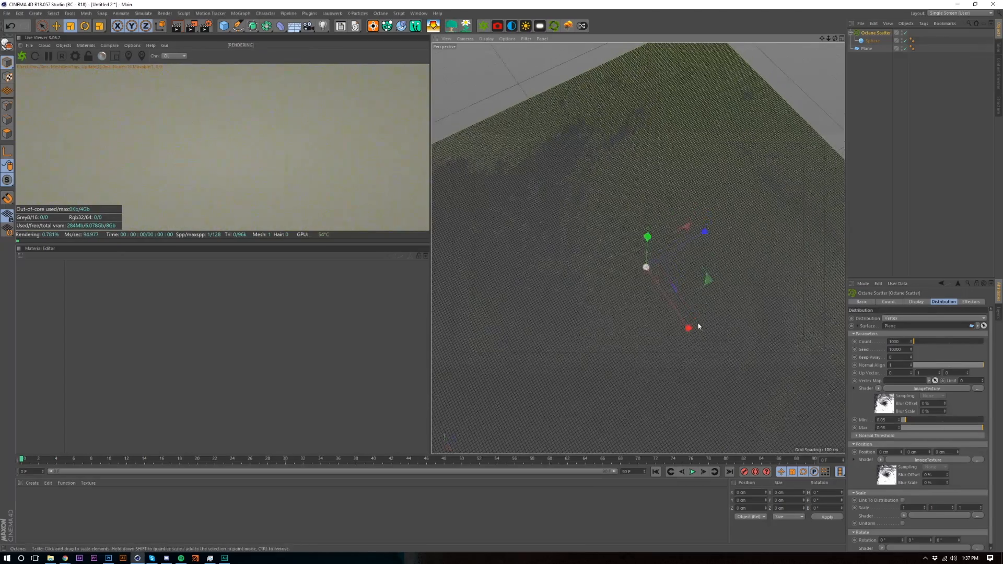
{"action": "scroll", "coordinate": [702, 319], "scroll_direction": "up", "scroll_amount": 2}
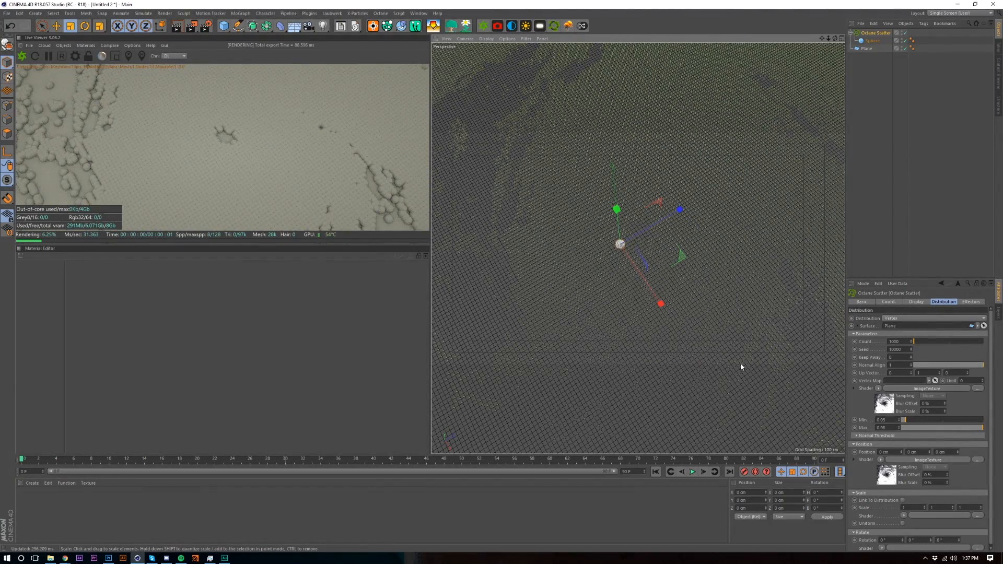
{"action": "scroll", "coordinate": [741, 367], "scroll_direction": "down", "scroll_amount": 3}
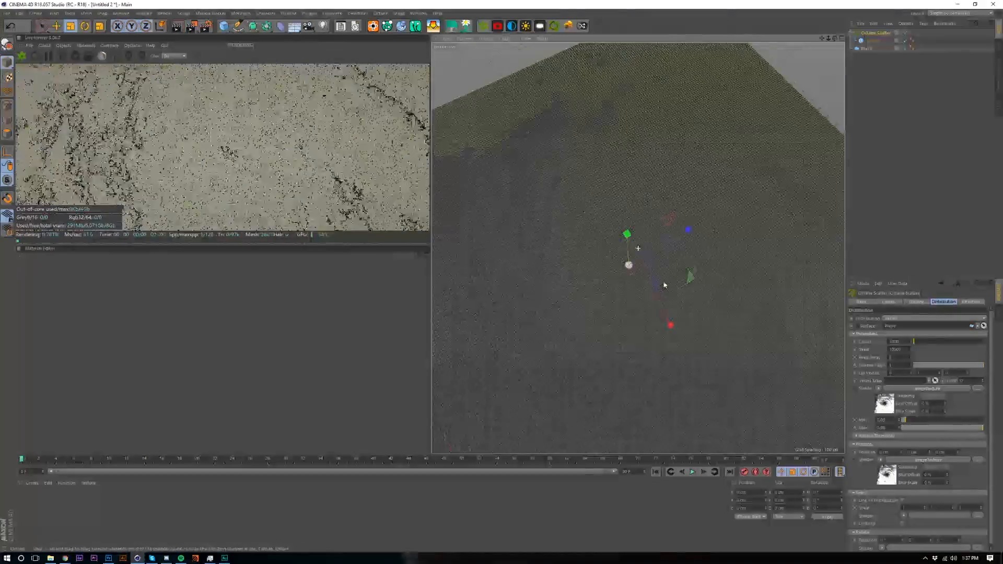
Add a MoGraph Random effector to the scene with the Octane Scatter selected
{"action": "left_click", "coordinate": [950, 171]}
{"action": "left_click", "coordinate": [876, 33]}
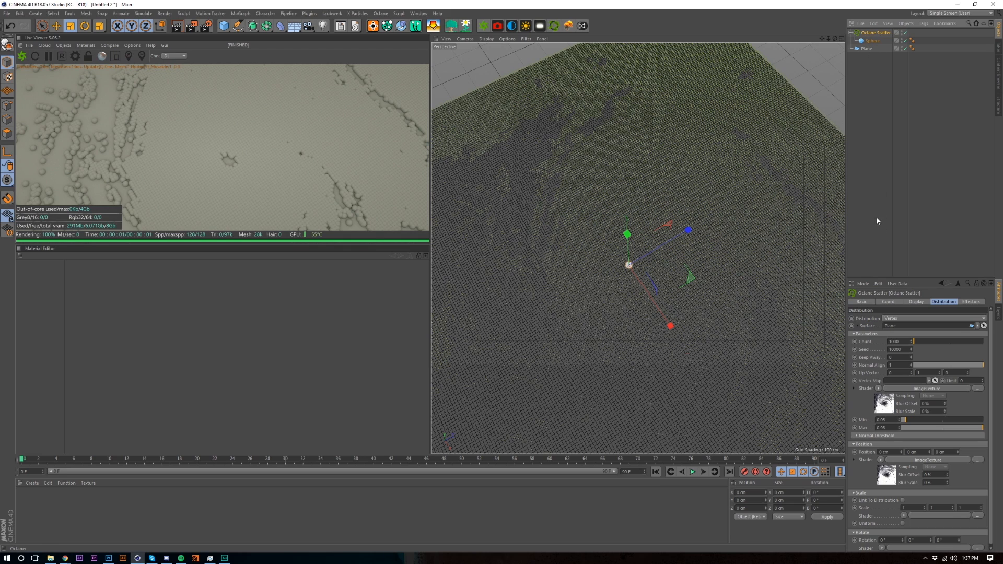
{"action": "left_click", "coordinate": [241, 13]}
{"action": "mouse_move", "coordinate": [266, 25]}
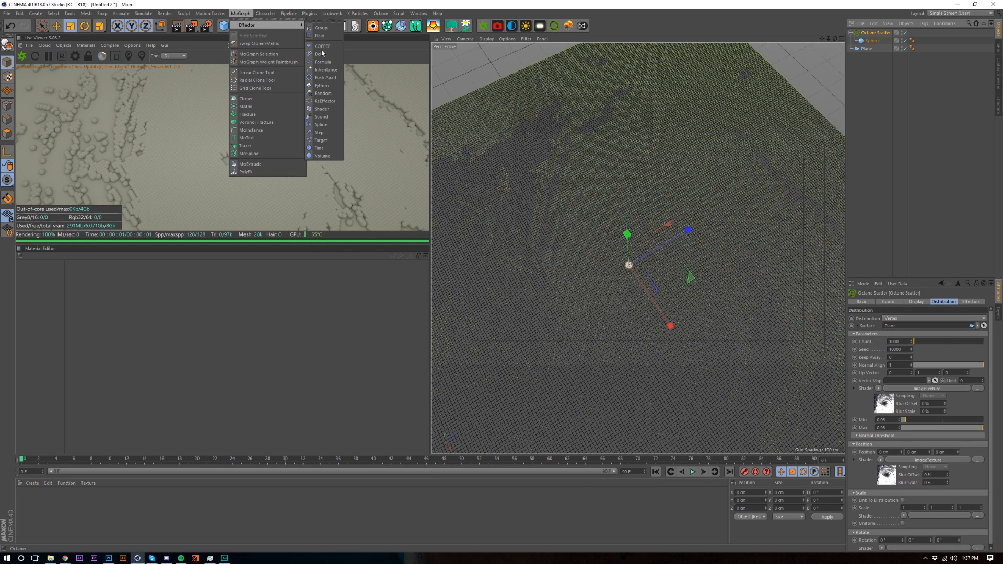
{"action": "left_click", "coordinate": [323, 93]}
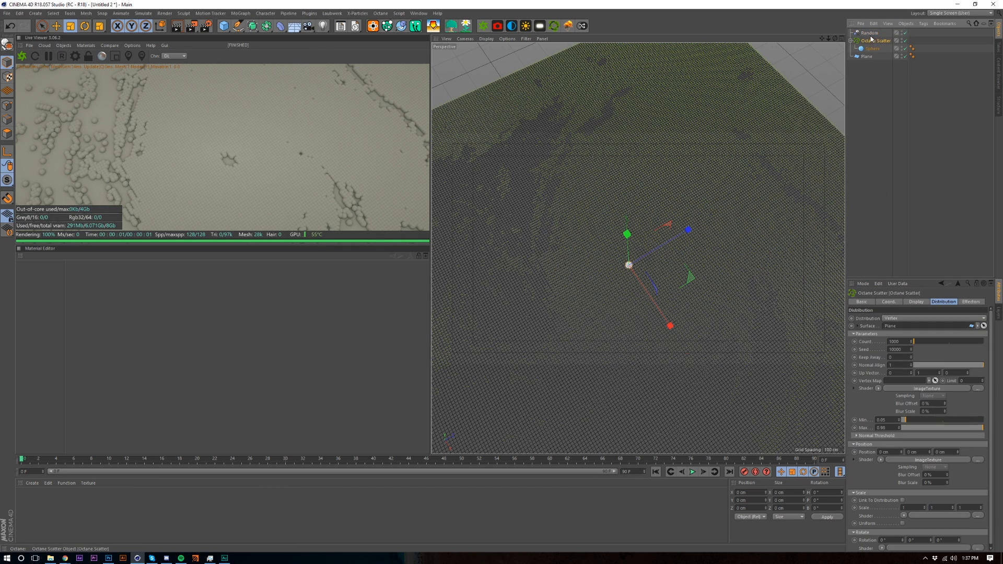
Check that the Random effector is listed on the Octane Scatter and inspect the randomised spheres near and far
{"action": "left_click", "coordinate": [972, 302]}
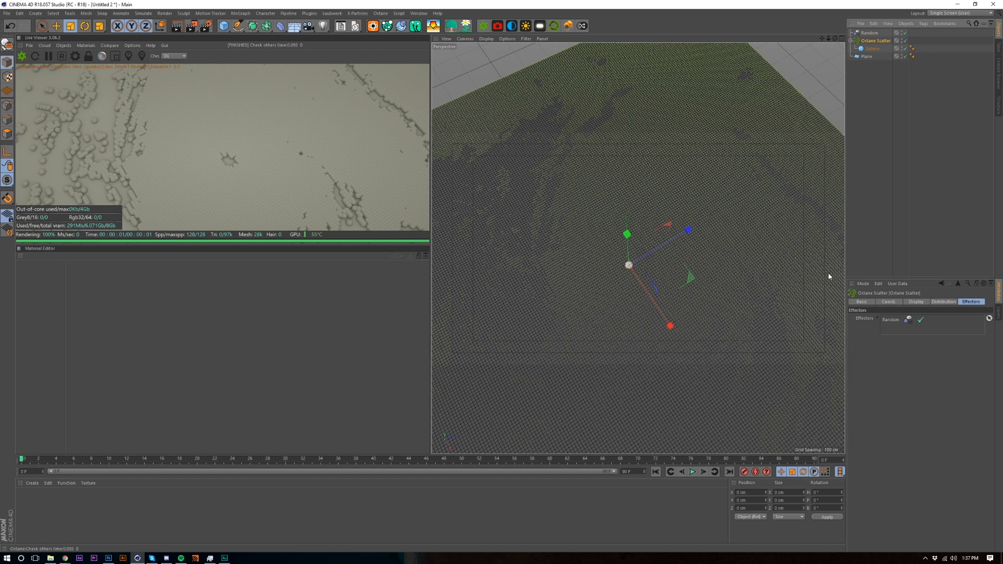
{"action": "left_click", "coordinate": [876, 40]}
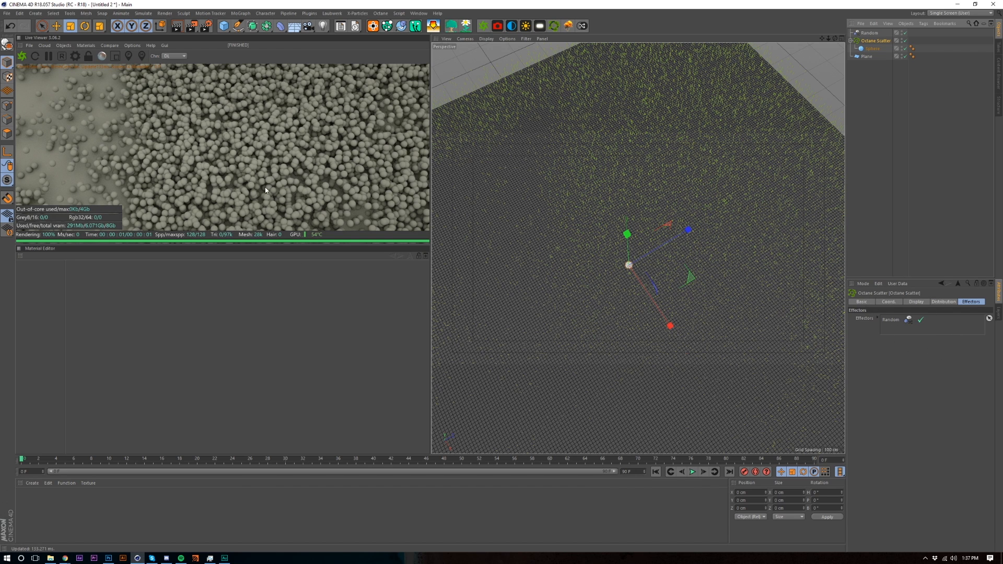
{"action": "key", "text": "h"}
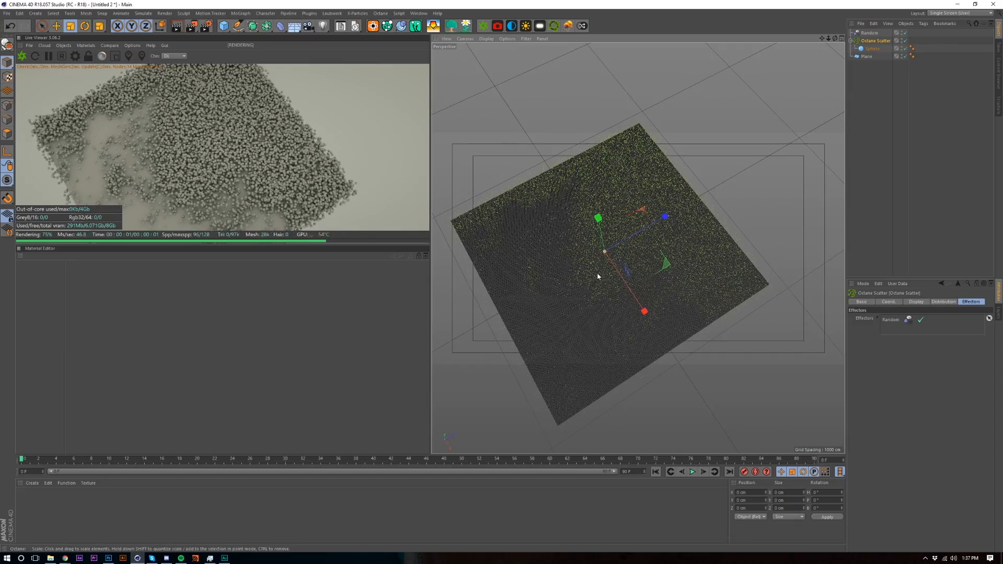
{"action": "left_click_drag", "start_coordinate": [598, 276], "coordinate": [603, 302], "text": "alt"}
{"action": "scroll", "coordinate": [604, 293], "scroll_direction": "up", "scroll_amount": 5}
{"action": "left_click_drag", "start_coordinate": [624, 228], "coordinate": [631, 272], "text": "alt"}
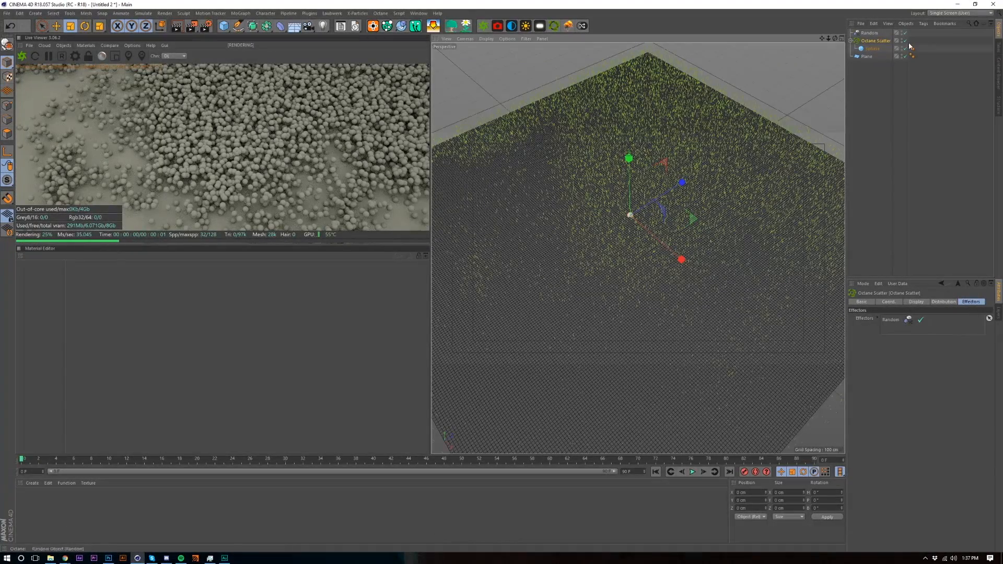
Set the Random effector's position offsets to 0.5 cm in X, 1 cm in Y and 0.5 cm in Z
{"action": "left_click", "coordinate": [869, 33]}
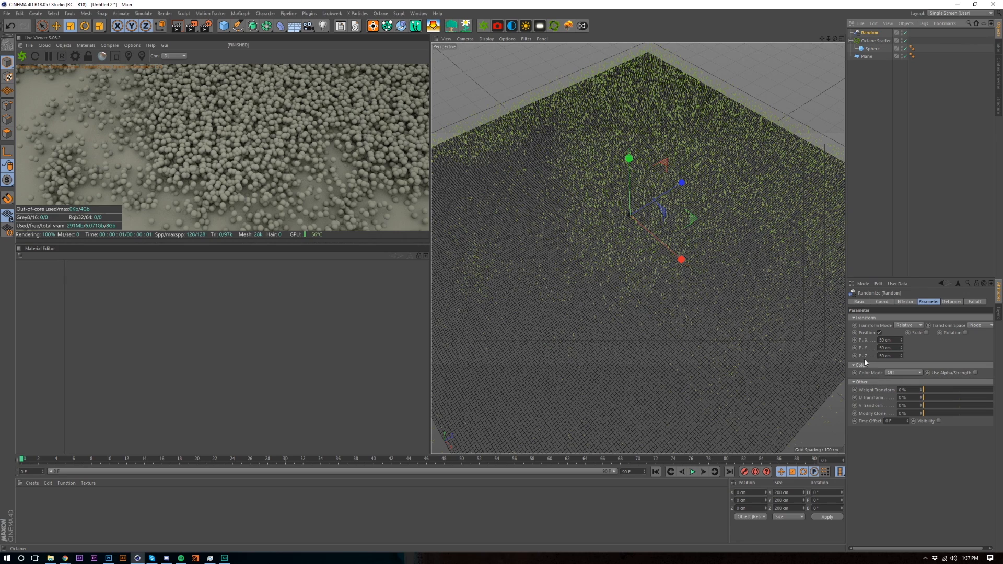
{"action": "left_click", "coordinate": [891, 340]}
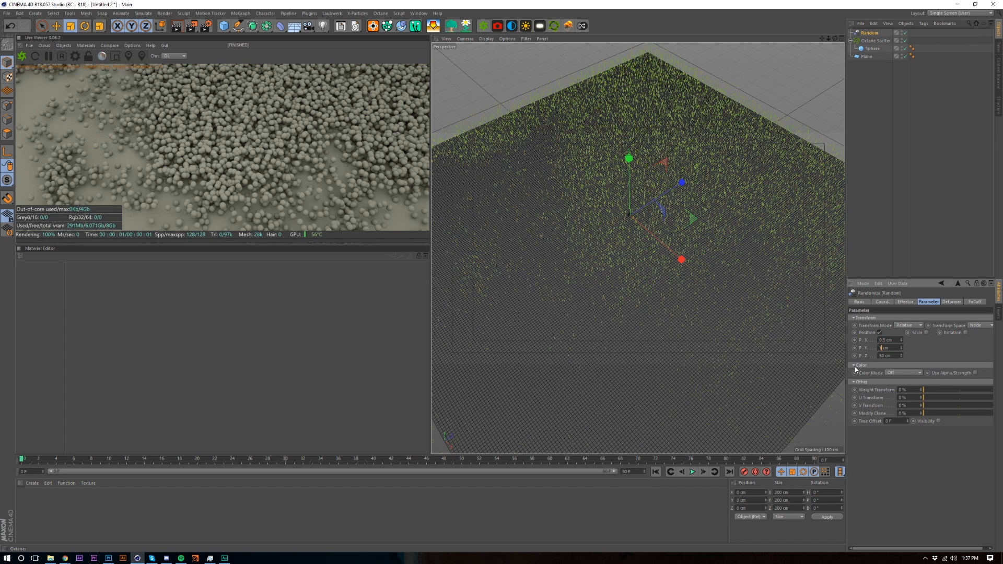
{"action": "key", "text": "Tab"}
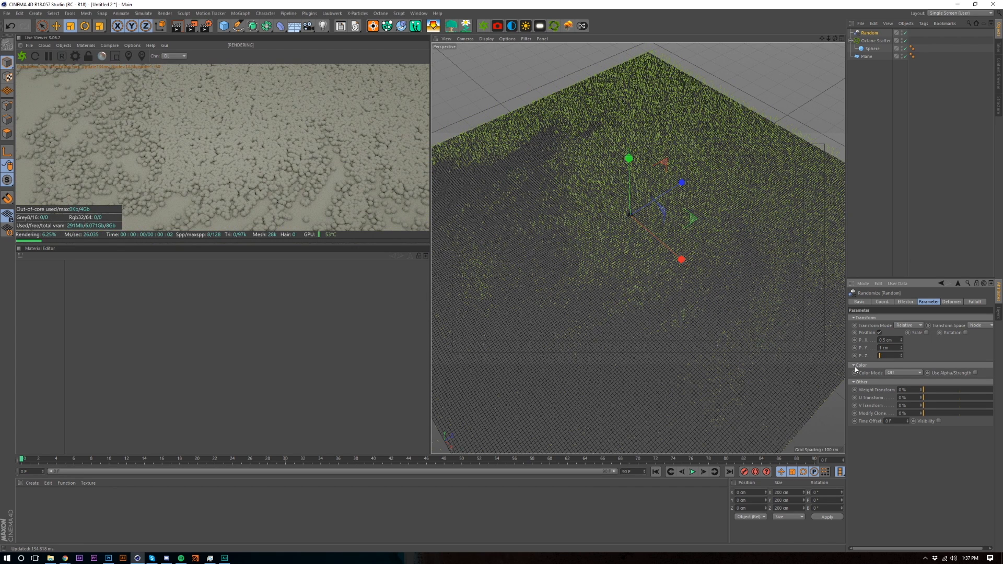
{"action": "type", "text": "0.5"}
{"action": "key", "text": "Return"}
Enable scale randomisation on the Random effector with Uniform Scale and Absolute Scale, set to 0.1
{"action": "left_click", "coordinate": [927, 333]}
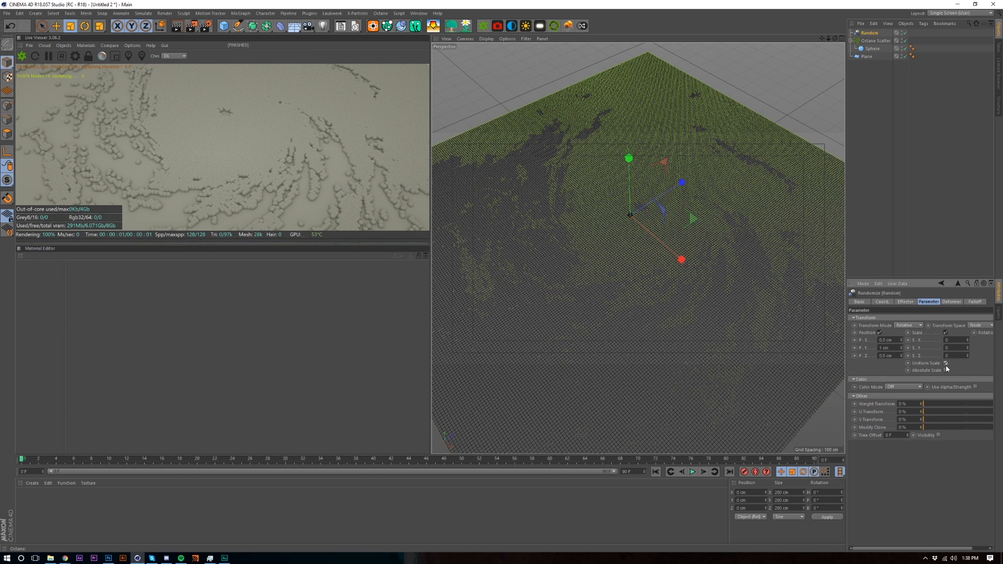
{"action": "left_click", "coordinate": [946, 364]}
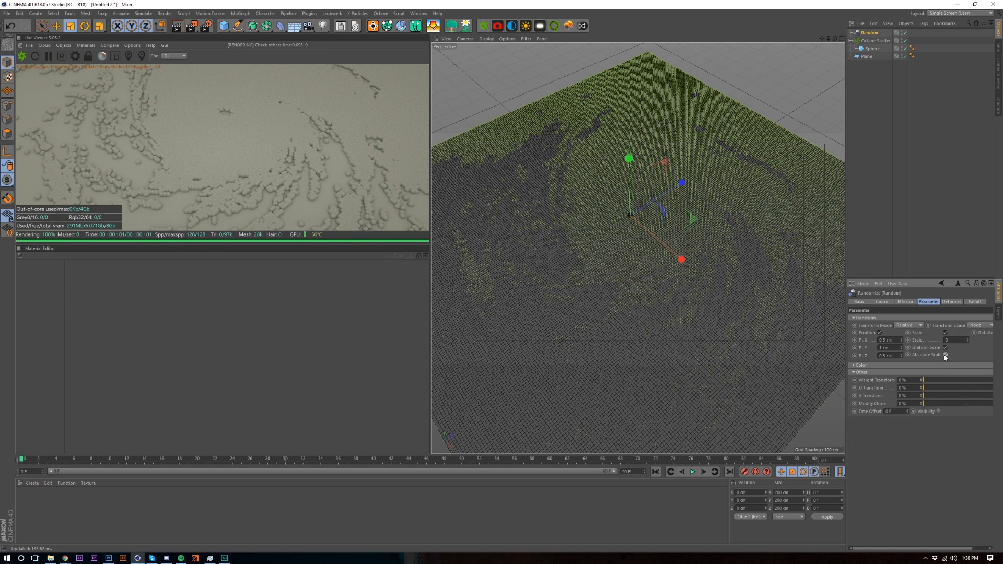
{"action": "key", "text": "Return"}
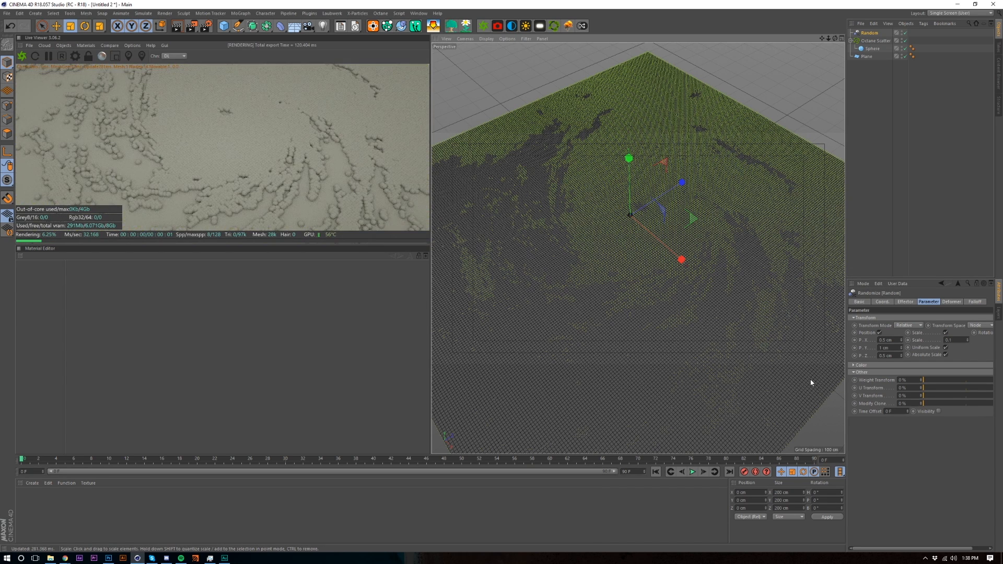
{"action": "left_click_drag", "start_coordinate": [694, 282], "coordinate": [699, 239], "text": "alt"}
{"action": "middle_click_drag", "start_coordinate": [689, 259], "coordinate": [735, 273], "text": "alt"}
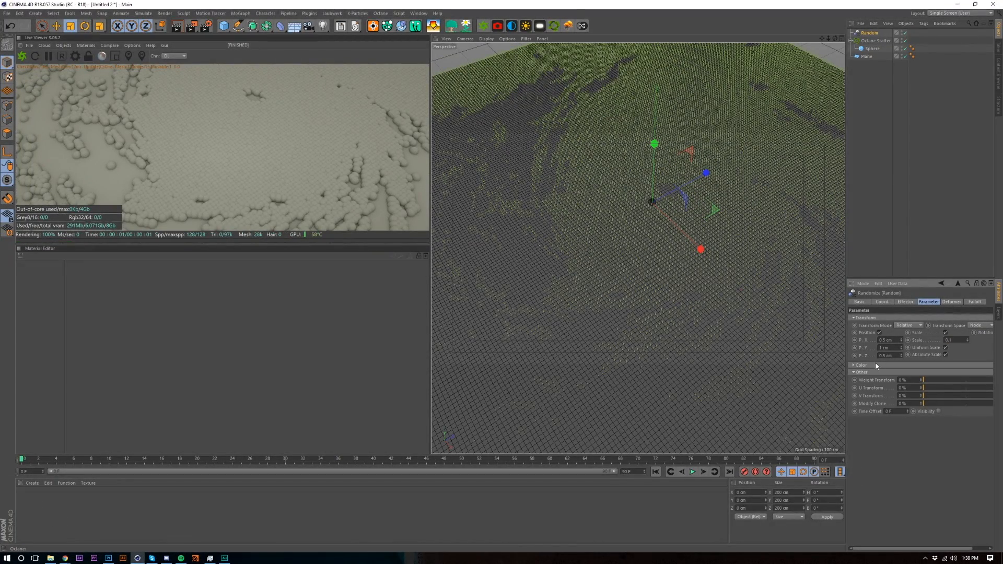
Load the satellite map ImageTexture into the Octane Scatter's Scale shader
{"action": "left_click", "coordinate": [876, 40]}
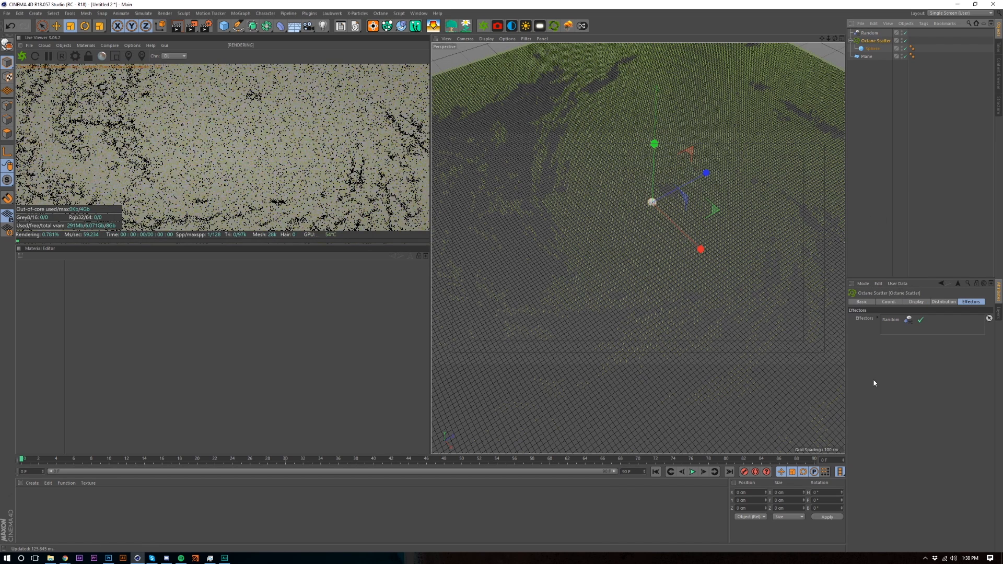
{"action": "left_click", "coordinate": [945, 301]}
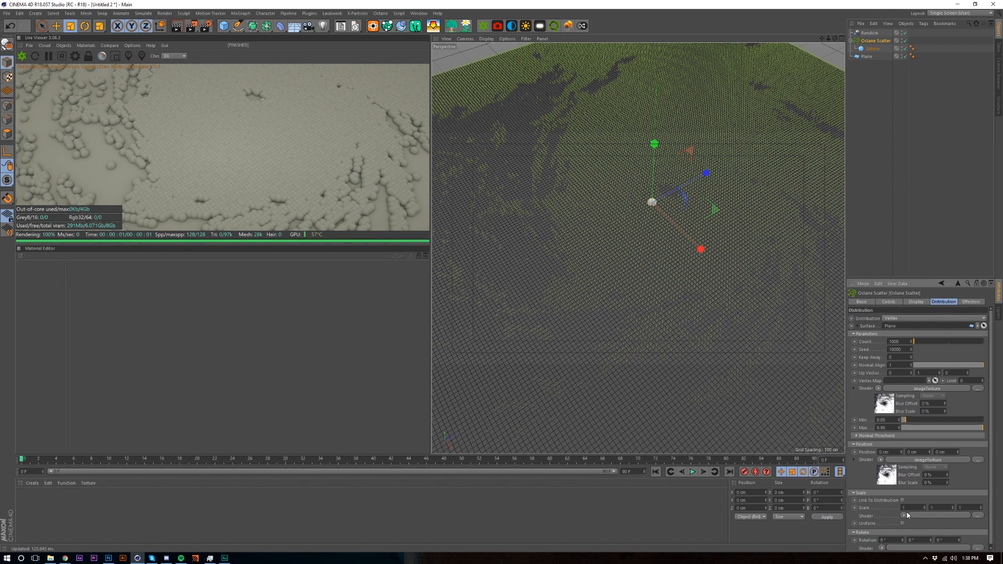
{"action": "left_click", "coordinate": [904, 515]}
{"action": "left_click", "coordinate": [944, 322]}
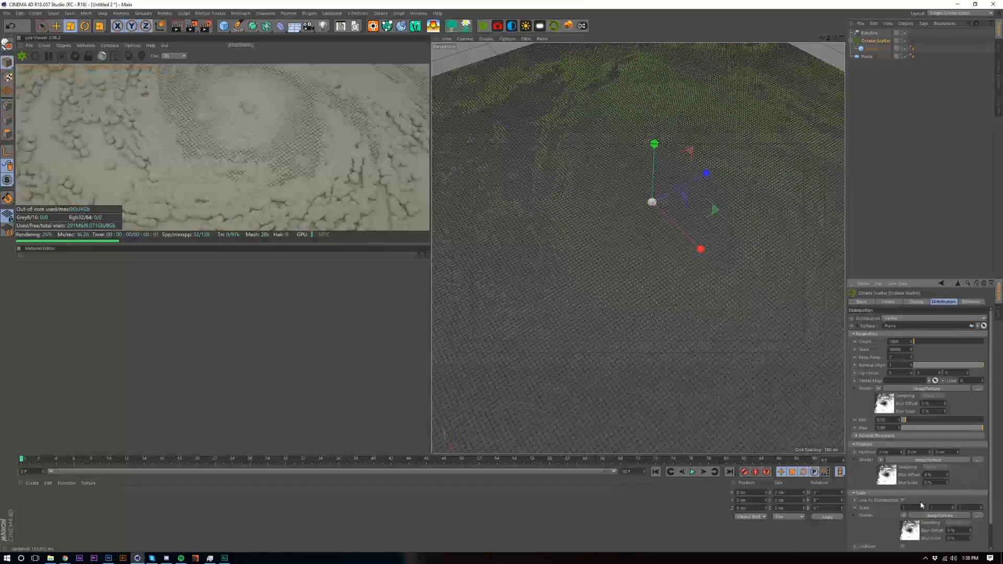
Set the Octane Scatter's distribution Scale to 0.1 on all three axes
{"action": "type", "text": "0.1"}
{"action": "key", "text": "Tab"}
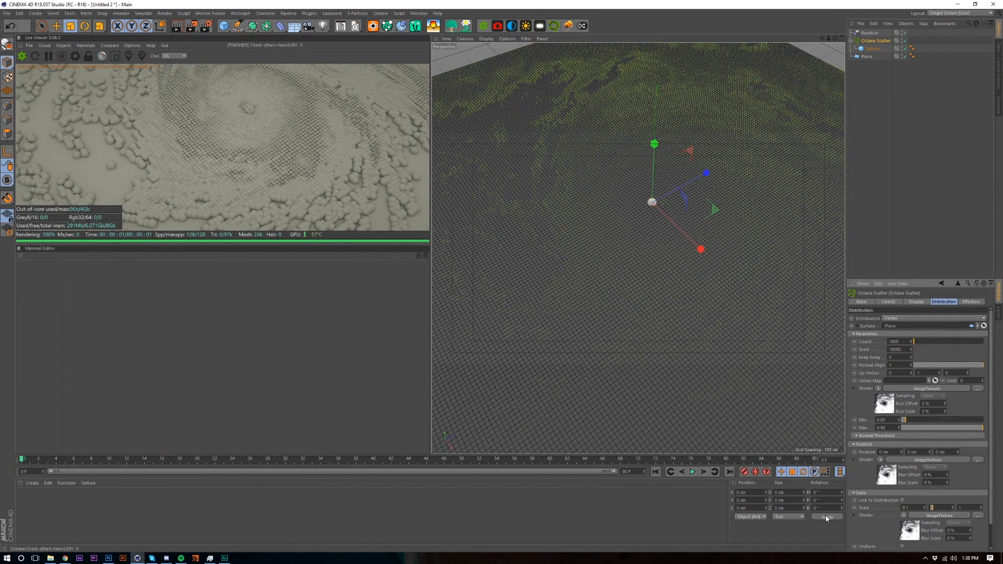
{"action": "type", "text": "0.1"}
{"action": "key", "text": "Tab"}
{"action": "type", "text": "0.1"}
{"action": "key", "text": "Return"}
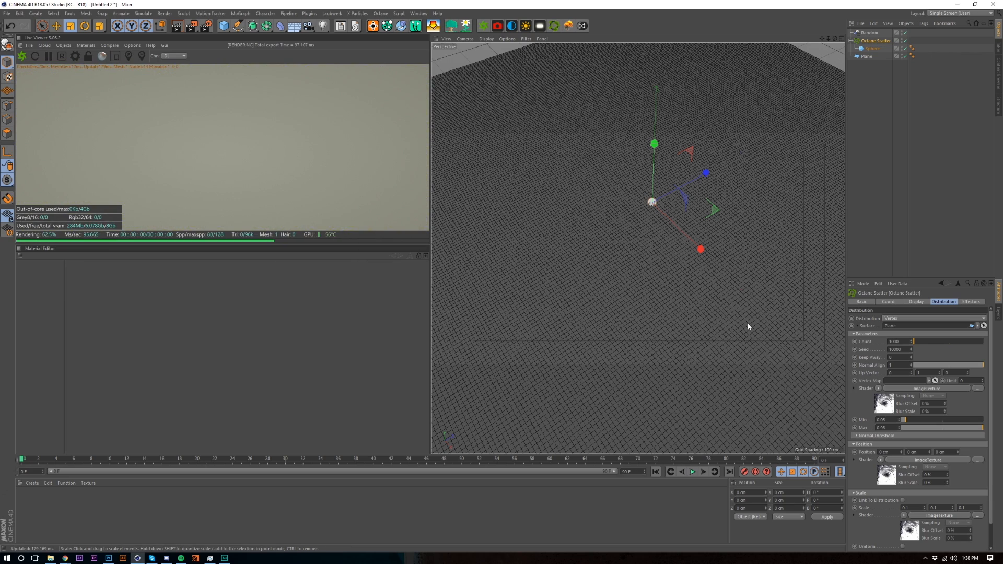
Set the Octane Scatter's Position Y to 5 cm
{"action": "middle_click_drag", "start_coordinate": [748, 325], "coordinate": [727, 317], "text": "alt"}
{"action": "left_click_drag", "start_coordinate": [912, 452], "coordinate": [858, 453]}
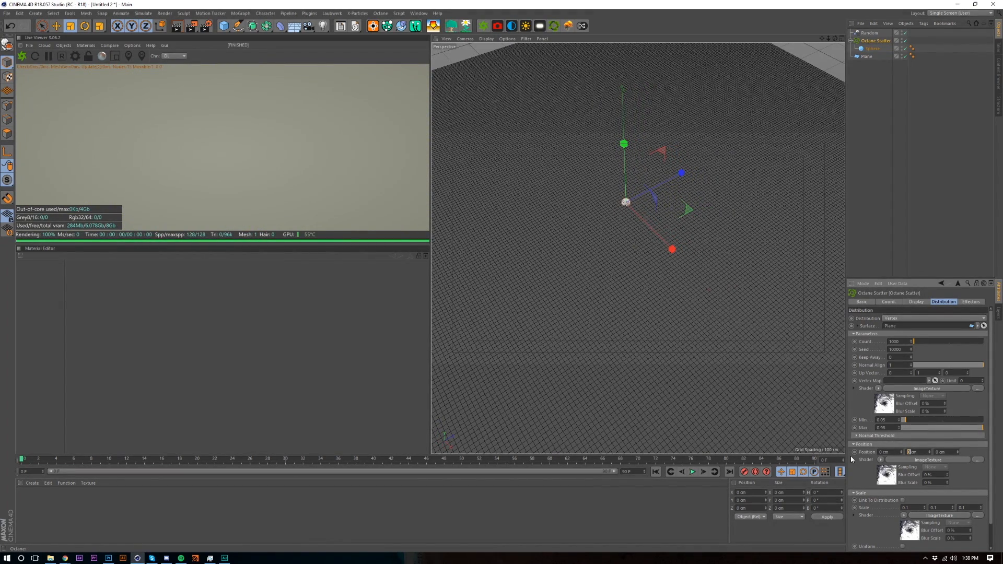
{"action": "type", "text": "5"}
{"action": "key", "text": "Return"}
Try a scatter Position Y of -5 cm, return it to 5 cm and inspect the plane from other angles
{"action": "left_click_drag", "start_coordinate": [912, 453], "coordinate": [779, 462]}
{"action": "type", "text": "-5"}
{"action": "key", "text": "Return"}
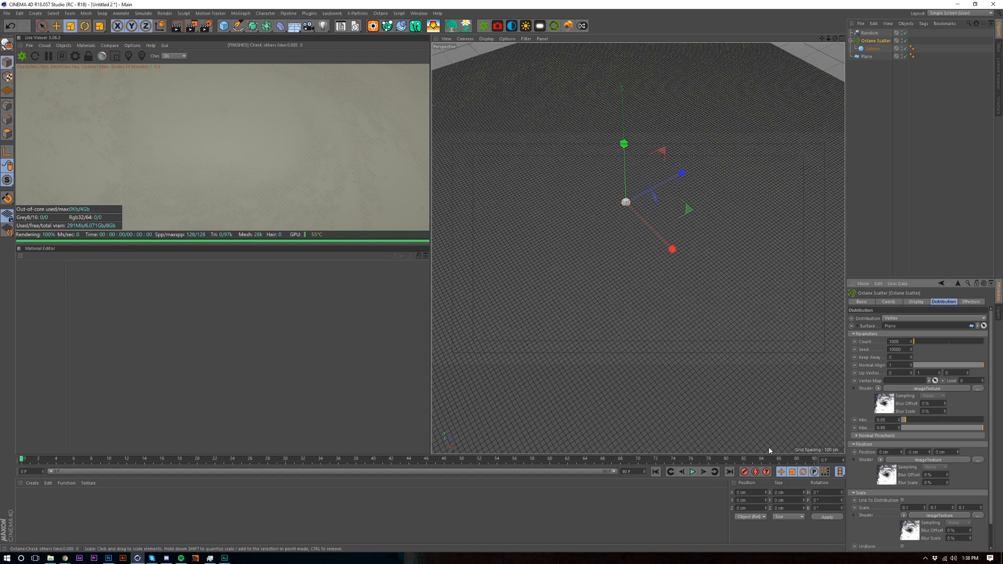
{"action": "left_click_drag", "start_coordinate": [913, 452], "coordinate": [774, 452]}
{"action": "type", "text": "5"}
{"action": "key", "text": "Return"}
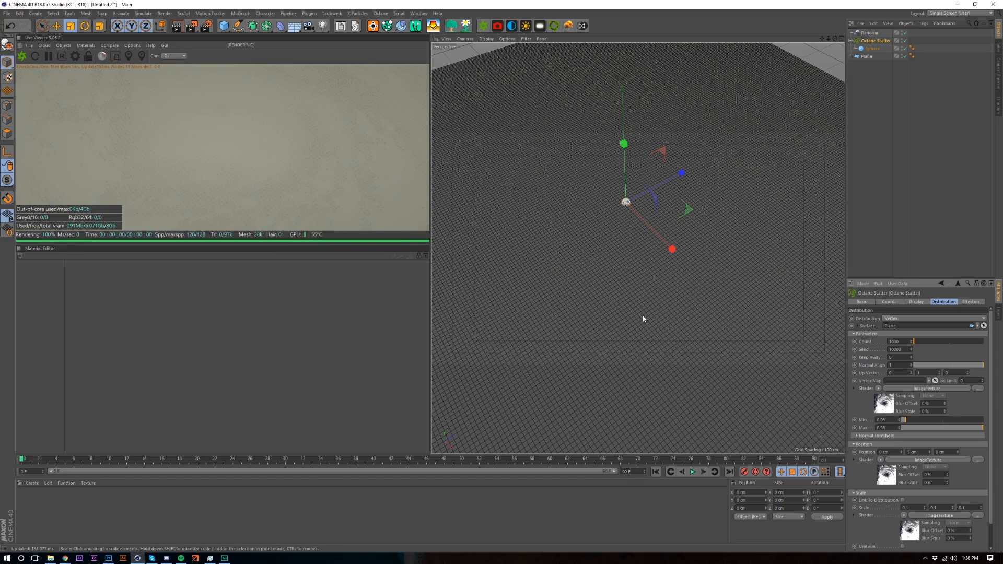
{"action": "scroll", "coordinate": [644, 315], "scroll_direction": "up", "scroll_amount": 5}
{"action": "left_click_drag", "start_coordinate": [664, 253], "coordinate": [673, 320], "text": "alt"}
{"action": "scroll", "coordinate": [655, 289], "scroll_direction": "down", "scroll_amount": 5}
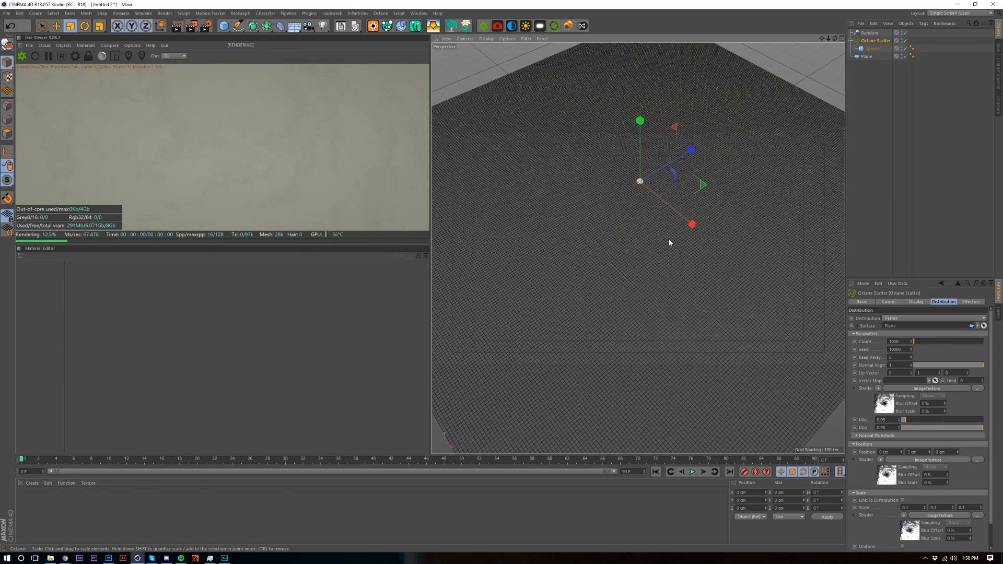
{"action": "middle_click_drag", "start_coordinate": [669, 242], "coordinate": [655, 328], "text": "alt"}
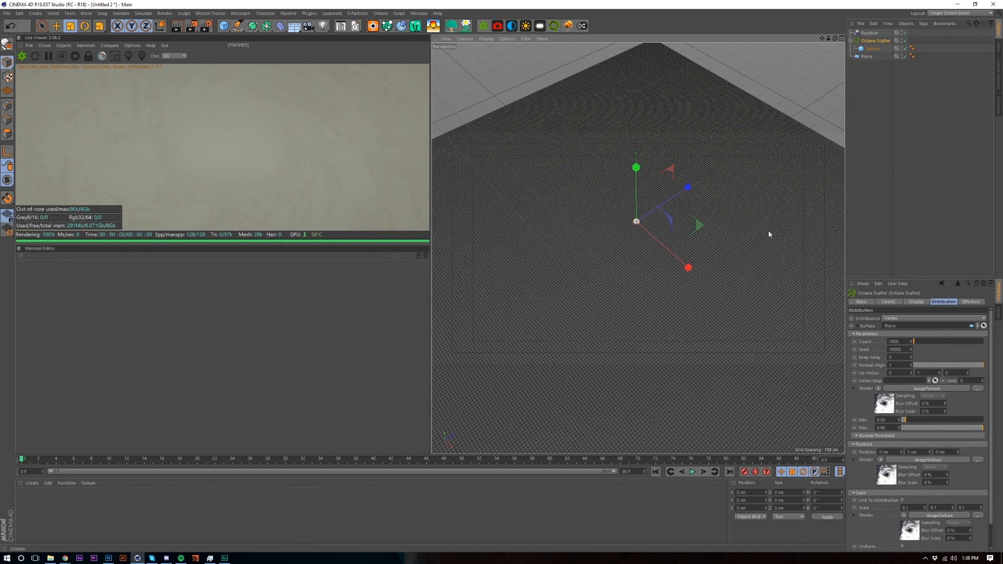
Create an Octane Diffuse material and assign it to the Plane
{"action": "double_click", "coordinate": [227, 499]}
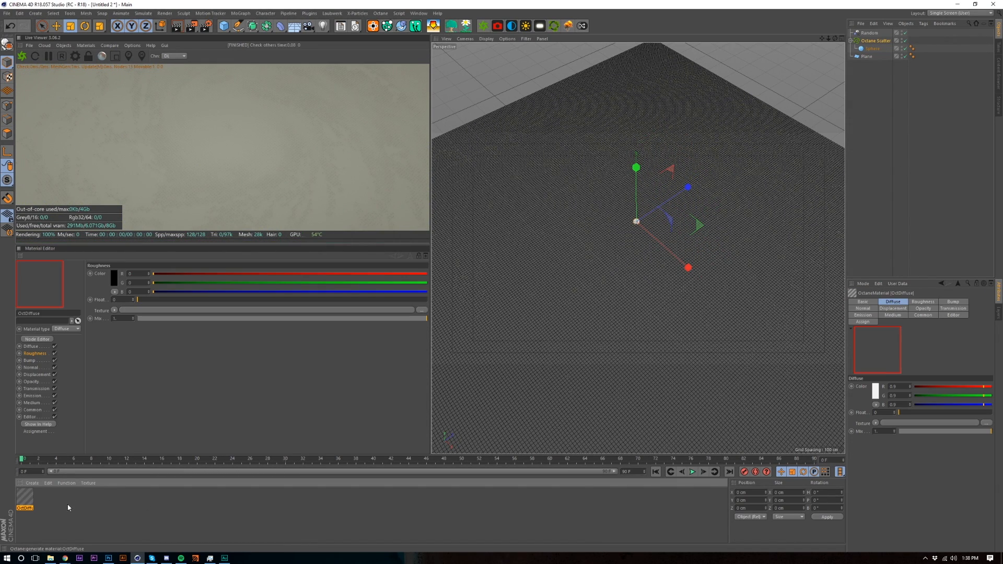
{"action": "left_click", "coordinate": [32, 483]}
{"action": "mouse_move", "coordinate": [67, 420]}
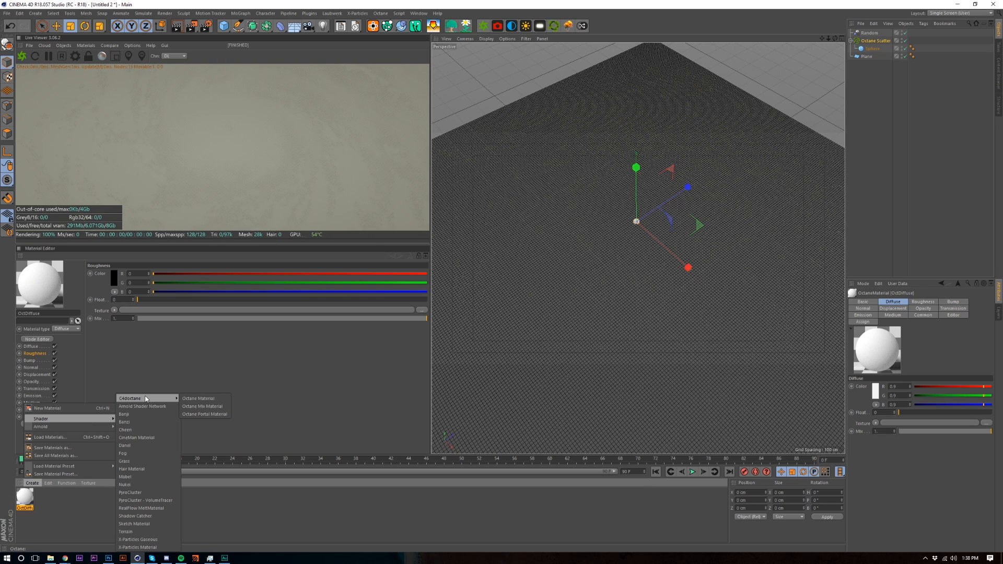
{"action": "left_click", "coordinate": [218, 504]}
{"action": "left_click", "coordinate": [49, 495]}
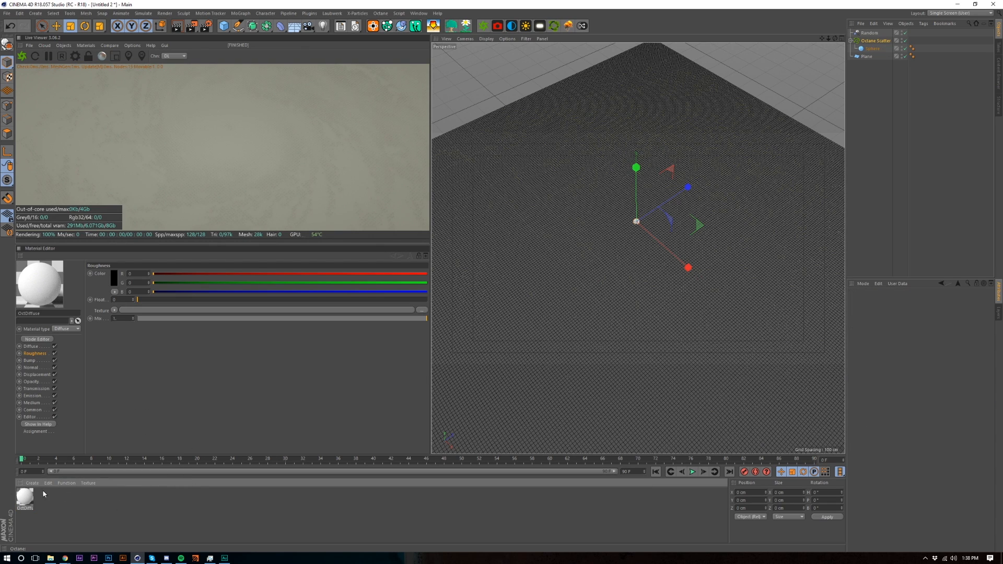
{"action": "left_click_drag", "start_coordinate": [56, 503], "coordinate": [551, 353]}
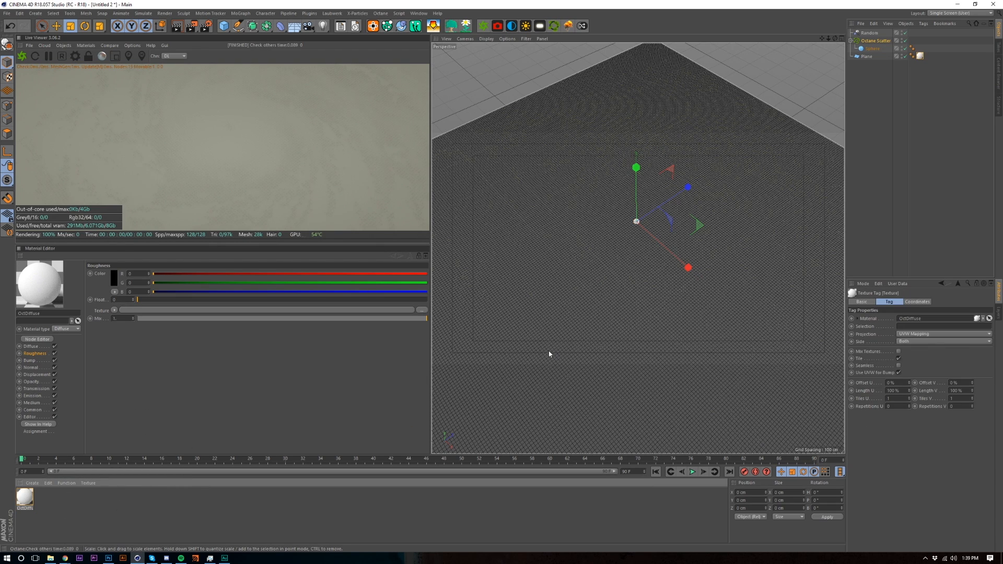
Set the plane material's Diffuse colour to black
{"action": "left_click", "coordinate": [33, 347]}
{"action": "left_click", "coordinate": [114, 277]}
{"action": "left_click_drag", "start_coordinate": [105, 289], "coordinate": [84, 290]}
{"action": "left_click", "coordinate": [101, 300]}
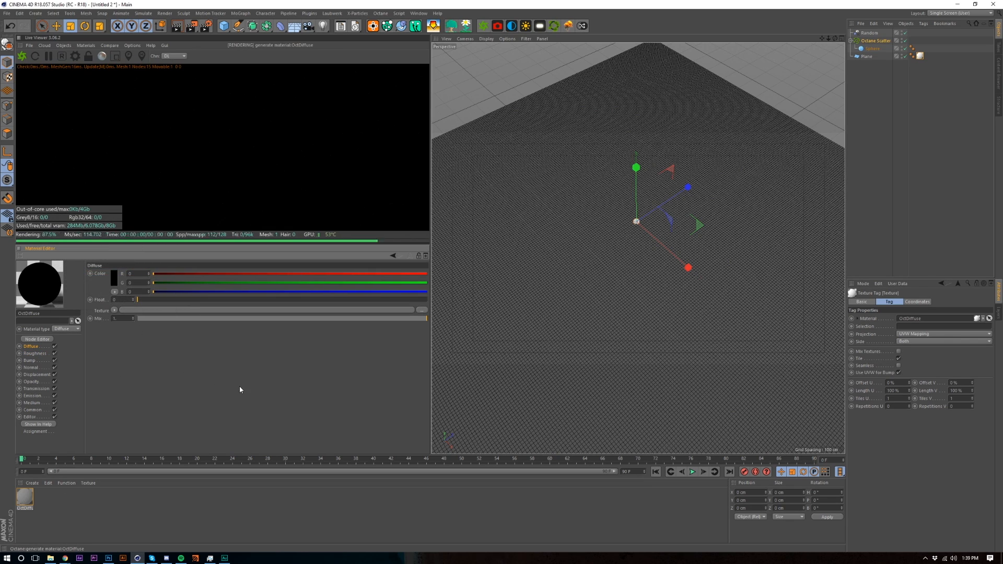
Create a second Octane Diffuse material, left white, and assign it to the Sphere under the Octane Scatter
{"action": "double_click", "coordinate": [96, 522]}
{"action": "left_click_drag", "start_coordinate": [25, 494], "coordinate": [570, 335]}
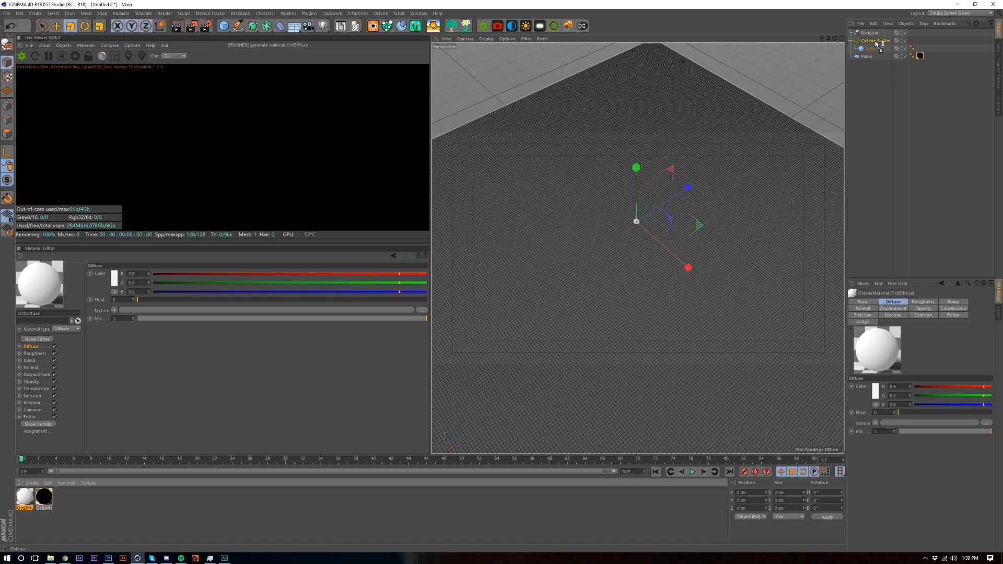
{"action": "left_click_drag", "start_coordinate": [876, 49], "coordinate": [877, 51]}
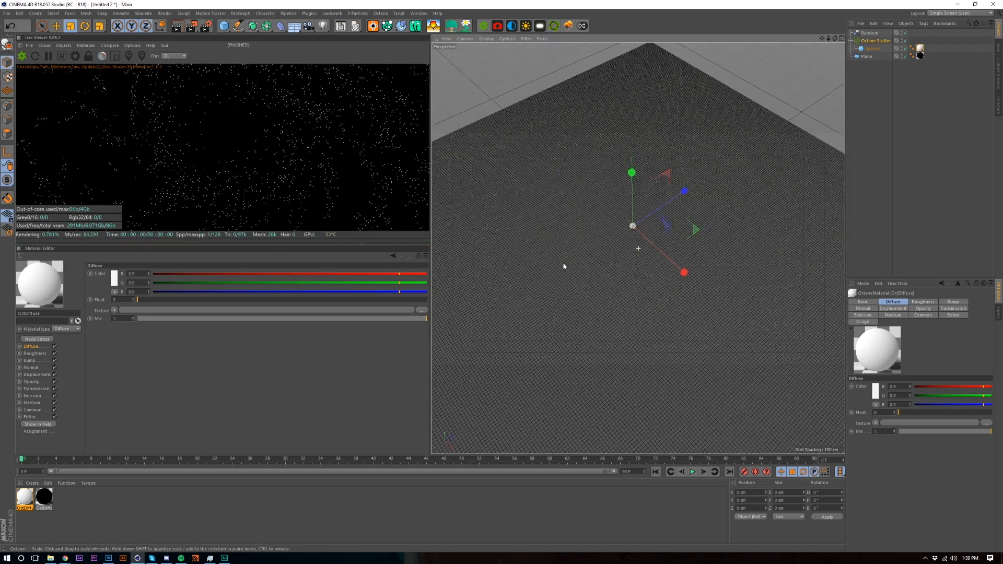
{"action": "scroll", "coordinate": [564, 264], "scroll_direction": "up", "scroll_amount": 2}
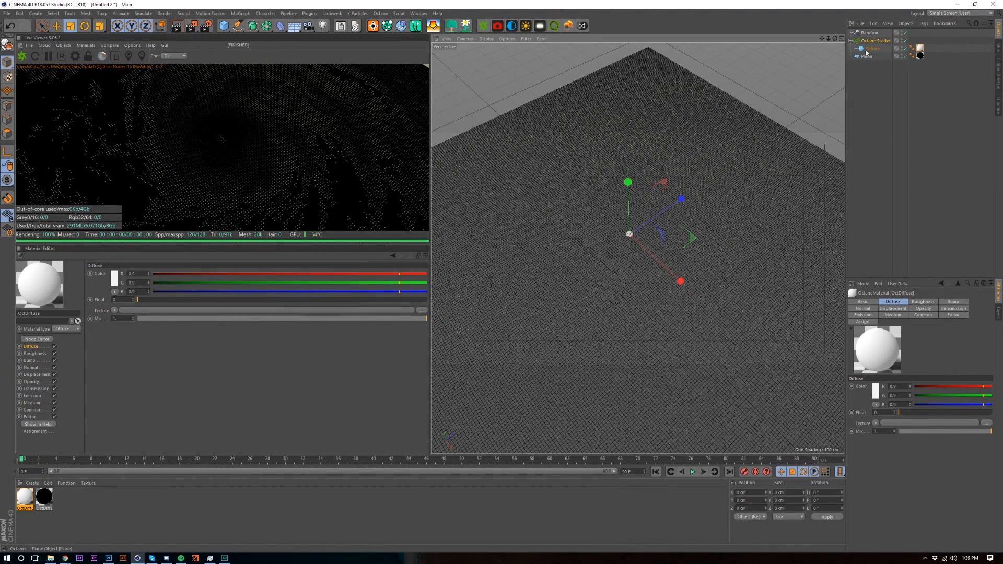
Raise the Octane Scatter's distribution Min to about 0.52 and set the Max to 0.7, checking the render near and far
{"action": "left_click", "coordinate": [875, 41]}
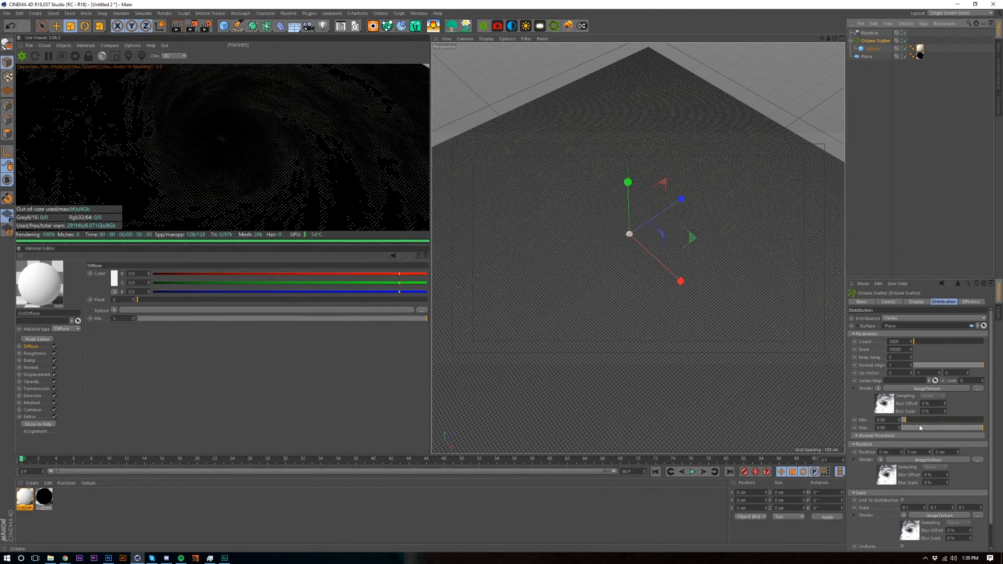
{"action": "left_click_drag", "start_coordinate": [959, 430], "coordinate": [945, 420]}
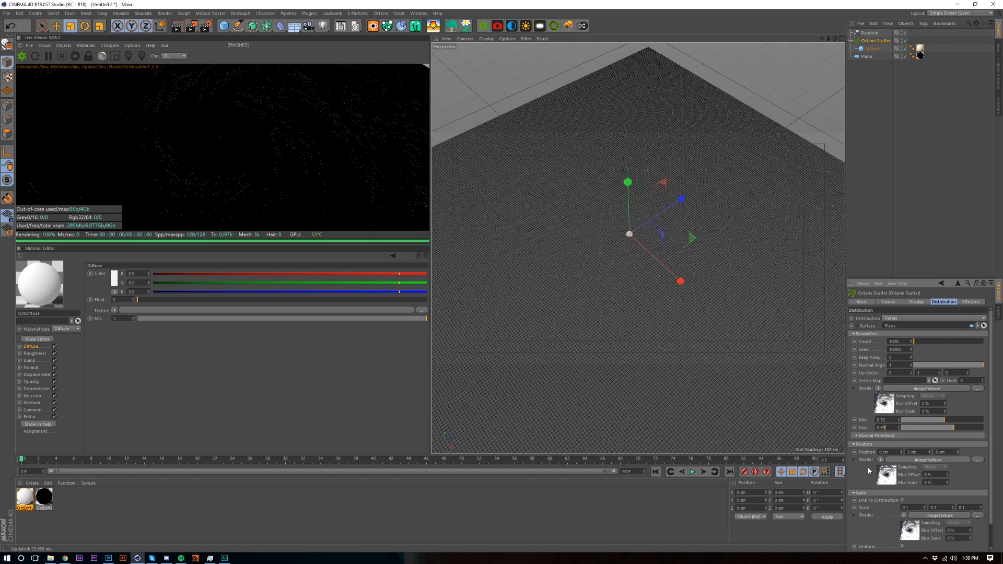
{"action": "key", "text": "BackSpace"}
{"action": "type", "text": "7"}
{"action": "key", "text": "Return"}
{"action": "scroll", "coordinate": [716, 400], "scroll_direction": "down", "scroll_amount": 5}
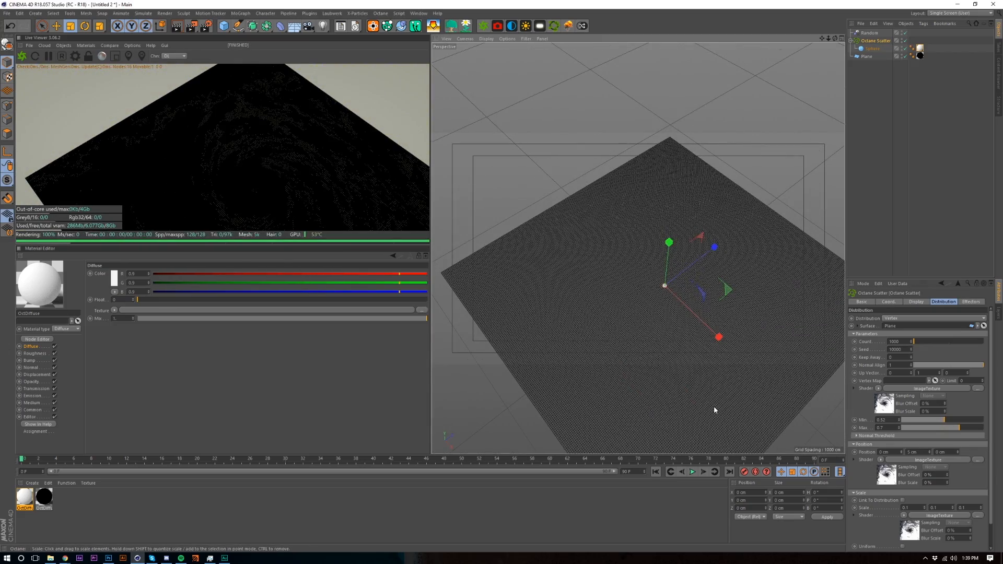
{"action": "scroll", "coordinate": [741, 343], "scroll_direction": "up", "scroll_amount": 5}
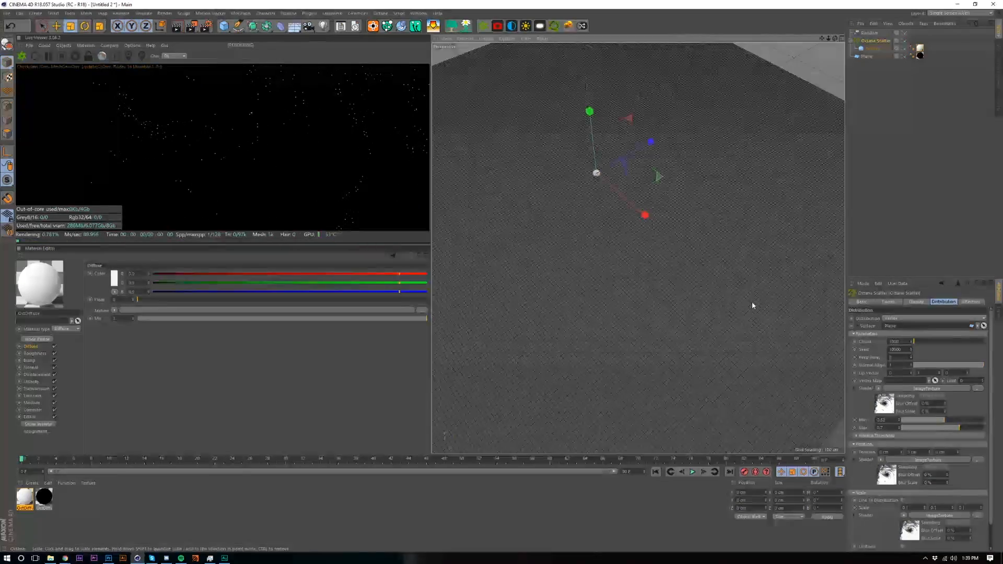
Set the scattered Sphere's radius to 2000 cm
{"action": "left_click", "coordinate": [872, 49]}
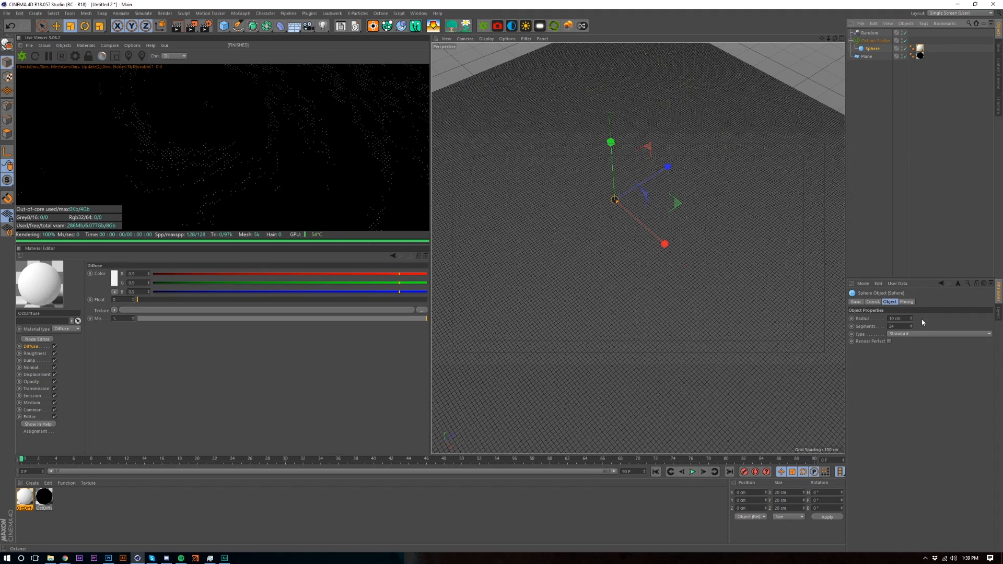
{"action": "left_click", "coordinate": [900, 319]}
{"action": "type", "text": "2000"}
{"action": "key", "text": "Return"}
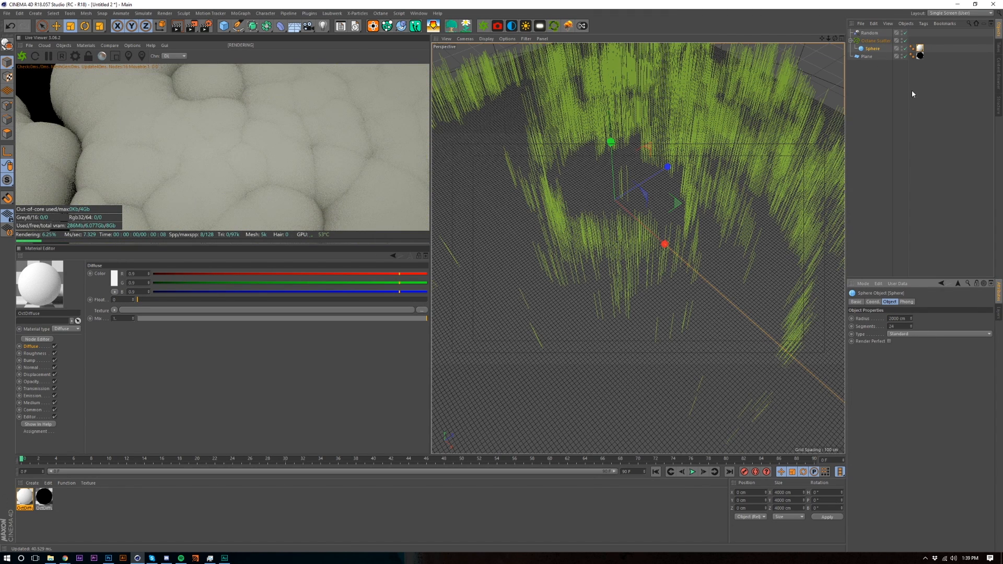
Set the scattered Sphere's radius to 20 cm
{"action": "left_click", "coordinate": [903, 318]}
{"action": "type", "text": "20"}
{"action": "key", "text": "Return"}
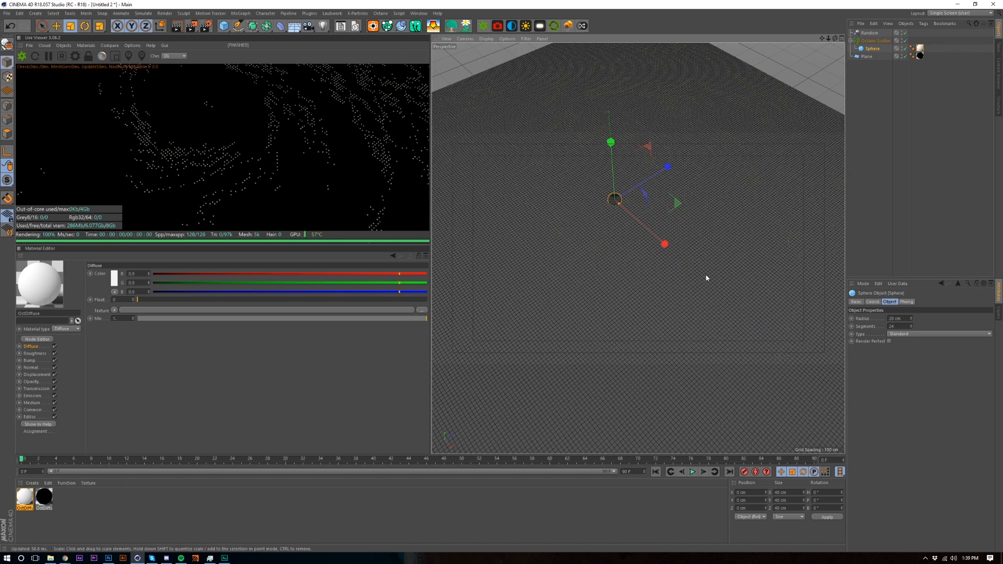
Try 500 width and height segments on the Plane and check the scatter in the render
{"action": "left_click", "coordinate": [868, 57]}
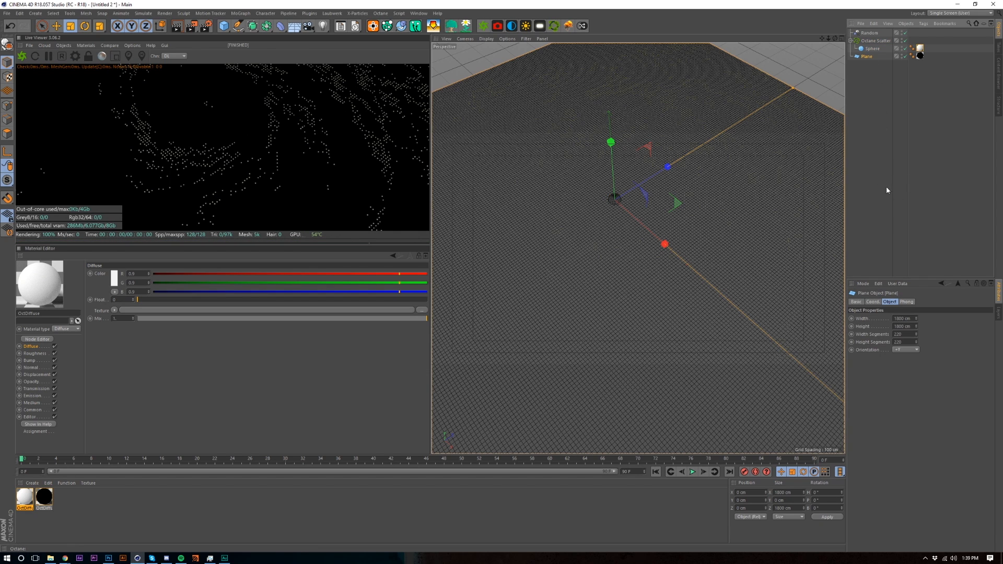
{"action": "left_click", "coordinate": [911, 334]}
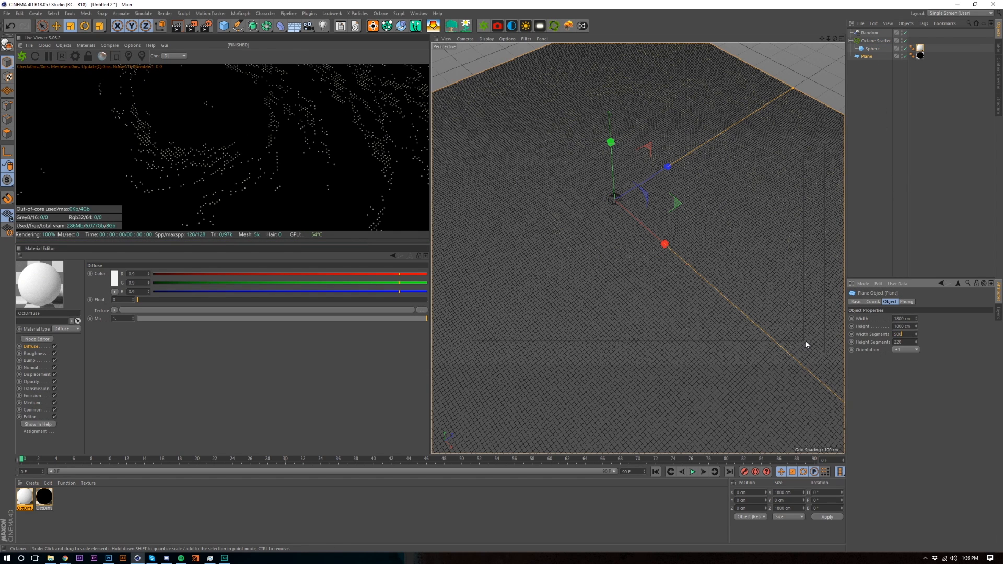
{"action": "key", "text": "Tab"}
{"action": "type", "text": "500"}
{"action": "key", "text": "Return"}
{"action": "key", "text": "0"}
{"action": "left_click", "coordinate": [863, 183]}
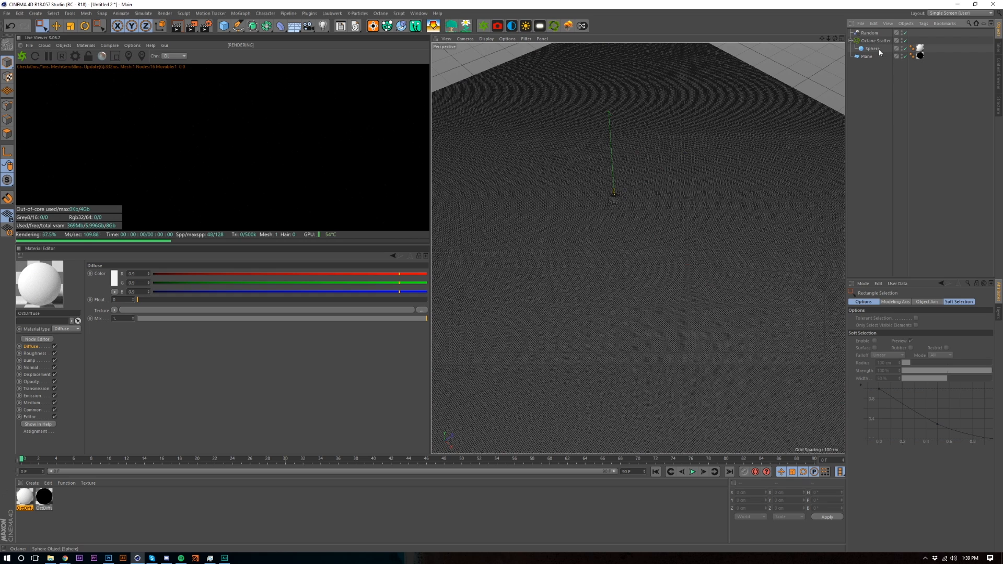
{"action": "left_click", "coordinate": [865, 57]}
{"action": "left_click", "coordinate": [919, 269]}
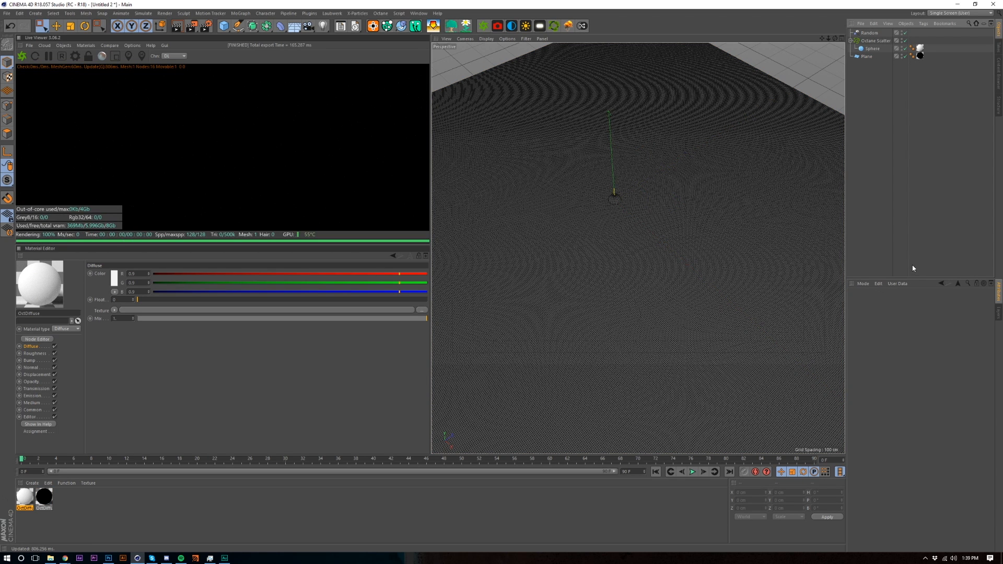
{"action": "mouse_move", "coordinate": [712, 291]}
{"action": "left_mouse_down", "text": "alt"}
{"action": "mouse_move", "coordinate": [705, 199]}
{"action": "mouse_move", "coordinate": [706, 280]}
{"action": "left_mouse_up", "text": "alt"}
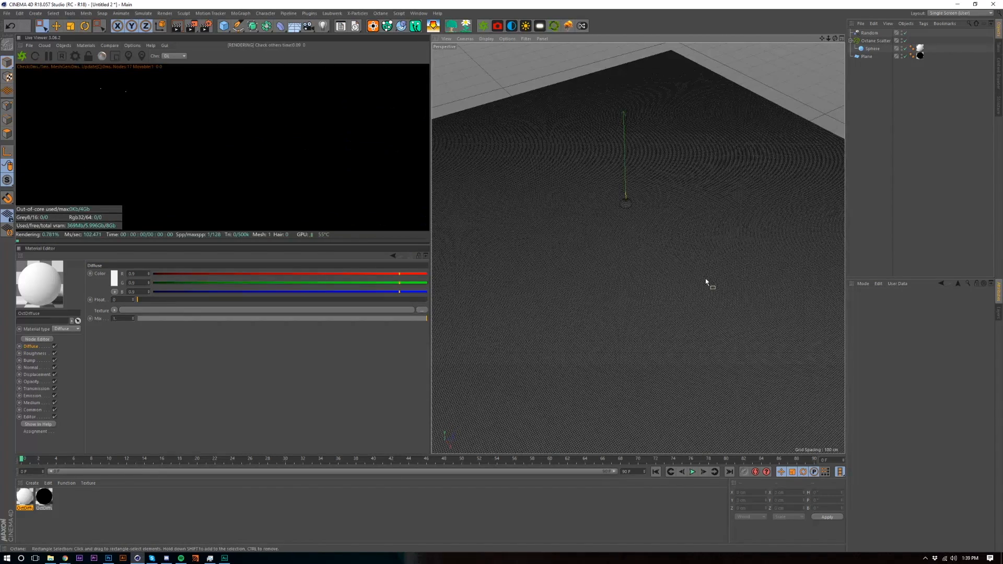
{"action": "left_click", "coordinate": [875, 40]}
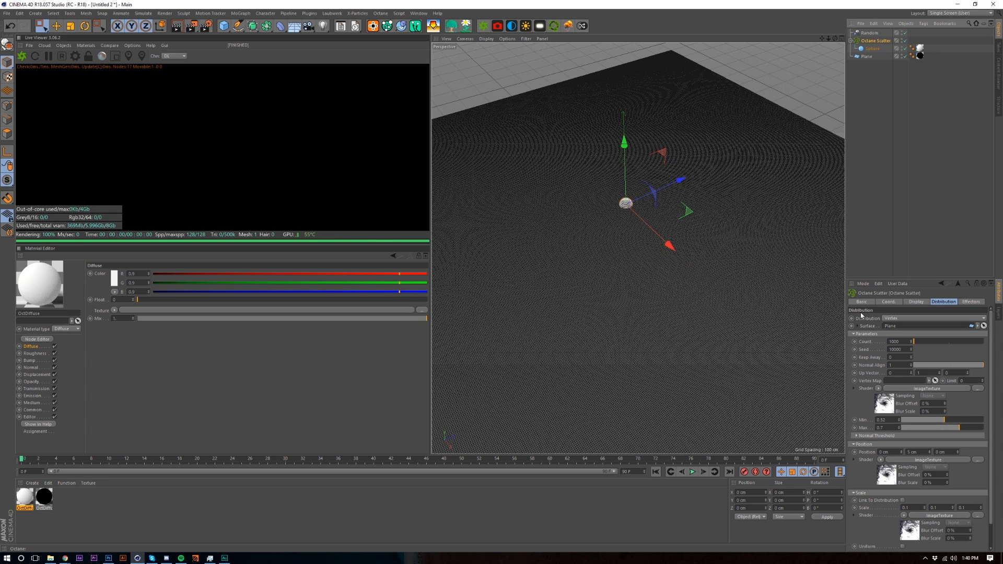
{"action": "left_click", "coordinate": [879, 222]}
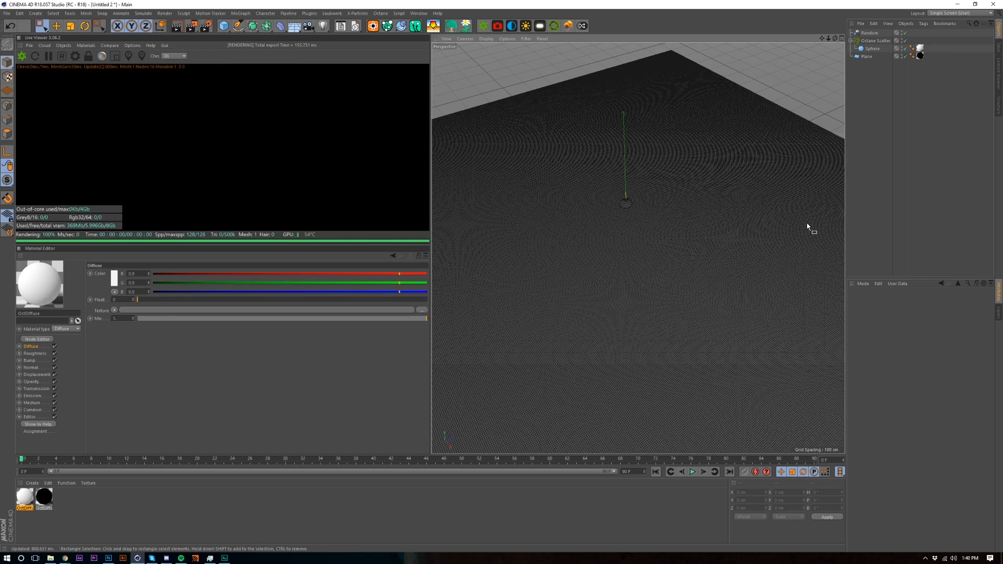
{"action": "left_click", "coordinate": [905, 40]}
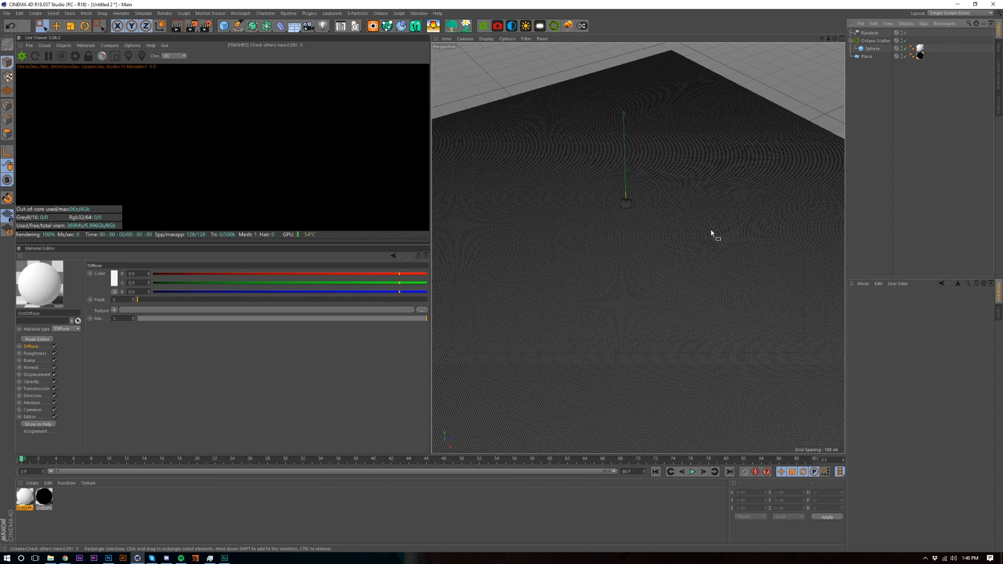
Set the Plane's width and height segments back to 220
{"action": "left_click", "coordinate": [866, 56]}
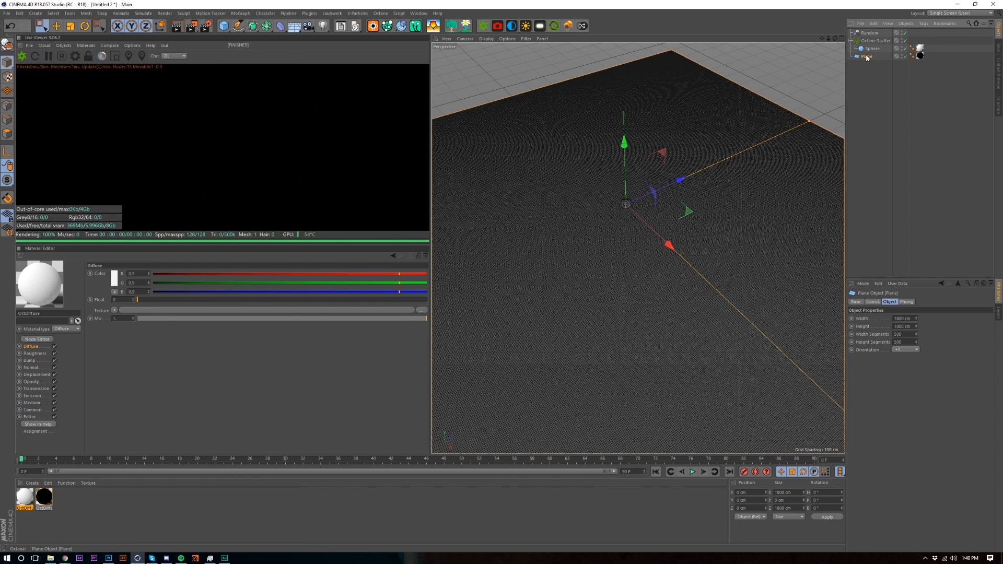
{"action": "left_click", "coordinate": [907, 334]}
{"action": "type", "text": "220"}
{"action": "key", "text": "Tab"}
{"action": "type", "text": "220"}
{"action": "key", "text": "Return"}
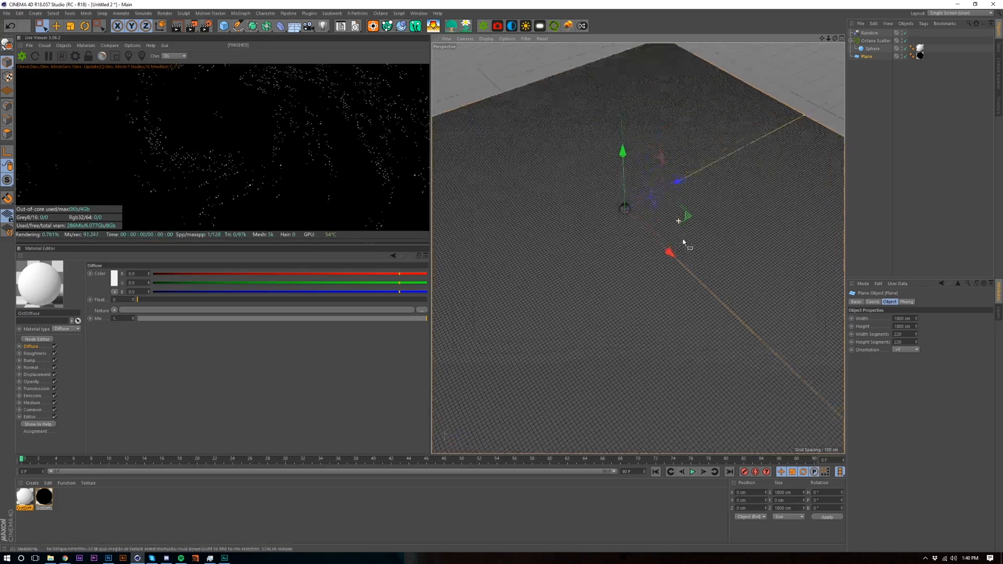
Set the Plane's width and height segments to 300
{"action": "scroll", "coordinate": [684, 243], "scroll_direction": "up", "scroll_amount": 3}
{"action": "type", "text": "300"}
{"action": "key", "text": "Tab"}
{"action": "type", "text": "300"}
{"action": "key", "text": "Return"}
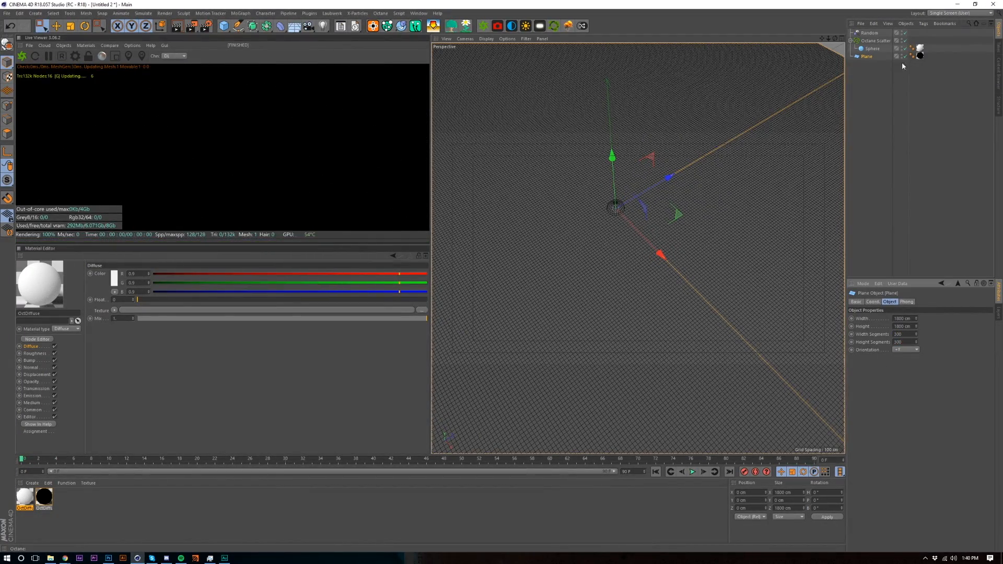
Hide the original Plane from the viewport and render, and refresh the Octane Scatter
{"action": "left_click", "coordinate": [902, 55]}
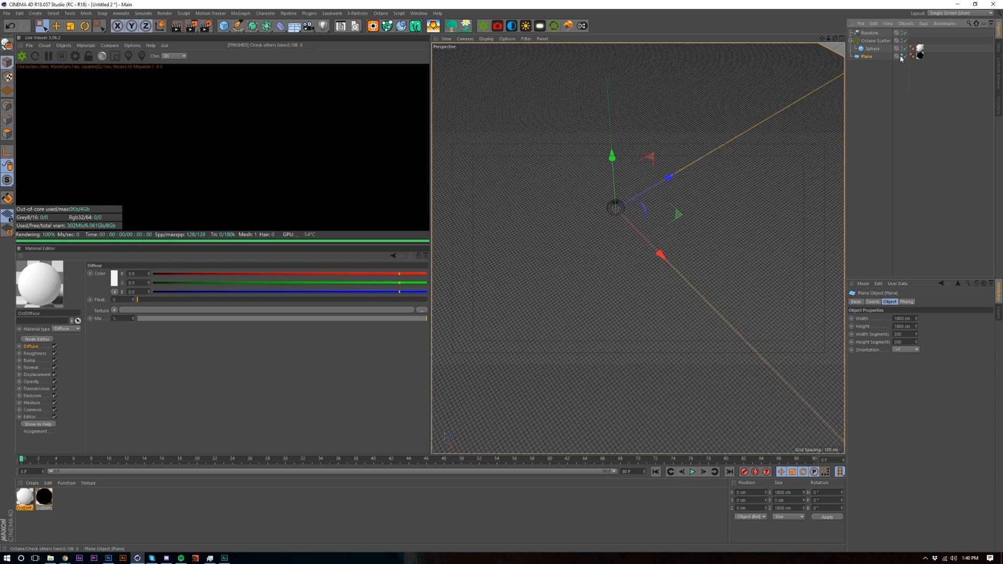
{"action": "left_click", "coordinate": [913, 90]}
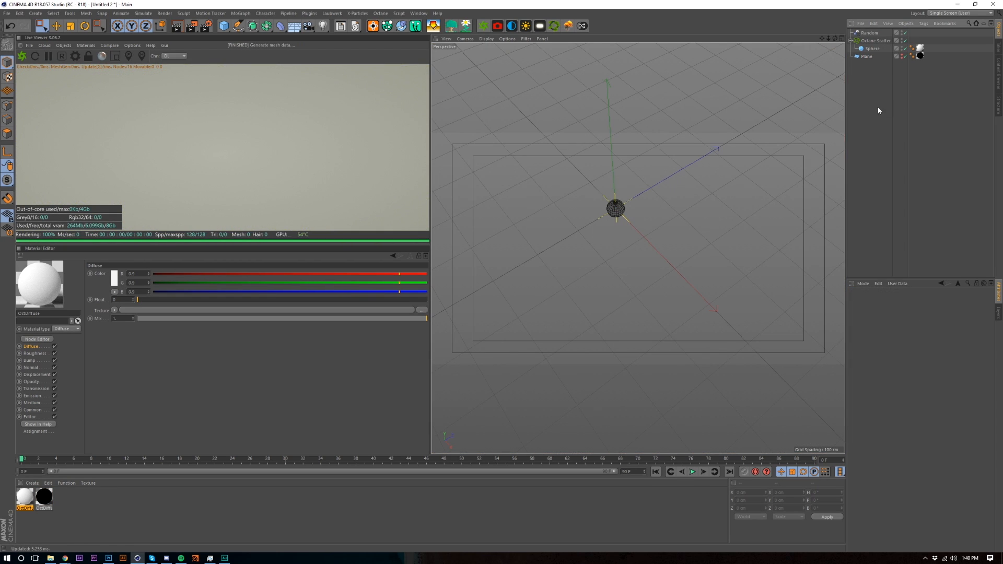
{"action": "left_click", "coordinate": [905, 41]}
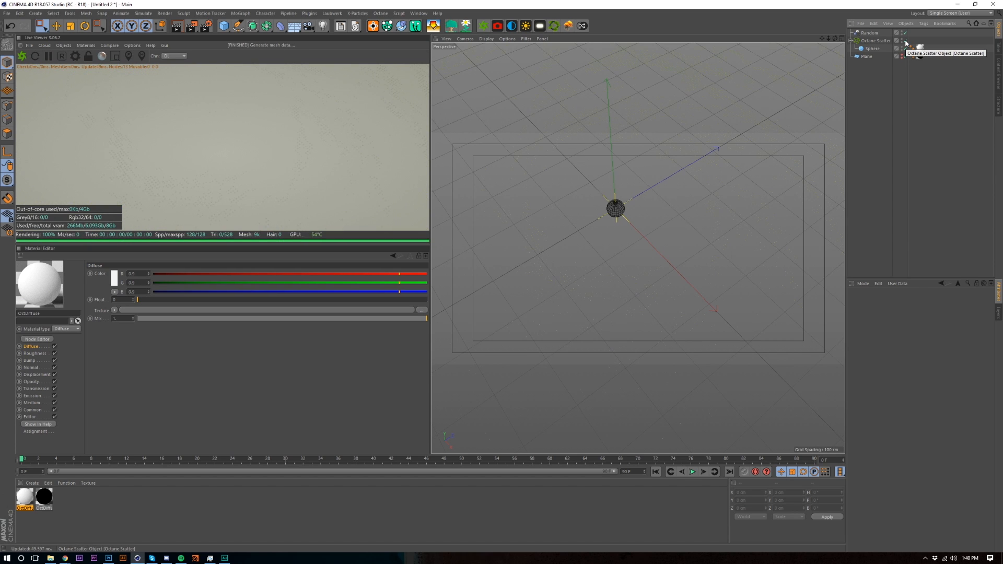
Add a second plane to the scene
{"action": "middle_click_drag", "start_coordinate": [650, 237], "coordinate": [675, 261], "text": "alt"}
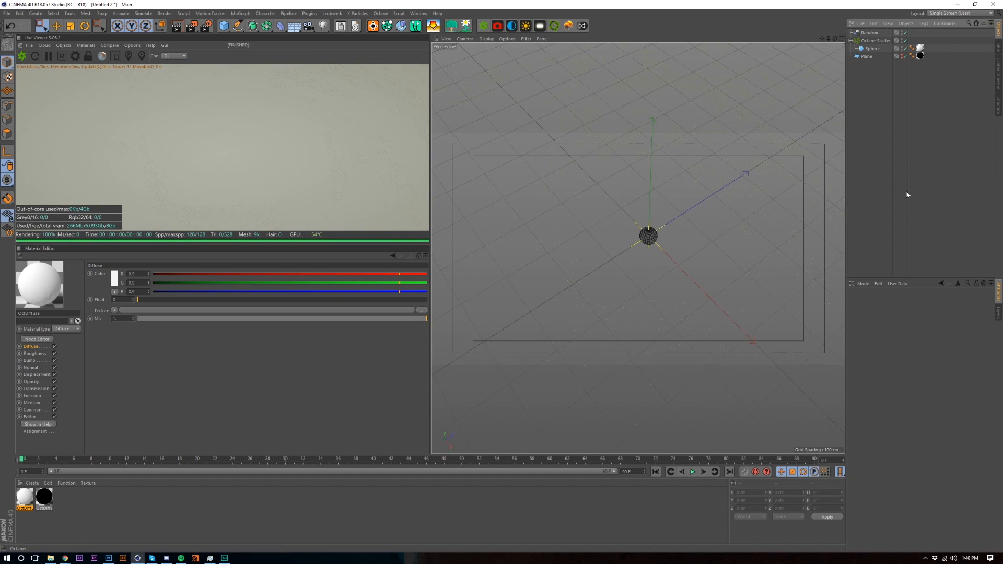
{"action": "key", "text": "shift+c"}
{"action": "type", "text": "plane"}
{"action": "key", "text": "Escape"}
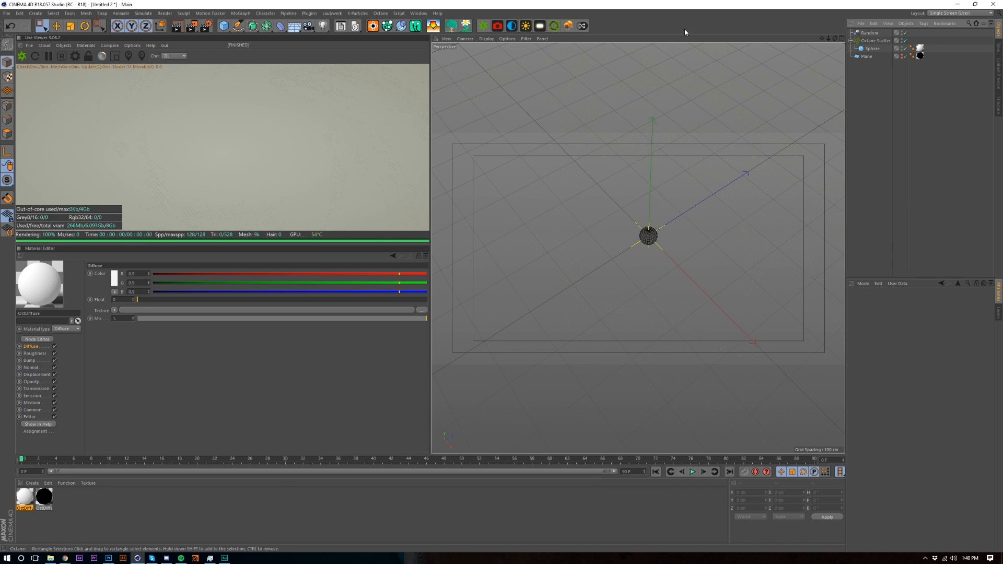
{"action": "left_click", "coordinate": [295, 51]}
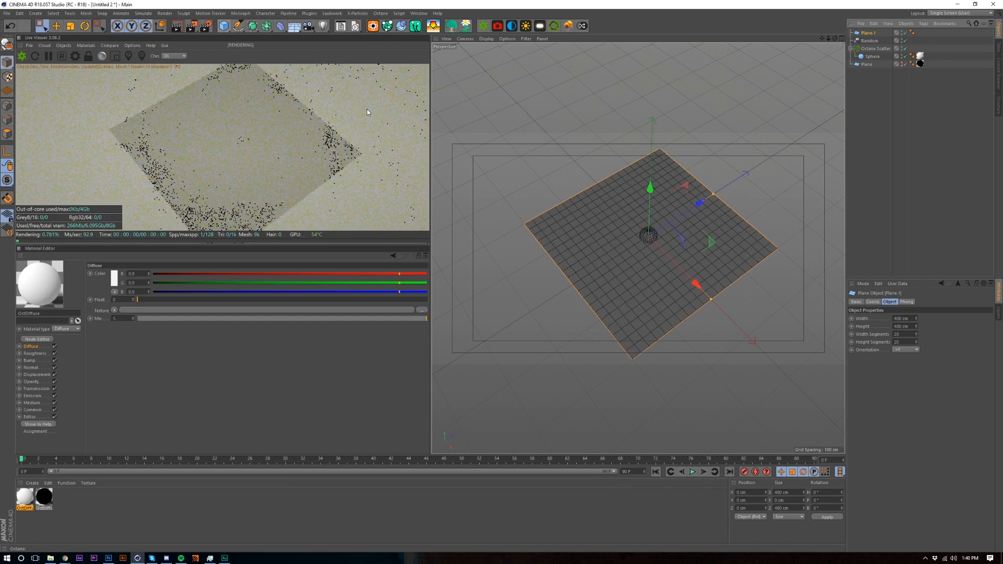
Set the new plane's width and height to 1800 cm
{"action": "left_click", "coordinate": [870, 33]}
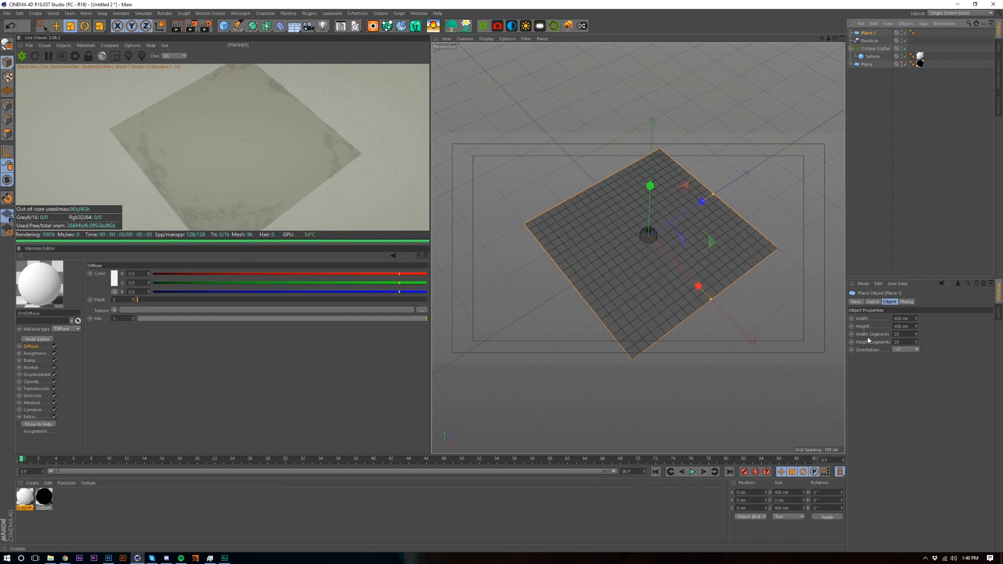
{"action": "left_click", "coordinate": [903, 319]}
{"action": "type", "text": "1800"}
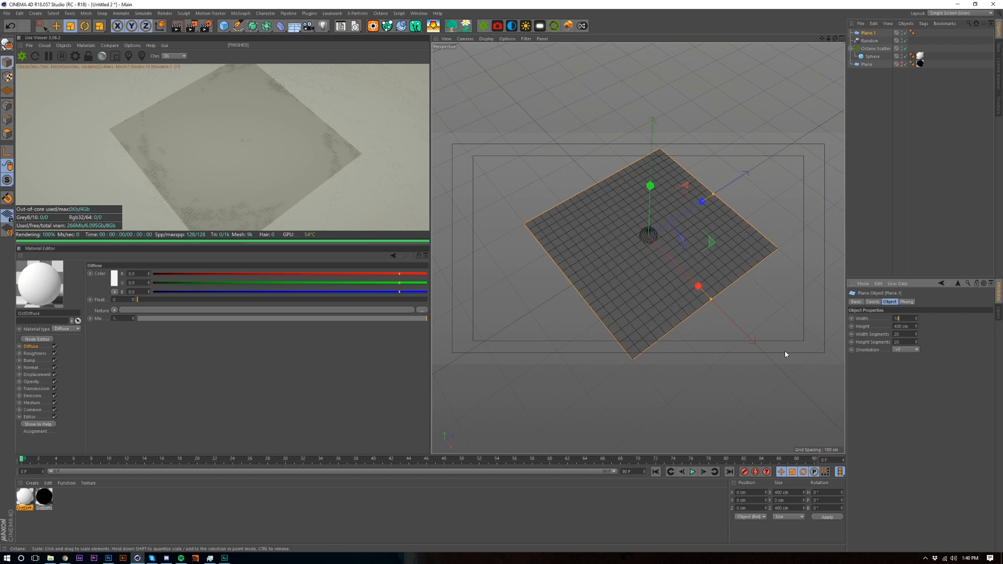
{"action": "key", "text": "Tab"}
{"action": "type", "text": "1800"}
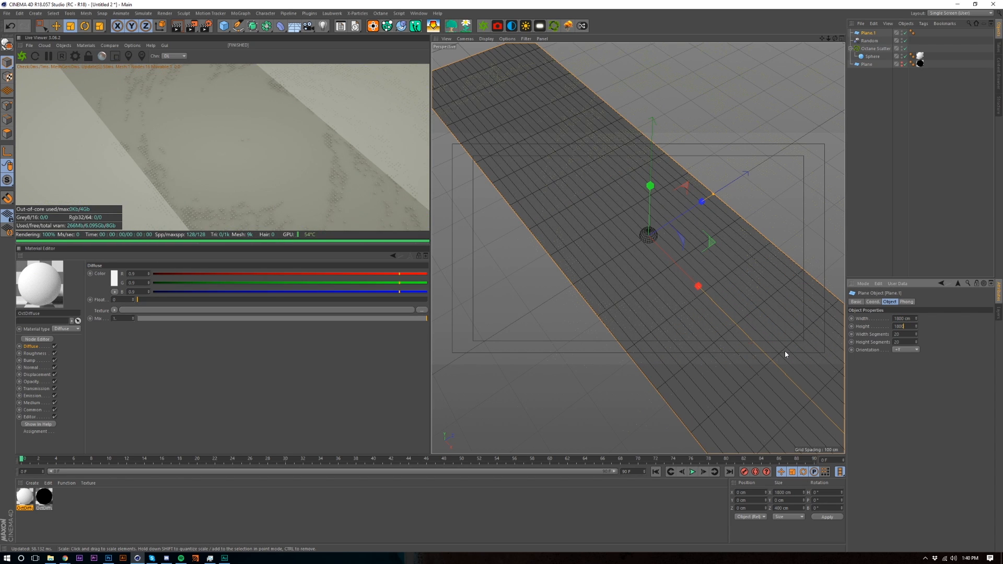
{"action": "key", "text": "Return"}
Move the new plane down slightly, to a Y position of about -0.11 cm, beneath the scattered spheres
{"action": "key", "text": "e"}
{"action": "left_click_drag", "start_coordinate": [654, 182], "coordinate": [654, 190]}
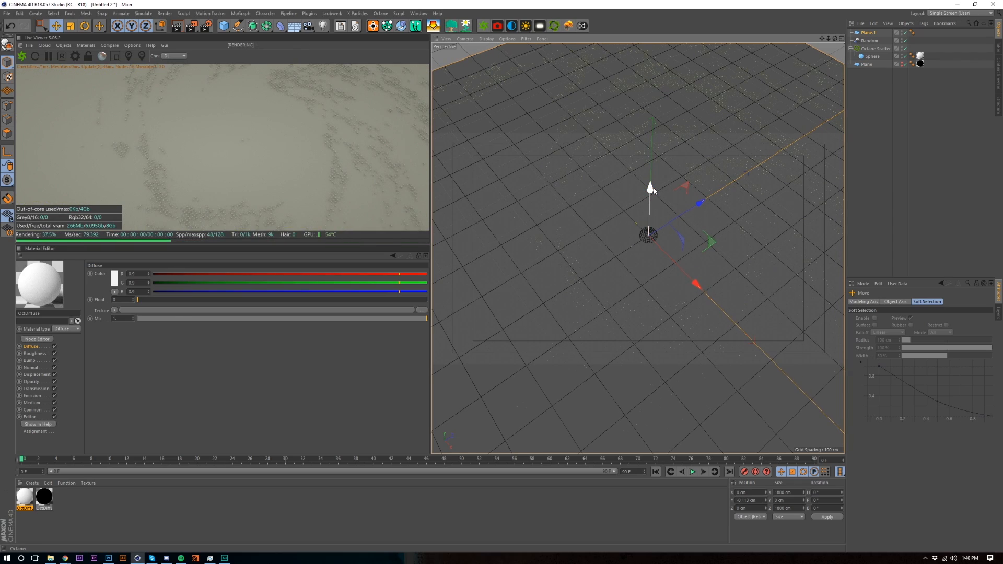
{"action": "left_click_drag", "start_coordinate": [634, 300], "coordinate": [670, 304], "text": "alt"}
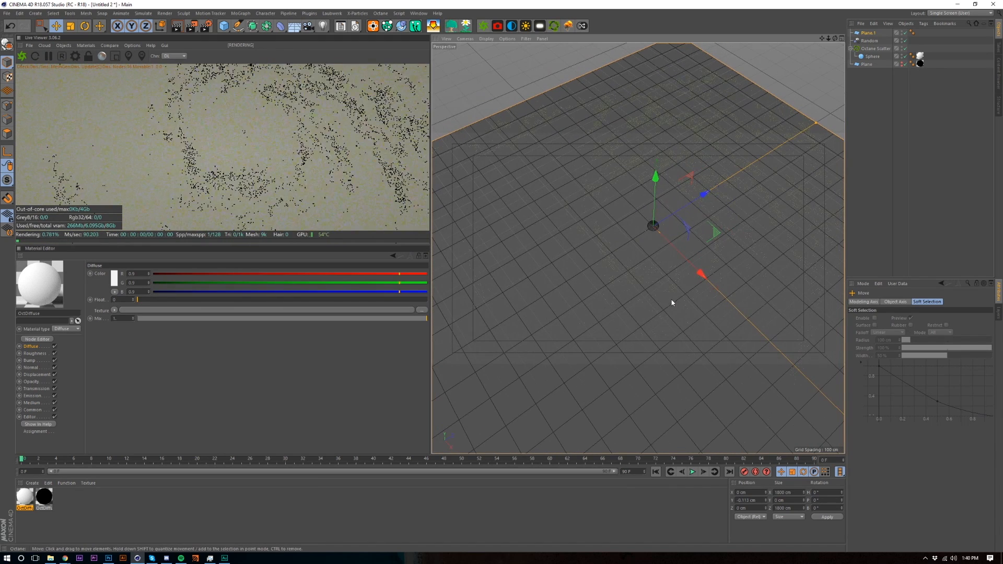
Lower the Octane Scatter's distribution Min to about 0.16
{"action": "left_click", "coordinate": [877, 49]}
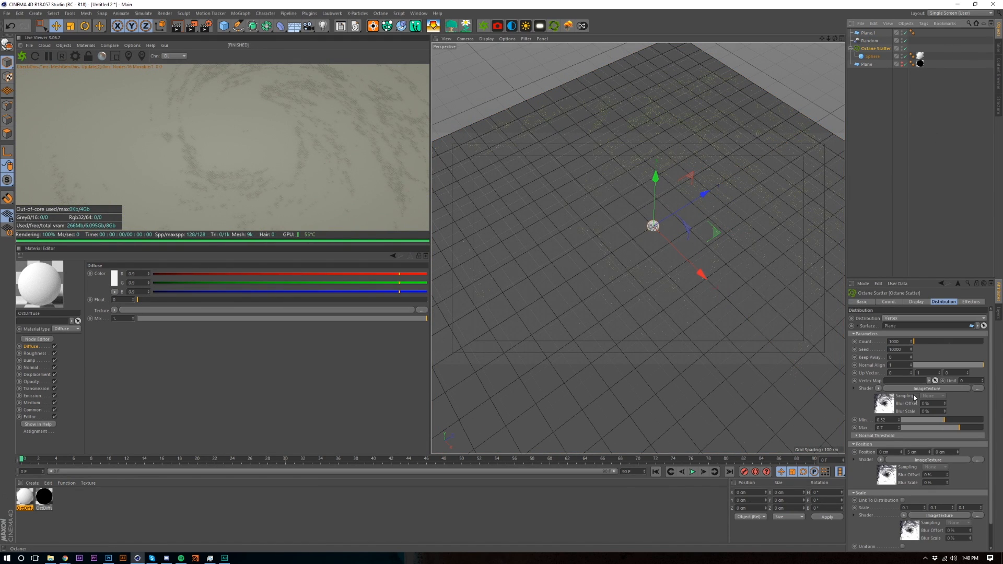
{"action": "left_click", "coordinate": [915, 420]}
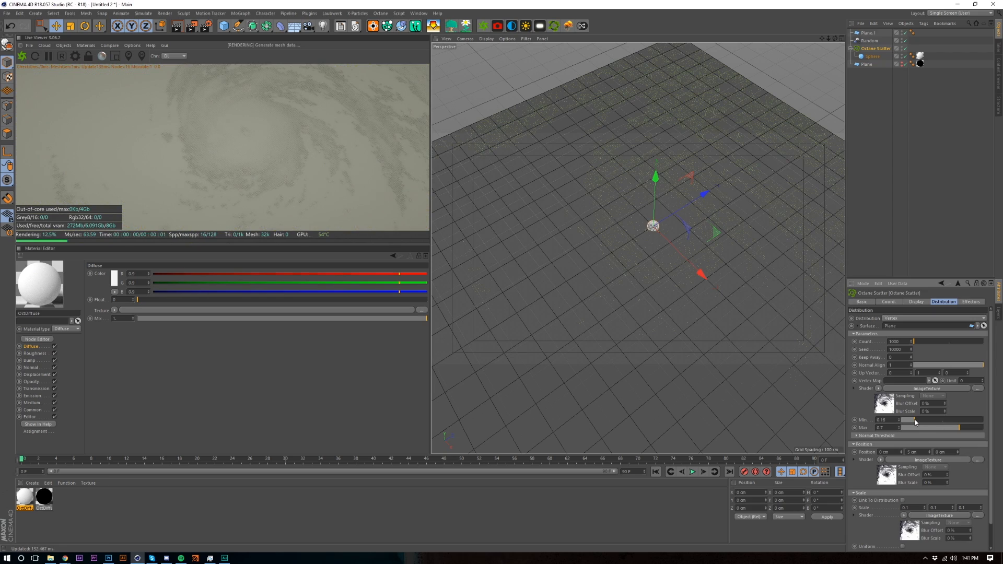
{"action": "left_click", "coordinate": [637, 417]}
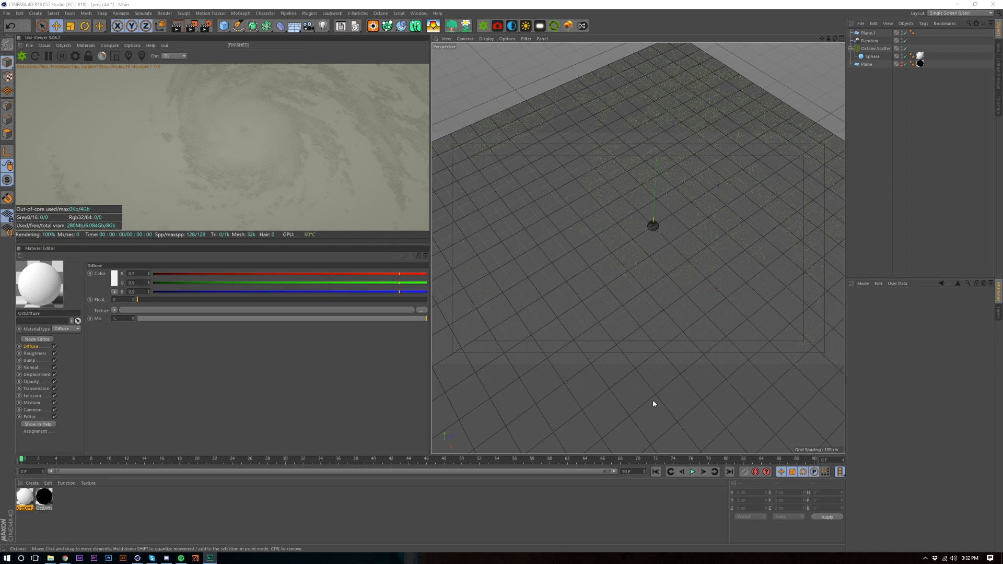
Set the Octane Scatter's distribution Min to 0 and Max to 1
{"action": "left_click", "coordinate": [881, 49]}
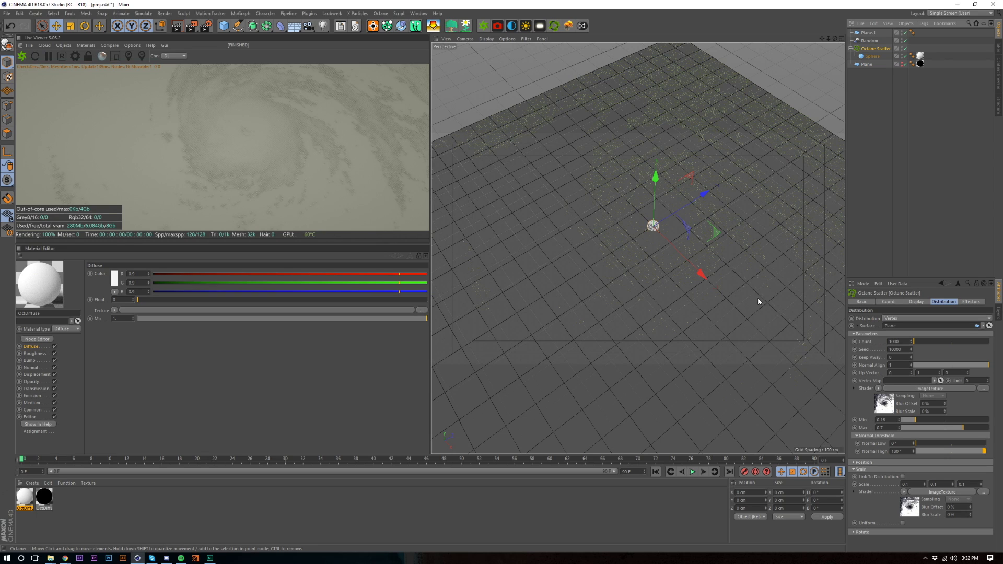
{"action": "left_click", "coordinate": [878, 420]}
{"action": "type", "text": "0"}
{"action": "key", "text": "Return"}
{"action": "type", "text": "1"}
{"action": "key", "text": "Return"}
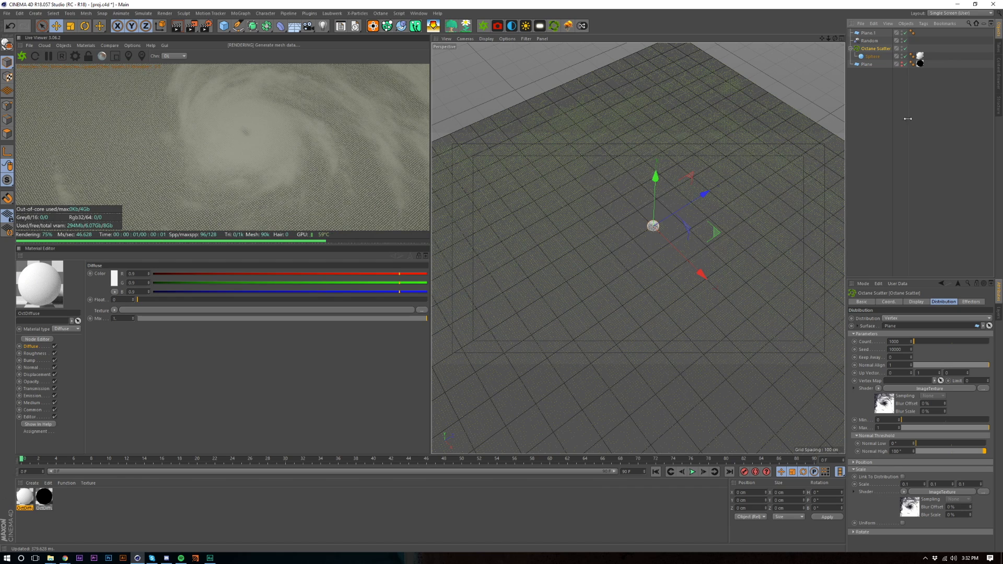
Set the scattered Sphere's radius to 10 cm
{"action": "left_click", "coordinate": [884, 56]}
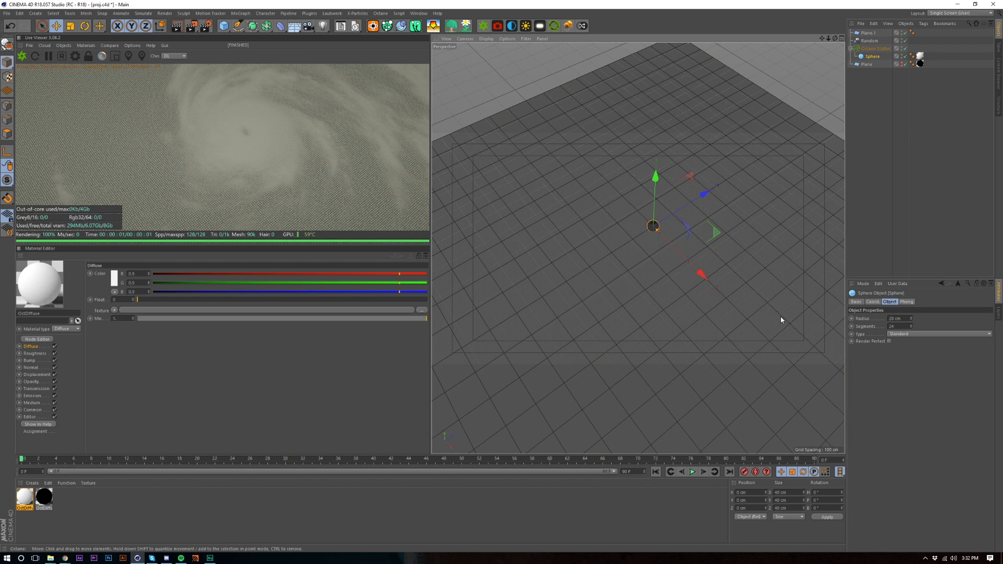
{"action": "left_click_drag", "start_coordinate": [901, 319], "coordinate": [890, 335]}
{"action": "type", "text": "10"}
{"action": "key", "text": "Return"}
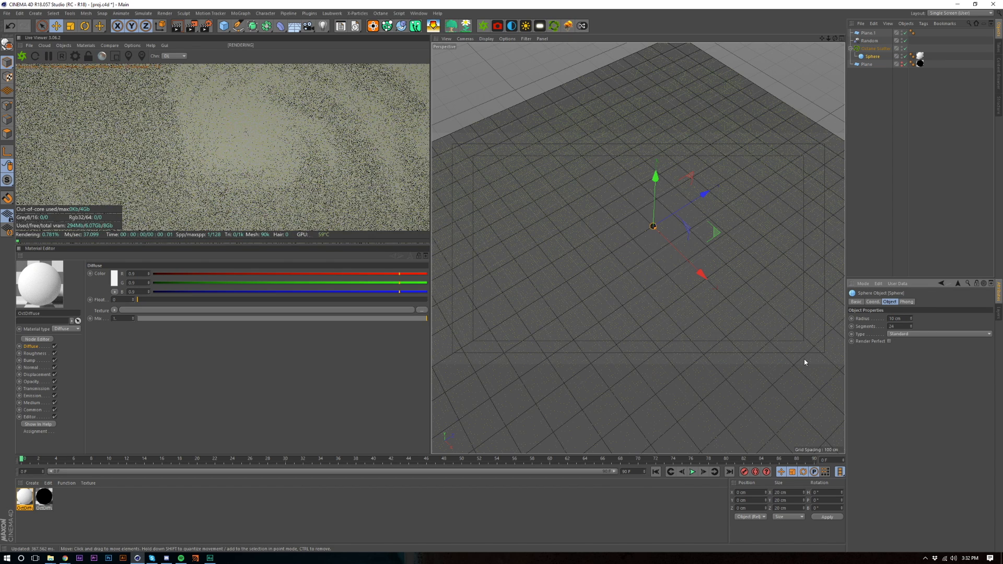
Assign the black Diffuse material to the new plane
{"action": "left_click", "coordinate": [58, 513]}
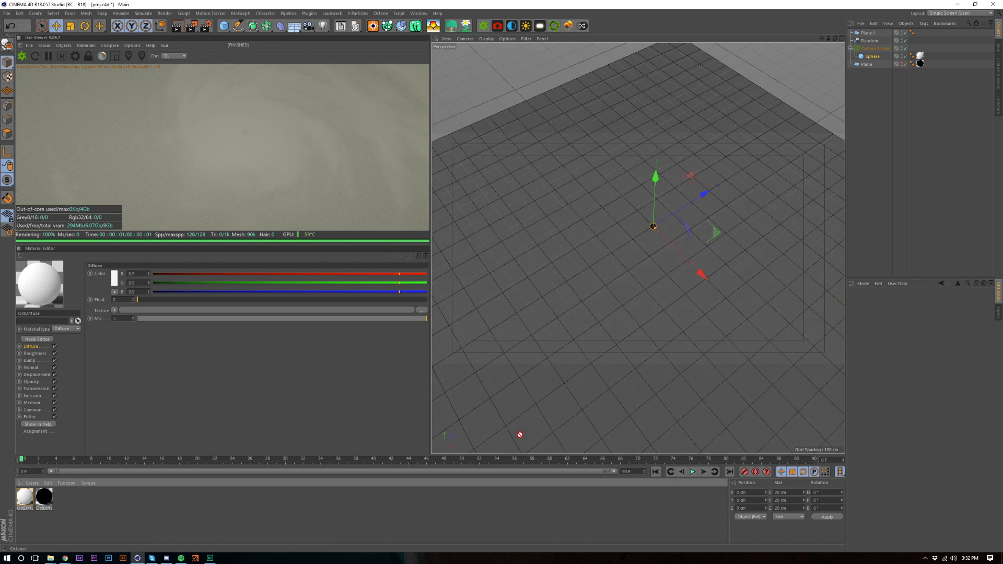
{"action": "left_click_drag", "start_coordinate": [550, 226], "coordinate": [550, 226]}
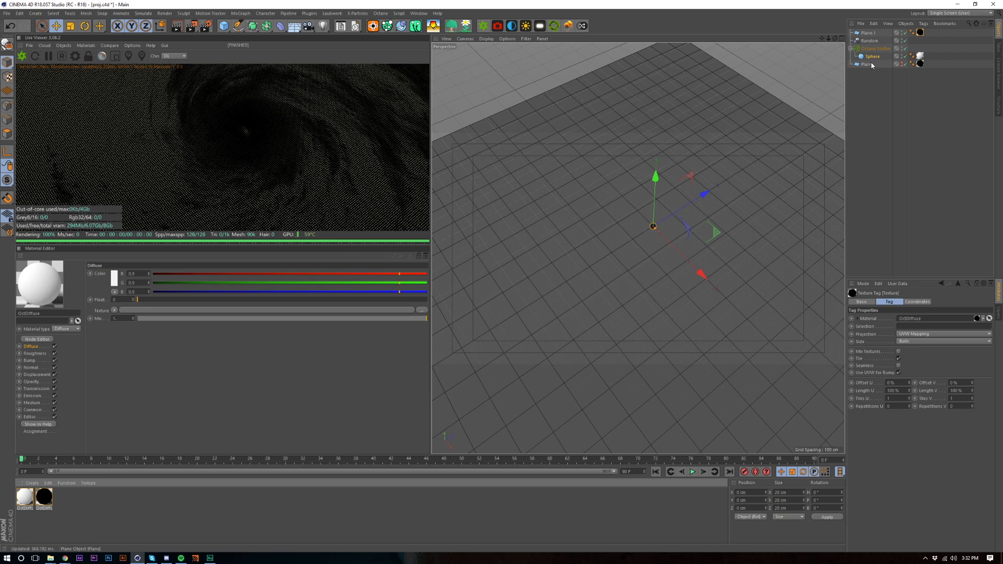
Set the Random effector's X, Y and Z position offsets to 0.25 cm each
{"action": "left_click", "coordinate": [870, 41]}
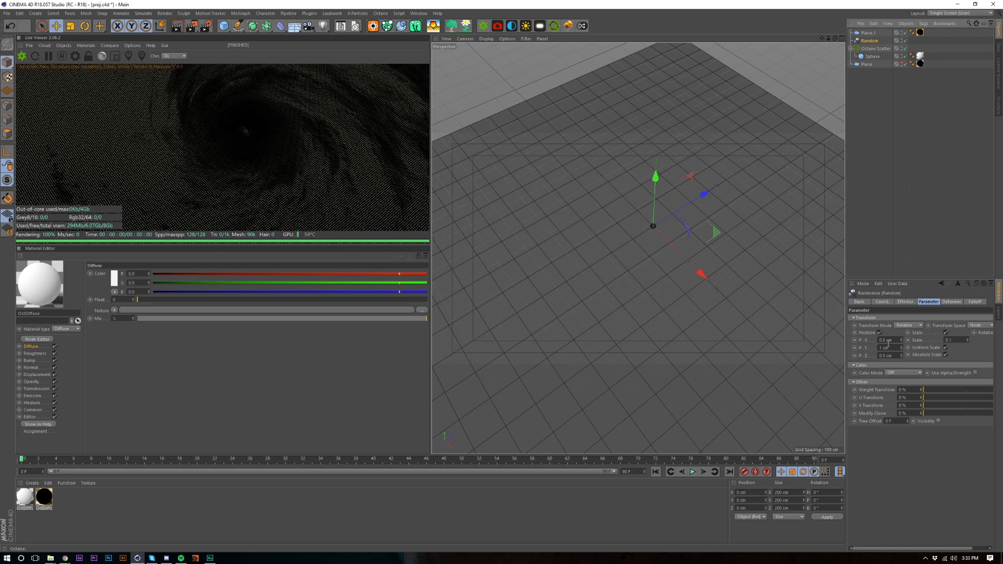
{"action": "left_click_drag", "start_coordinate": [894, 341], "coordinate": [800, 342]}
{"action": "type", "text": ".25"}
{"action": "key", "text": "Return"}
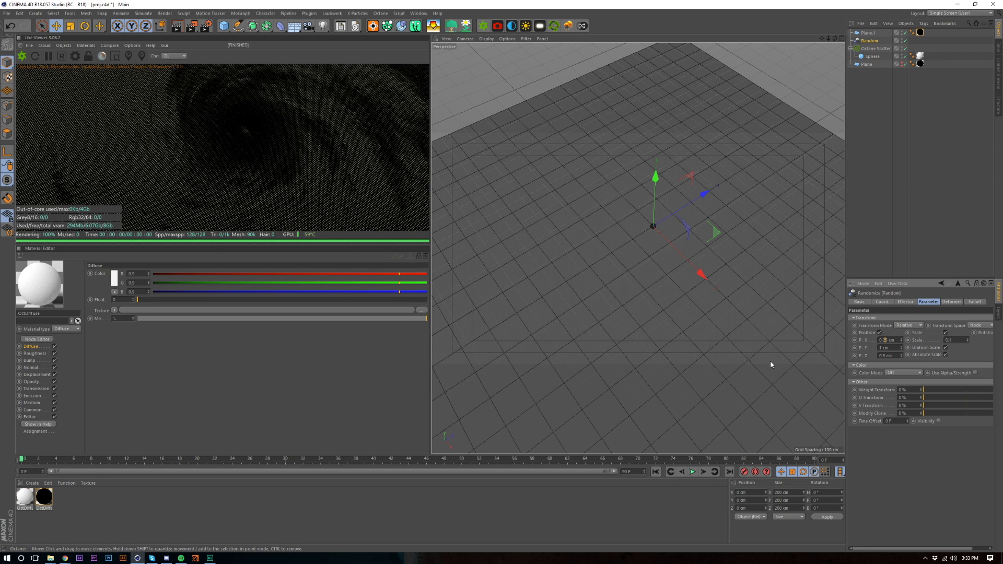
{"action": "key", "text": "Tab"}
{"action": "type", "text": ".25"}
{"action": "key", "text": "Return"}
{"action": "key", "text": "Tab"}
{"action": "type", "text": ".25"}
{"action": "key", "text": "Return"}
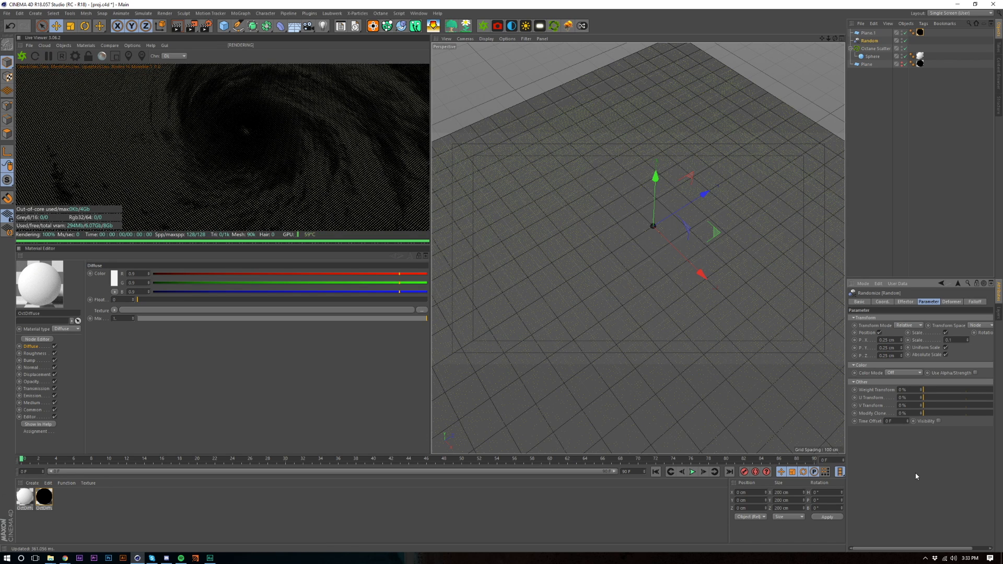
Add an Octane HDRI environment to the scene
{"action": "left_click", "coordinate": [952, 237]}
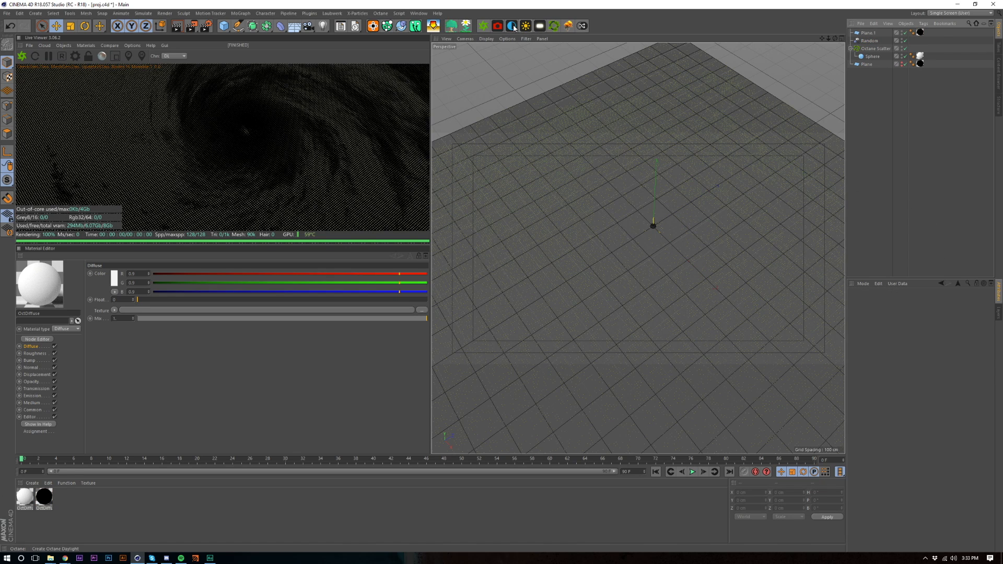
{"action": "left_click", "coordinate": [63, 45]}
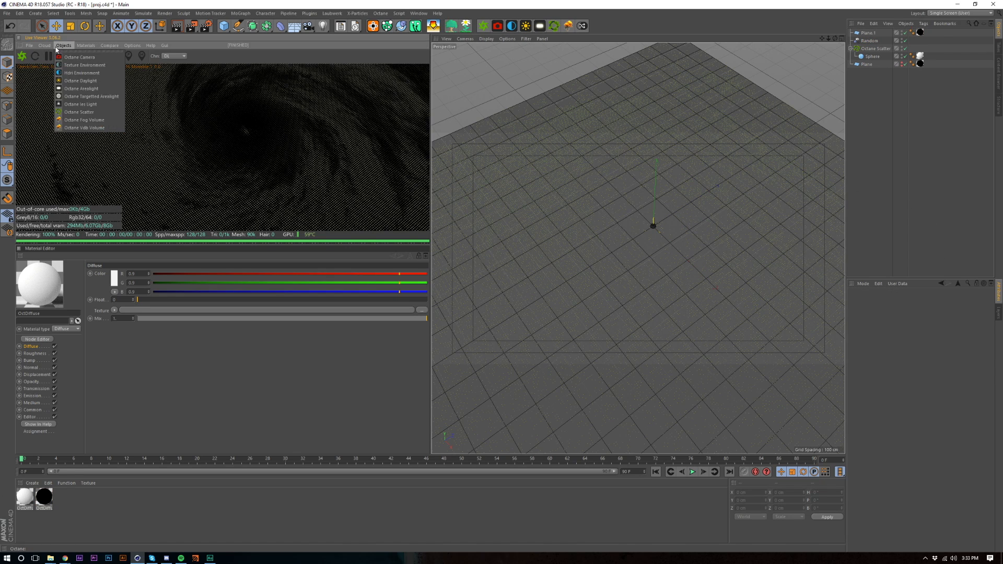
{"action": "left_click", "coordinate": [84, 73]}
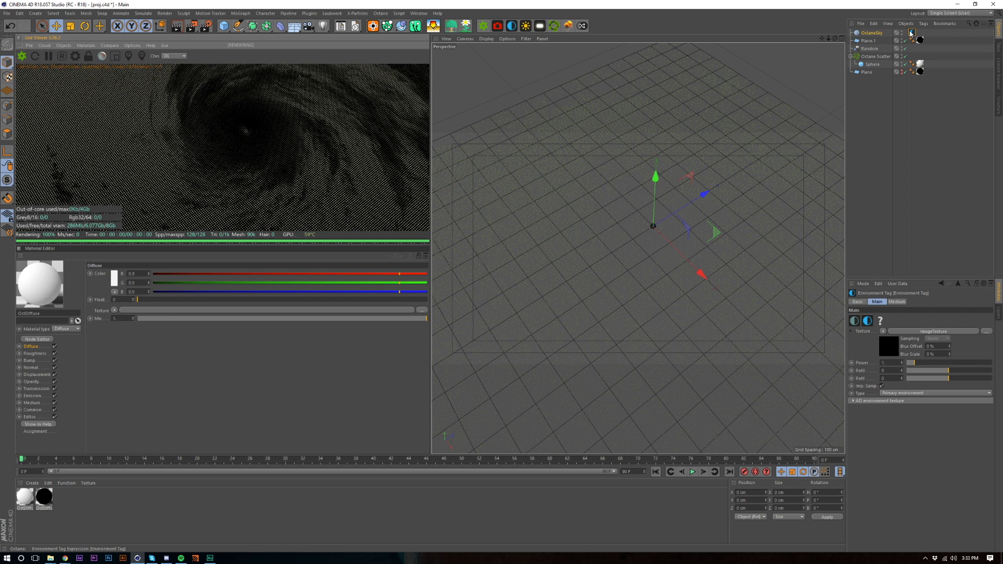
Load a studio HDR image into the environment's texture, with power at about 0.35 and gamma at about 3.09
{"action": "left_click", "coordinate": [899, 331]}
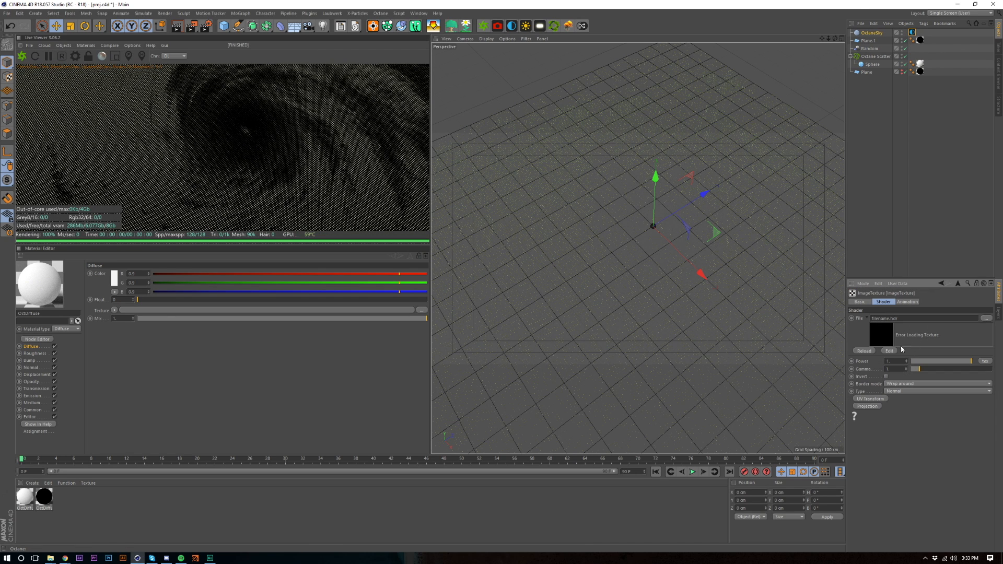
{"action": "left_click", "coordinate": [985, 319]}
{"action": "left_click", "coordinate": [231, 181]}
{"action": "double_click", "coordinate": [230, 180]}
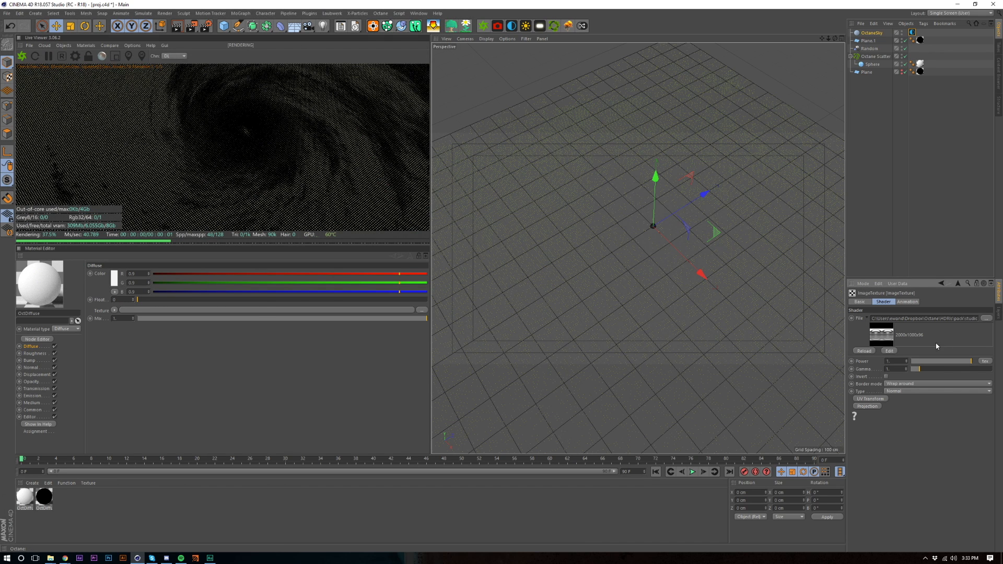
{"action": "left_click", "coordinate": [928, 363]}
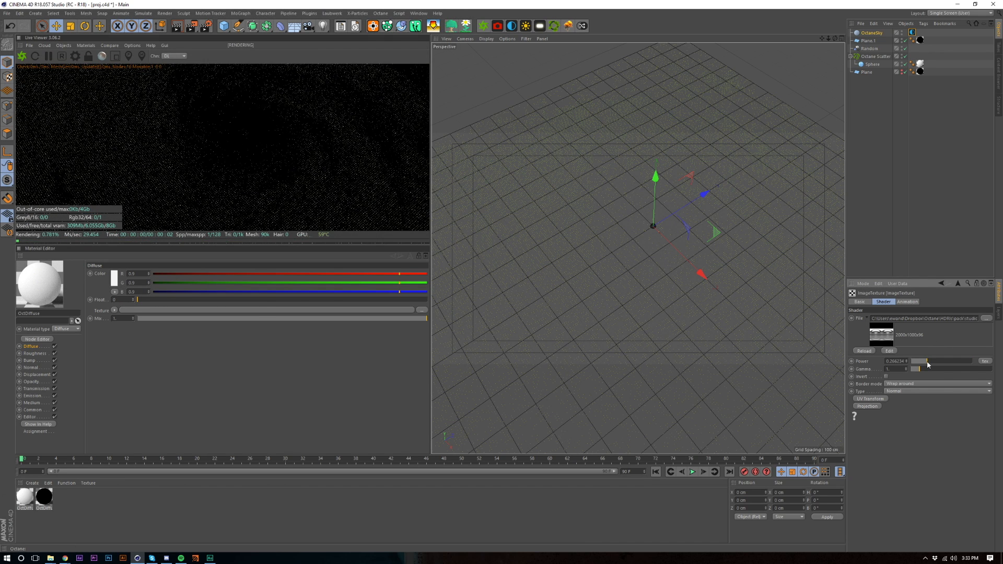
{"action": "left_click_drag", "start_coordinate": [929, 363], "coordinate": [942, 374]}
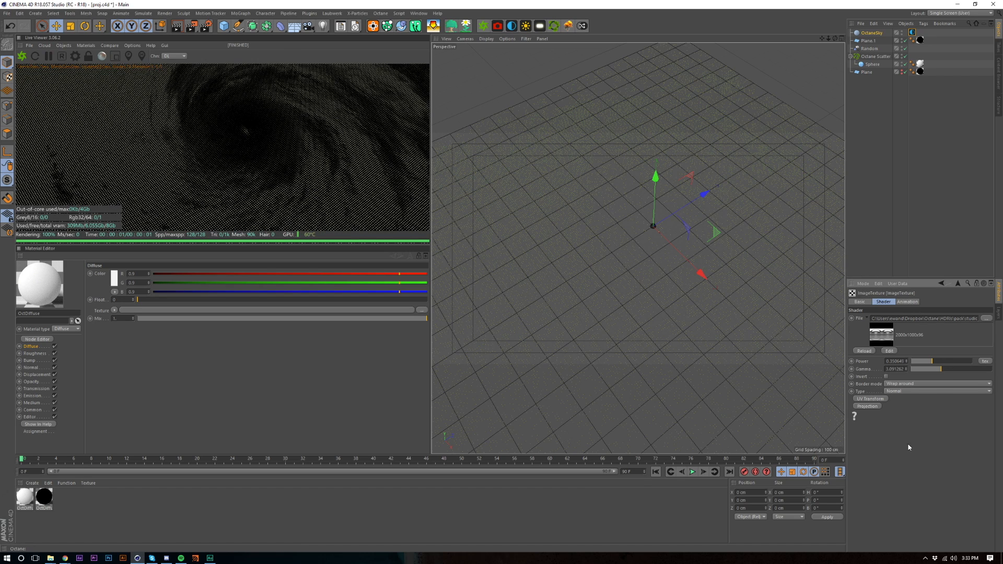
Change the black material's type to Glossy with a near-black diffuse color, and set its roughness to about 0.34
{"action": "left_click", "coordinate": [150, 519]}
{"action": "double_click", "coordinate": [46, 503]}
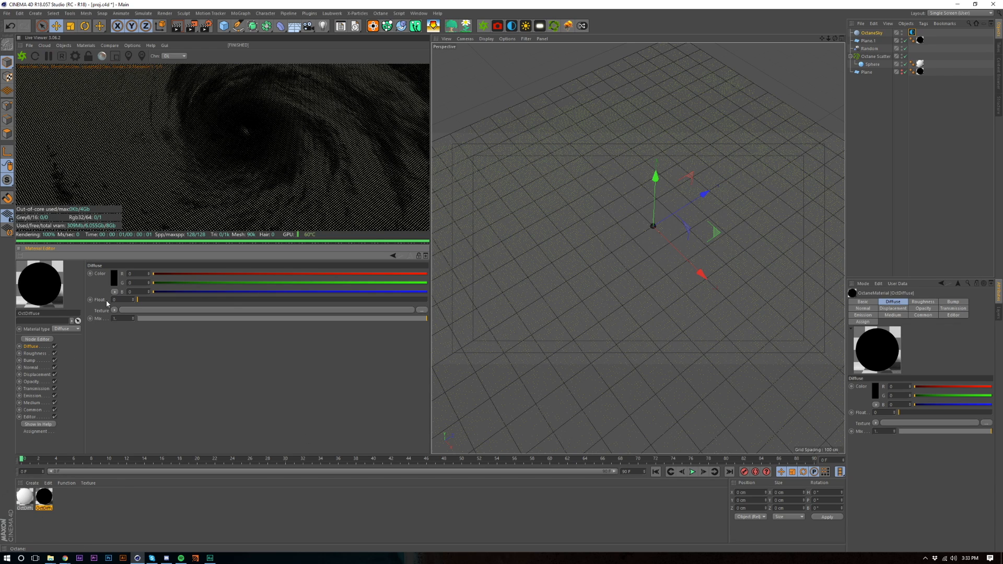
{"action": "scroll", "coordinate": [64, 330], "scroll_direction": "down", "scroll_amount": 1}
{"action": "left_click", "coordinate": [114, 279]}
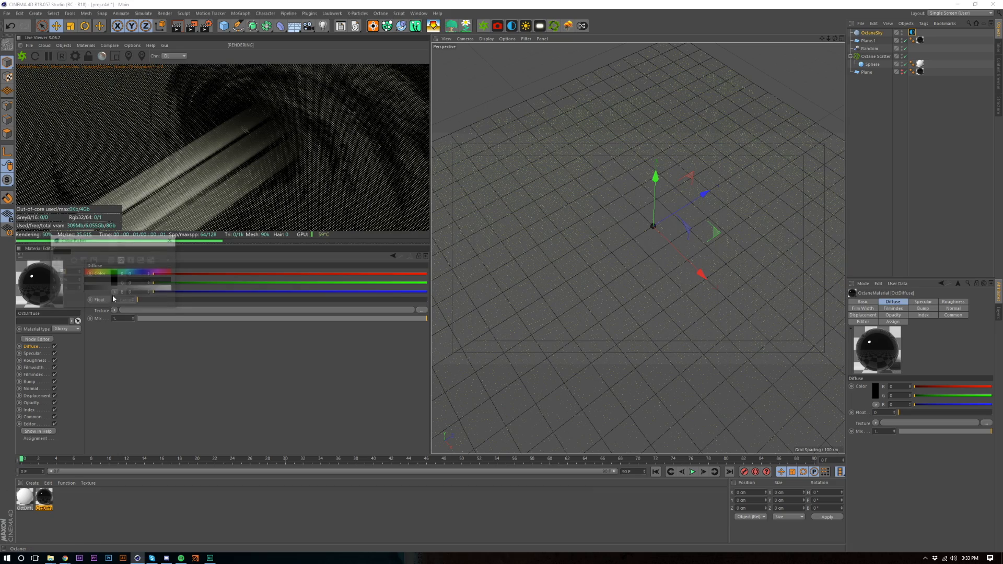
{"action": "left_click", "coordinate": [99, 301]}
{"action": "left_click", "coordinate": [34, 361]}
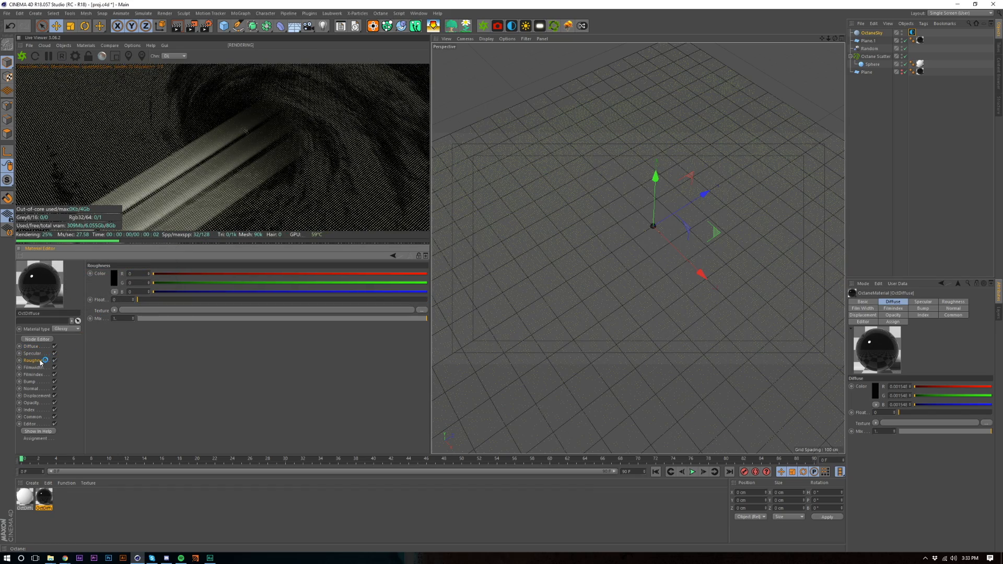
{"action": "left_click_drag", "start_coordinate": [163, 302], "coordinate": [235, 299]}
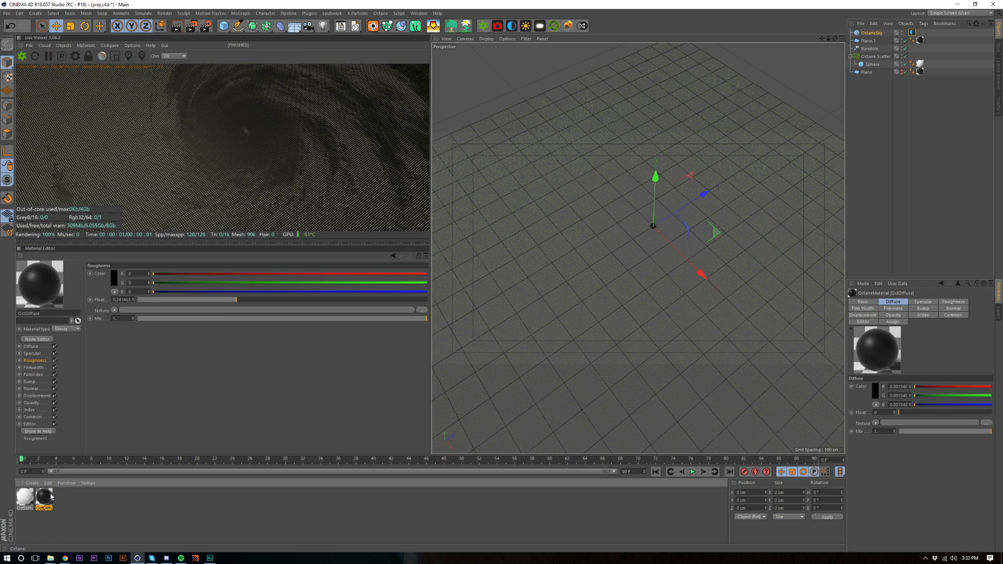
Duplicate the black glossy material and brighten the copy's diffuse color to dark gray
{"action": "key", "text": "ctrl+c"}
{"action": "key", "text": "ctrl+v"}
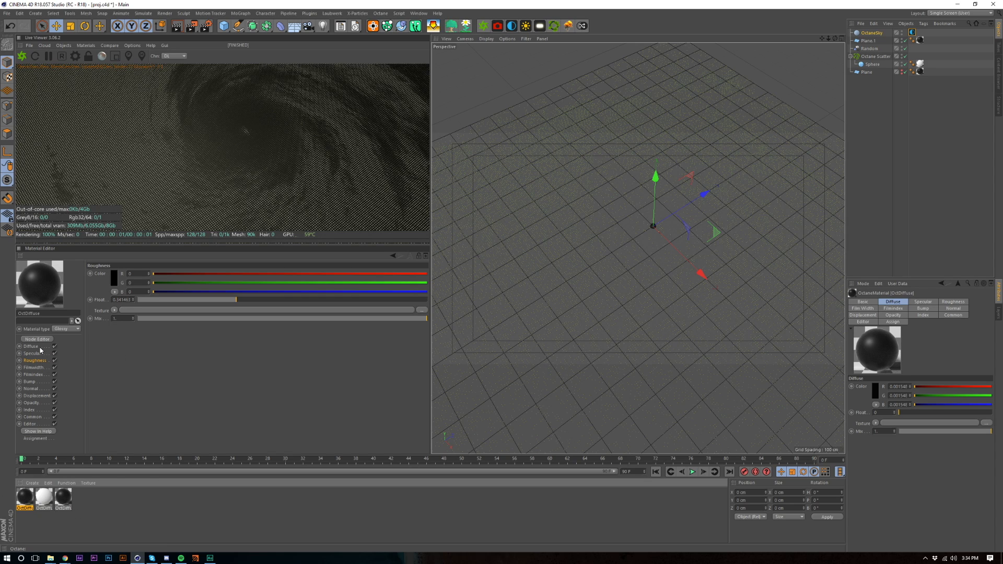
{"action": "left_click", "coordinate": [32, 347]}
{"action": "left_click", "coordinate": [114, 278]}
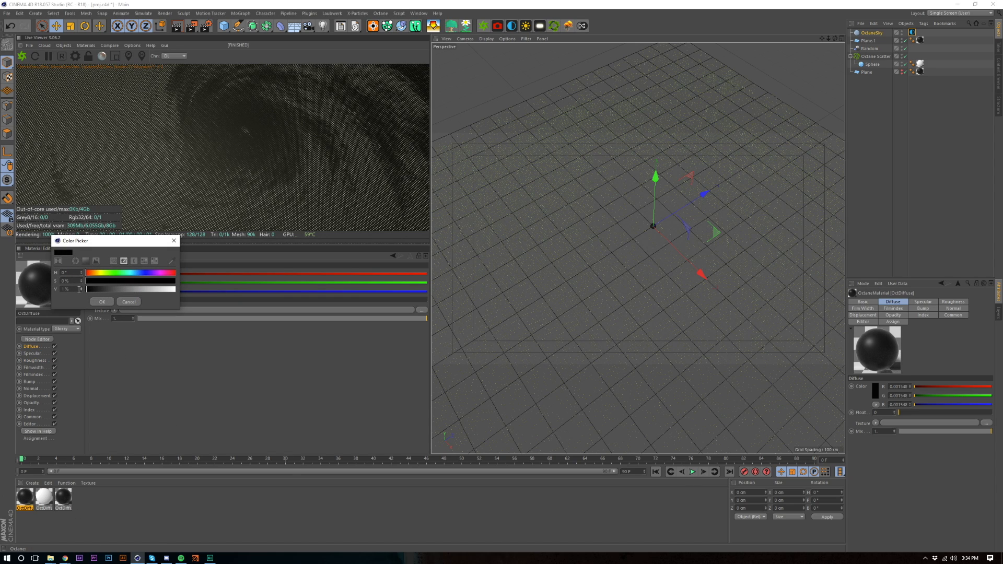
{"action": "left_click", "coordinate": [102, 302]}
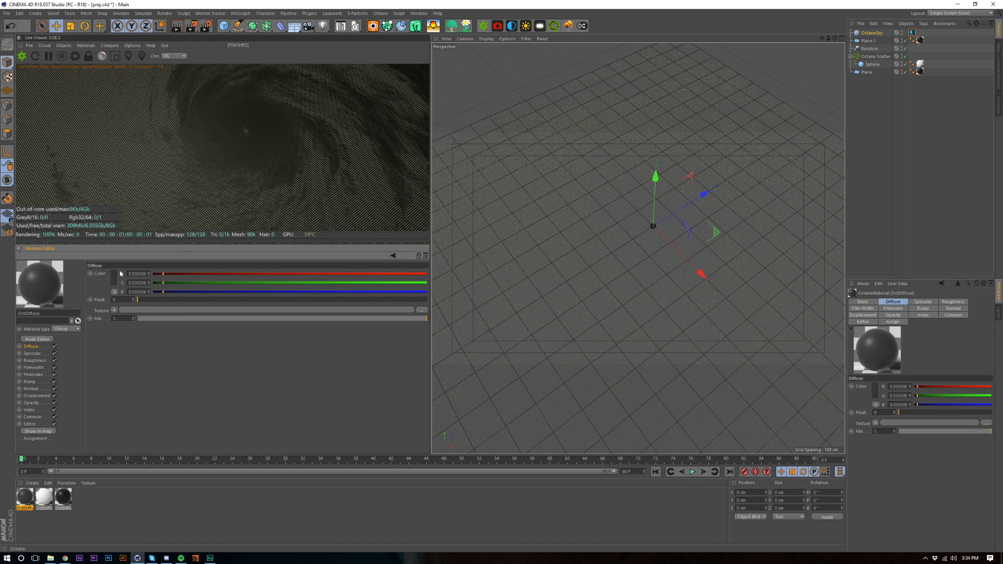
Replace the Sphere's white material with the dark gray glossy copy, and delete the OctaneSky environment
{"action": "left_click_drag", "start_coordinate": [45, 510], "coordinate": [889, 64]}
{"action": "left_click", "coordinate": [919, 64]}
{"action": "key", "text": "Delete"}
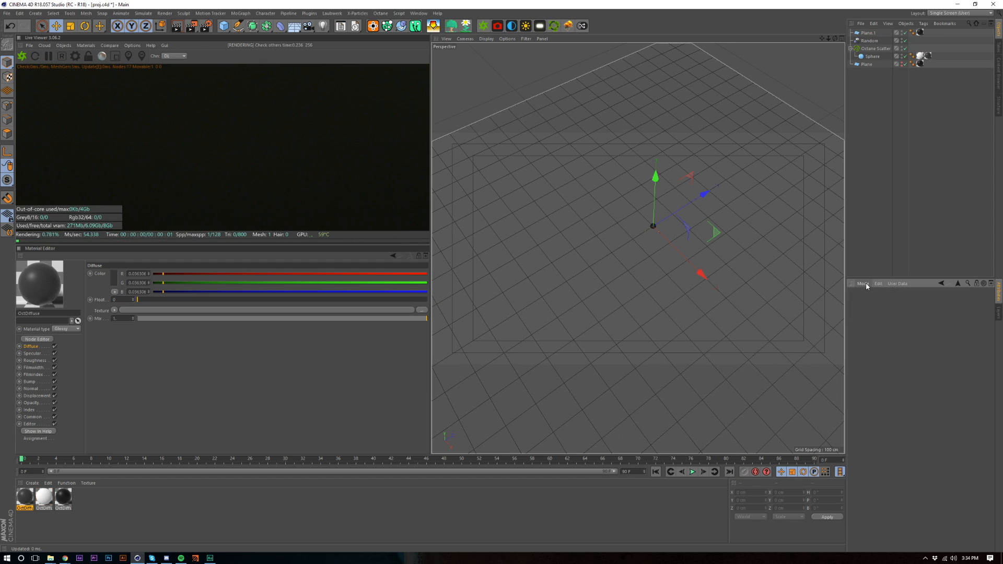
{"action": "left_click", "coordinate": [920, 56]}
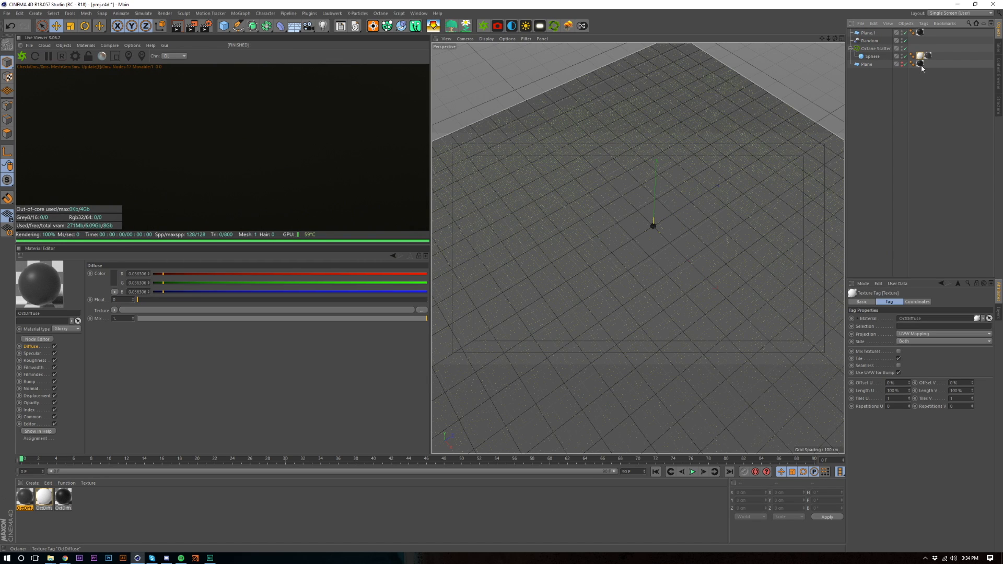
{"action": "key", "text": "Delete"}
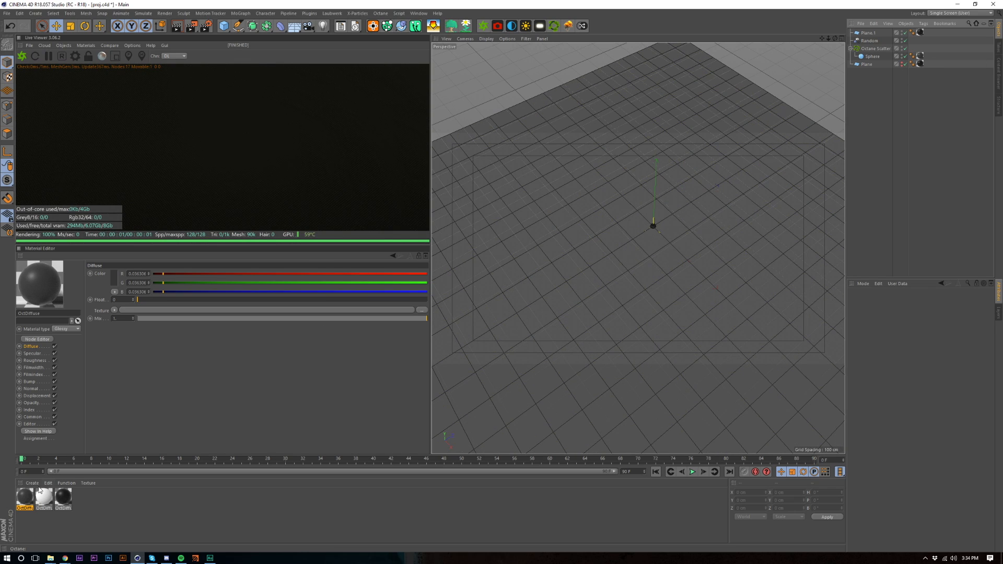
Try pure white as the Sphere material's diffuse color, and settle on a mid-gray with R, G and B at about 0.24
{"action": "left_click", "coordinate": [113, 284]}
{"action": "left_click_drag", "start_coordinate": [120, 298], "coordinate": [175, 299]}
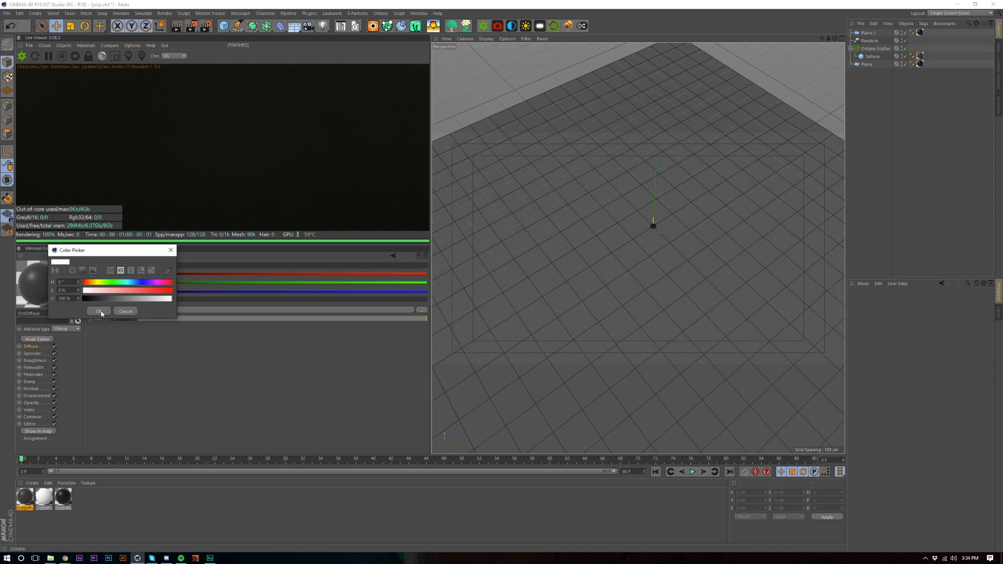
{"action": "left_click", "coordinate": [98, 312]}
{"action": "left_click", "coordinate": [114, 279]}
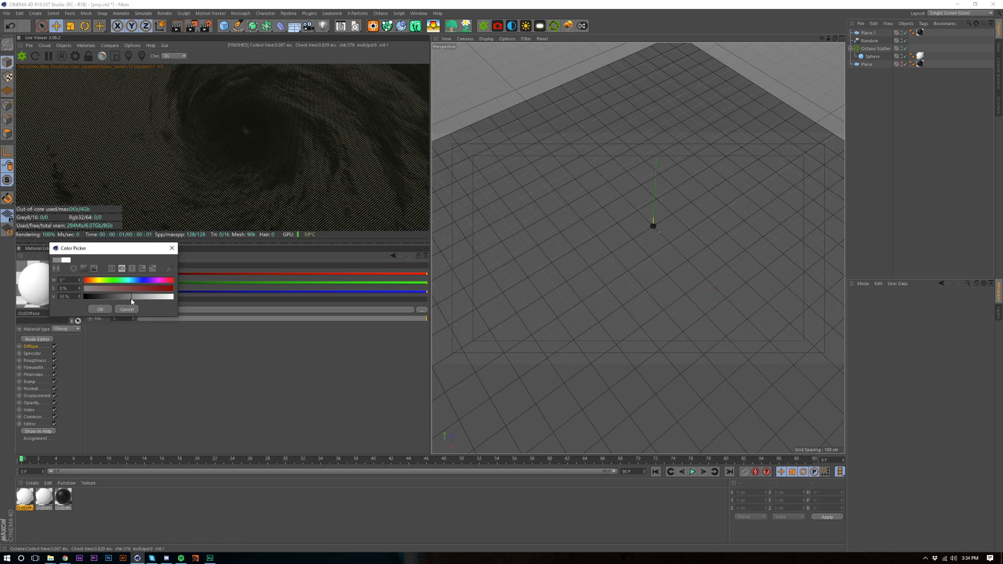
{"action": "left_click", "coordinate": [131, 297]}
{"action": "left_click", "coordinate": [101, 311]}
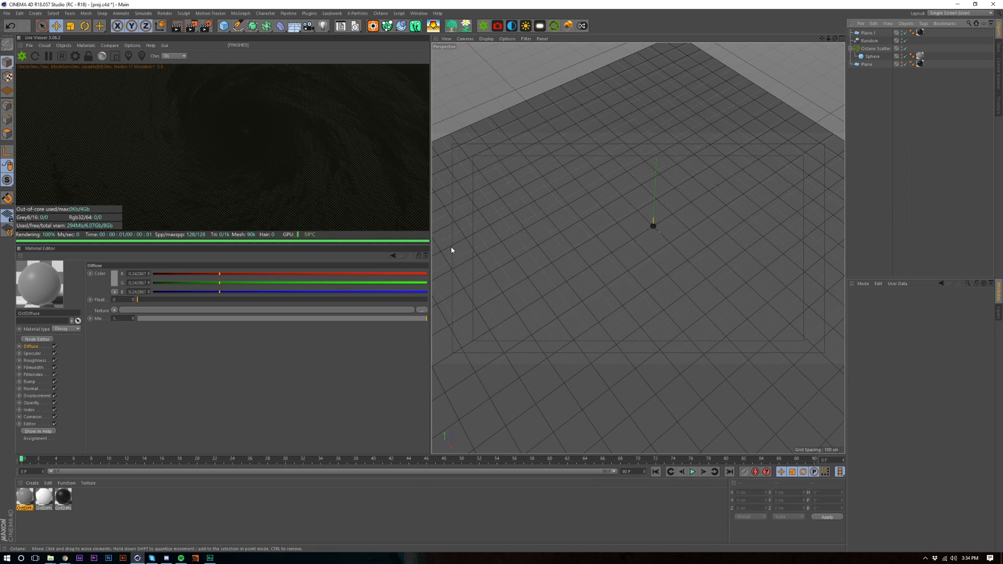
Add an Octane area light and move it to about X -36 cm, Y 96 cm, Z -813 cm
{"action": "left_click", "coordinate": [540, 25]}
{"action": "left_click_drag", "start_coordinate": [704, 193], "coordinate": [488, 334]}
{"action": "left_click_drag", "start_coordinate": [609, 259], "coordinate": [586, 321]}
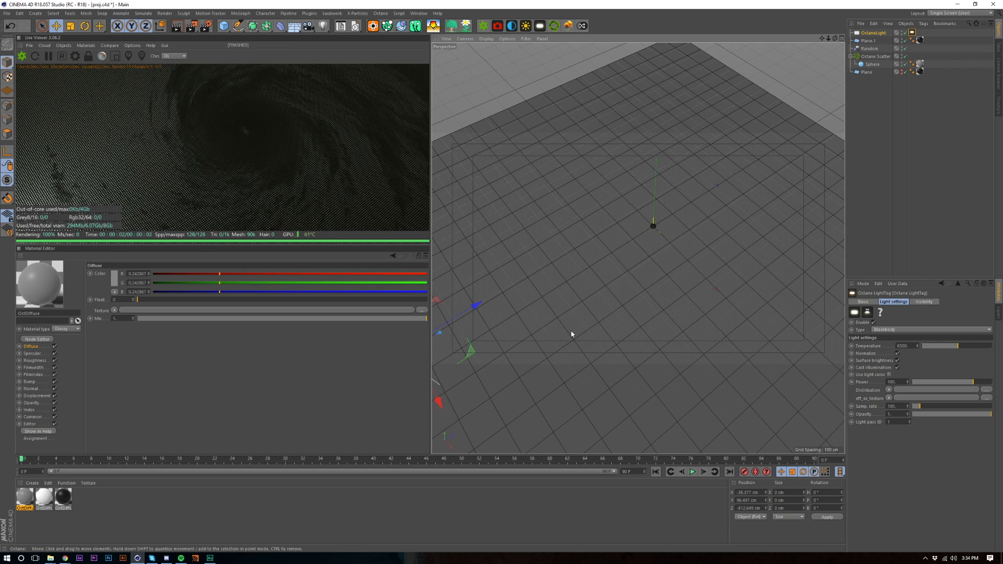
Add an Octane Camera with a 50 mm focal length and pull its framing back from the plane
{"action": "left_click", "coordinate": [501, 26]}
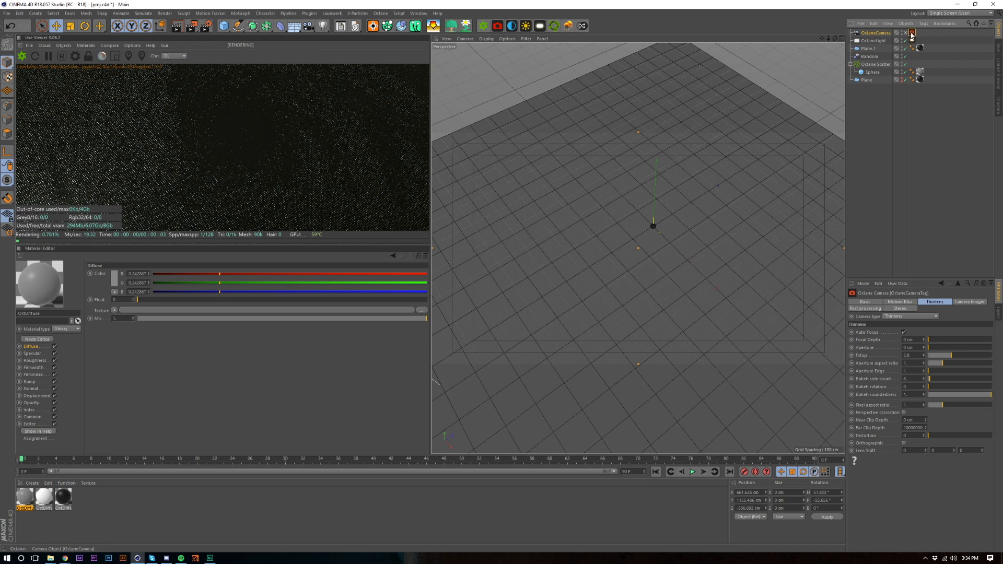
{"action": "left_click", "coordinate": [65, 47]}
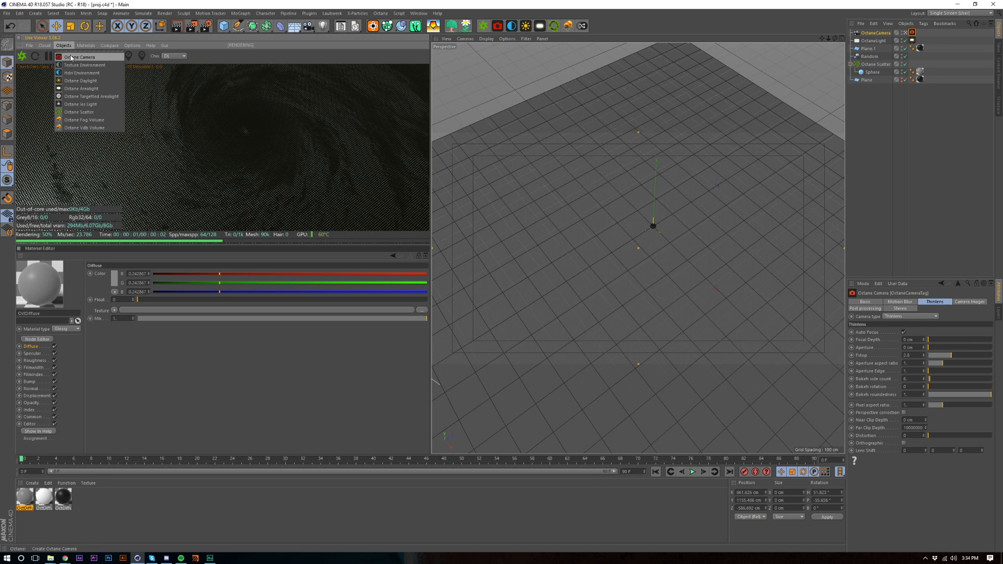
{"action": "left_click", "coordinate": [72, 48]}
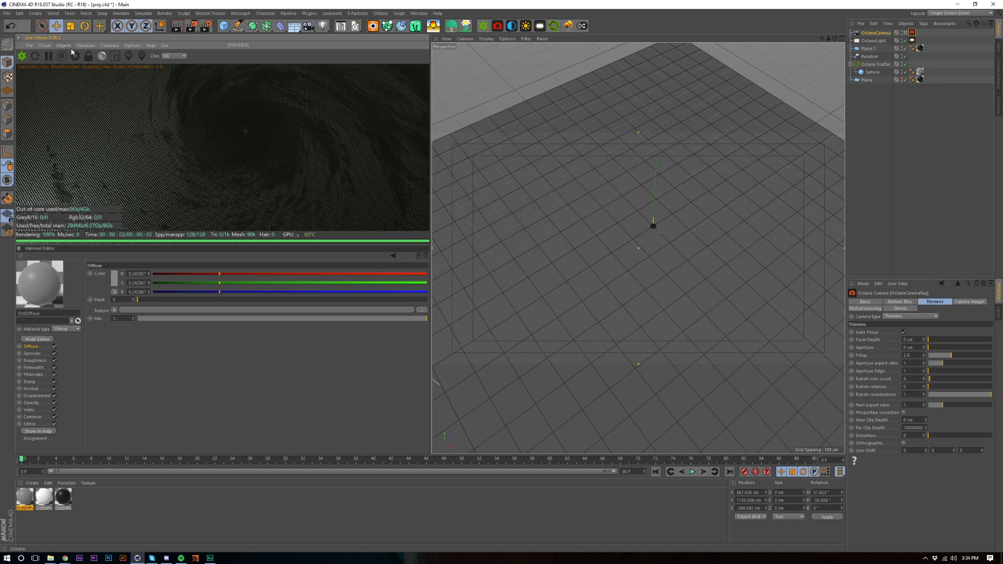
{"action": "left_click", "coordinate": [879, 34]}
{"action": "left_click_drag", "start_coordinate": [926, 342], "coordinate": [852, 344]}
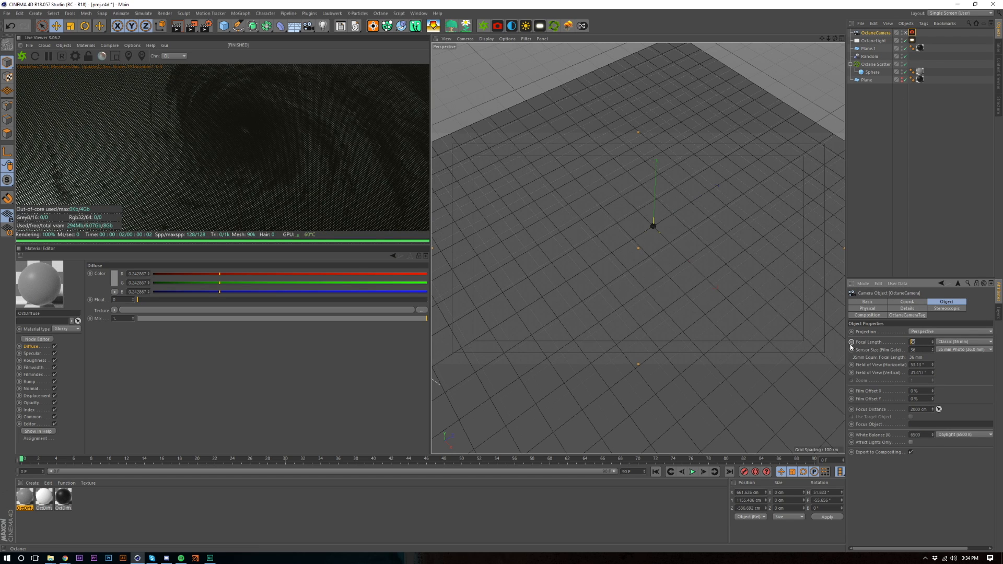
{"action": "type", "text": "50"}
{"action": "key", "text": "Return"}
{"action": "left_click_drag", "start_coordinate": [829, 38], "coordinate": [828, 39]}
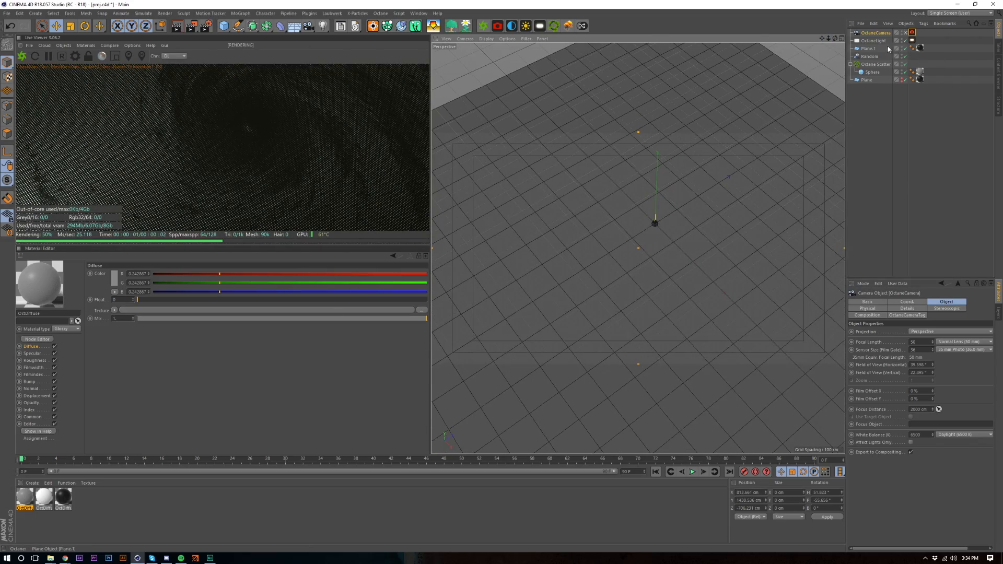
Enable the camera tag's Camera Imager with neutral response, vignetting 0 and the DSCS315_5 response curve
{"action": "left_click", "coordinate": [913, 33]}
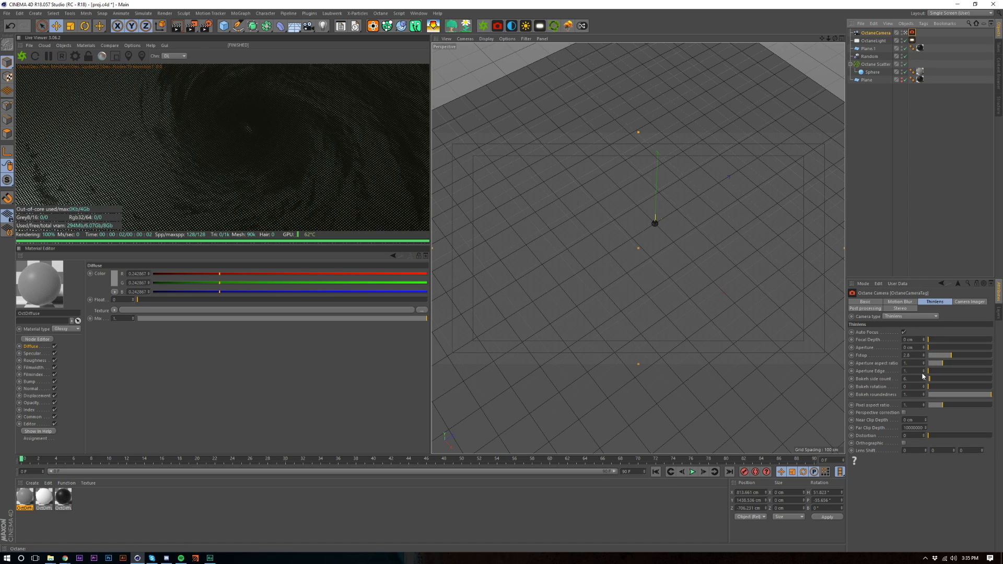
{"action": "left_click", "coordinate": [967, 302]}
{"action": "left_click", "coordinate": [909, 332]}
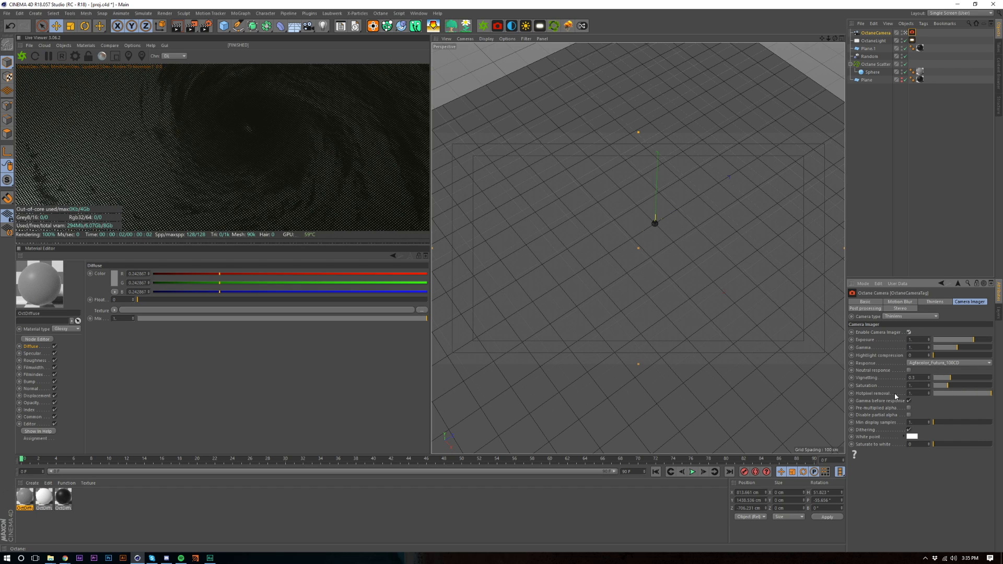
{"action": "left_click", "coordinate": [909, 370]}
{"action": "left_click_drag", "start_coordinate": [948, 377], "coordinate": [925, 379]}
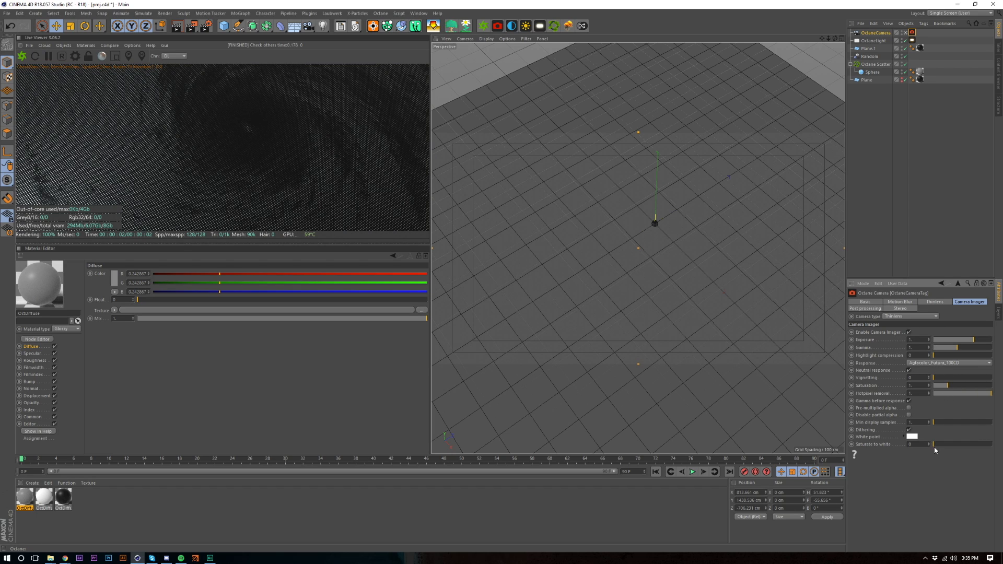
{"action": "left_click", "coordinate": [930, 363]}
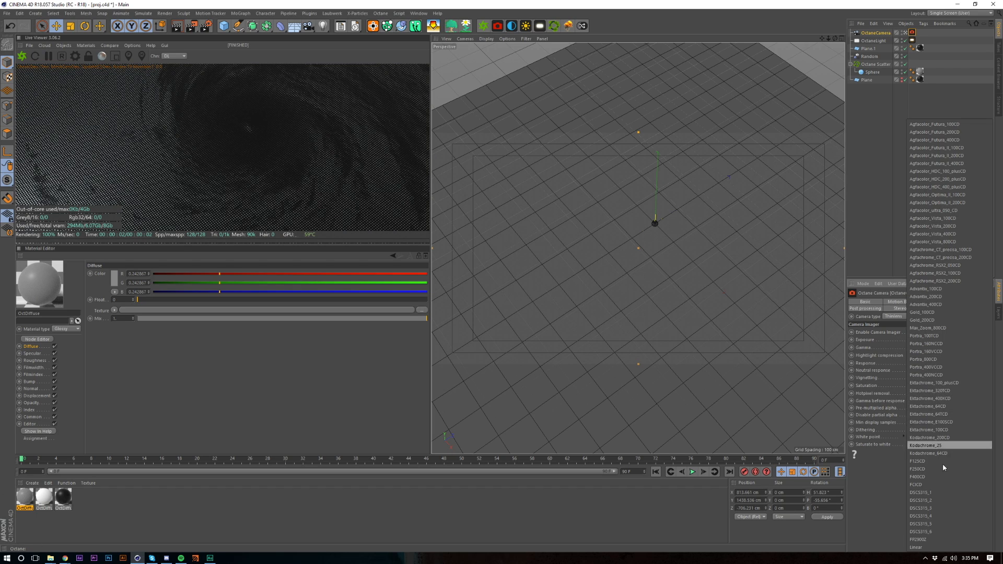
{"action": "left_click", "coordinate": [937, 524]}
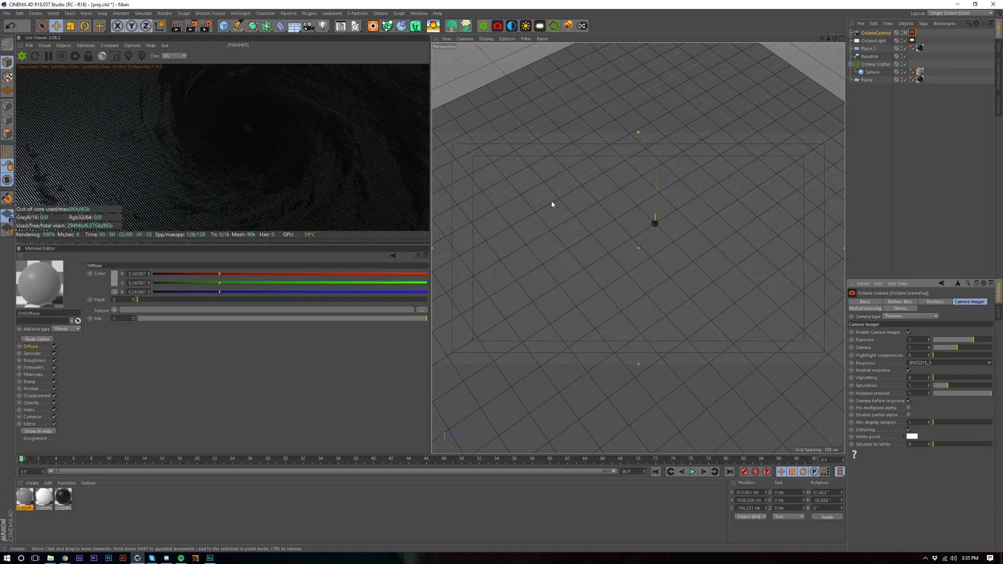
Try the Linear response curve in the Camera Imager, and undo that change
{"action": "left_click", "coordinate": [924, 362]}
{"action": "left_click", "coordinate": [924, 366]}
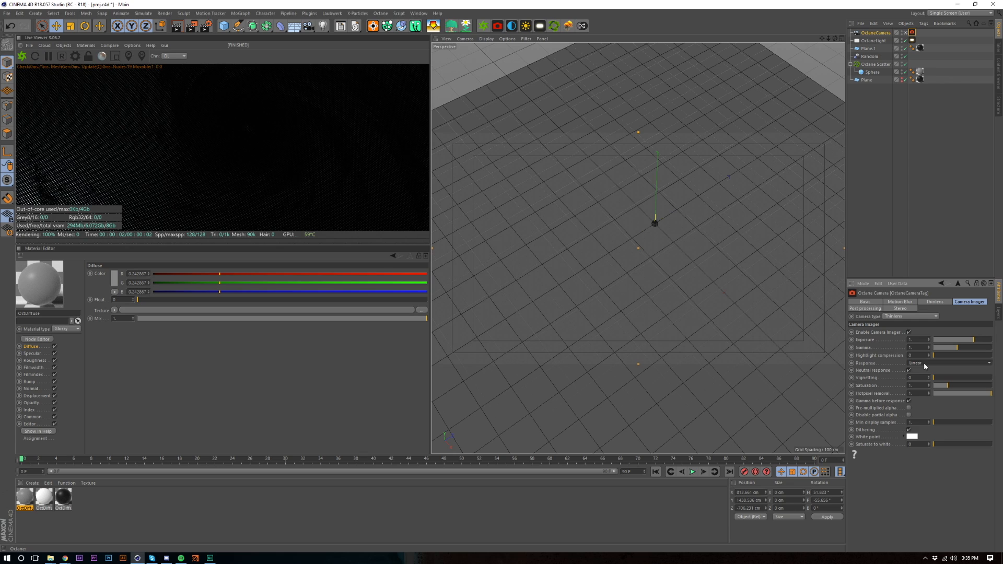
{"action": "key", "text": "ctrl+z"}
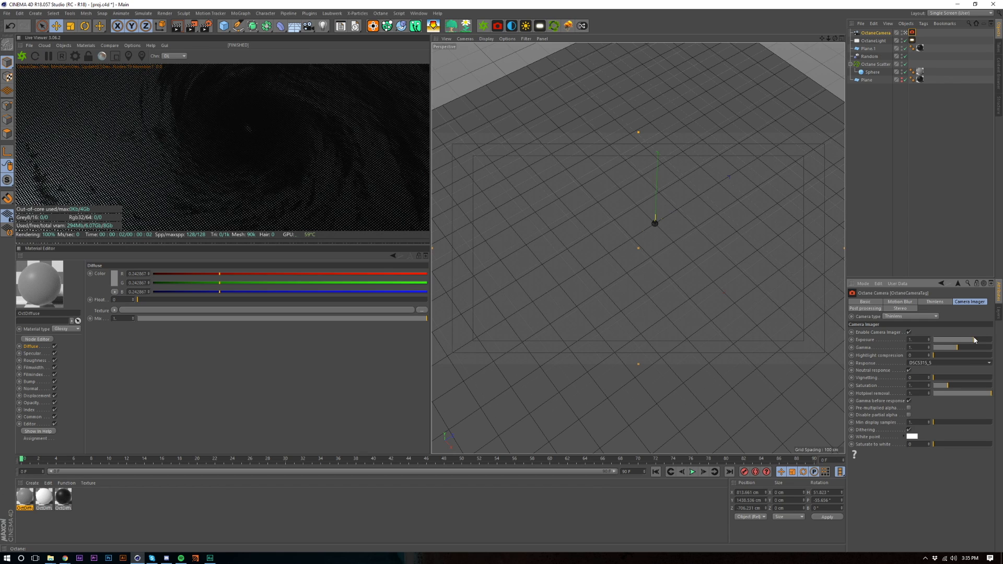
Lower the Camera Imager's exposure to about 0.93 and deselect the camera
{"action": "left_click", "coordinate": [975, 340]}
{"action": "left_click_drag", "start_coordinate": [975, 341], "coordinate": [973, 342]}
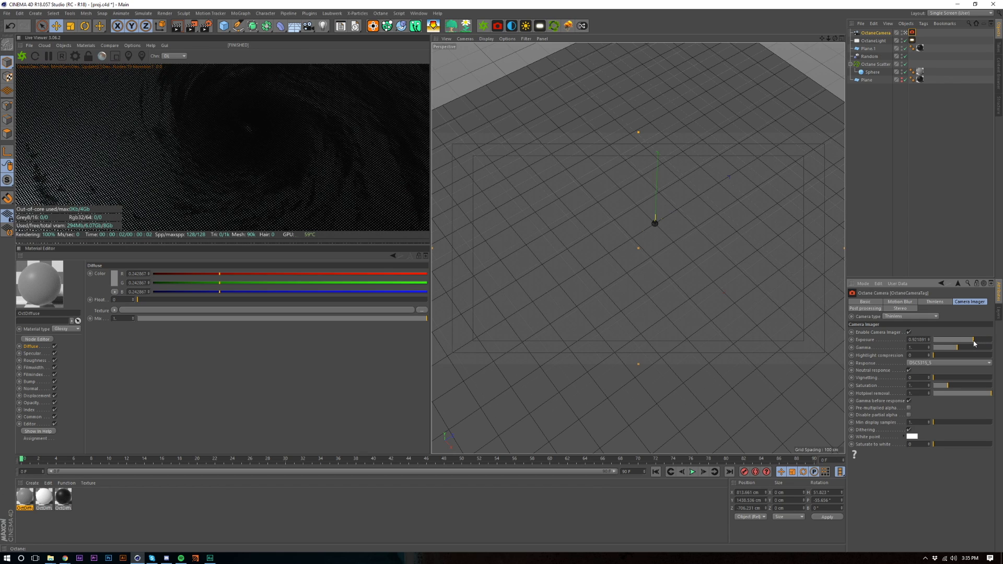
{"action": "left_click", "coordinate": [930, 186]}
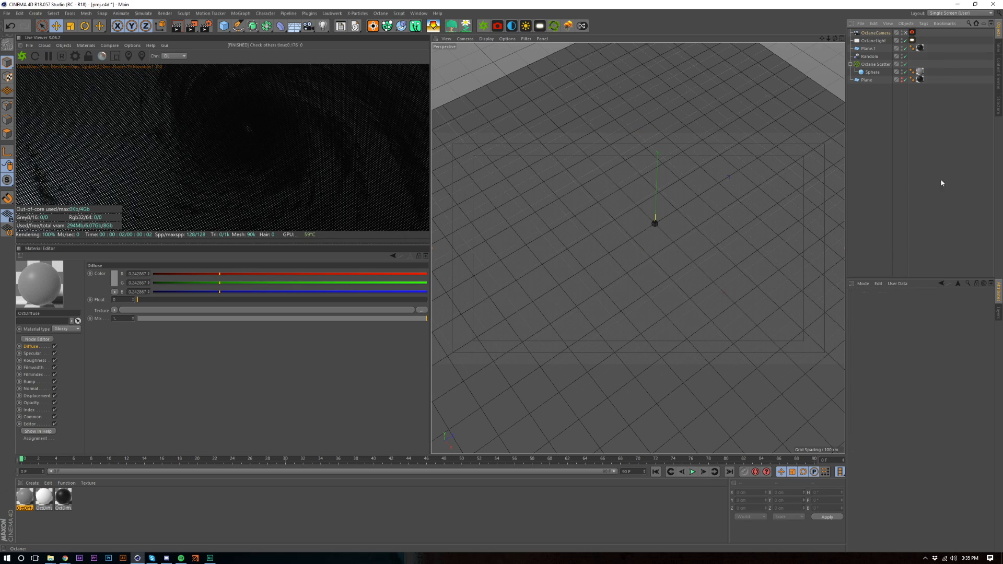
Set the scatter surface plane's width and height segments to 800
{"action": "left_click", "coordinate": [876, 64]}
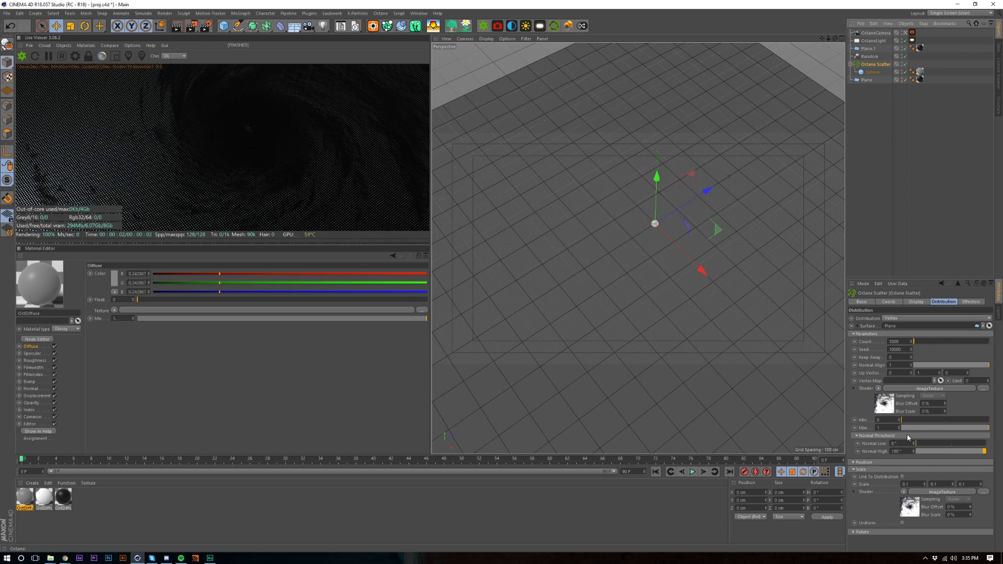
{"action": "left_click", "coordinate": [866, 79]}
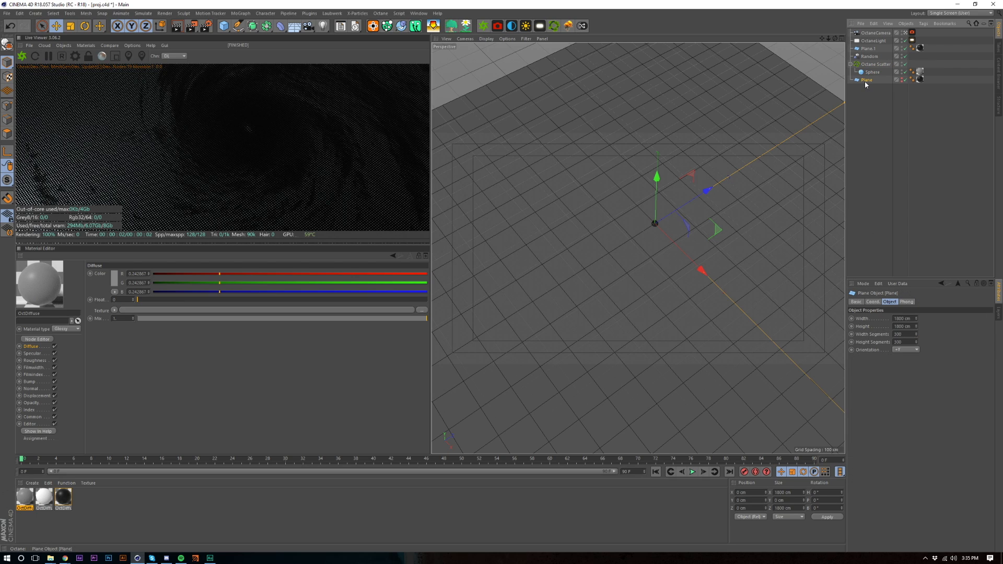
{"action": "left_click", "coordinate": [909, 335]}
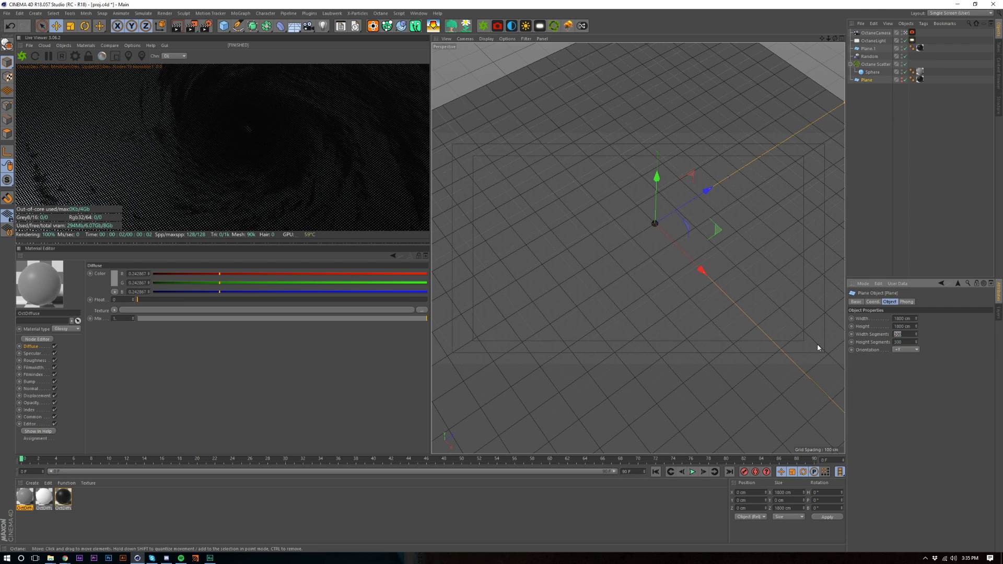
{"action": "type", "text": "800"}
{"action": "key", "text": "Tab"}
{"action": "type", "text": "800"}
{"action": "key", "text": "Return"}
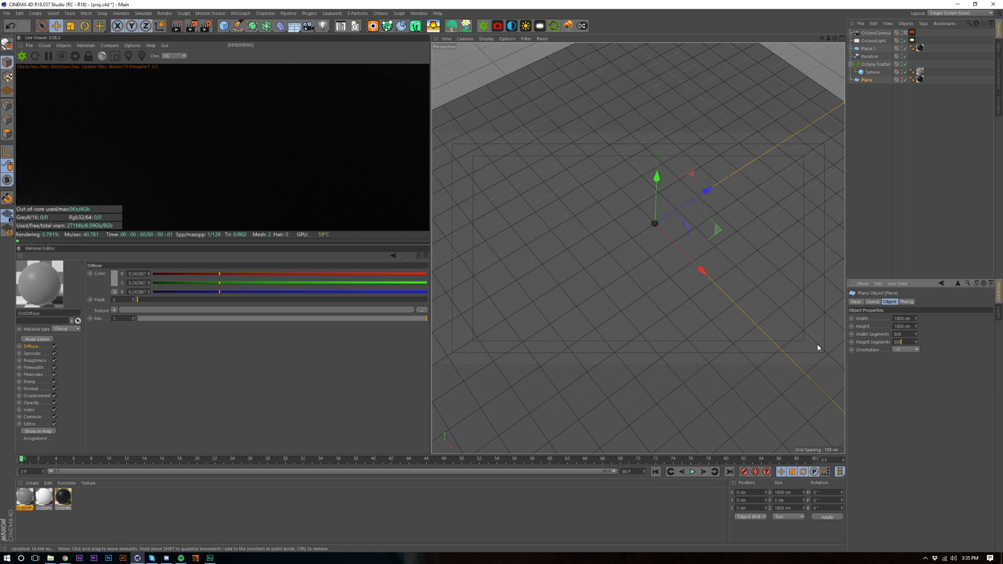
{"action": "left_click", "coordinate": [829, 87]}
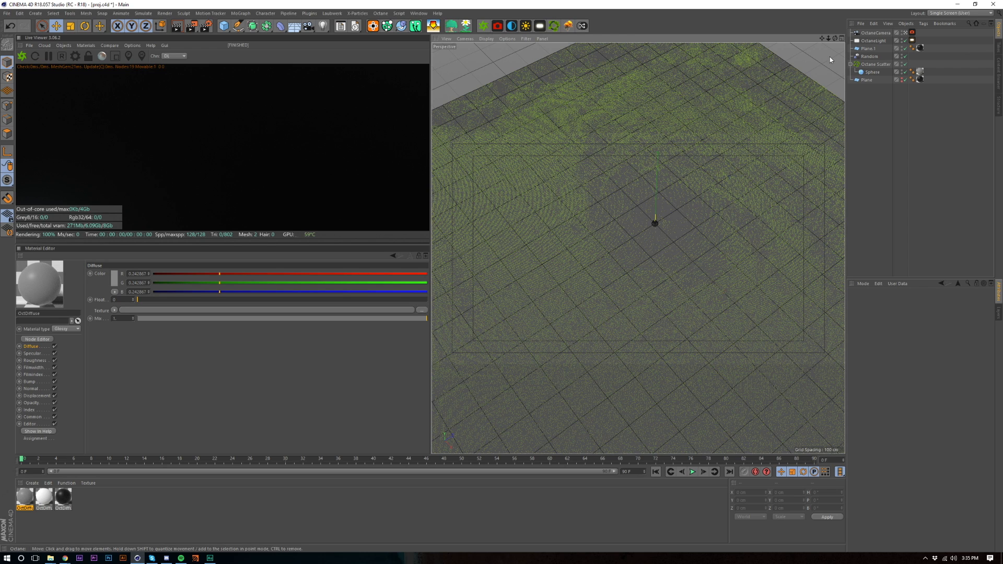
{"action": "left_click_drag", "start_coordinate": [828, 38], "coordinate": [829, 41]}
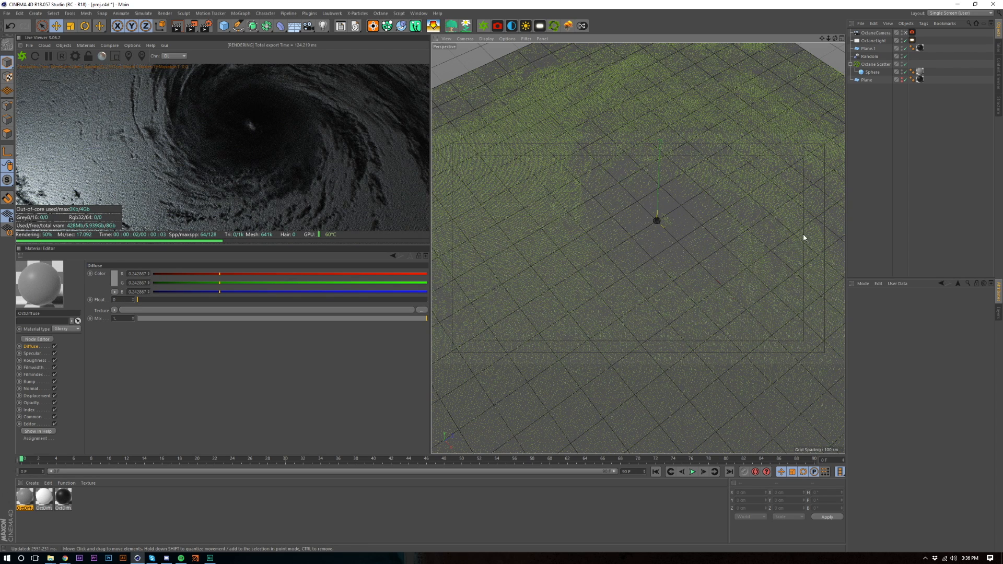
{"action": "left_click", "coordinate": [899, 221]}
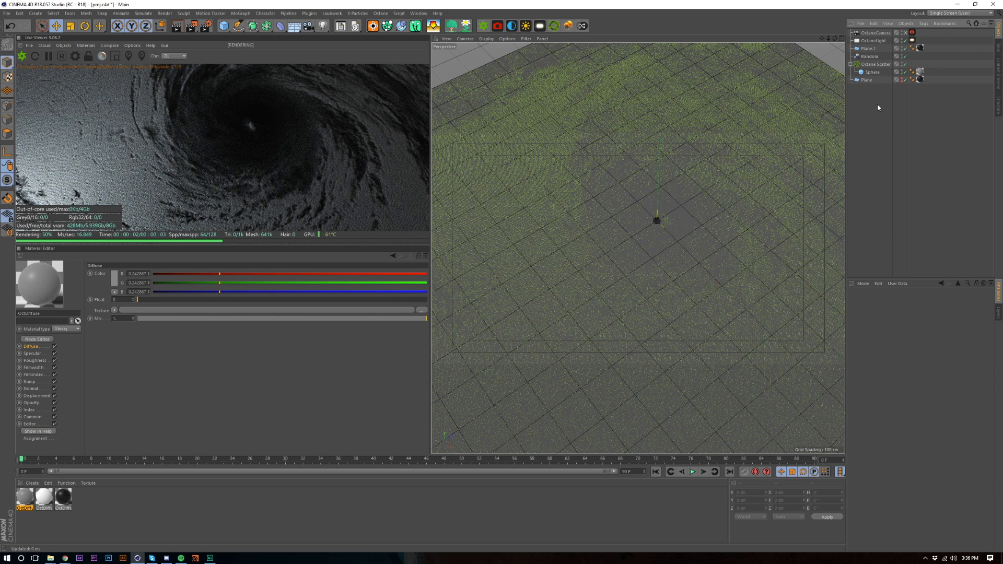
Add a MoGraph Shader effector and assign it to the Octane Scatter's effectors
{"action": "left_click", "coordinate": [877, 64]}
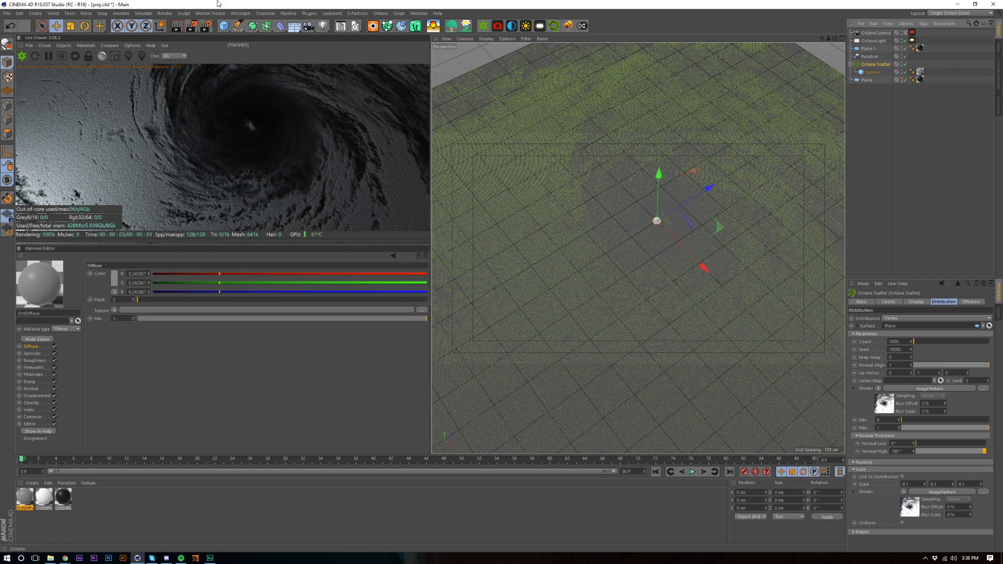
{"action": "left_click", "coordinate": [242, 14]}
{"action": "mouse_move", "coordinate": [256, 25]}
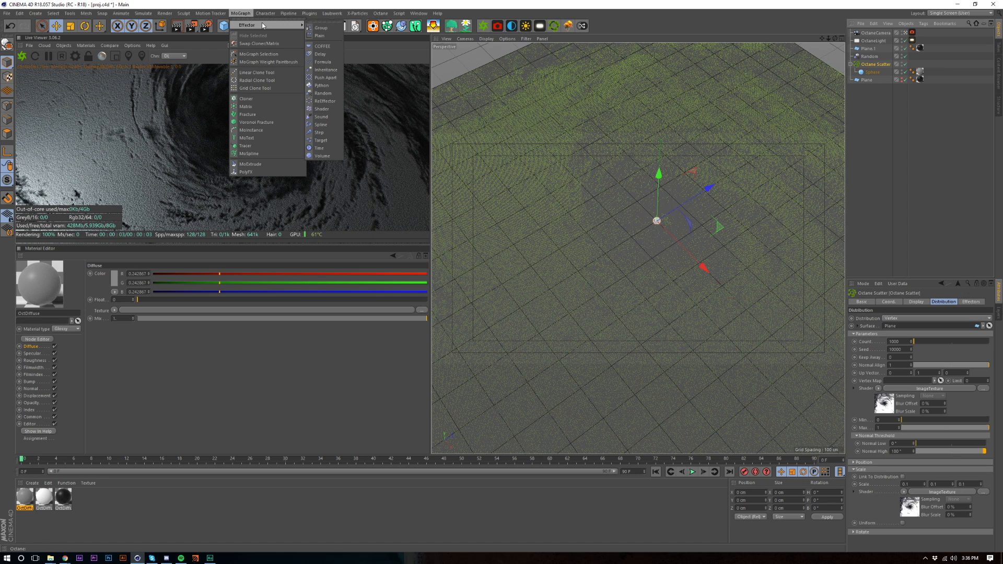
{"action": "left_click", "coordinate": [332, 109]}
{"action": "left_click", "coordinate": [873, 72]}
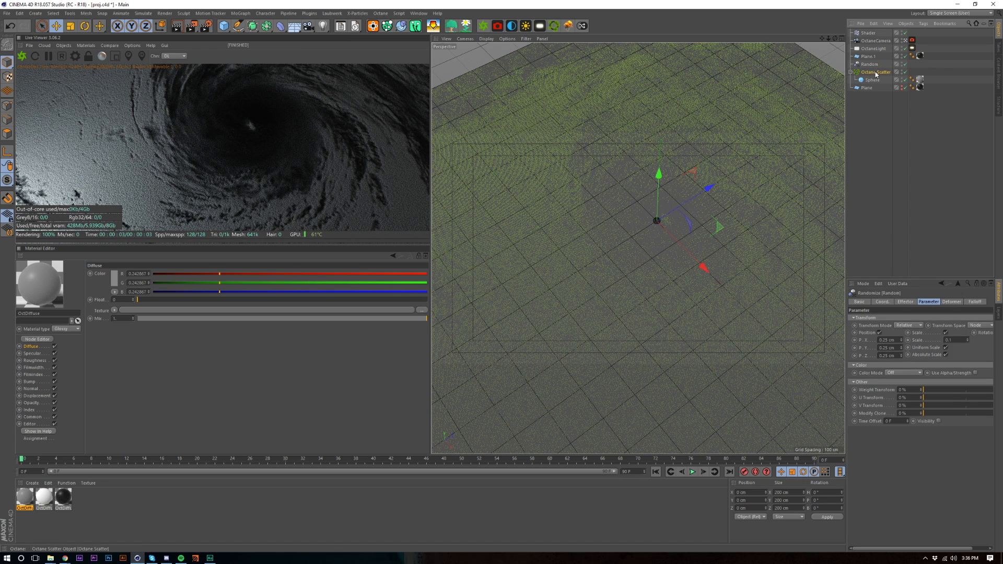
{"action": "left_click", "coordinate": [973, 302]}
{"action": "left_click_drag", "start_coordinate": [971, 304], "coordinate": [956, 324]}
Load a Noise shader into the Shader effector's custom shader channel and set the effector's scale to -0.5
{"action": "left_click", "coordinate": [870, 32]}
{"action": "left_click", "coordinate": [929, 302]}
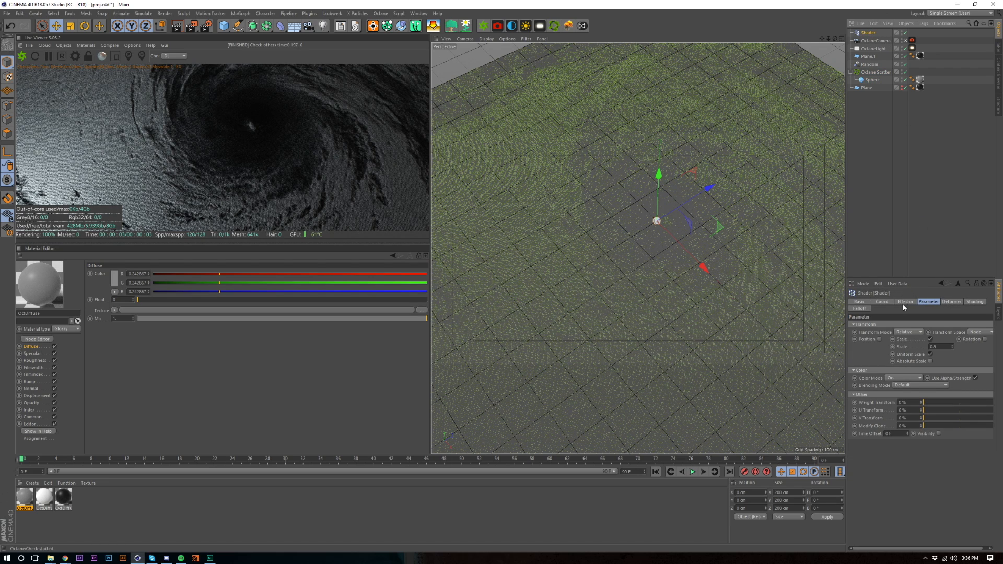
{"action": "left_click", "coordinate": [908, 302]}
{"action": "left_click", "coordinate": [972, 303]}
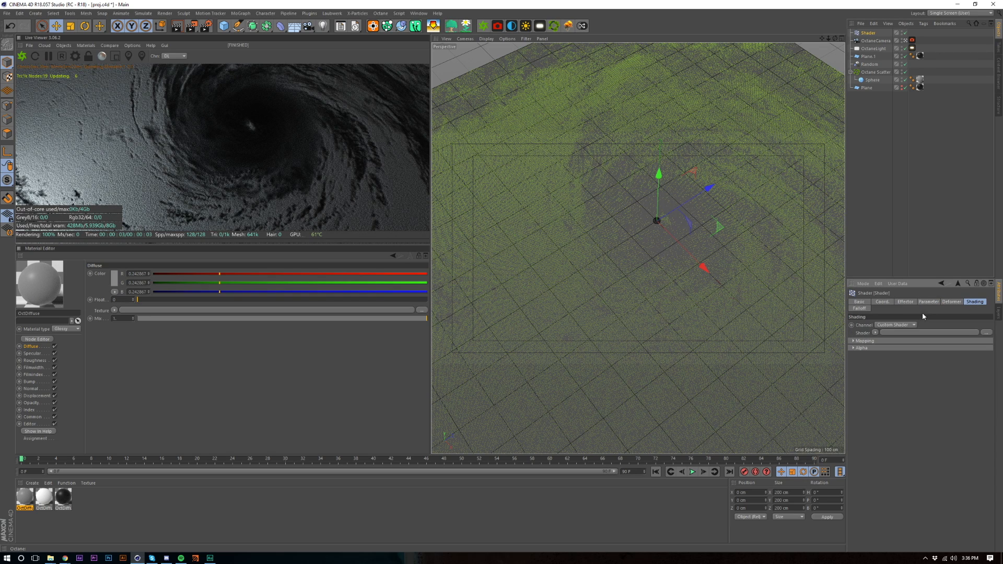
{"action": "left_click", "coordinate": [876, 332]}
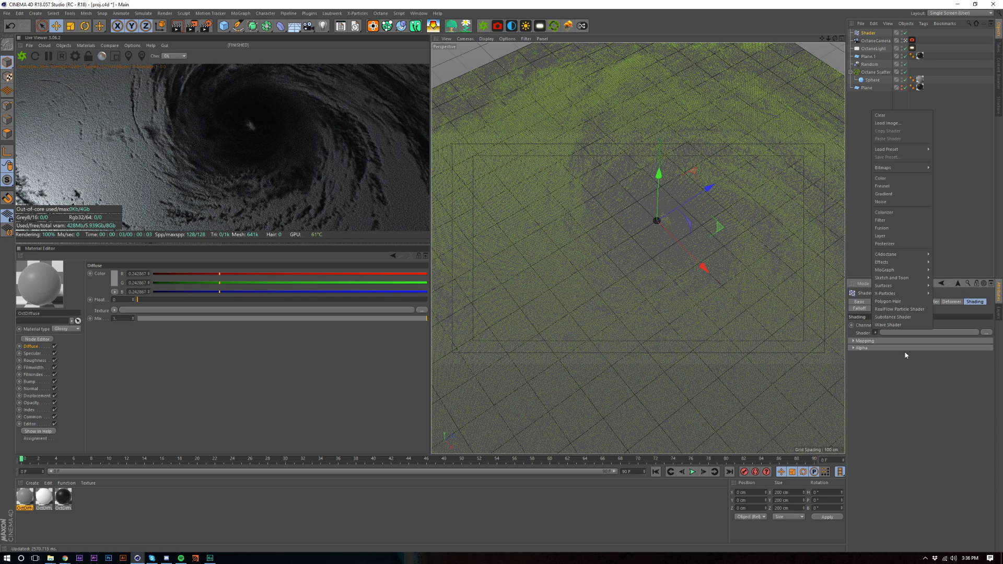
{"action": "left_click", "coordinate": [899, 202]}
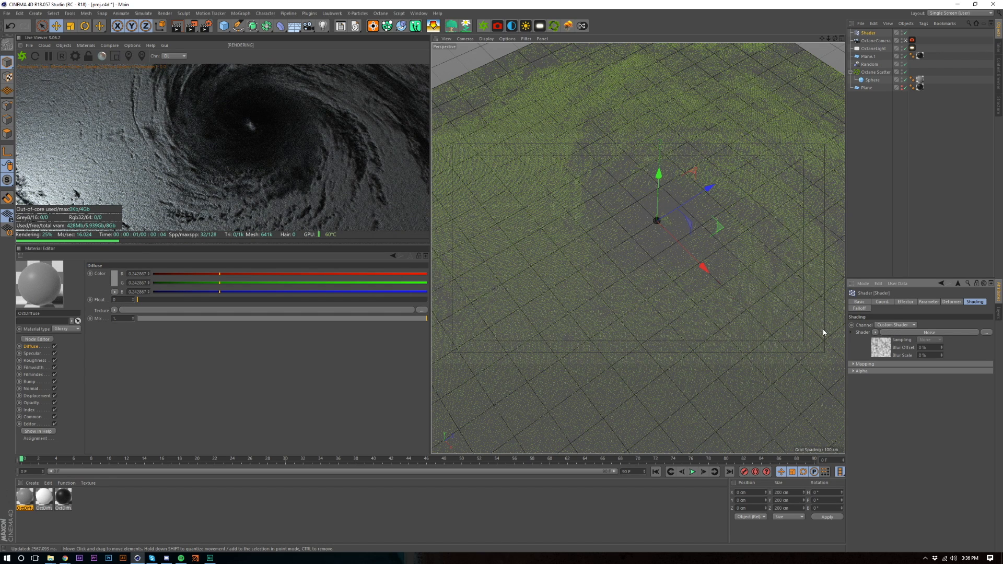
{"action": "left_click", "coordinate": [928, 301]}
{"action": "left_click_drag", "start_coordinate": [939, 347], "coordinate": [823, 365]}
{"action": "type", "text": "-.5"}
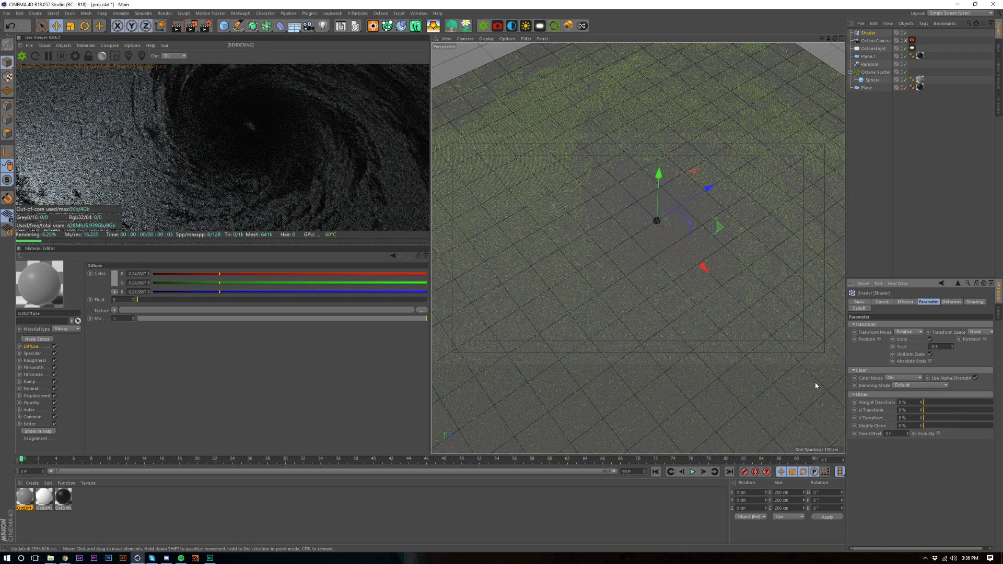
Set the scatter surface plane's width and height segments to 200
{"action": "left_click", "coordinate": [867, 89]}
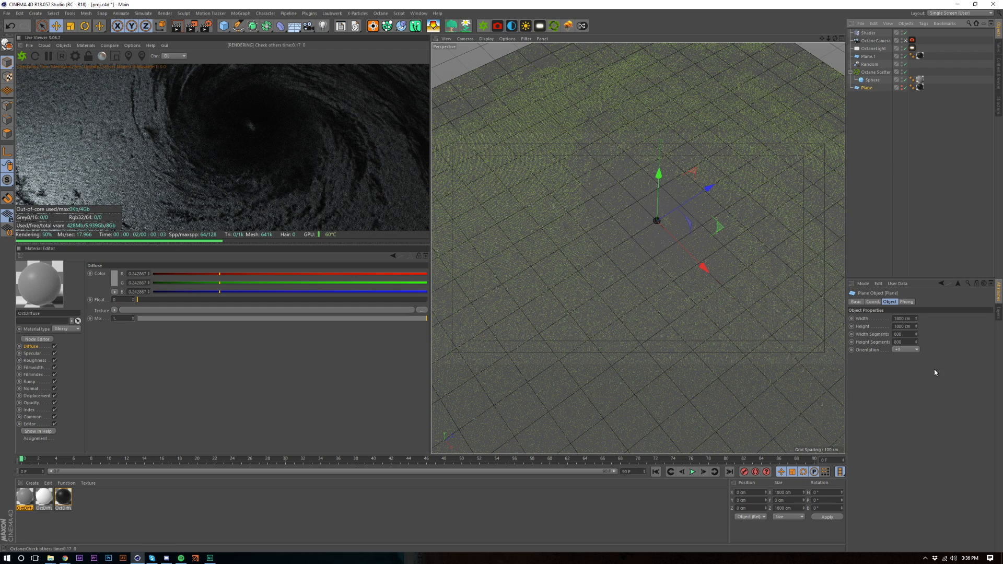
{"action": "left_click", "coordinate": [903, 334]}
{"action": "key", "text": "ctrl+a"}
{"action": "type", "text": "200"}
{"action": "key", "text": "Tab"}
{"action": "type", "text": "200"}
{"action": "key", "text": "Return"}
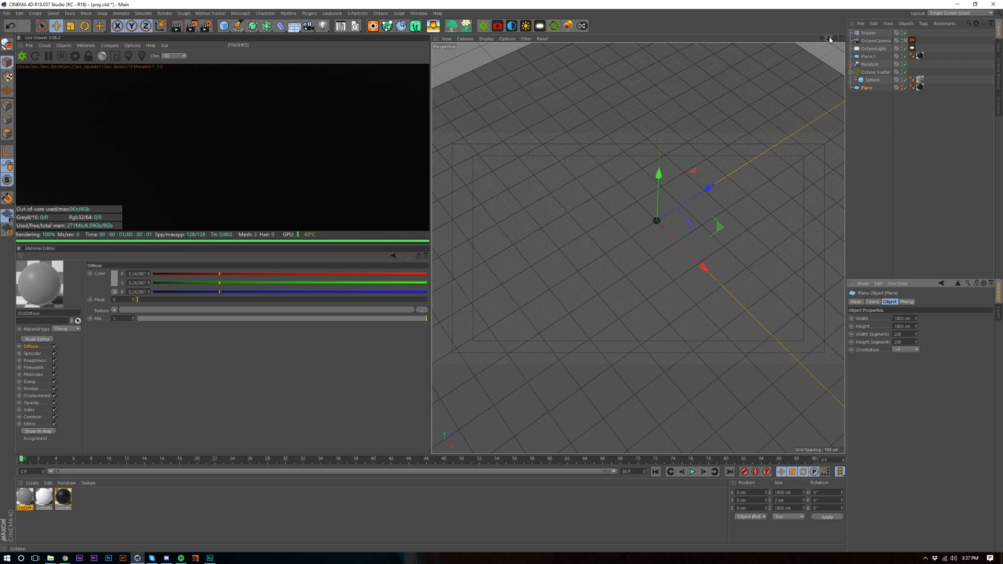
{"action": "left_click_drag", "start_coordinate": [829, 39], "coordinate": [784, 39]}
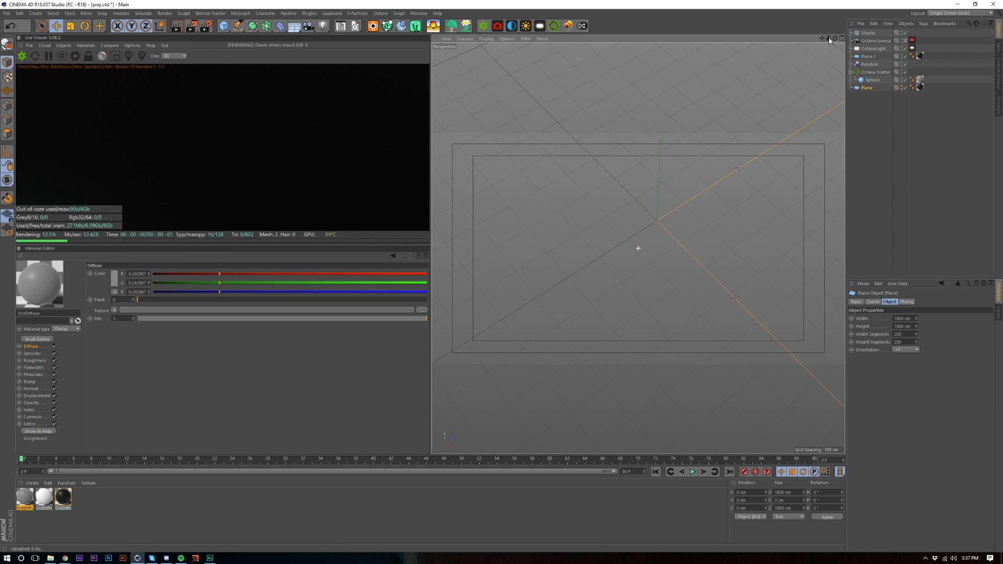
{"action": "key", "text": "ctrl+shift+z"}
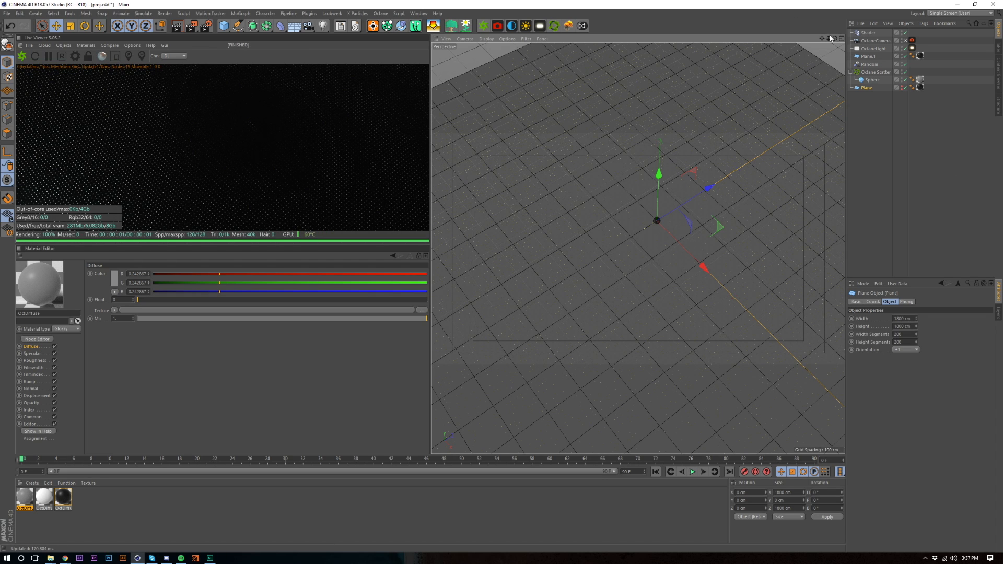
{"action": "left_click_drag", "start_coordinate": [829, 38], "coordinate": [829, 38]}
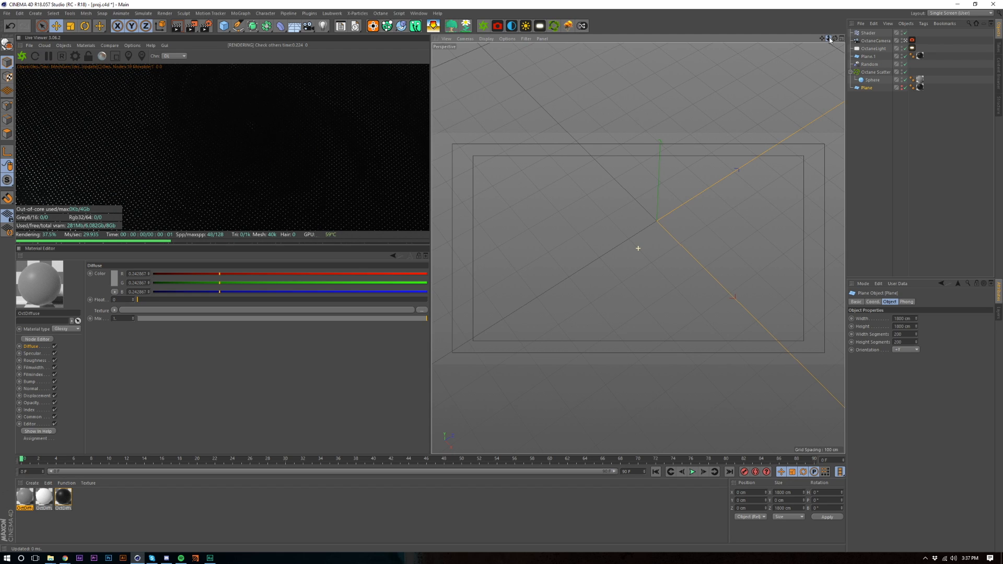
{"action": "left_click", "coordinate": [920, 183]}
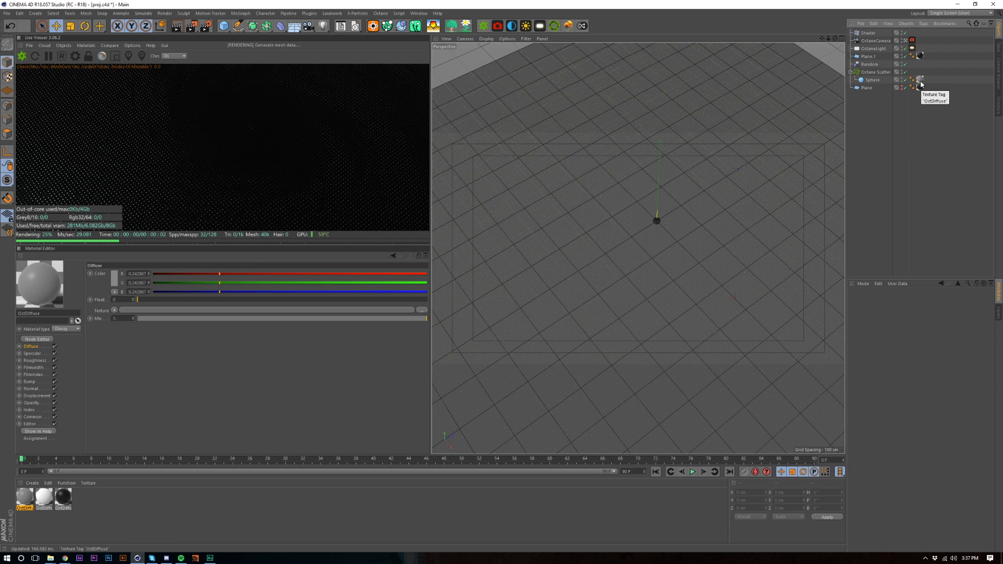
Set the Shader effector's noise contrast to 100% and its global scale to 3000%
{"action": "left_click", "coordinate": [868, 32]}
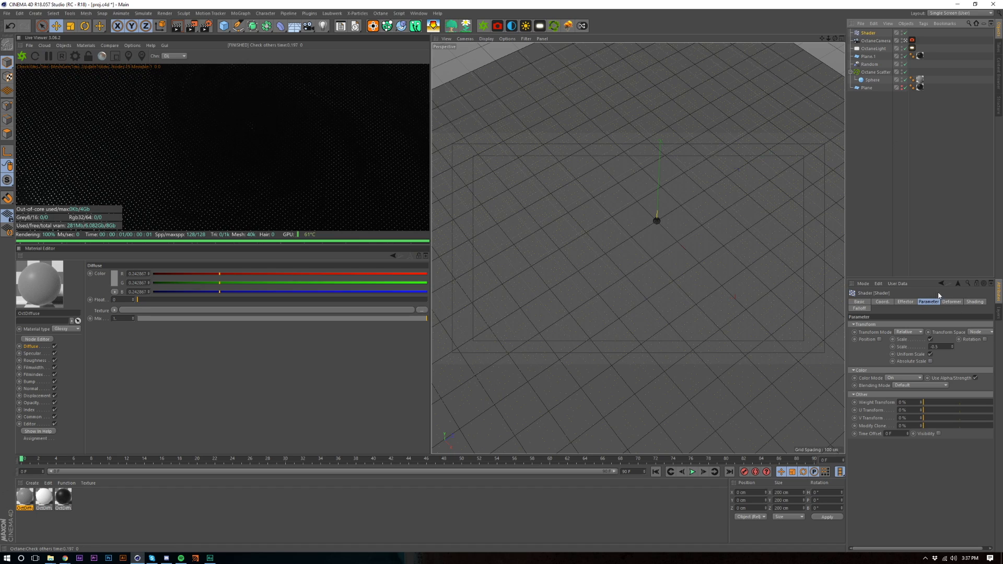
{"action": "left_click", "coordinate": [952, 301]}
{"action": "left_click", "coordinate": [974, 302]}
{"action": "left_click", "coordinate": [880, 349]}
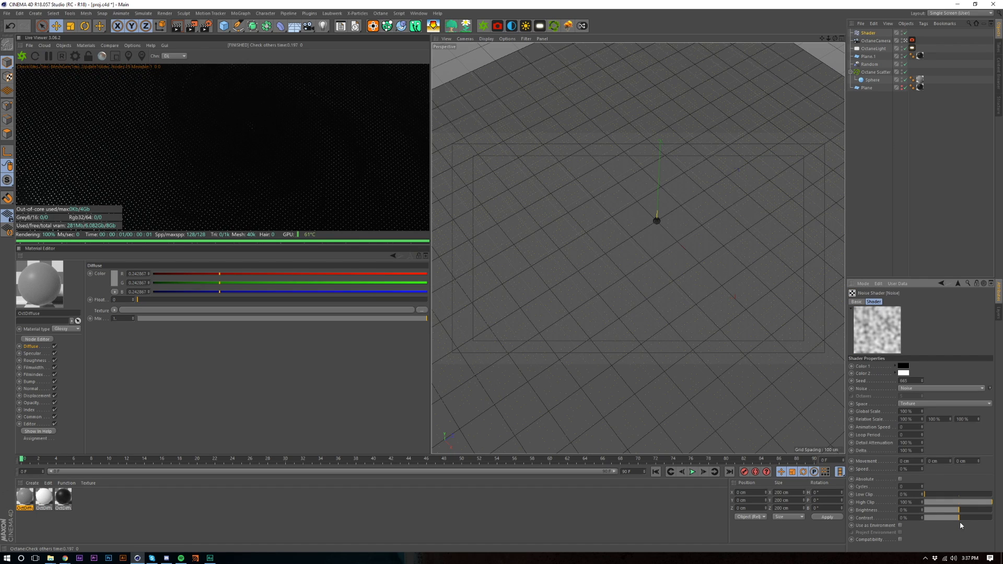
{"action": "left_click_drag", "start_coordinate": [976, 520], "coordinate": [993, 518]}
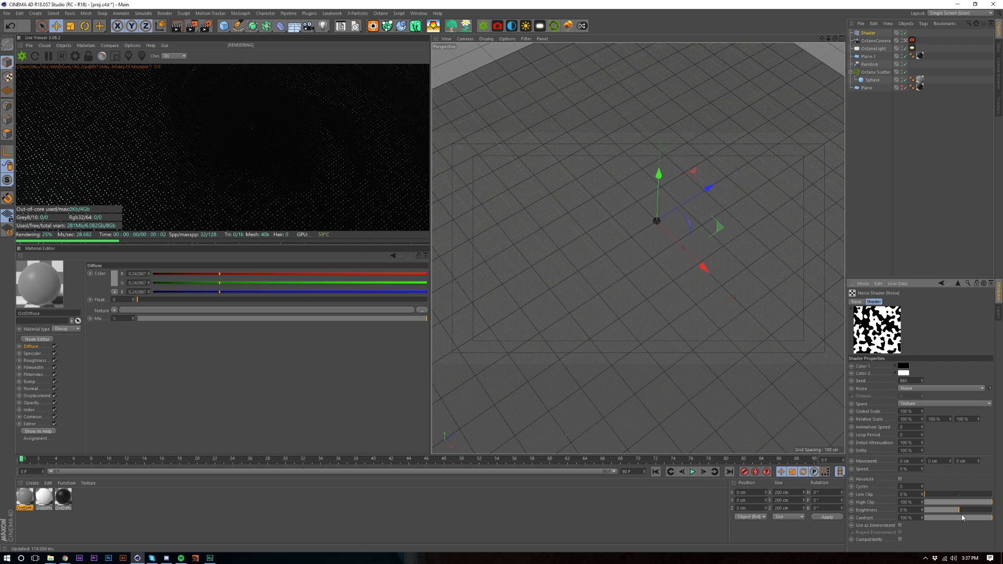
{"action": "double_click", "coordinate": [917, 410]}
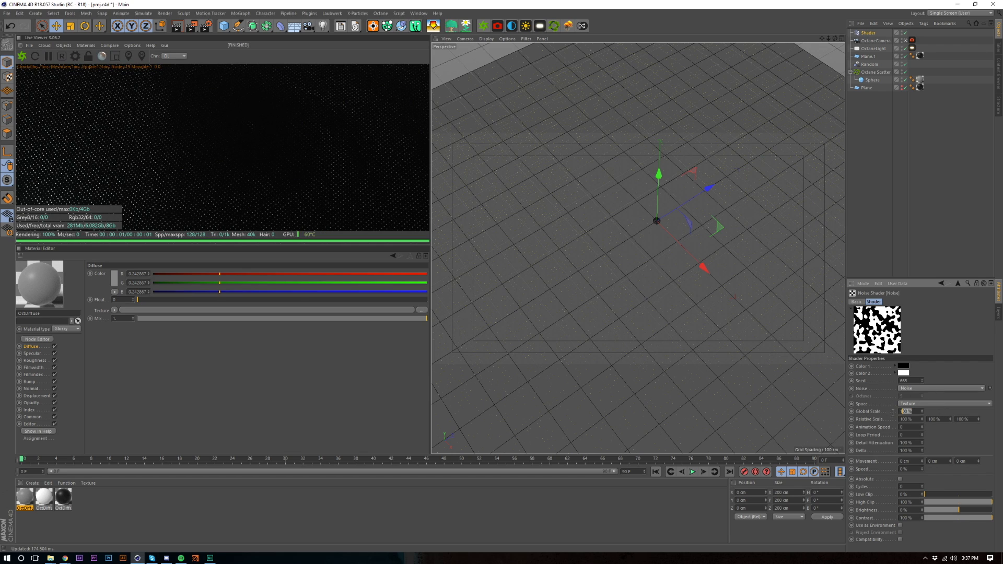
{"action": "type", "text": "3000"}
{"action": "key", "text": "Return"}
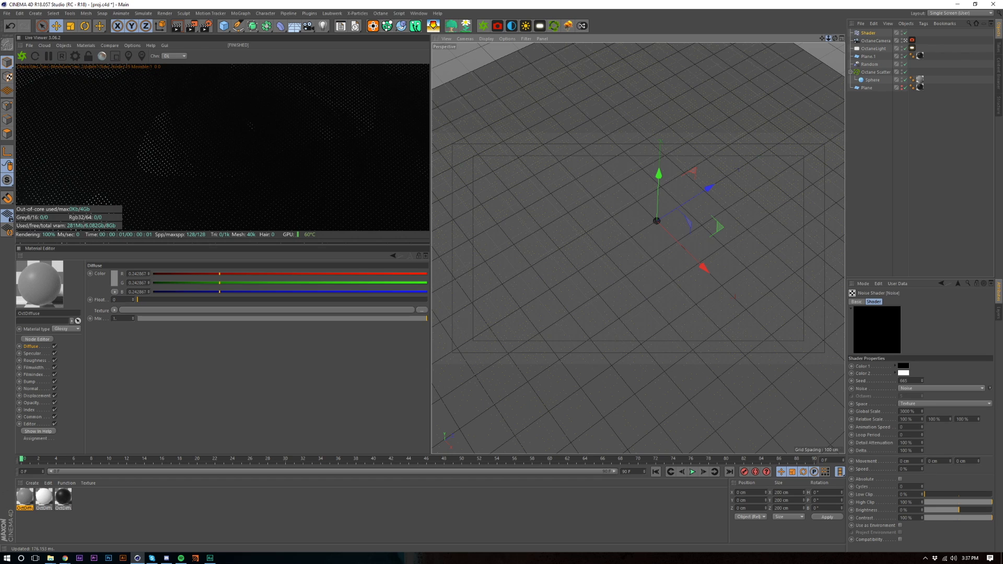
Try the Wavy Turbulence and Pezo noise types, and set the effector's noise to Voronoi 1
{"action": "left_click_drag", "start_coordinate": [829, 38], "coordinate": [829, 40]}
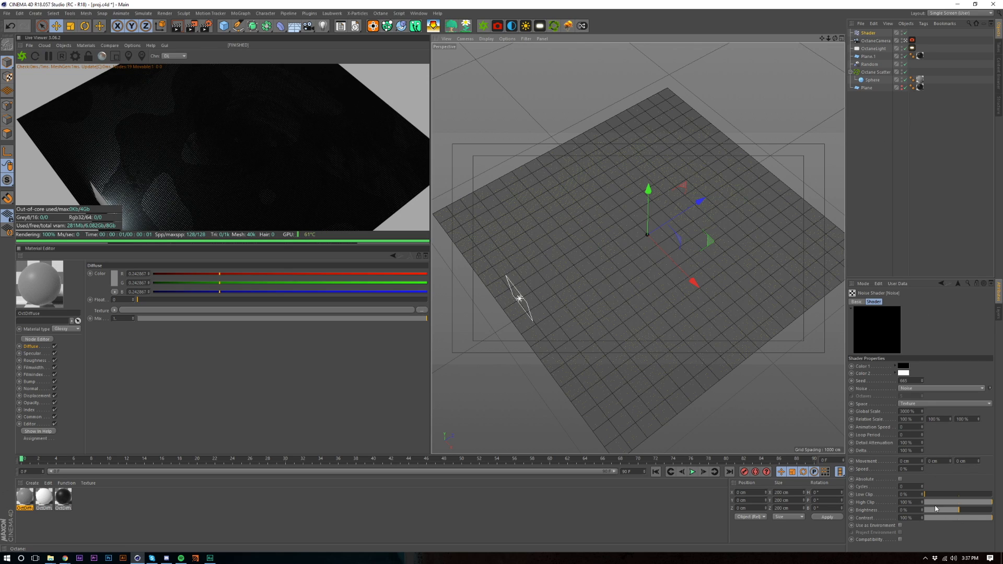
{"action": "left_click", "coordinate": [929, 389]}
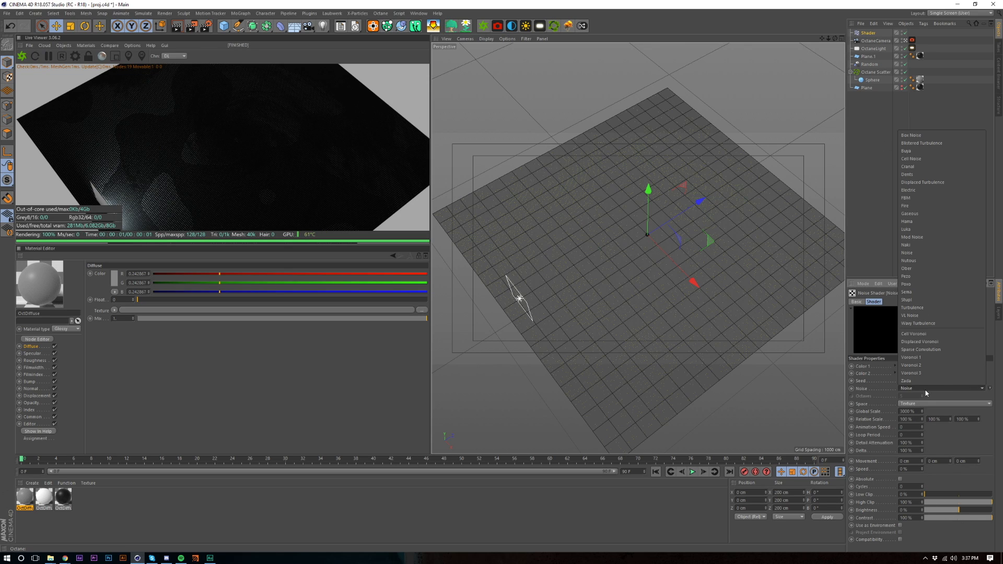
{"action": "left_click", "coordinate": [919, 324]}
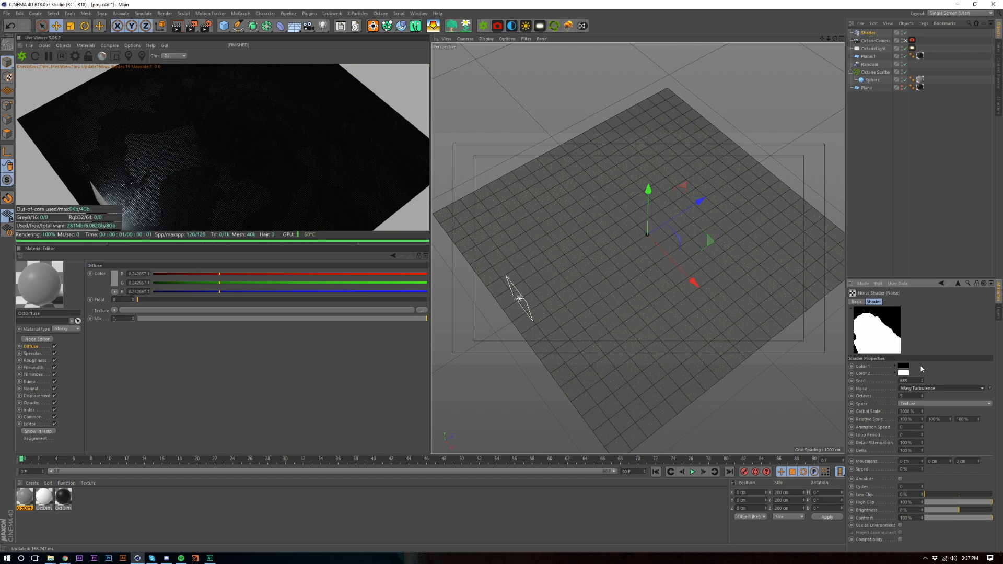
{"action": "left_click", "coordinate": [925, 388]}
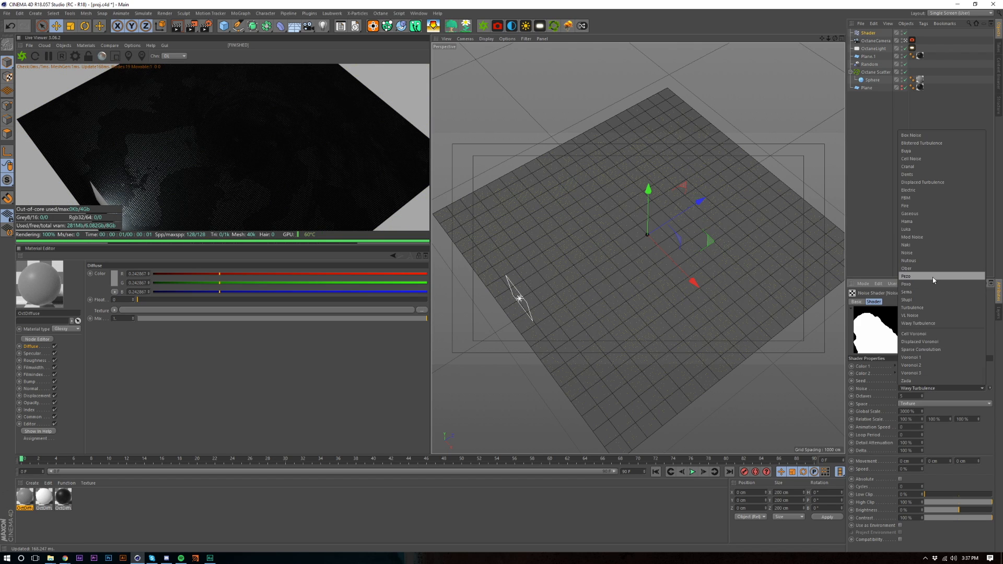
{"action": "left_click", "coordinate": [933, 277]}
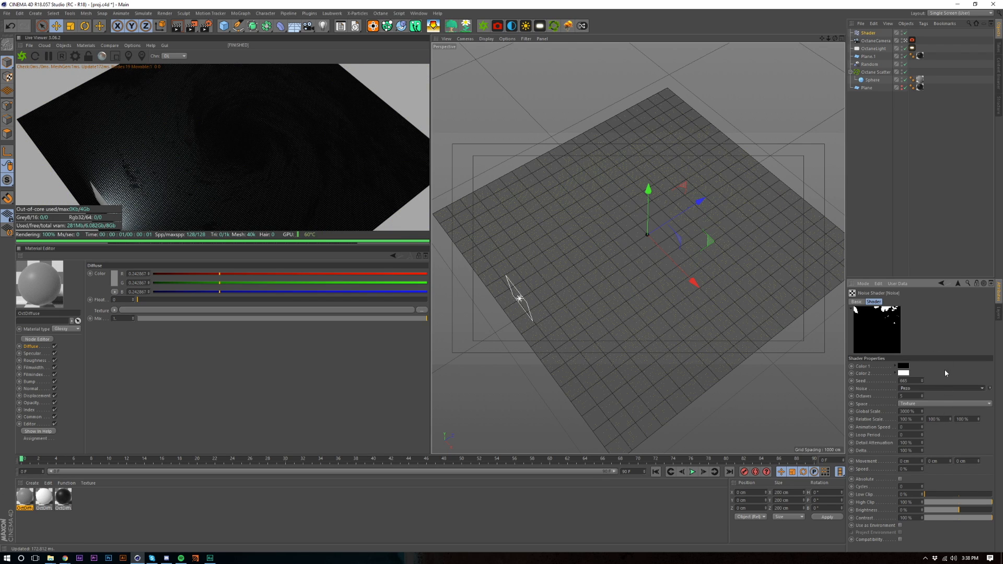
{"action": "left_click", "coordinate": [926, 387]}
{"action": "left_click", "coordinate": [930, 353]}
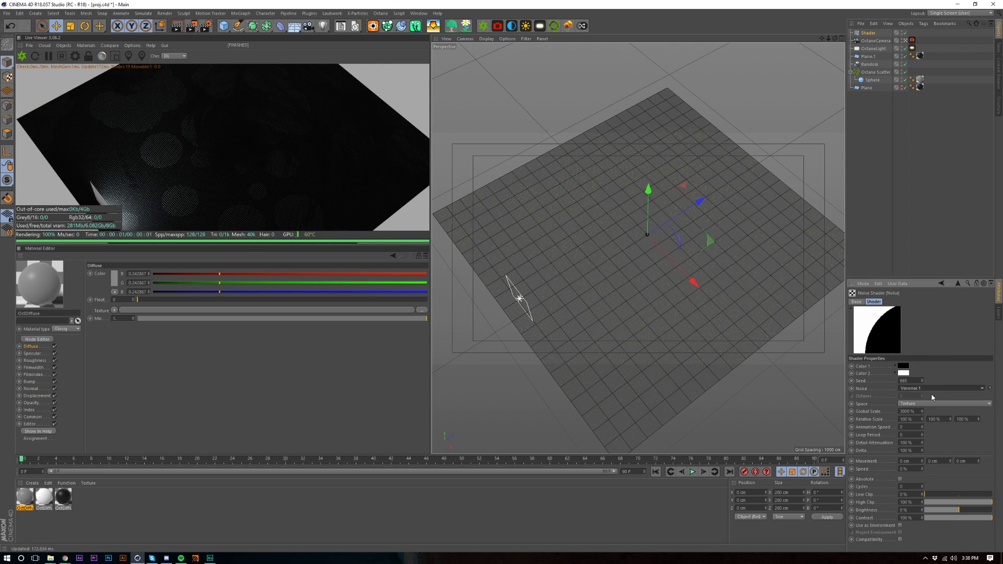
Try a contrast of 5% on the Voronoi 1 noise, and set it to 25%
{"action": "double_click", "coordinate": [913, 519]}
{"action": "type", "text": "5"}
{"action": "key", "text": "Return"}
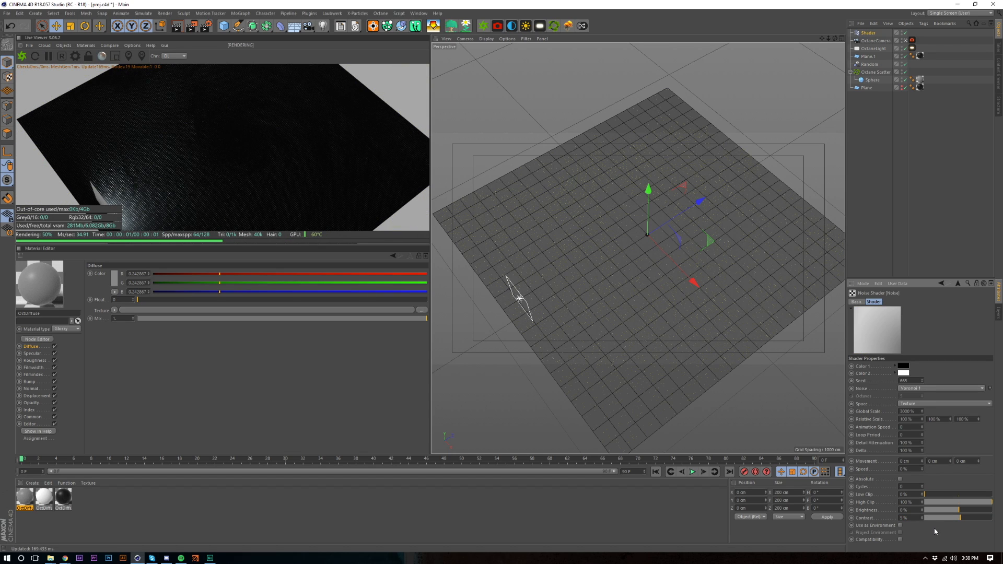
{"action": "double_click", "coordinate": [910, 518]}
{"action": "type", "text": "25"}
{"action": "key", "text": "Return"}
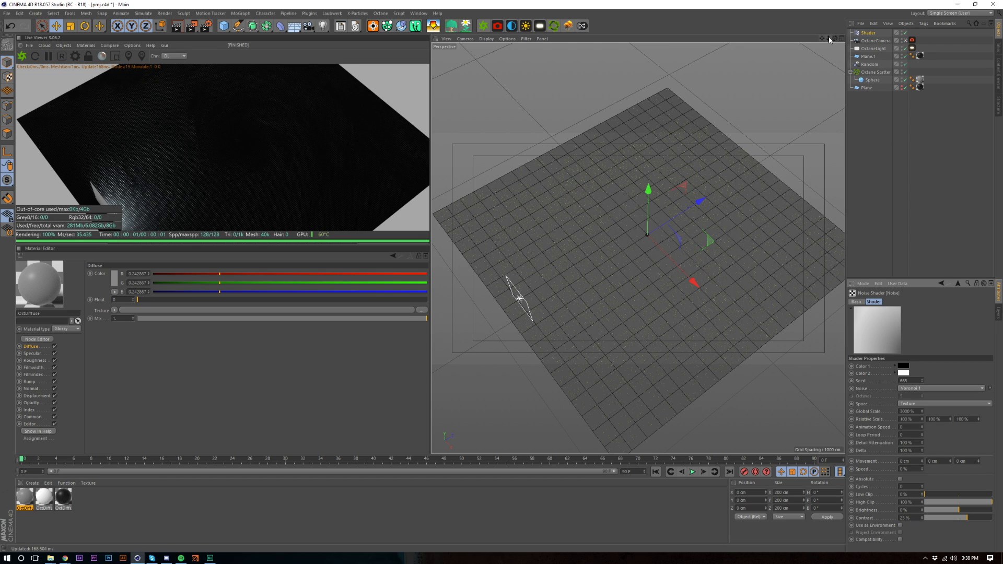
{"action": "left_click_drag", "start_coordinate": [828, 38], "coordinate": [829, 46]}
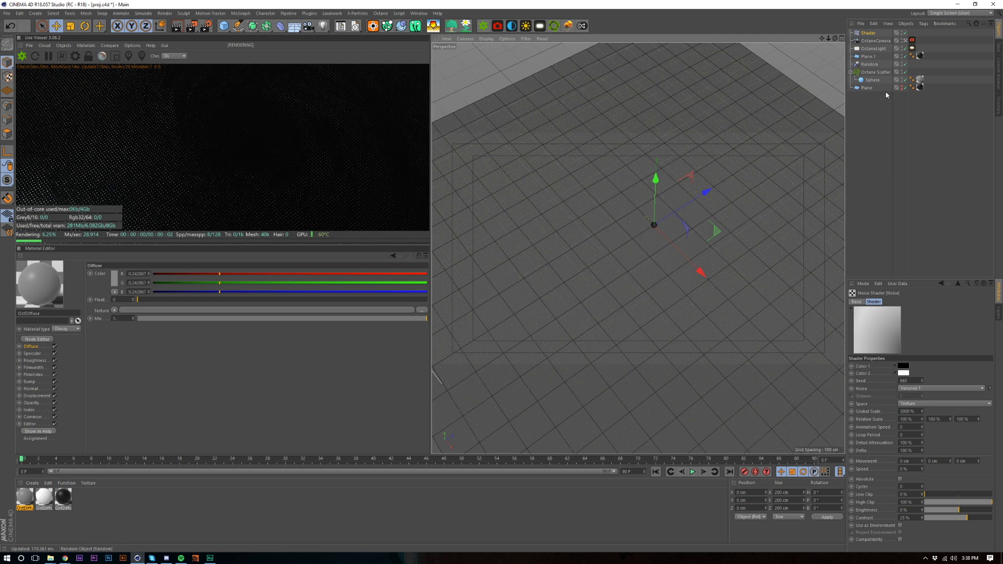
Set the scatter surface plane's width and height segments to 800
{"action": "left_click", "coordinate": [939, 122]}
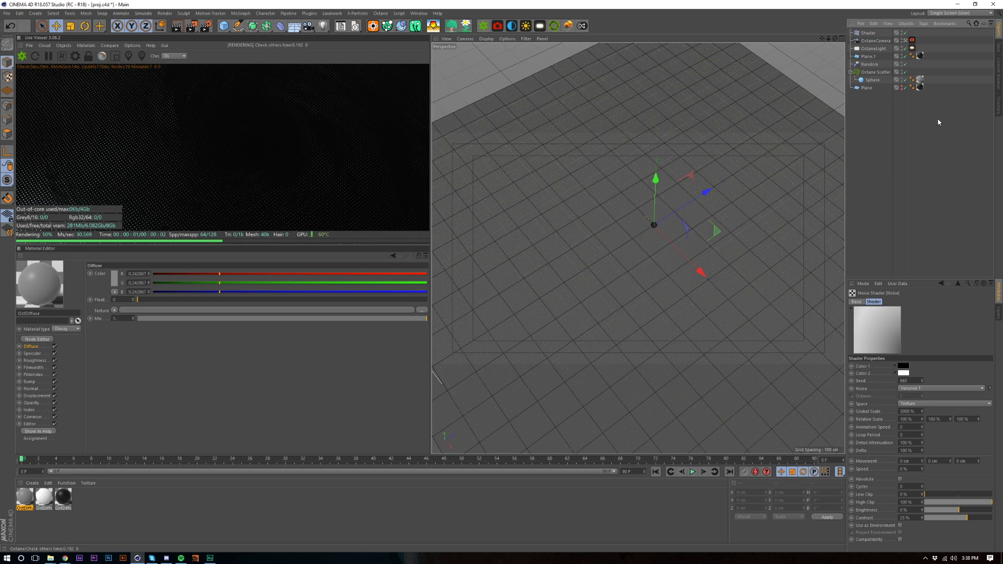
{"action": "left_click", "coordinate": [867, 87]}
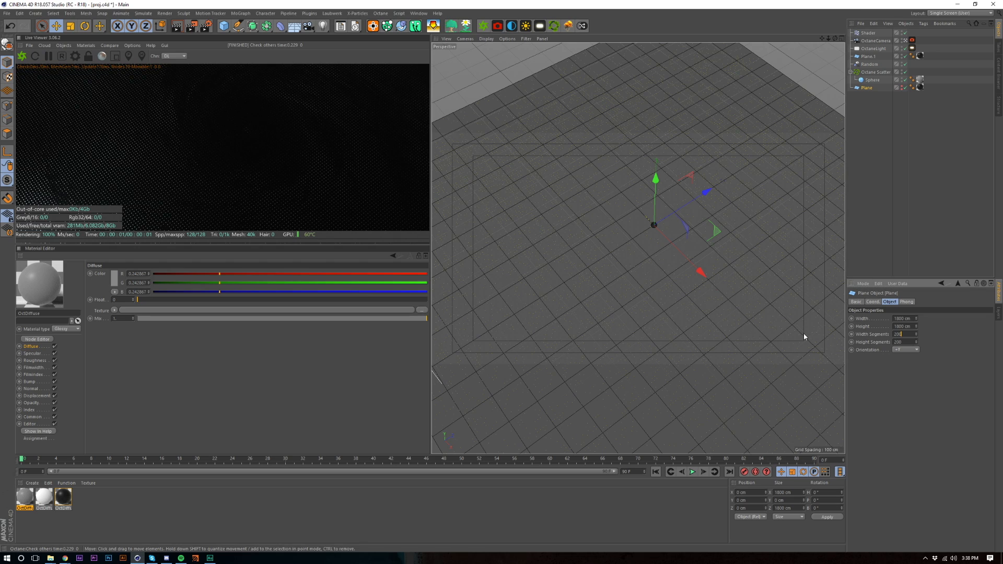
{"action": "key", "text": "Return"}
{"action": "type", "text": "800"}
{"action": "key", "text": "Tab"}
{"action": "type", "text": "800"}
{"action": "key", "text": "Return"}
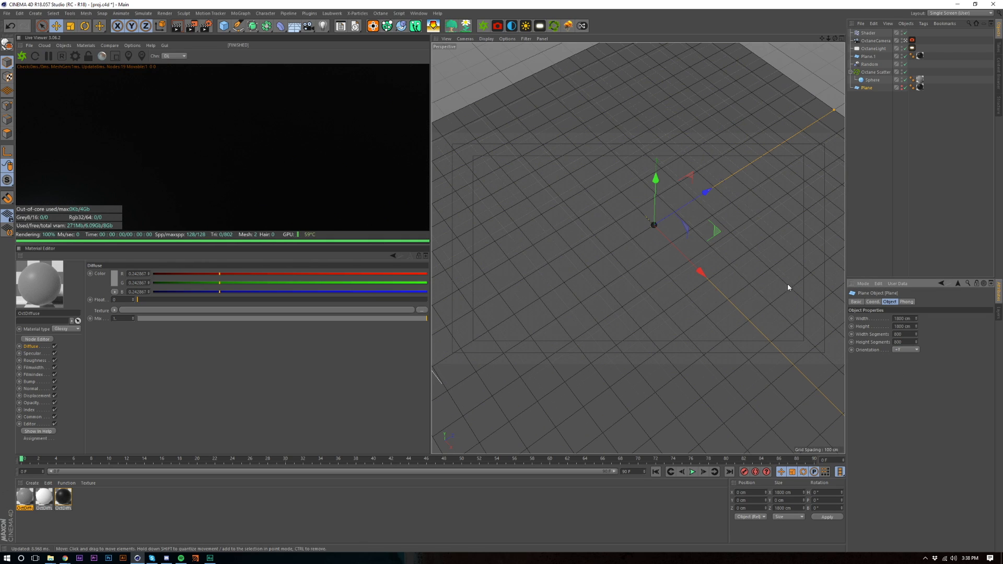
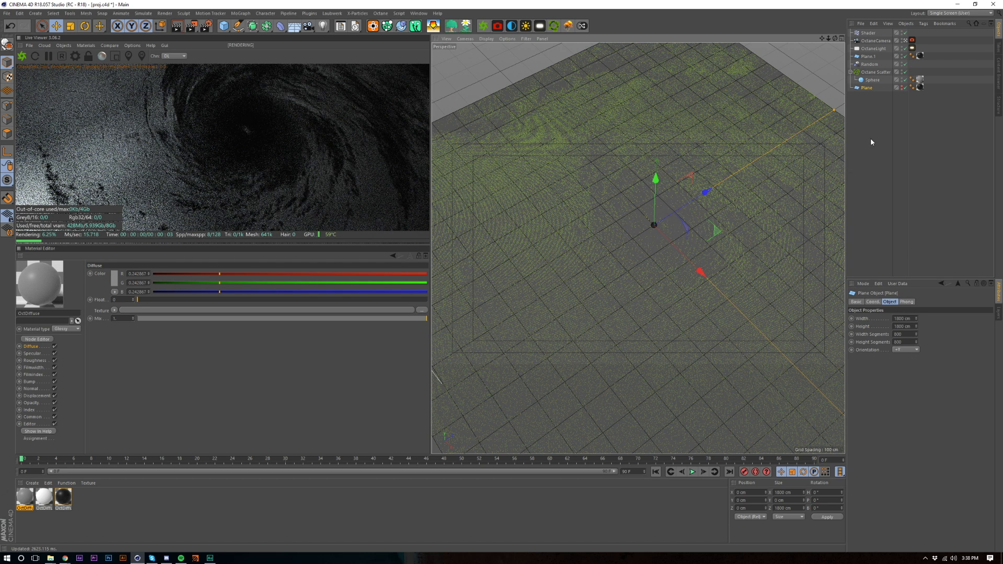
{"action": "left_click", "coordinate": [895, 172]}
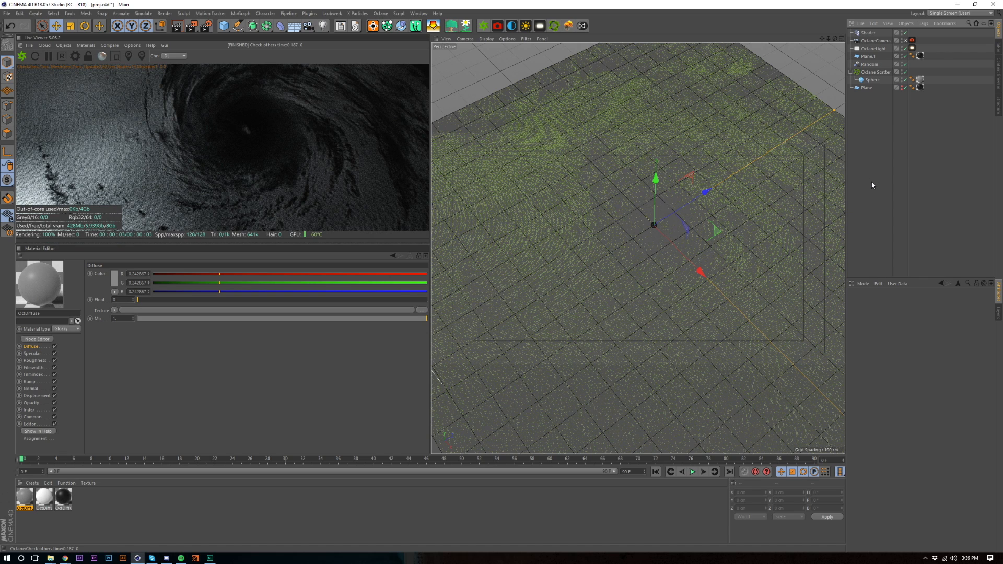
{"action": "left_click", "coordinate": [800, 309]}
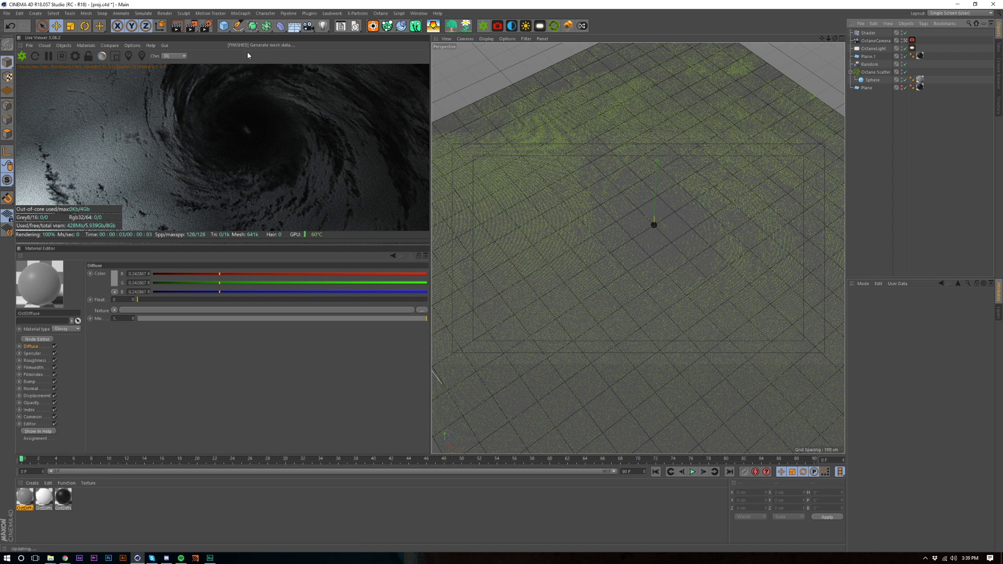
Compare the Pathtracing kernel with Directlighting in the Octane settings, keep Directlighting, and set its maximum samples to 3819
{"action": "left_click", "coordinate": [75, 56]}
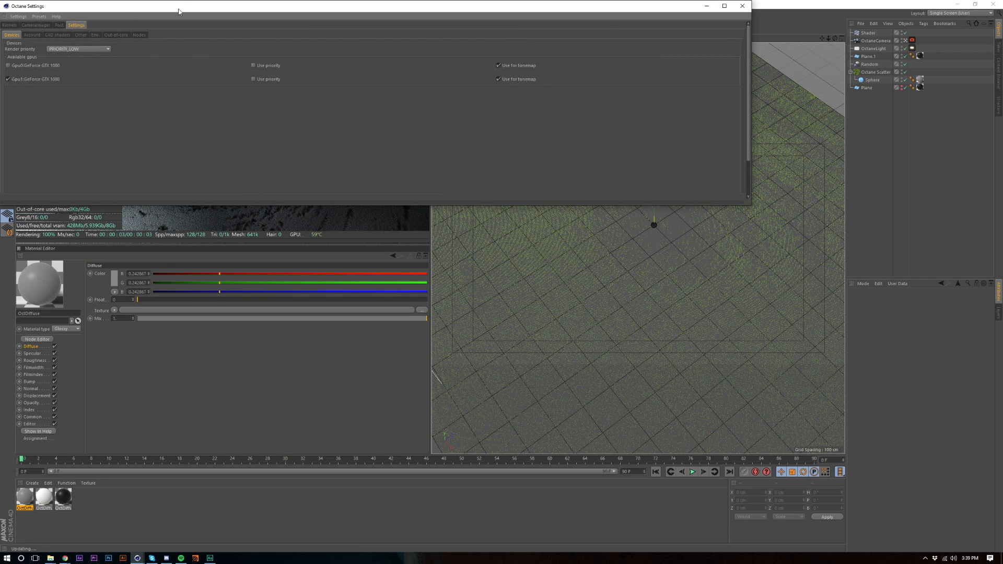
{"action": "left_click_drag", "start_coordinate": [178, 12], "coordinate": [425, 203]}
{"action": "left_click", "coordinate": [258, 217]}
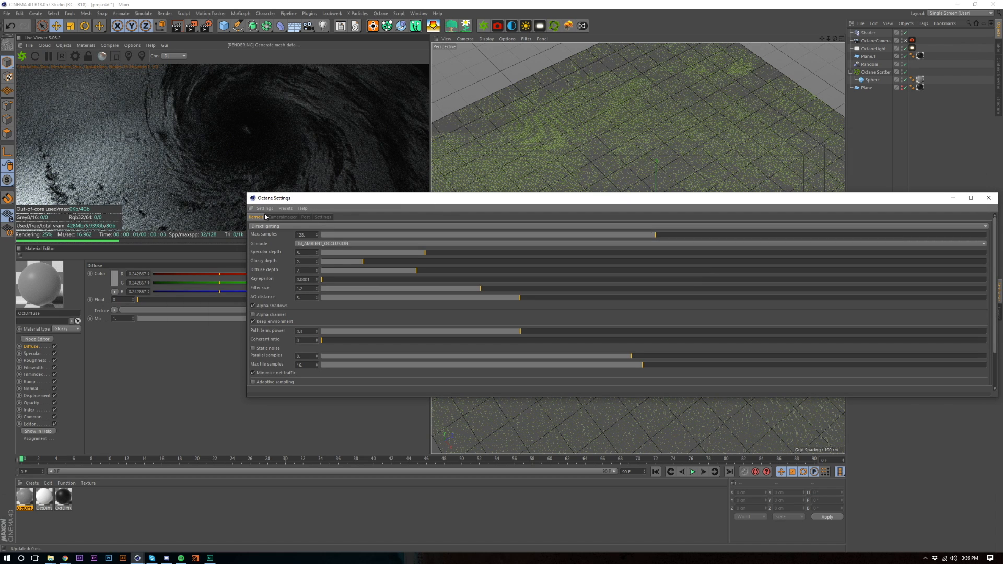
{"action": "left_click", "coordinate": [291, 226]}
{"action": "left_click", "coordinate": [291, 234]}
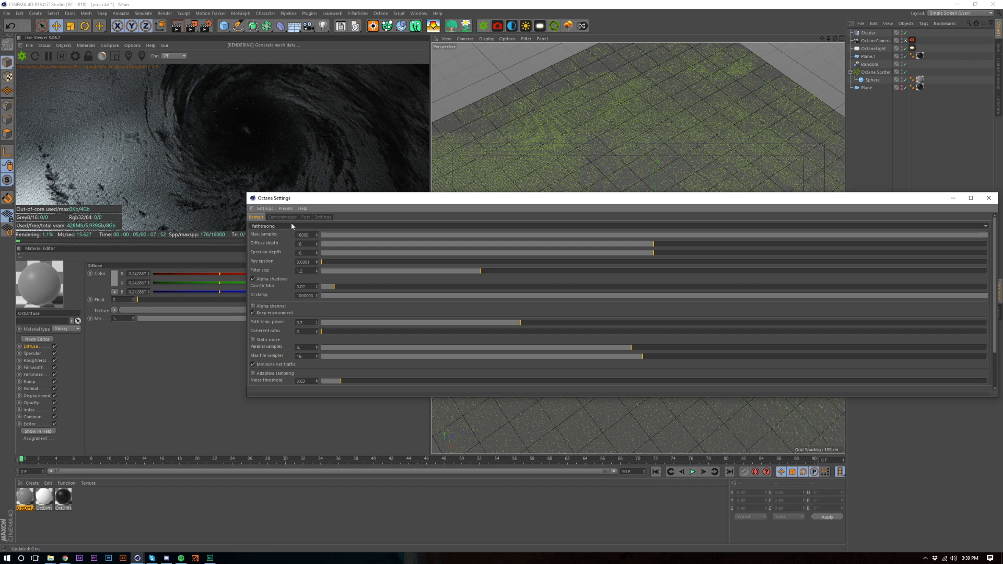
{"action": "scroll", "coordinate": [290, 227], "scroll_direction": "up", "scroll_amount": 1}
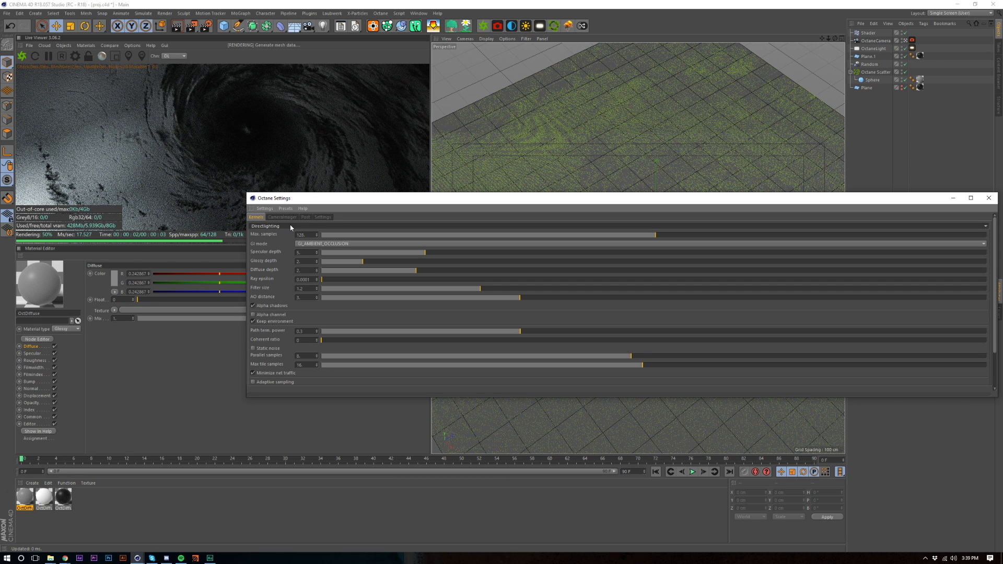
{"action": "scroll", "coordinate": [290, 228], "scroll_direction": "down", "scroll_amount": 1}
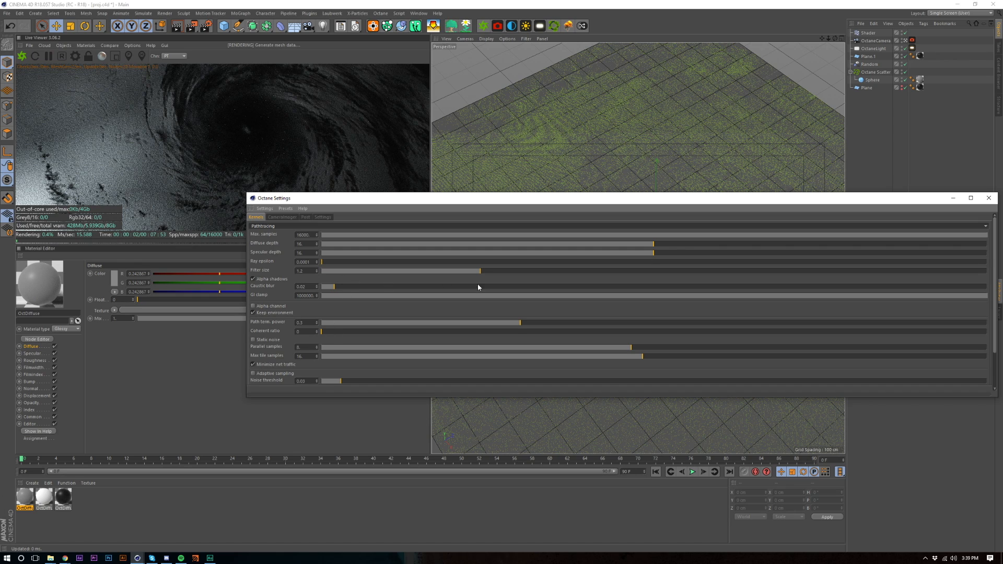
{"action": "left_click_drag", "start_coordinate": [394, 287], "coordinate": [982, 291]}
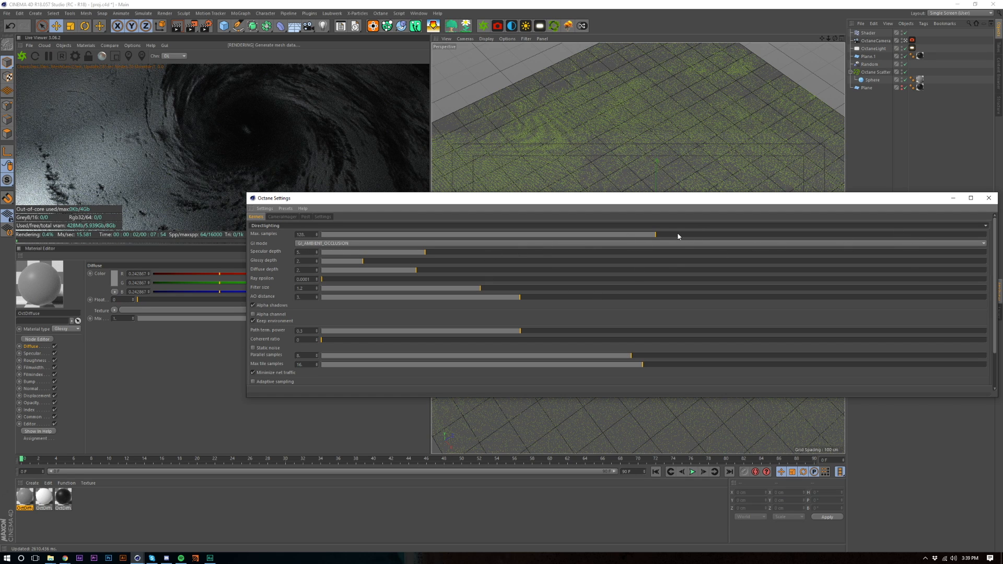
{"action": "left_click_drag", "start_coordinate": [679, 234], "coordinate": [889, 235]}
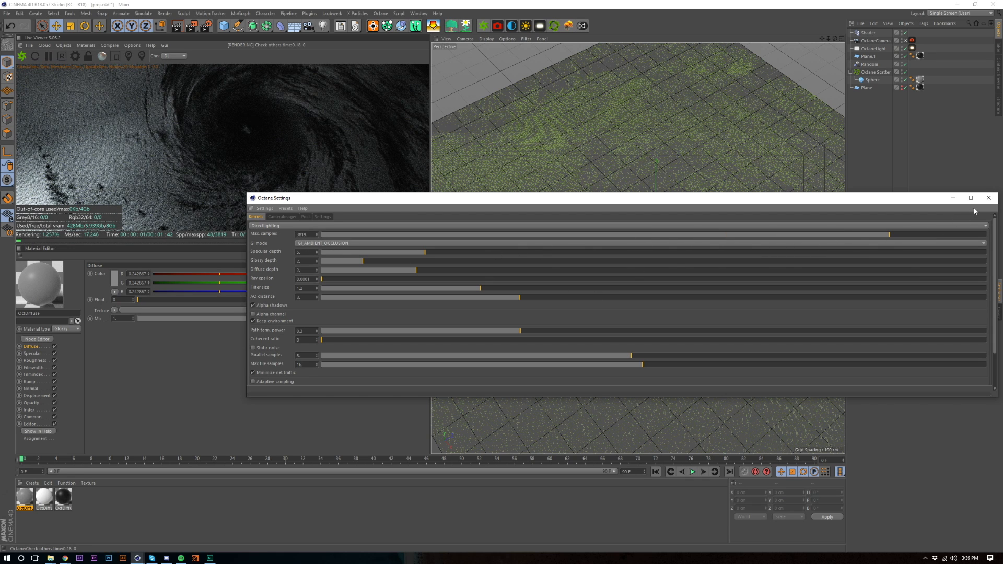
{"action": "left_click", "coordinate": [989, 198]}
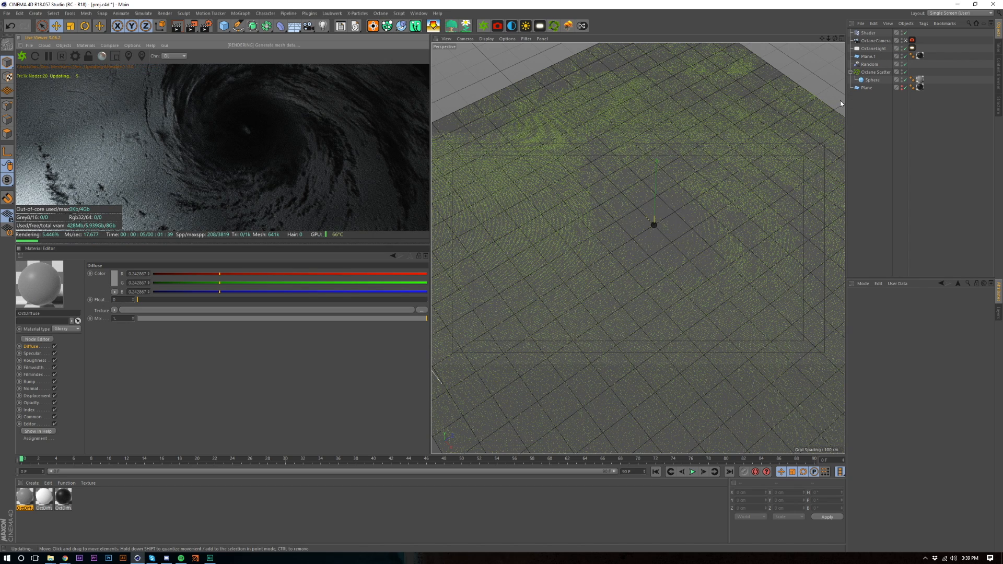
Try a scale of -1 on the Random effector, and set it to -0.25
{"action": "left_click", "coordinate": [870, 63]}
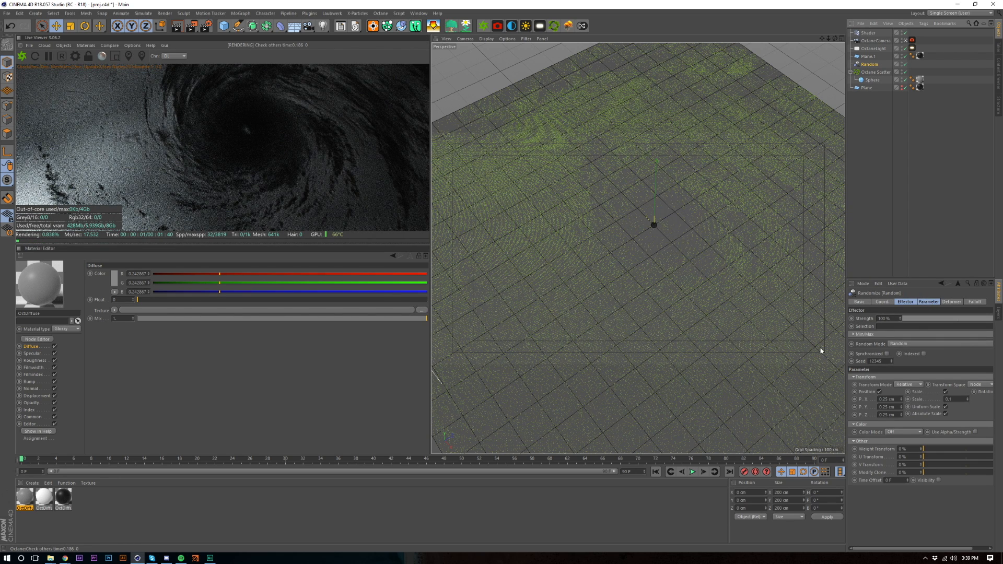
{"action": "left_click", "coordinate": [935, 302]}
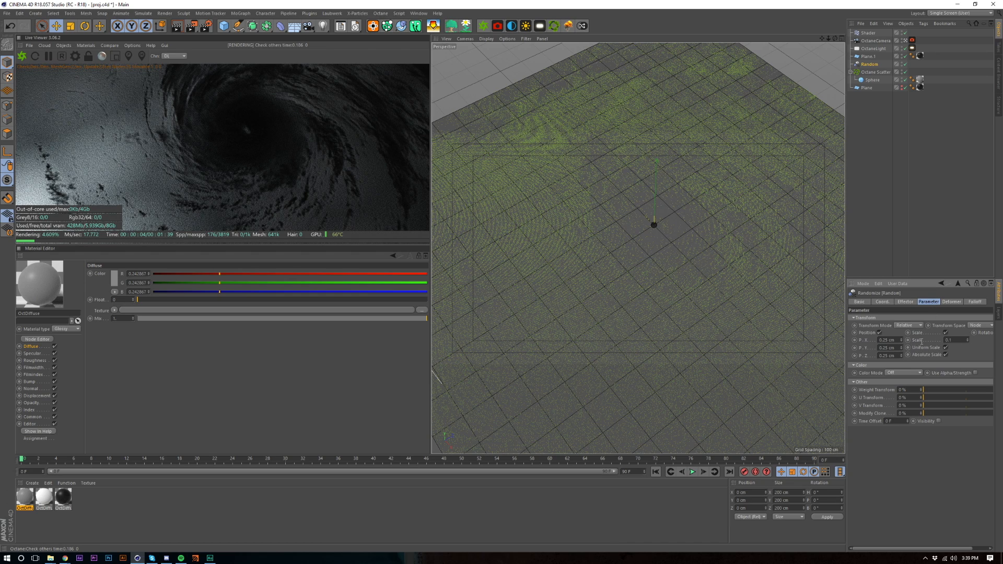
{"action": "left_click_drag", "start_coordinate": [922, 342], "coordinate": [921, 345]}
{"action": "type", "text": "-1"}
{"action": "key", "text": "Return"}
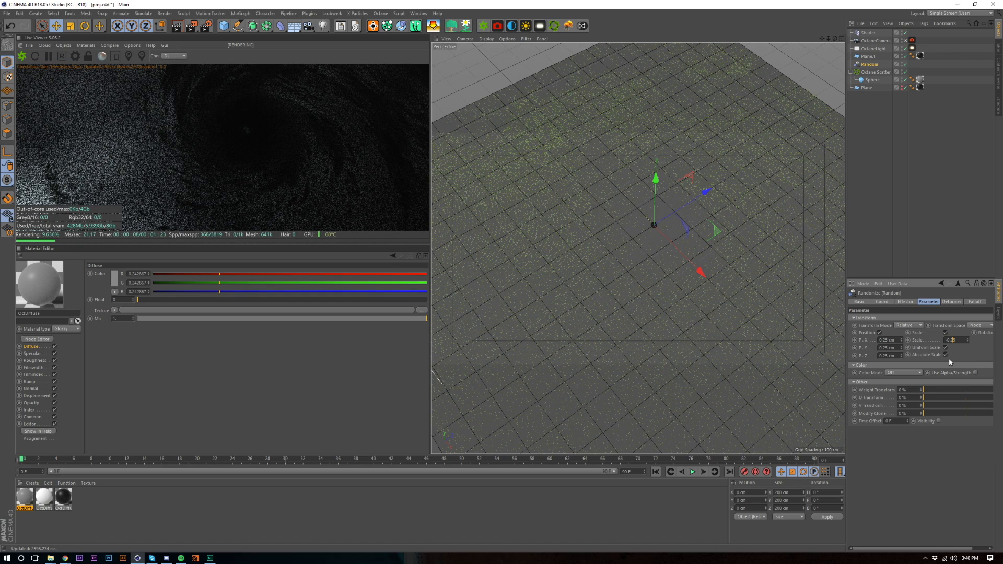
{"action": "key", "text": "Return"}
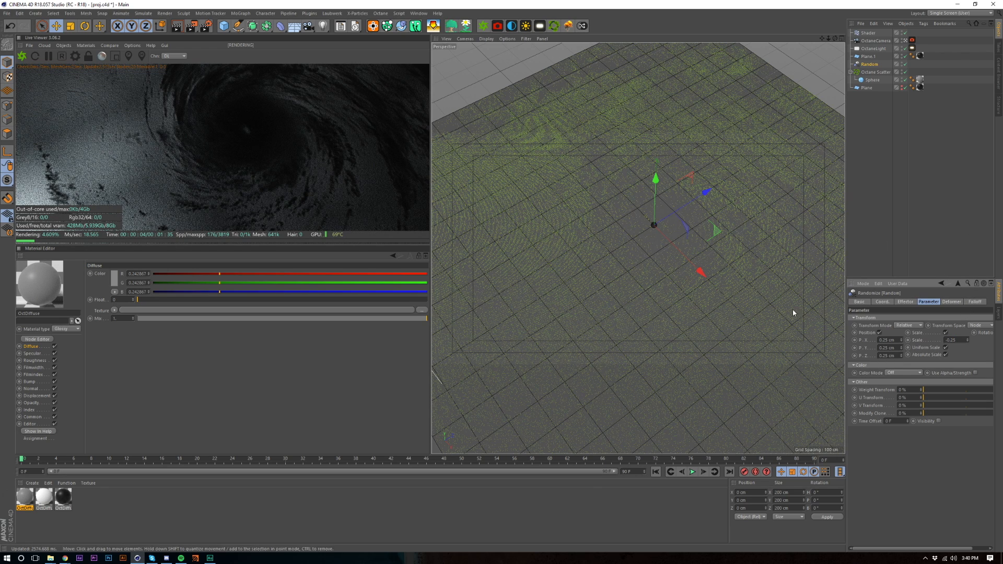
{"action": "left_click", "coordinate": [981, 190]}
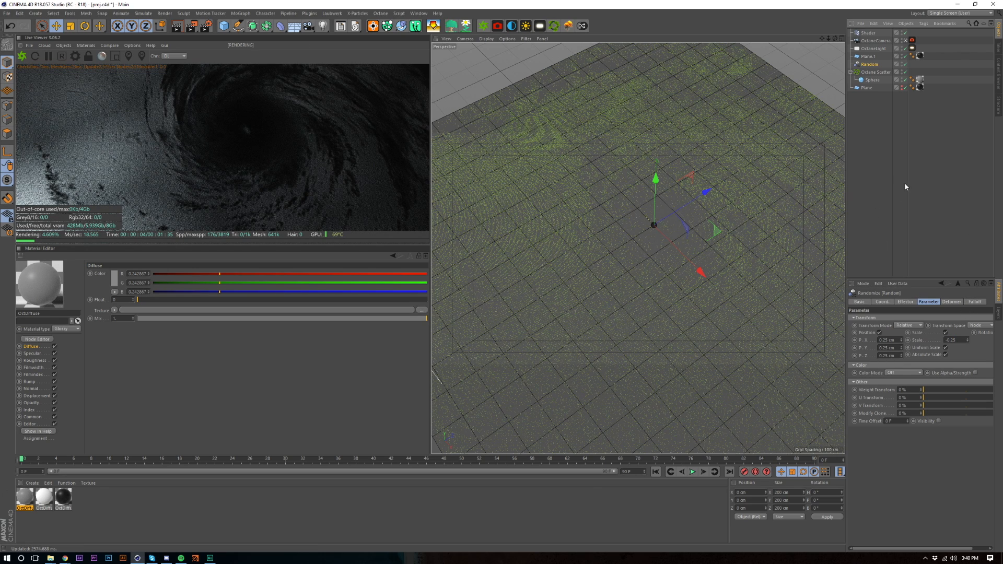
Reduce the scatter surface plane's width and height segments to 200
{"action": "left_click", "coordinate": [871, 34]}
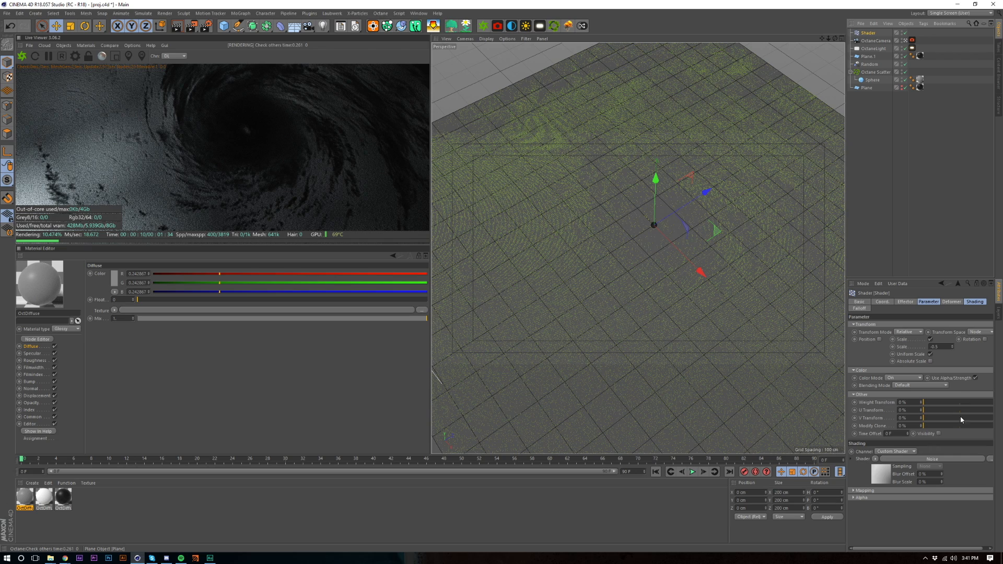
{"action": "left_click", "coordinate": [867, 88]}
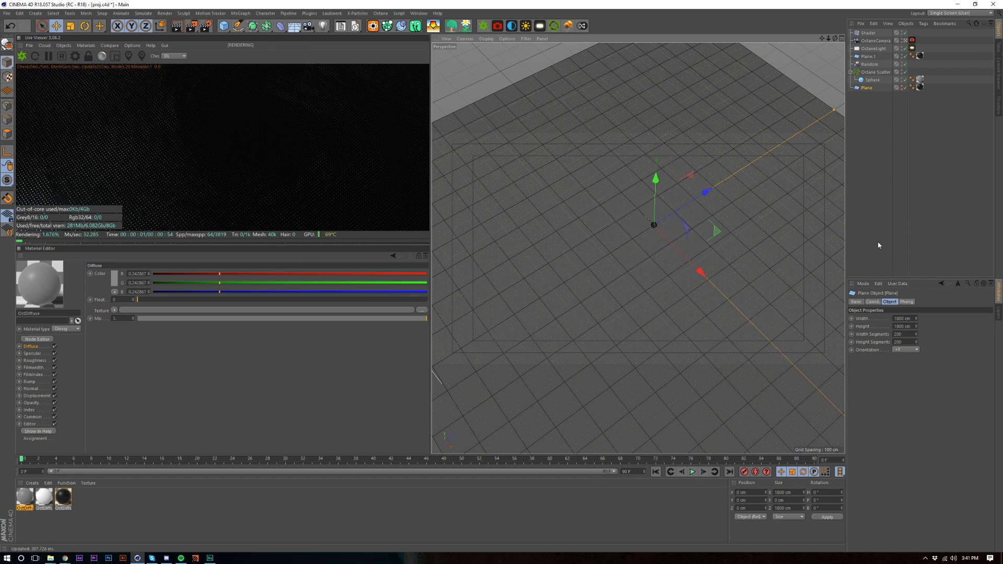
Set the Shader effector's uniform scale to -1
{"action": "left_click", "coordinate": [869, 33]}
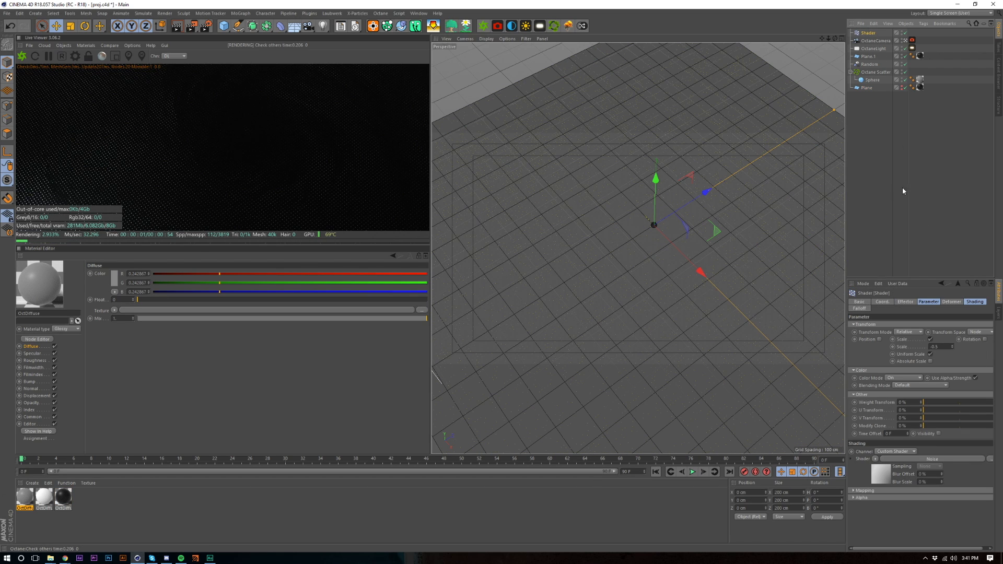
{"action": "left_click", "coordinate": [928, 302]}
{"action": "left_click_drag", "start_coordinate": [940, 347], "coordinate": [919, 355]}
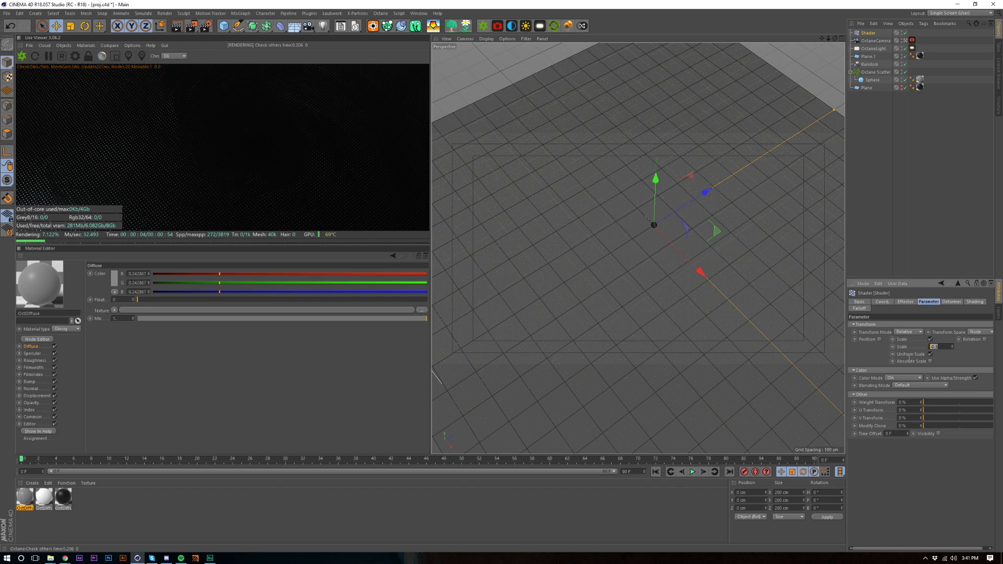
{"action": "type", "text": "-1"}
Set the global scale of the effector's Voronoi 1 noise to 1000%, and switch Octane Scatter off and on again
{"action": "left_click", "coordinate": [975, 302]}
{"action": "left_click", "coordinate": [886, 344]}
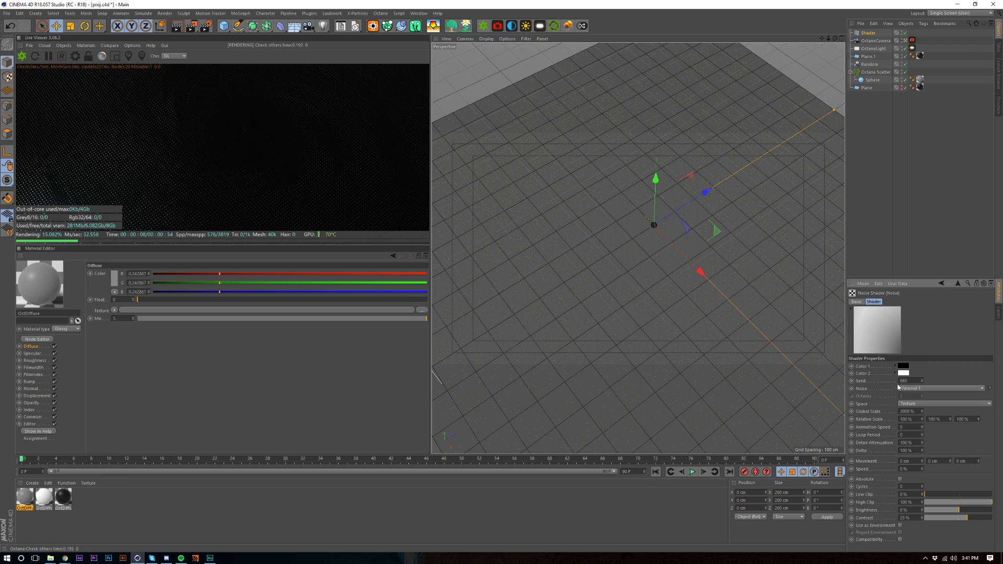
{"action": "double_click", "coordinate": [912, 411]}
{"action": "type", "text": "100"}
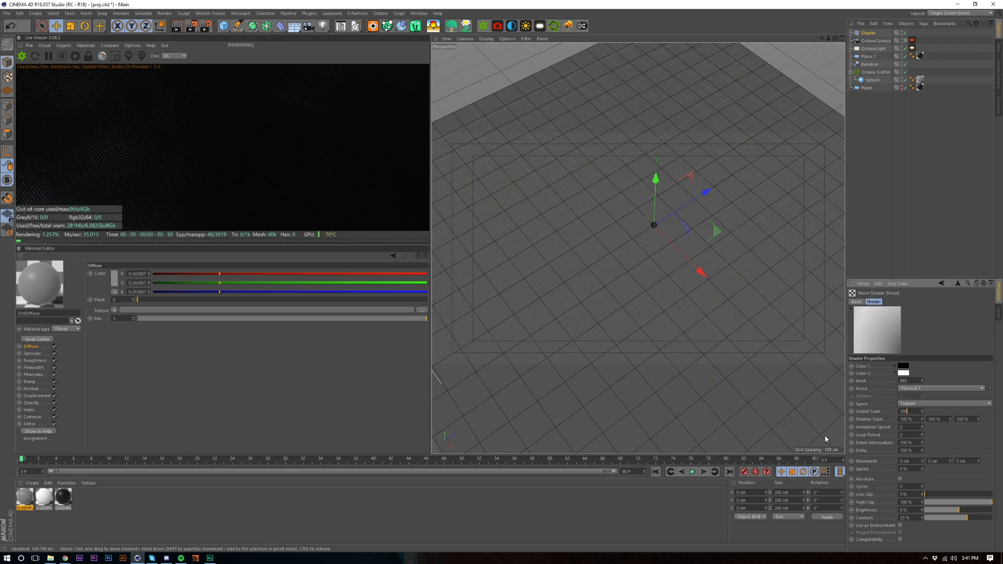
{"action": "type", "text": "0"}
{"action": "key", "text": "Return"}
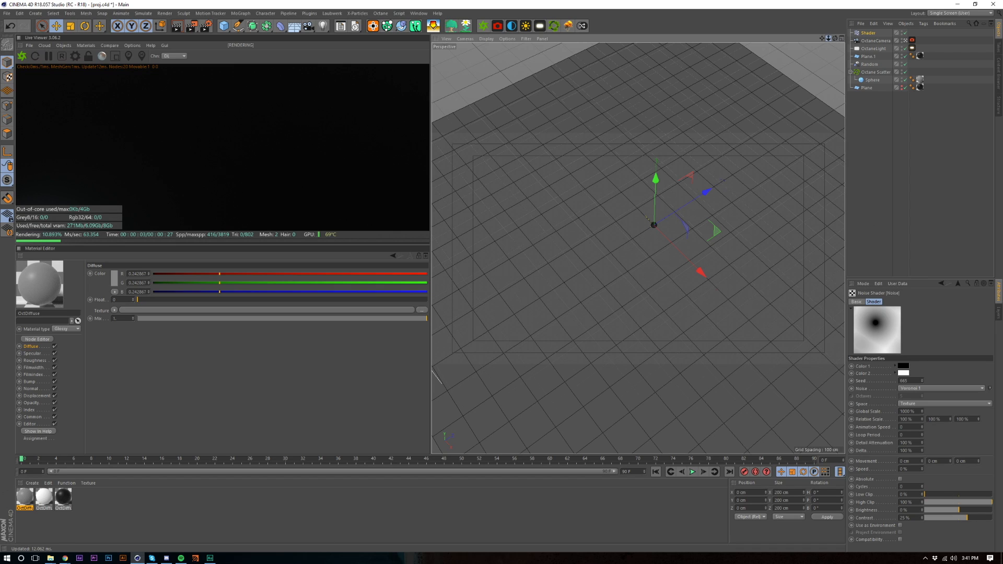
{"action": "left_click", "coordinate": [905, 73]}
{"action": "left_click", "coordinate": [906, 73]}
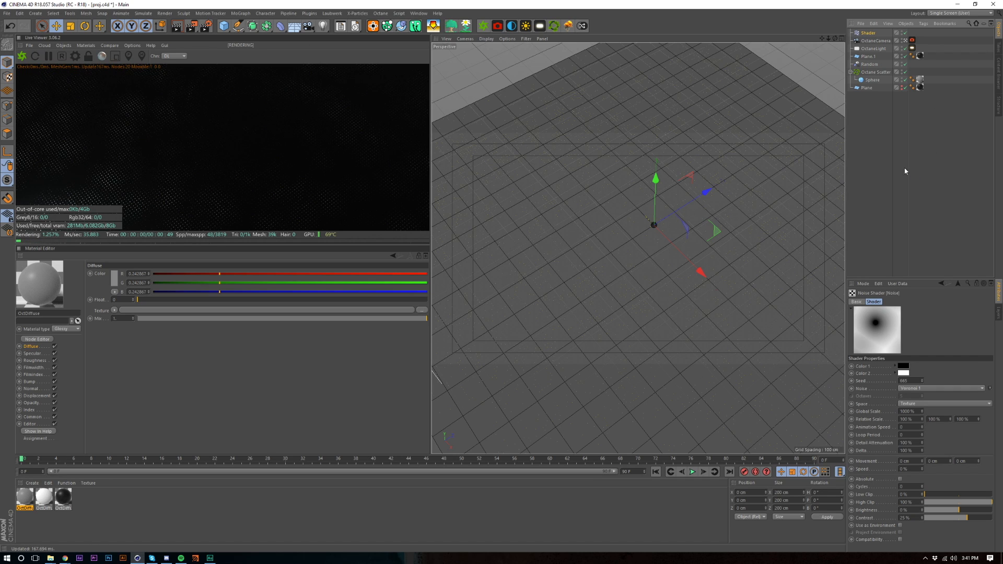
Change the Shader effector's noise type to Electric and set its contrast to 35%
{"action": "left_click", "coordinate": [868, 33]}
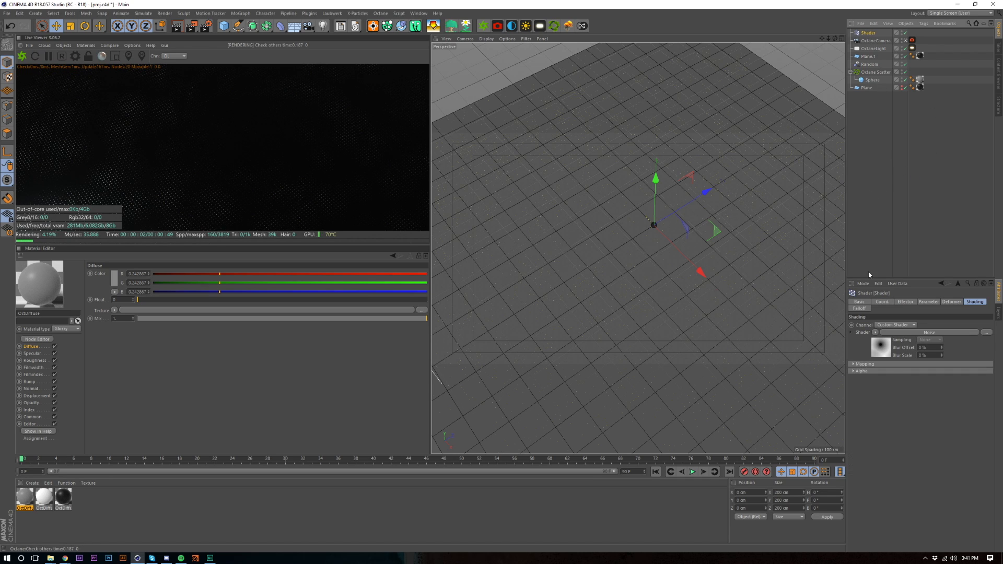
{"action": "left_click", "coordinate": [883, 347]}
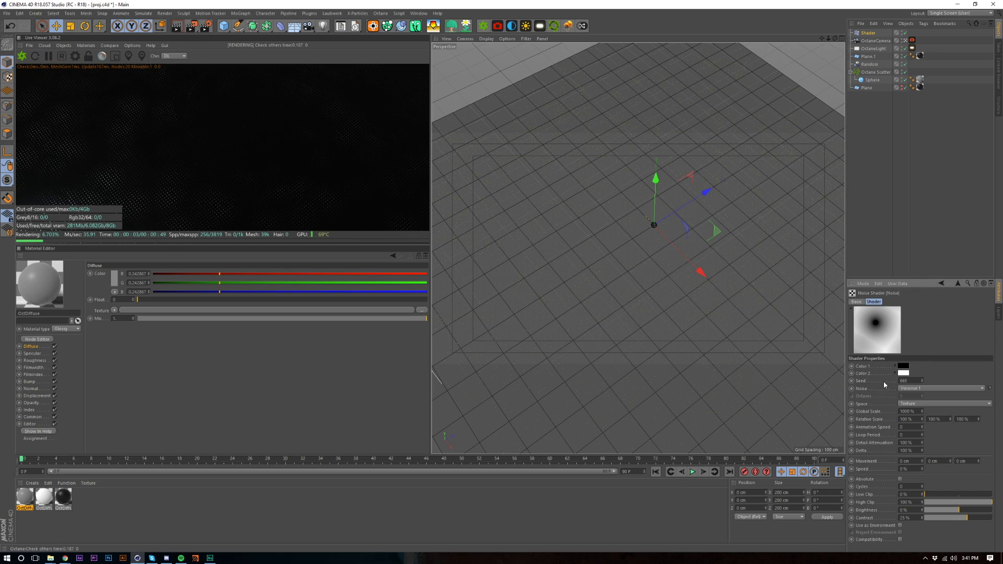
{"action": "left_click", "coordinate": [936, 388]}
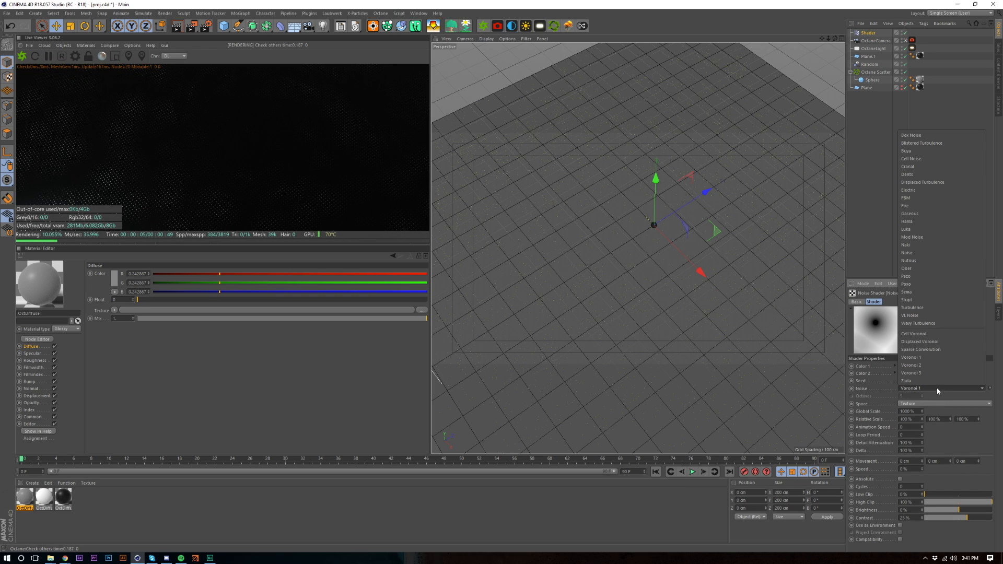
{"action": "left_click", "coordinate": [912, 190]}
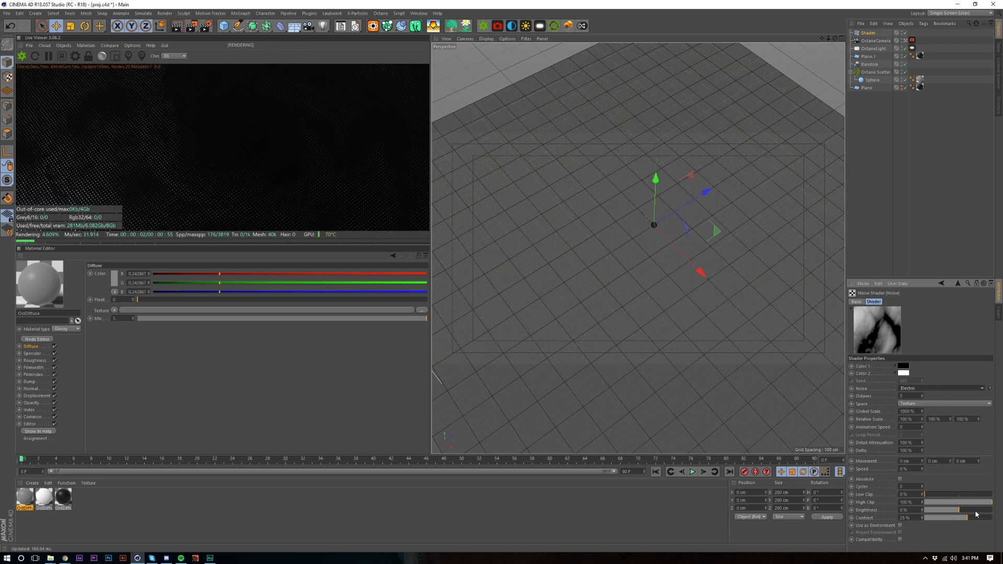
{"action": "left_click_drag", "start_coordinate": [918, 517], "coordinate": [833, 527]}
{"action": "type", "text": "35"}
{"action": "key", "text": "Return"}
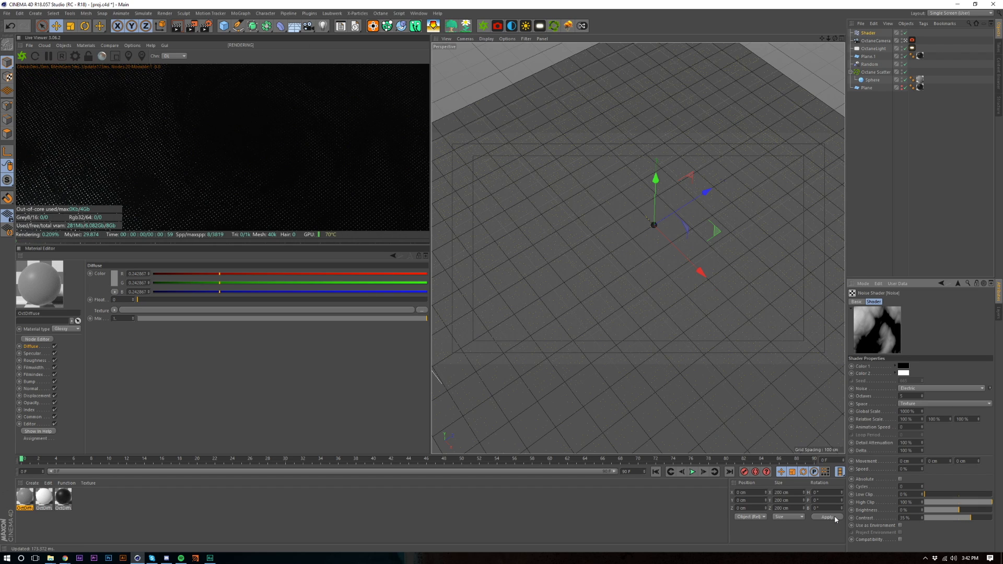
Set the Electric noise's global scale to 1250%
{"action": "double_click", "coordinate": [920, 413]}
{"action": "type", "text": "125"}
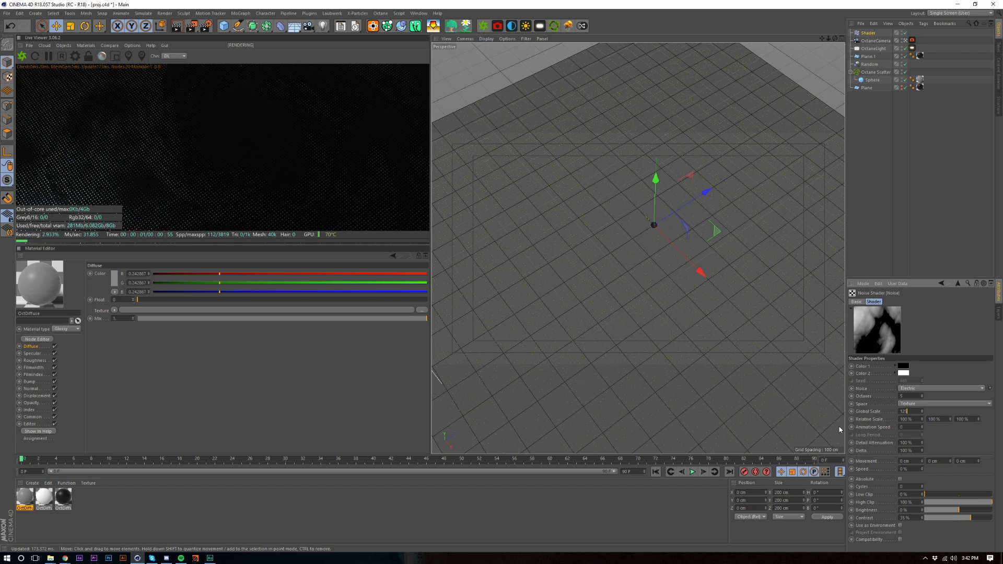
{"action": "type", "text": "0"}
{"action": "key", "text": "Return"}
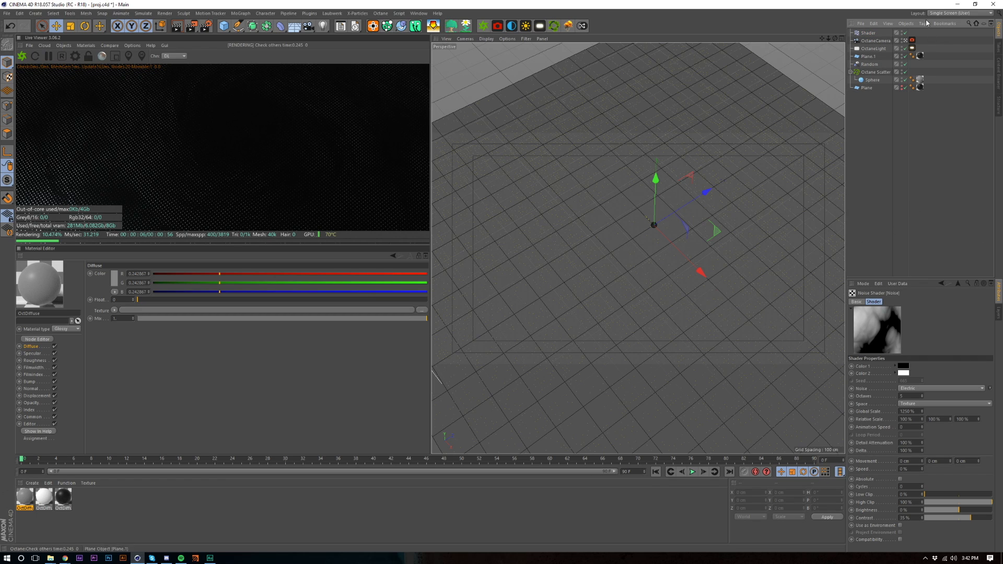
Enable post processing on the OctaneCamera's tag and set its bloom power to 25
{"action": "left_click", "coordinate": [913, 40]}
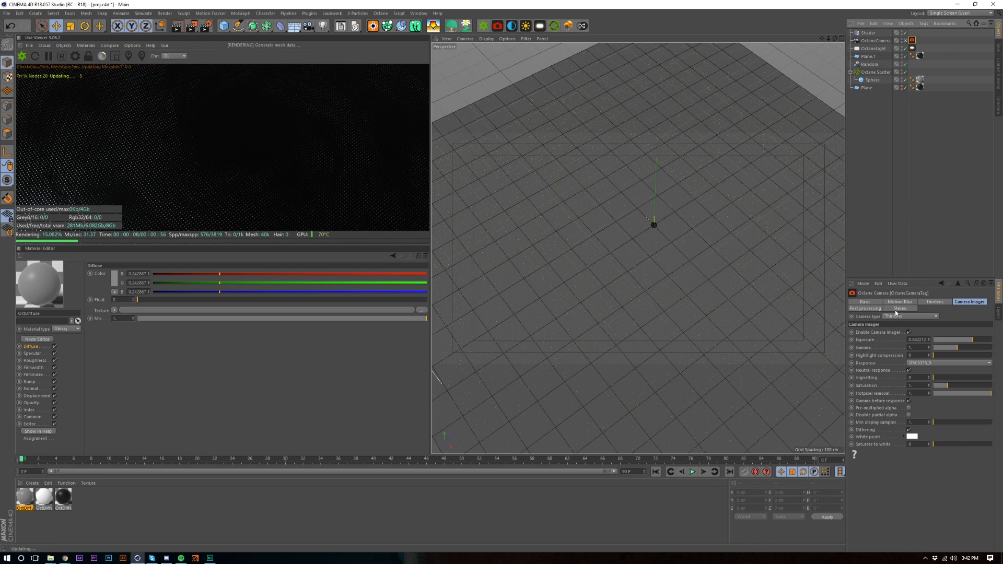
{"action": "left_click", "coordinate": [877, 309]}
{"action": "left_click", "coordinate": [895, 332]}
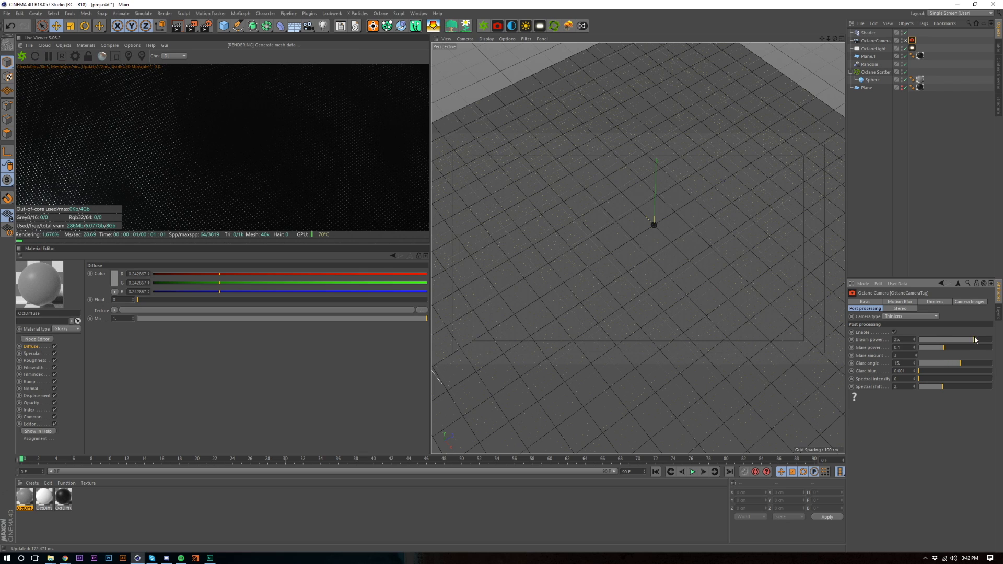
{"action": "left_click_drag", "start_coordinate": [977, 340], "coordinate": [947, 309]}
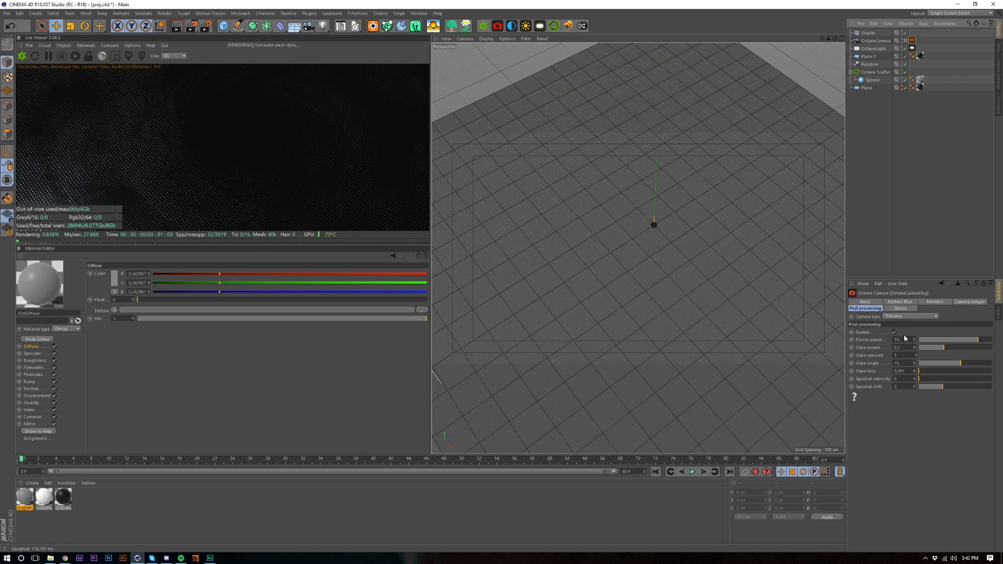
{"action": "left_click_drag", "start_coordinate": [903, 340], "coordinate": [861, 351]}
{"action": "type", "text": "25"}
{"action": "key", "text": "Return"}
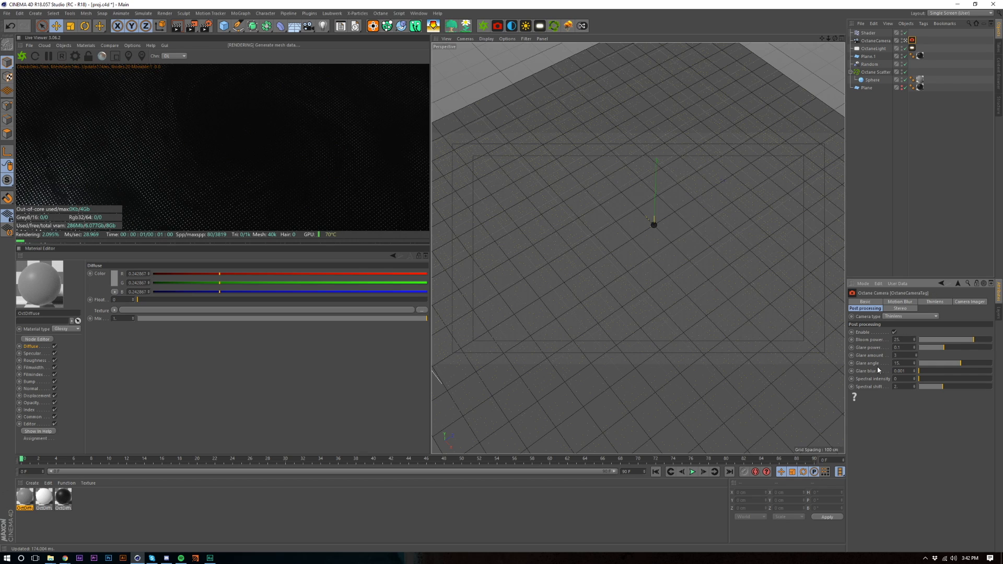
{"action": "left_click", "coordinate": [933, 176]}
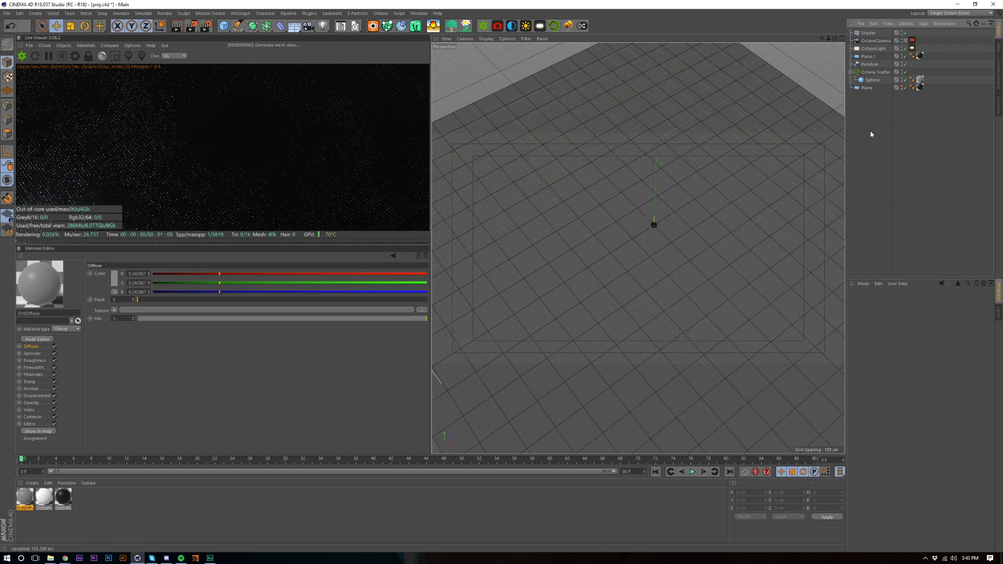
Duplicate the Octane Scatter object together with its child sphere
{"action": "left_click", "coordinate": [852, 73]}
{"action": "left_click", "coordinate": [852, 72]}
{"action": "left_click", "coordinate": [852, 72]}
{"action": "left_click", "coordinate": [874, 72]}
{"action": "left_click_drag", "start_coordinate": [874, 71], "coordinate": [872, 68], "text": "ctrl"}
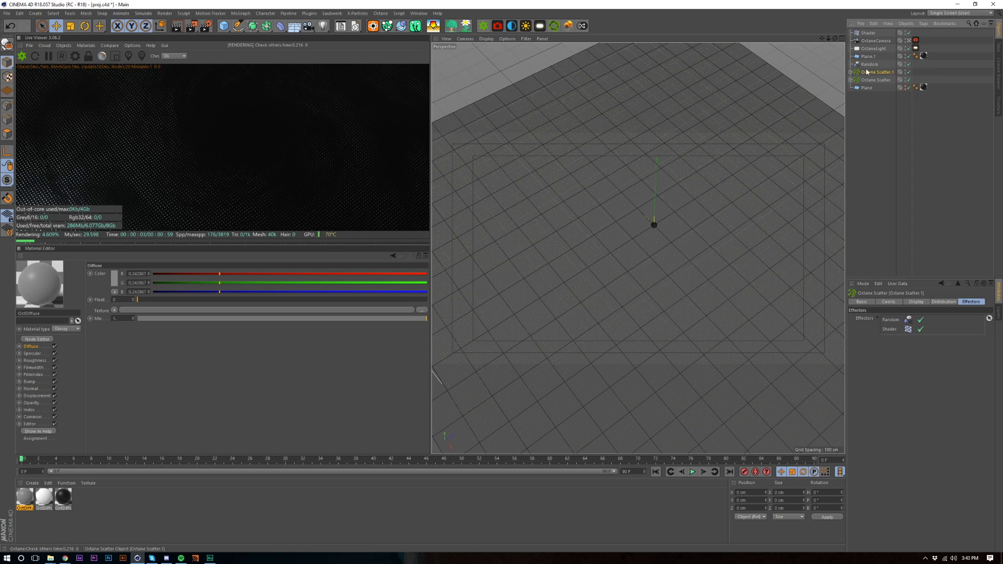
{"action": "left_click", "coordinate": [867, 89]}
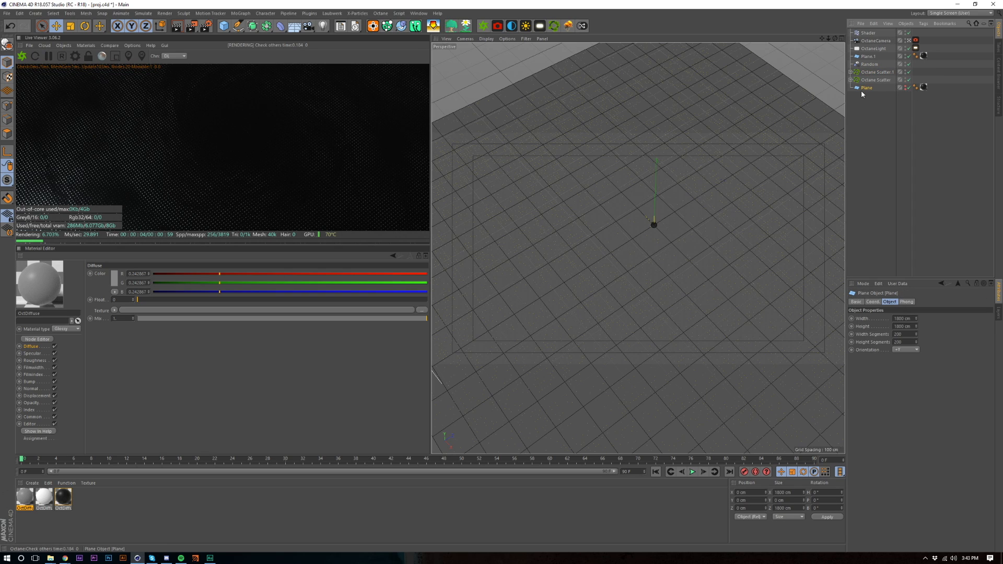
{"action": "left_click_drag", "start_coordinate": [866, 90], "coordinate": [868, 93], "text": "ctrl"}
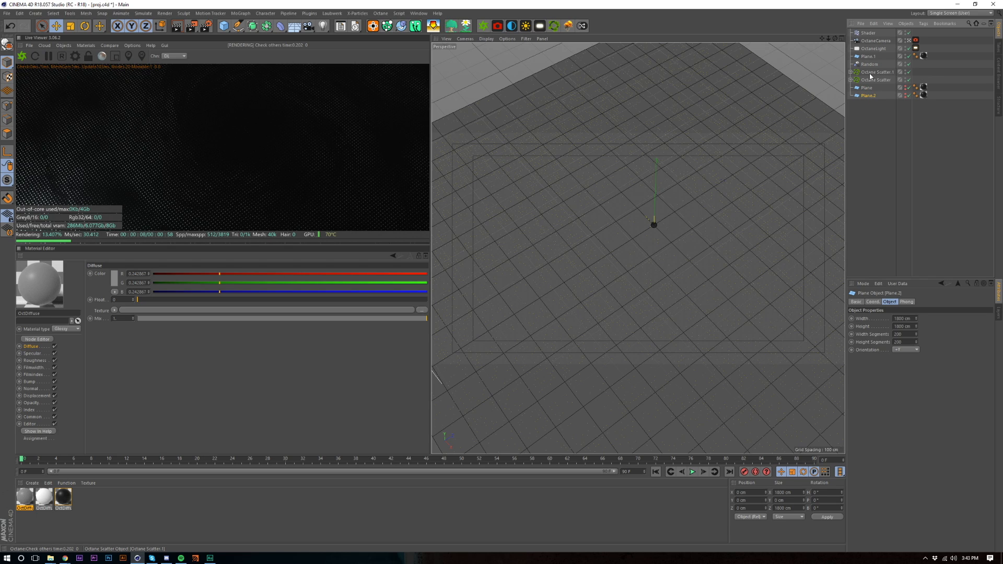
{"action": "left_click", "coordinate": [870, 75]}
{"action": "left_click", "coordinate": [875, 72]}
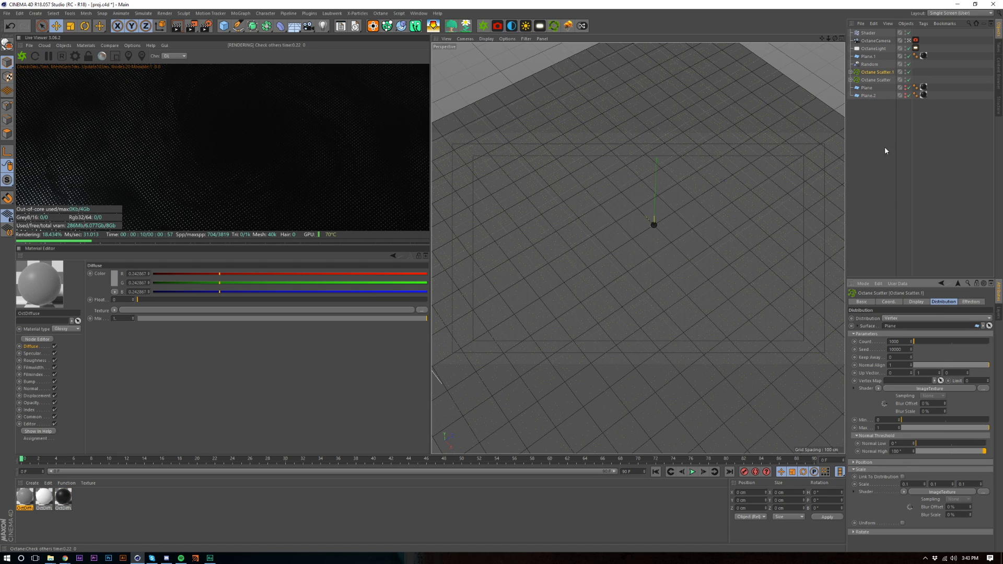
{"action": "left_click", "coordinate": [871, 96]}
{"action": "key", "text": "Delete"}
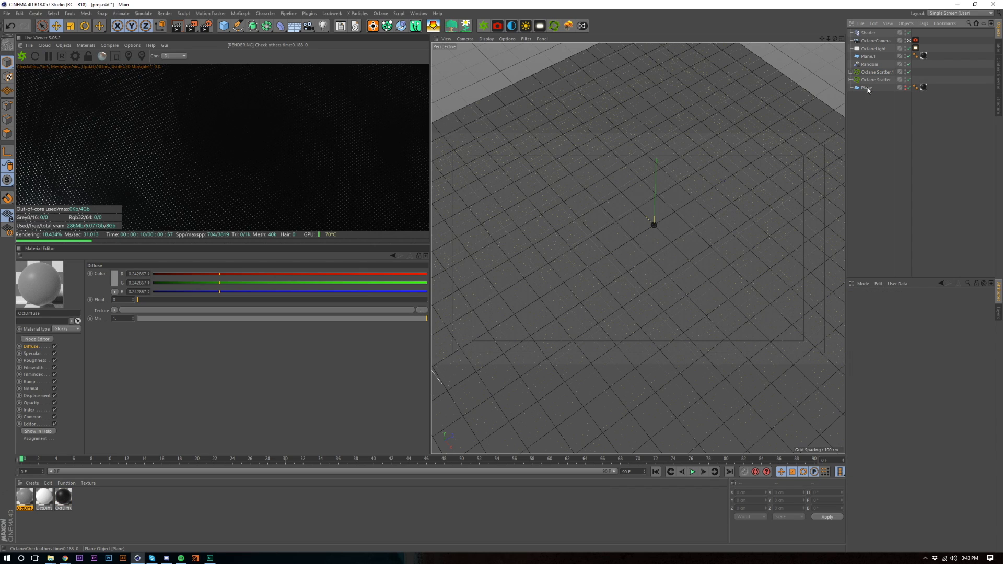
Switch the duplicated Octane Scatter's distribution to Surface and set its count to 250
{"action": "left_click", "coordinate": [876, 72]}
{"action": "left_click", "coordinate": [898, 318]}
{"action": "left_click", "coordinate": [901, 326]}
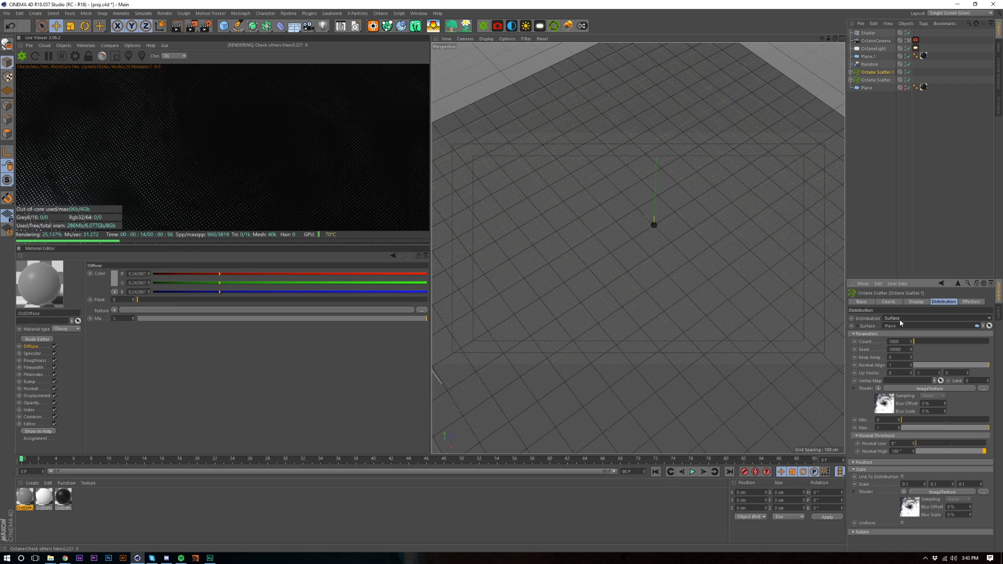
{"action": "double_click", "coordinate": [896, 341]}
{"action": "type", "text": "250"}
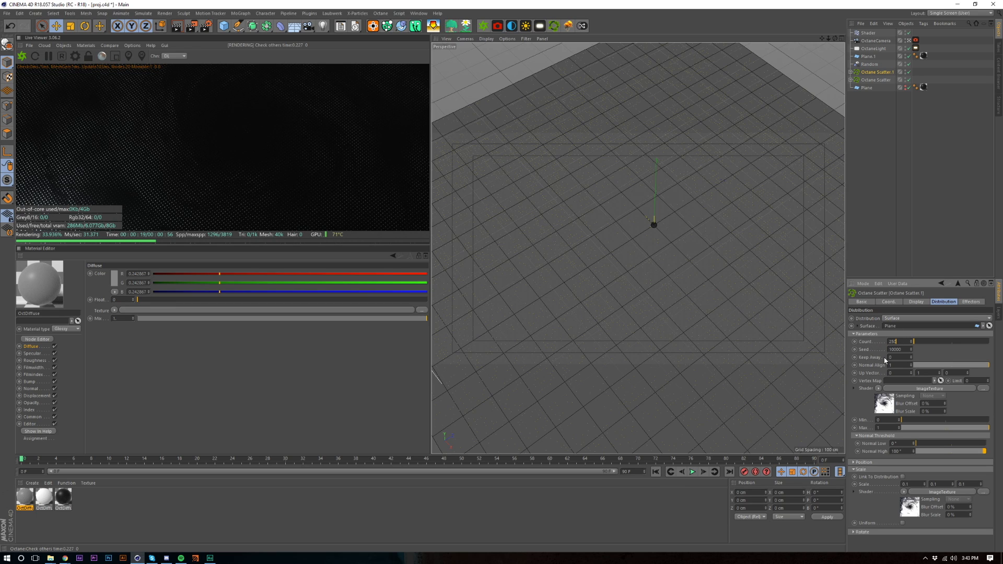
{"action": "left_click", "coordinate": [250, 509]}
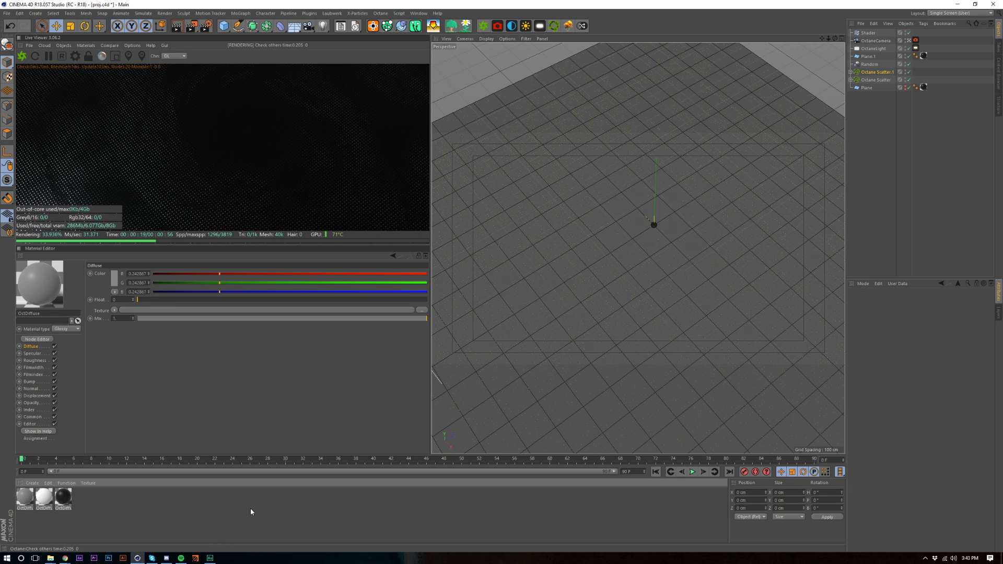
Download the gold (pure gold) metal material from LiveDB and assign it to the sphere in the duplicated scatter
{"action": "left_click", "coordinate": [87, 46]}
{"action": "left_click", "coordinate": [94, 55]}
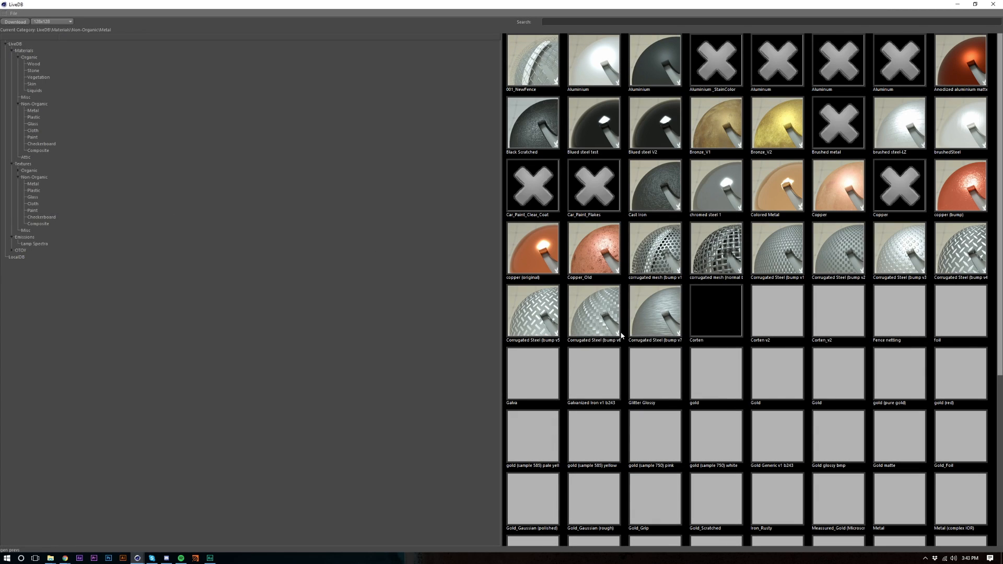
{"action": "scroll", "coordinate": [613, 330], "scroll_direction": "down", "scroll_amount": 3}
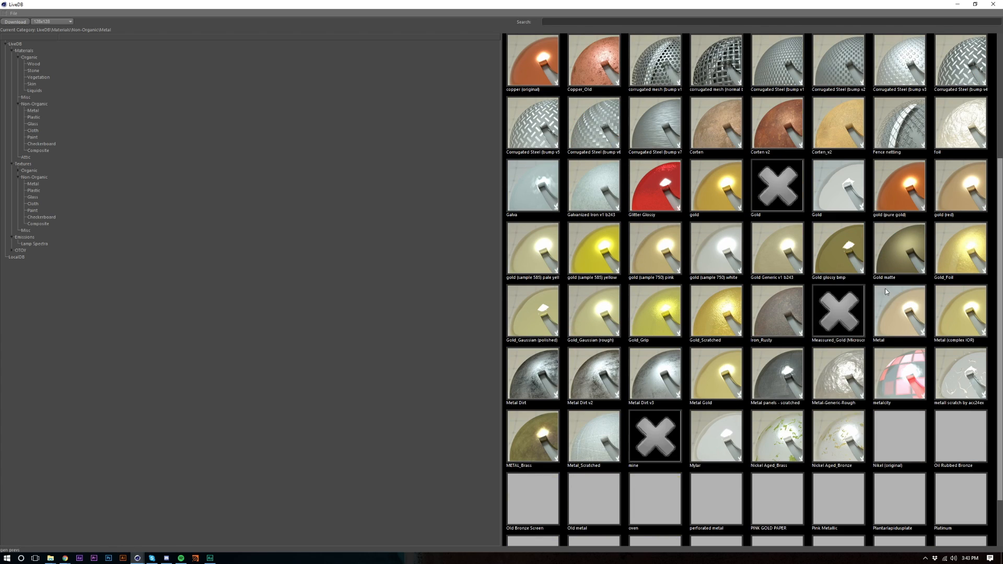
{"action": "scroll", "coordinate": [693, 315], "scroll_direction": "down", "scroll_amount": 2}
{"action": "scroll", "coordinate": [694, 316], "scroll_direction": "up", "scroll_amount": 6}
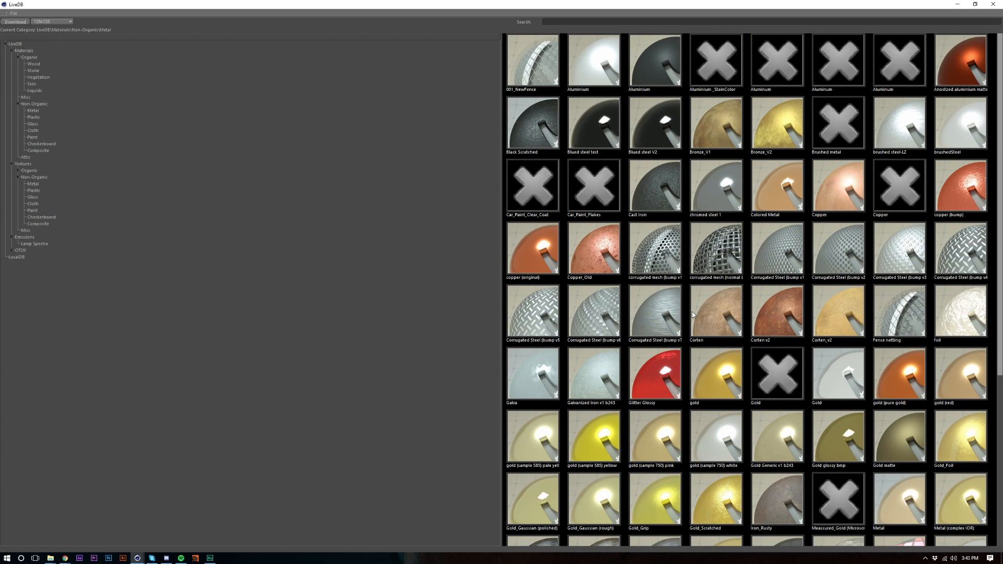
{"action": "scroll", "coordinate": [753, 362], "scroll_direction": "down", "scroll_amount": 2}
{"action": "left_click", "coordinate": [936, 292]}
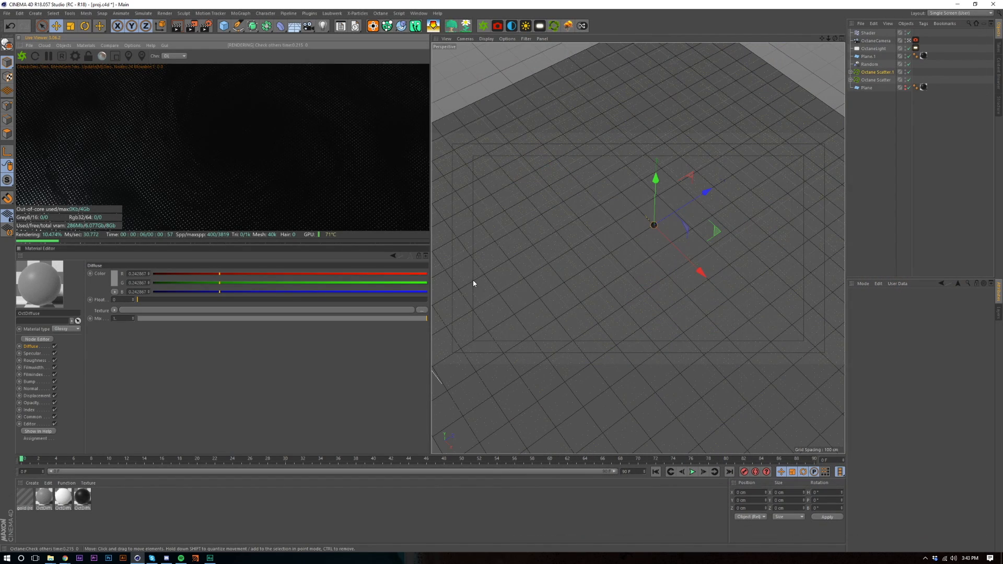
{"action": "left_click_drag", "start_coordinate": [25, 497], "coordinate": [924, 80]}
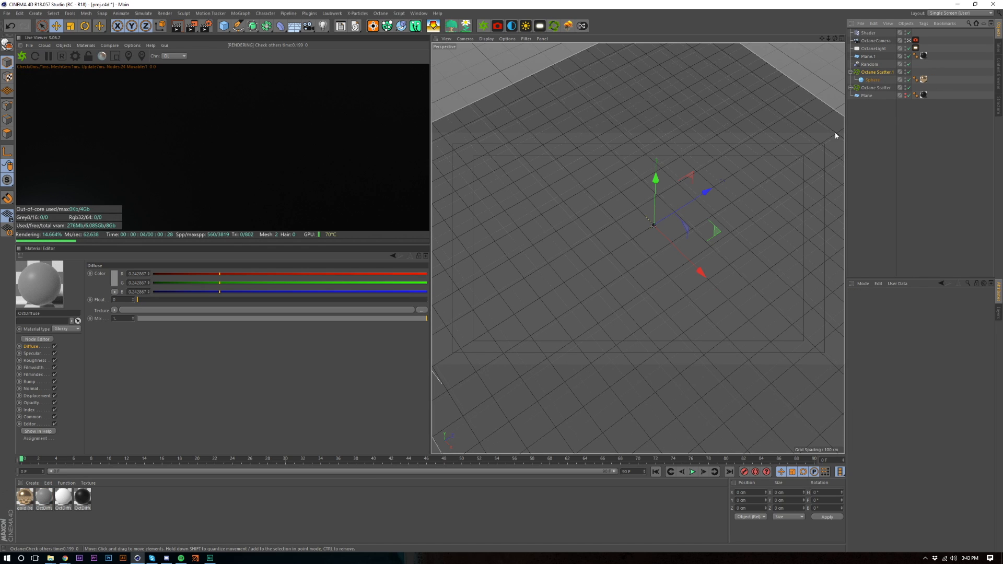
{"action": "left_click", "coordinate": [850, 72]}
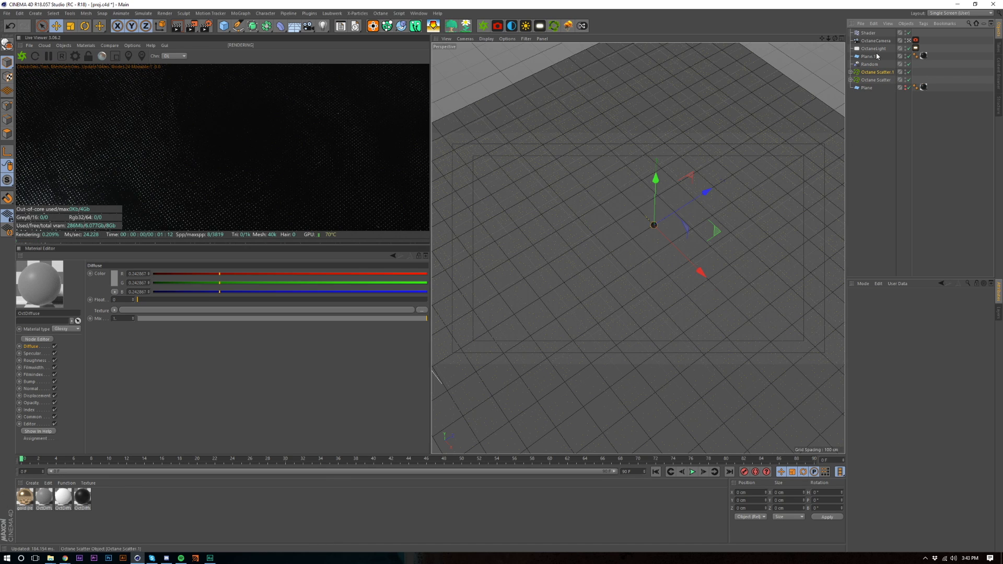
Set the hotpixel removal in the OctaneCamera's camera imager settings to 0.75
{"action": "left_click", "coordinate": [881, 40]}
{"action": "left_click", "coordinate": [916, 41]}
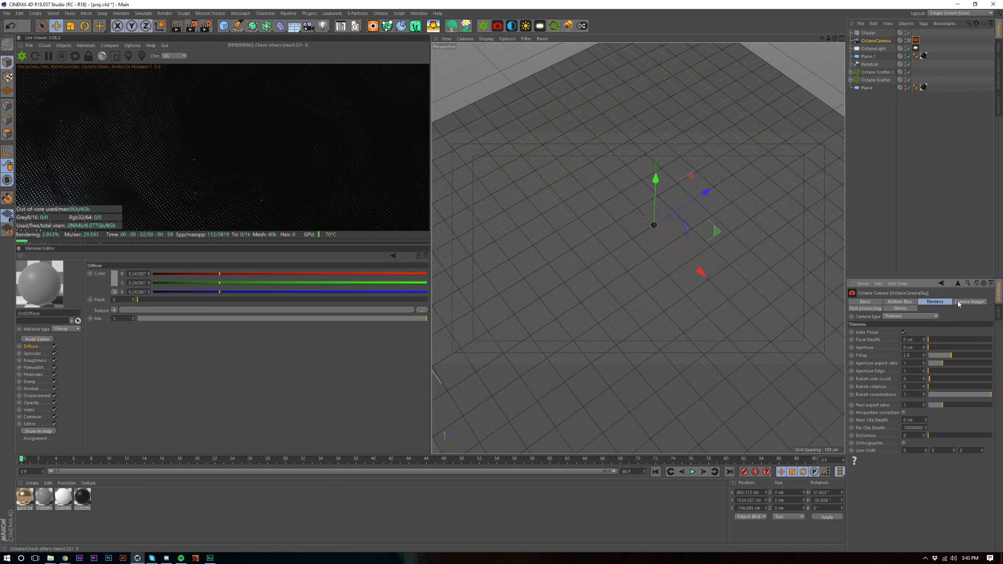
{"action": "left_click_drag", "start_coordinate": [922, 396], "coordinate": [848, 368]}
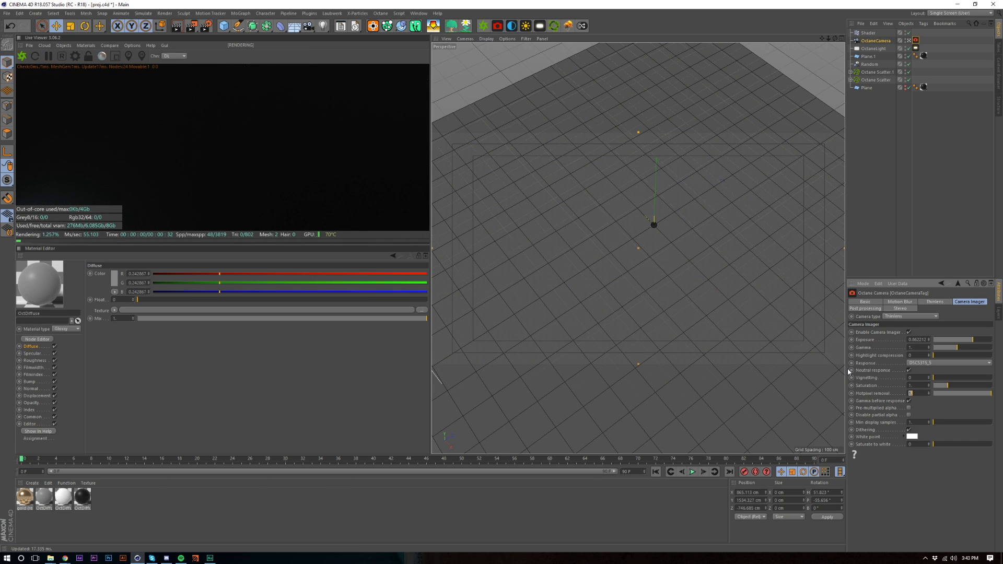
{"action": "type", "text": "0.75"}
{"action": "key", "text": "Return"}
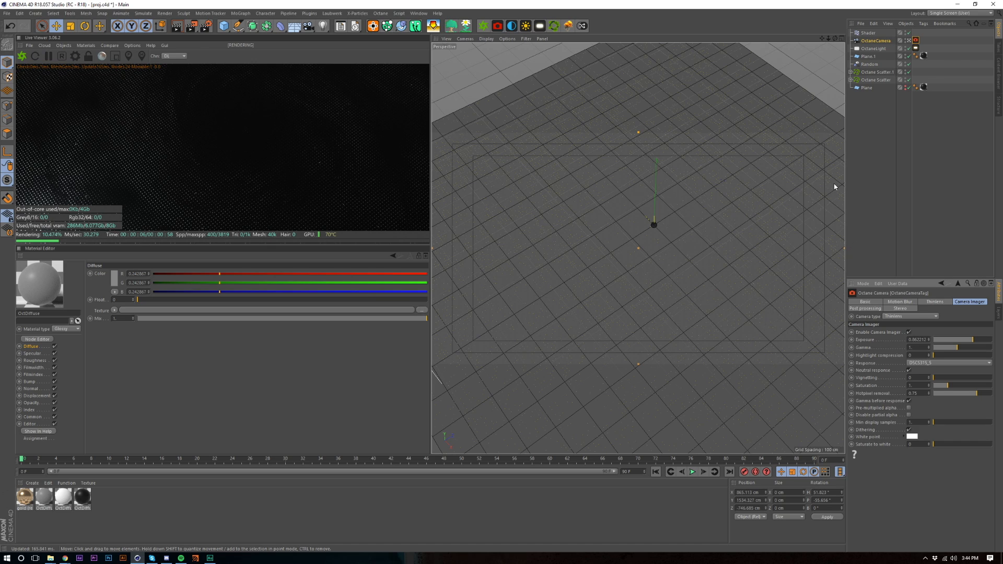
Set the radius of the gold sphere inside the duplicated scatter to 20 cm
{"action": "left_click", "coordinate": [871, 72]}
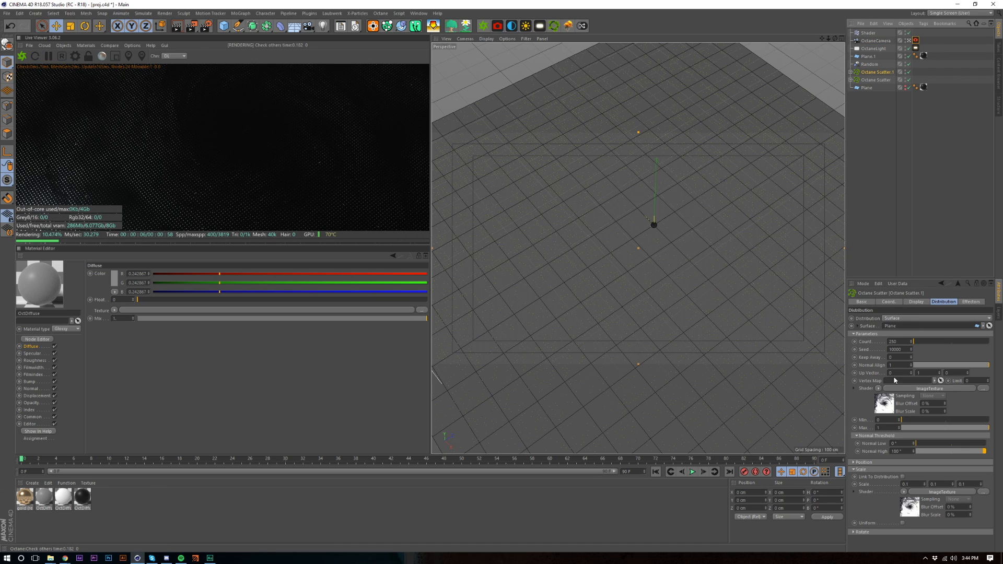
{"action": "left_click", "coordinate": [851, 72]}
{"action": "left_click", "coordinate": [873, 79]}
{"action": "left_click_drag", "start_coordinate": [904, 319], "coordinate": [863, 319]}
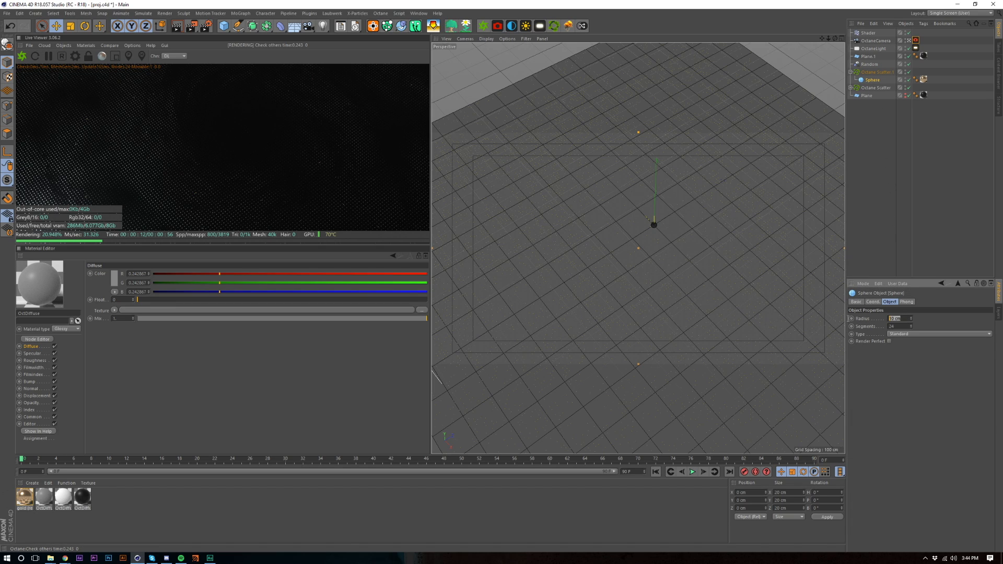
{"action": "type", "text": "20"}
{"action": "key", "text": "Return"}
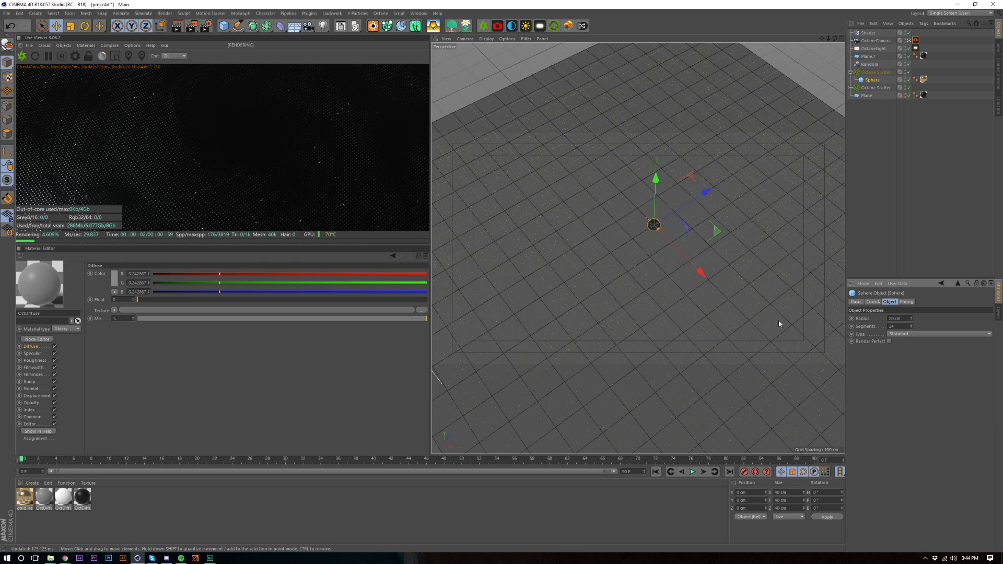
{"action": "left_click", "coordinate": [875, 203]}
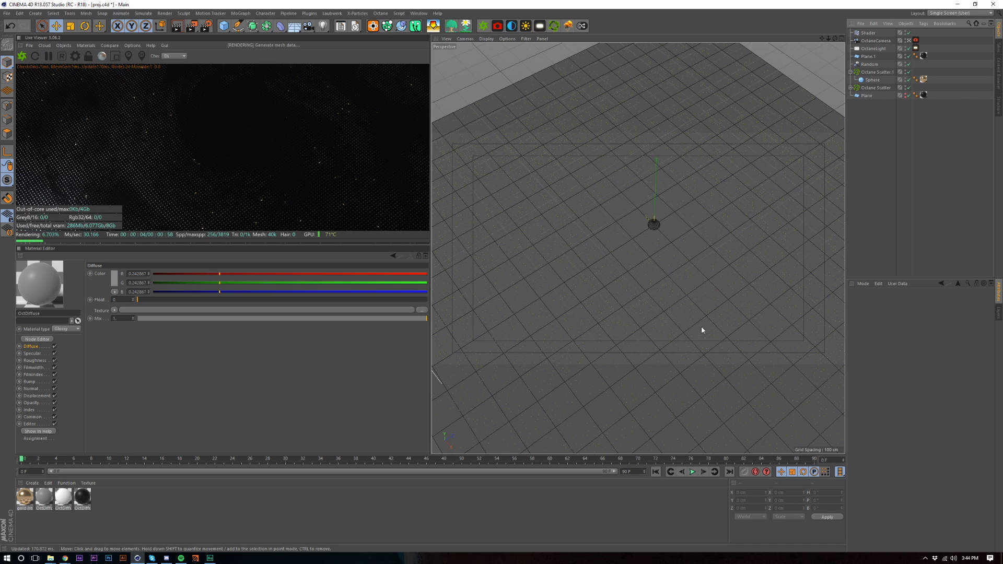
Set the scatter surface plane's width and height segments to 800 each
{"action": "left_click", "coordinate": [867, 96]}
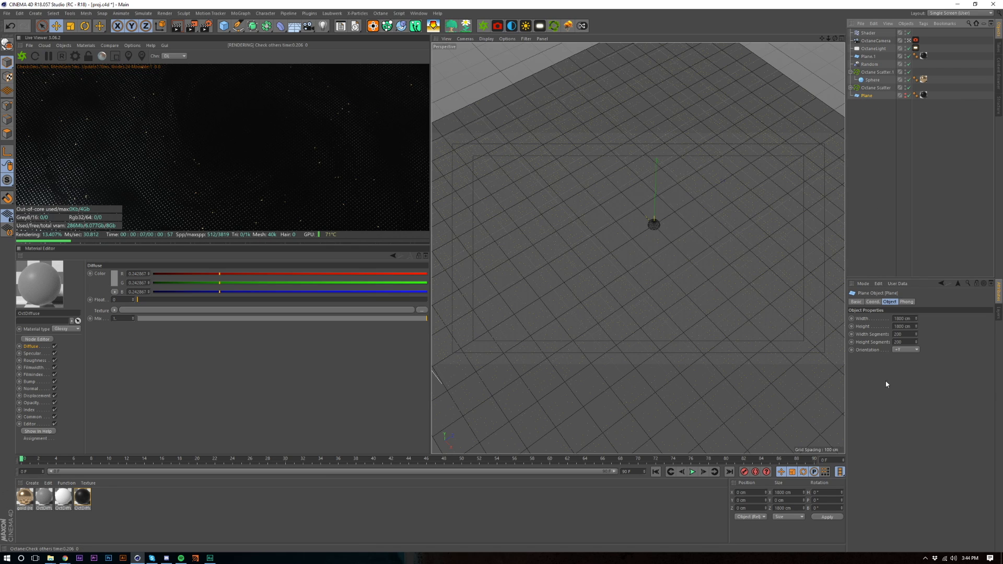
{"action": "left_click_drag", "start_coordinate": [910, 336], "coordinate": [808, 349]}
{"action": "type", "text": "800"}
{"action": "key", "text": "Tab"}
{"action": "type", "text": "800"}
{"action": "key", "text": "Return"}
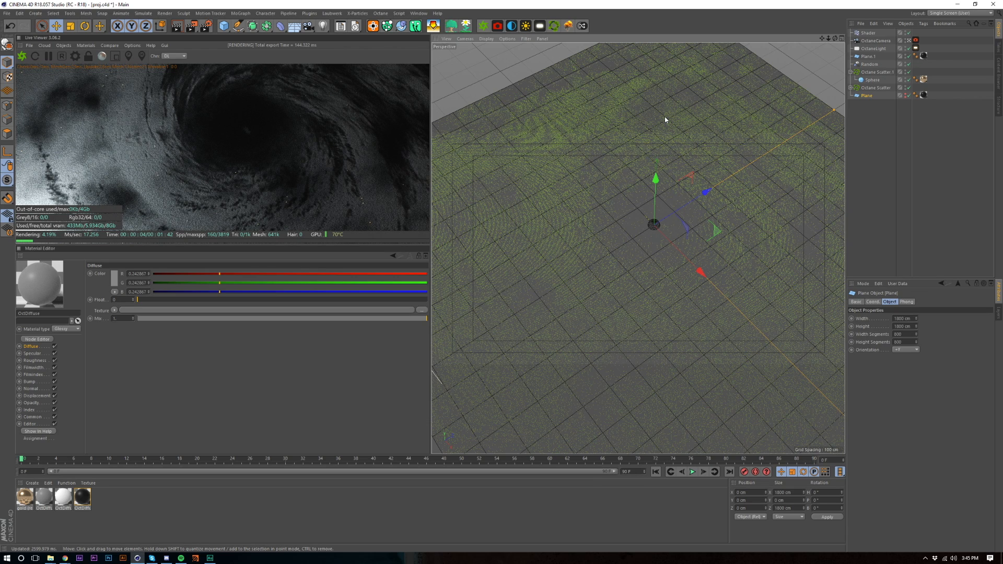
Duplicate the OctaneLight along its Z axis to the far side of the plane, at about Z 286 cm
{"action": "left_click", "coordinate": [868, 49]}
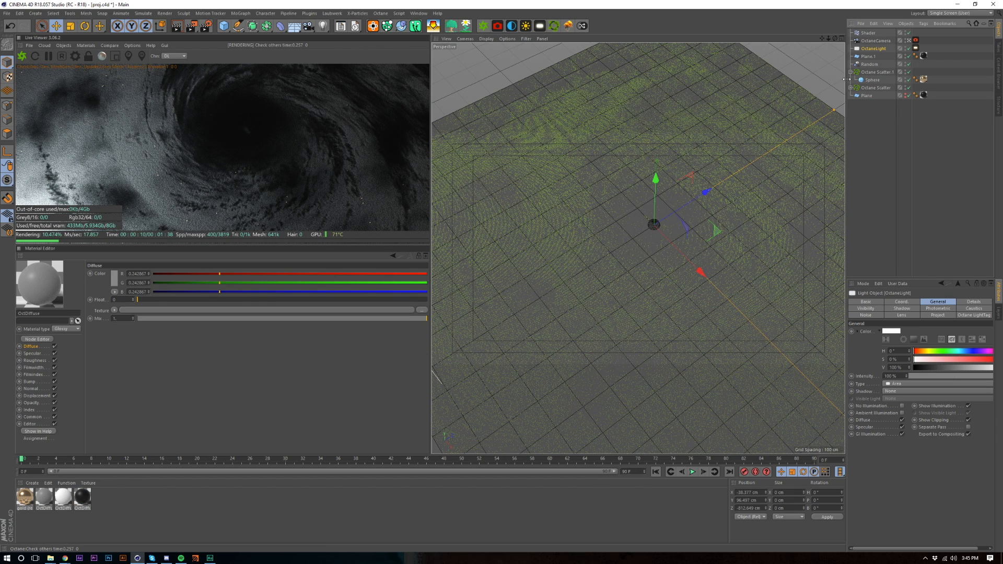
{"action": "key", "text": "e"}
{"action": "left_click_drag", "start_coordinate": [477, 304], "coordinate": [779, 157]}
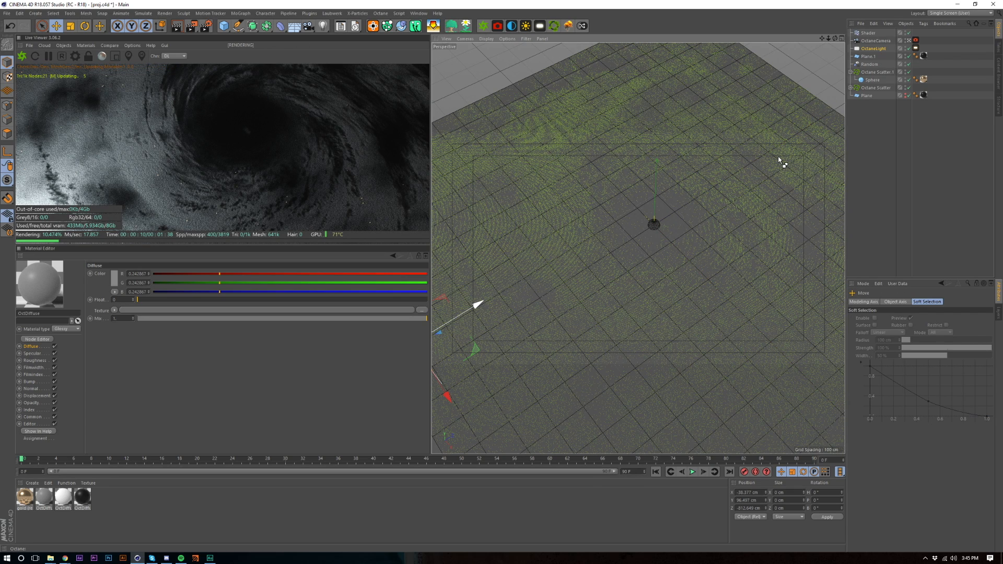
{"action": "left_click_drag", "start_coordinate": [778, 157], "coordinate": [702, 217], "text": "ctrl"}
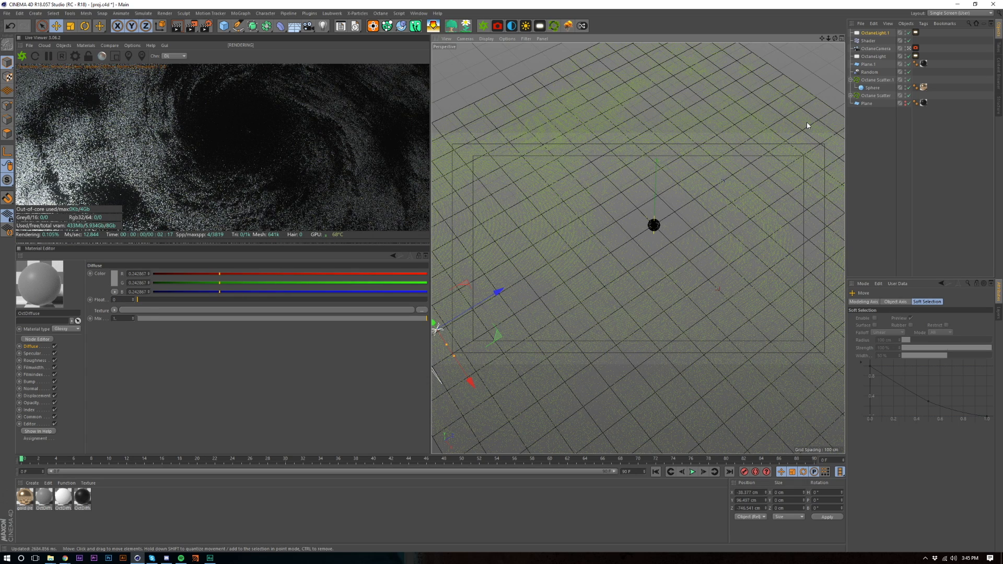
Undo the last rotation of the duplicated OctaneLight and set its heading rotation to -180°
{"action": "left_click", "coordinate": [866, 103]}
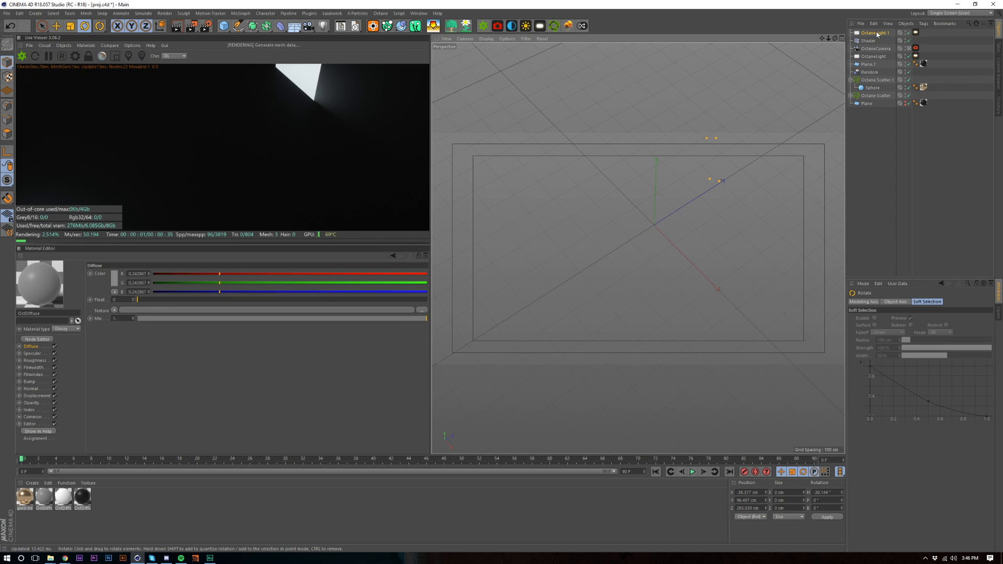
{"action": "key", "text": "ctrl+z"}
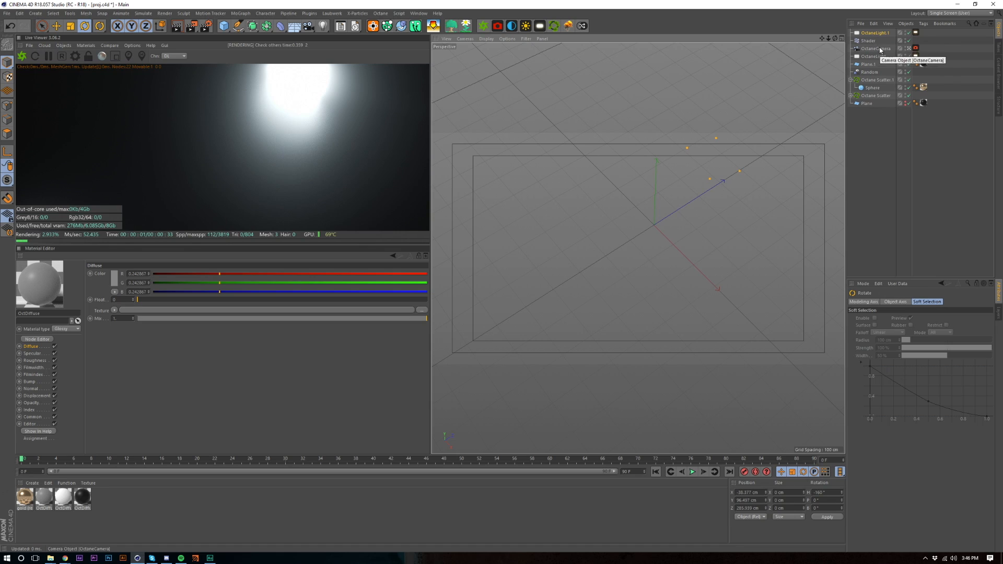
{"action": "left_click", "coordinate": [868, 34]}
{"action": "left_click", "coordinate": [907, 303]}
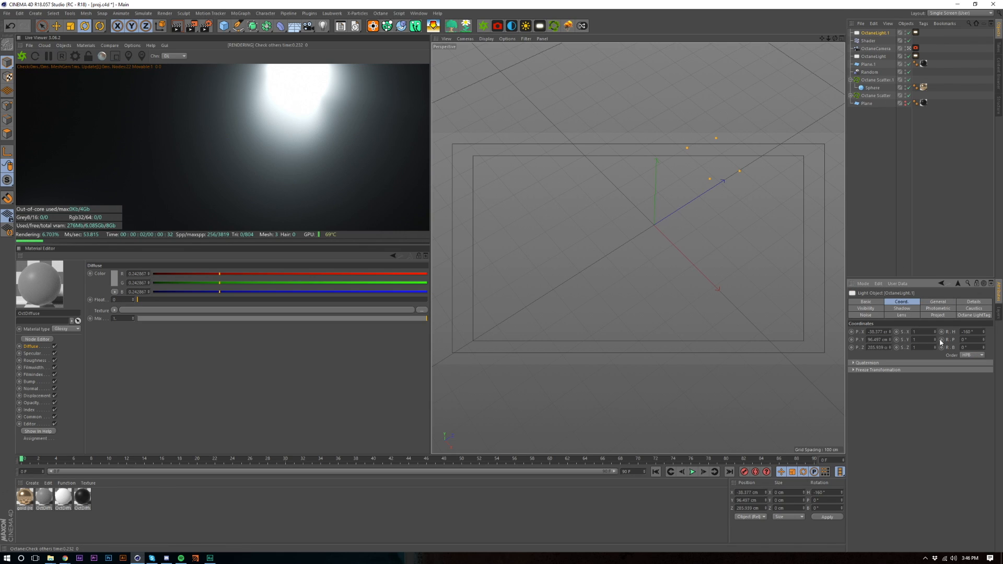
{"action": "left_click_drag", "start_coordinate": [975, 332], "coordinate": [823, 355]}
{"action": "type", "text": "-180"}
{"action": "key", "text": "Return"}
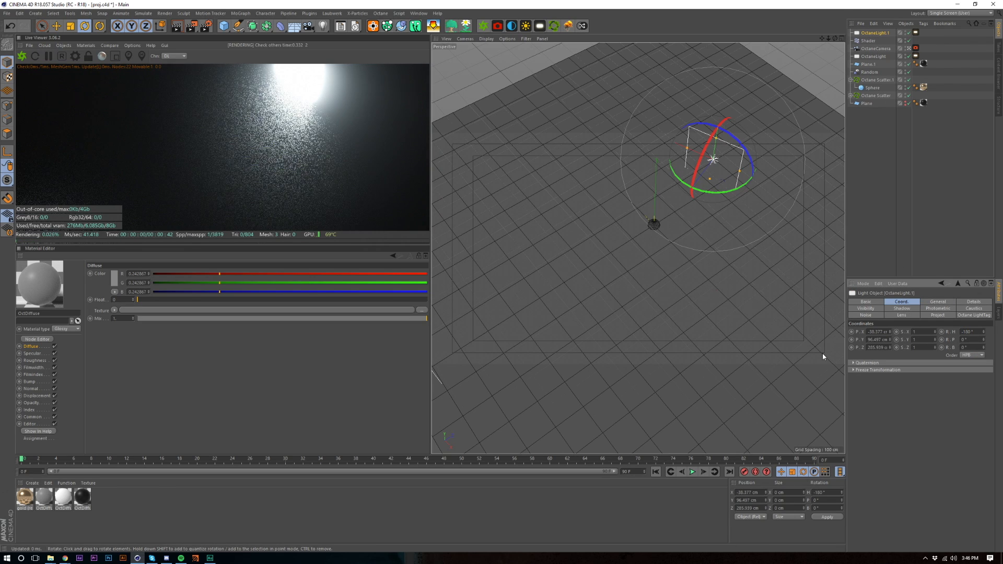
Move the duplicated OctaneLight farther from the hurricane's centre along its Z axis, to about Z 932 cm
{"action": "key", "text": "e"}
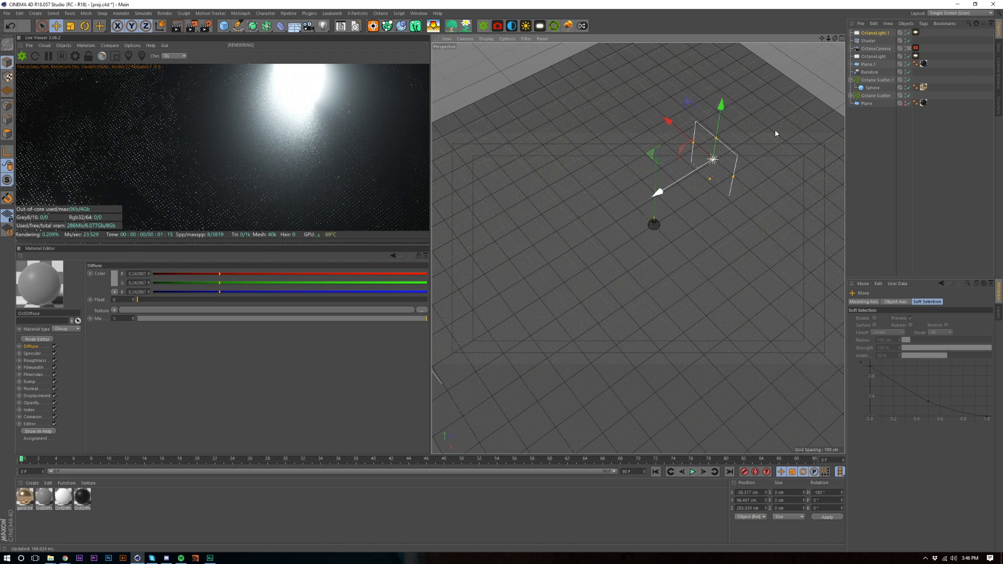
{"action": "left_click_drag", "start_coordinate": [775, 130], "coordinate": [791, 122]}
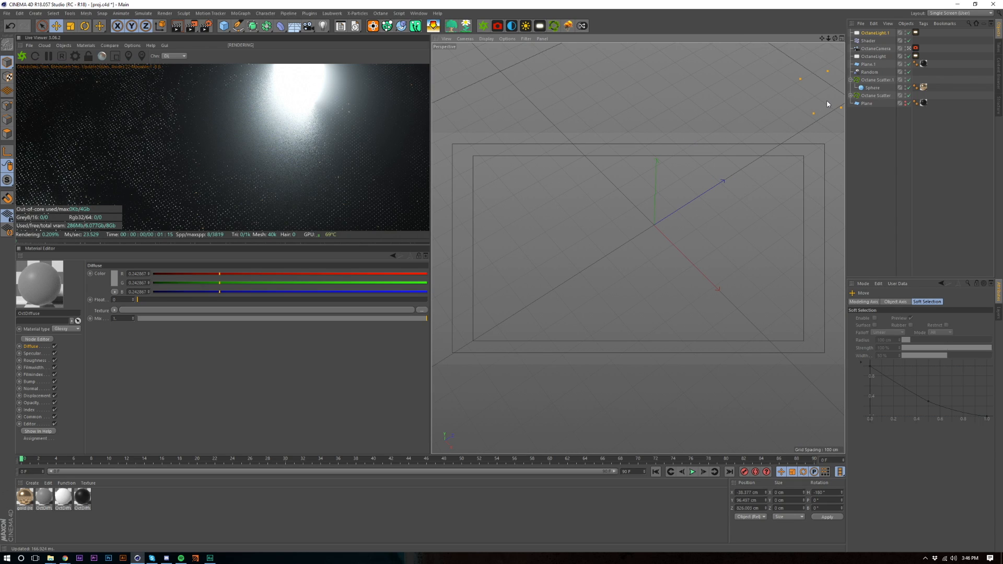
{"action": "left_click_drag", "start_coordinate": [829, 98], "coordinate": [824, 89]}
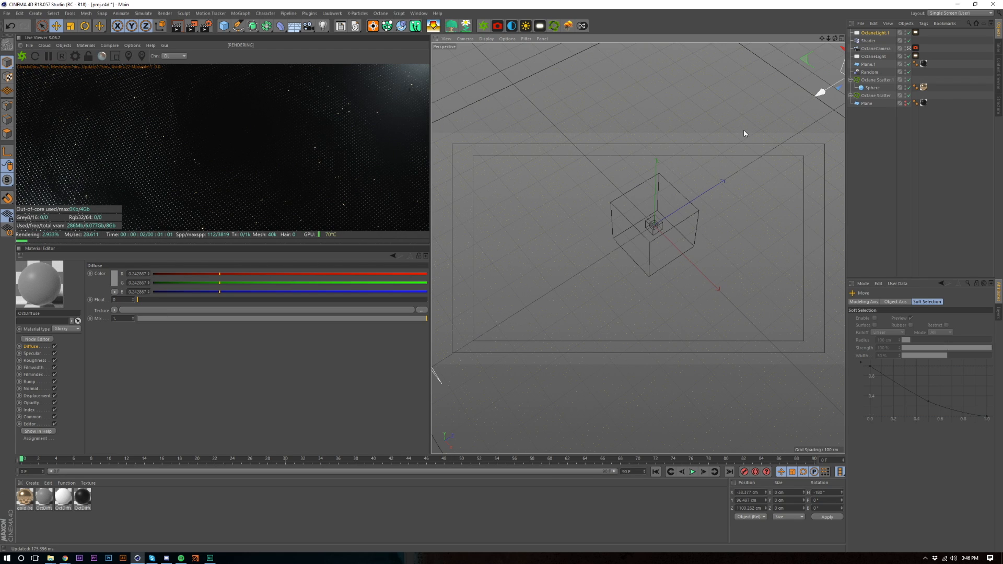
{"action": "left_click_drag", "start_coordinate": [760, 128], "coordinate": [760, 128]}
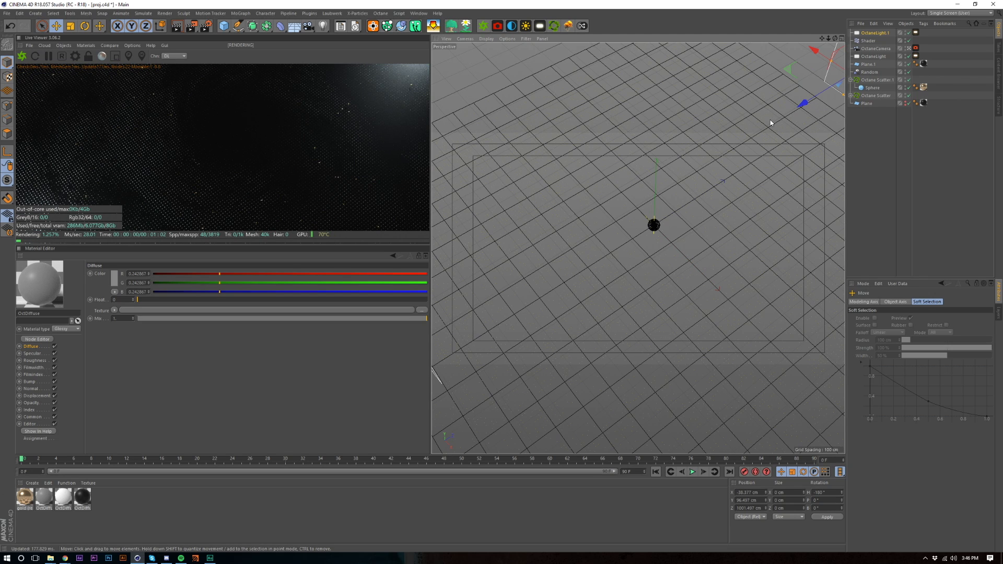
{"action": "left_click_drag", "start_coordinate": [782, 121], "coordinate": [783, 132]}
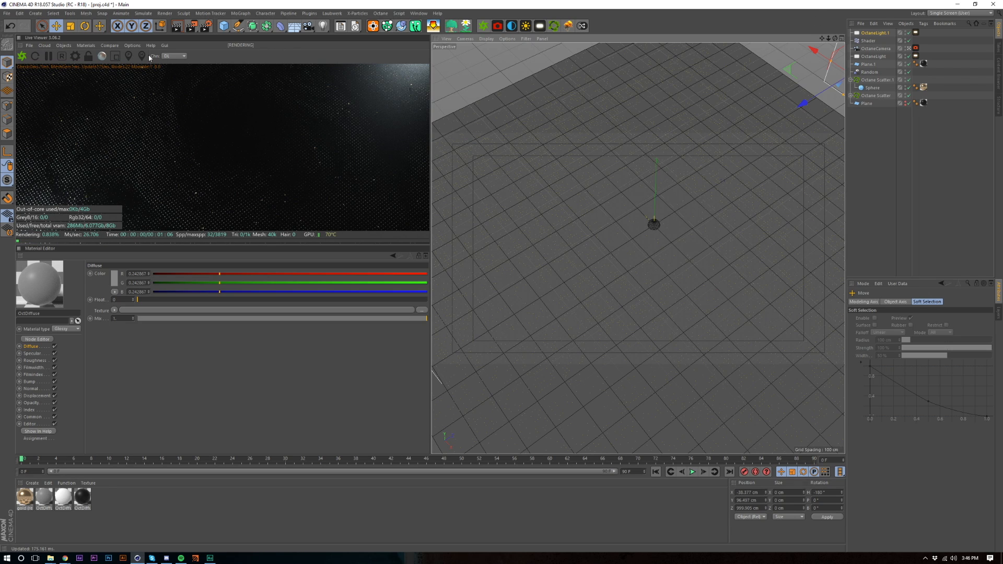
{"action": "left_click", "coordinate": [49, 56]}
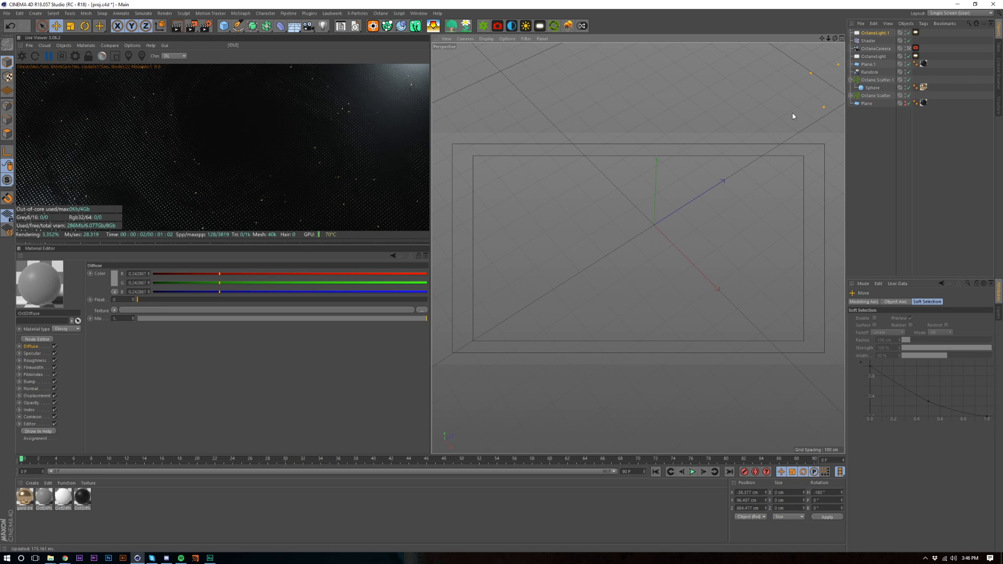
{"action": "left_click_drag", "start_coordinate": [793, 116], "coordinate": [802, 110]}
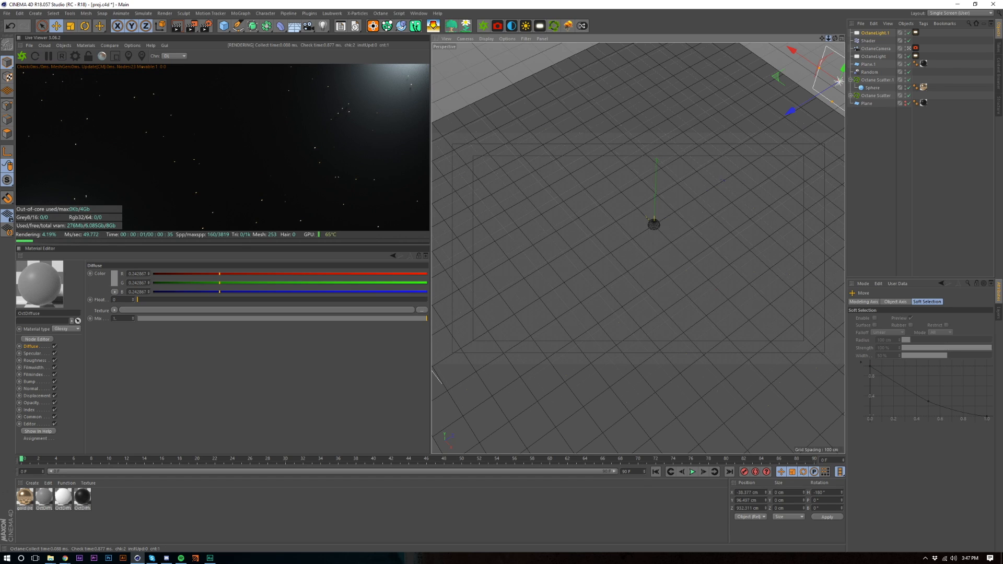
{"action": "left_click_drag", "start_coordinate": [828, 38], "coordinate": [828, 44]}
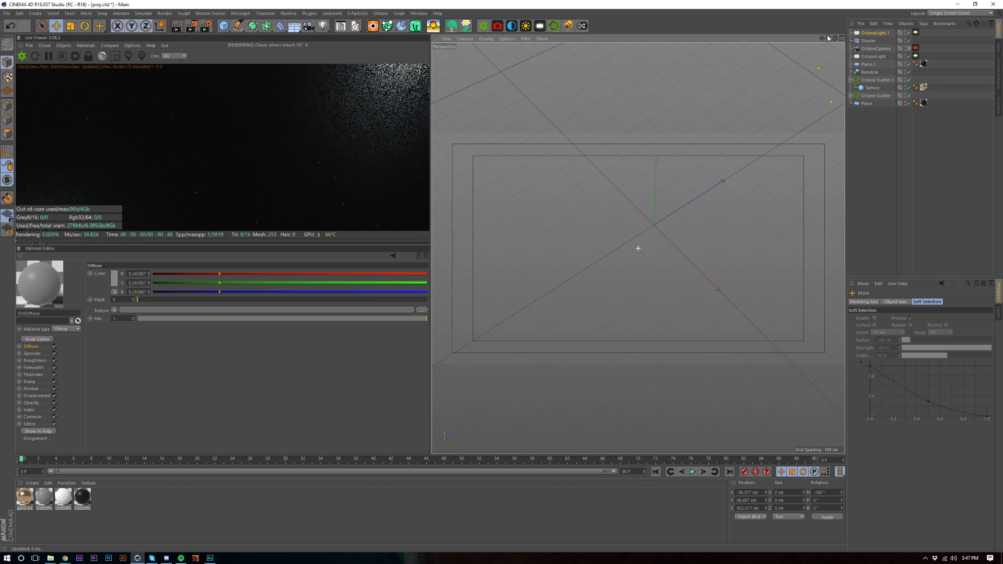
{"action": "left_click", "coordinate": [923, 92]}
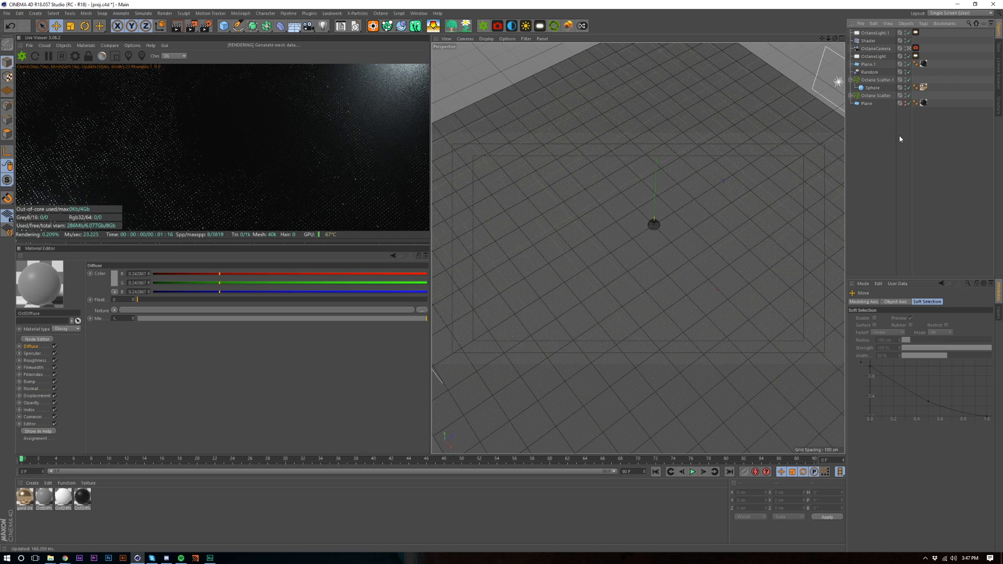
Set the light power of the duplicated OctaneLight to 25
{"action": "left_click", "coordinate": [874, 32]}
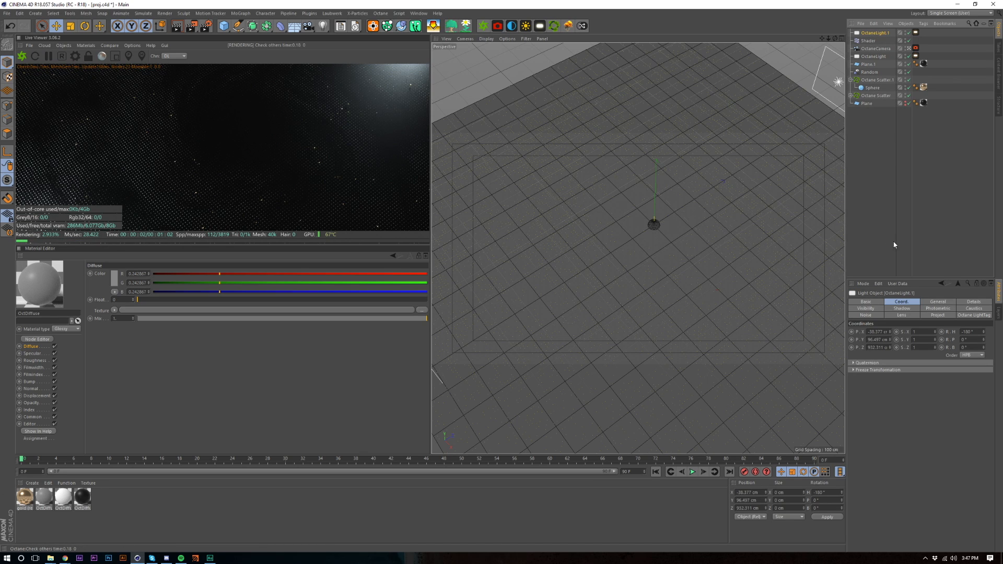
{"action": "left_click", "coordinate": [916, 32]}
{"action": "double_click", "coordinate": [899, 381]}
{"action": "type", "text": "25"}
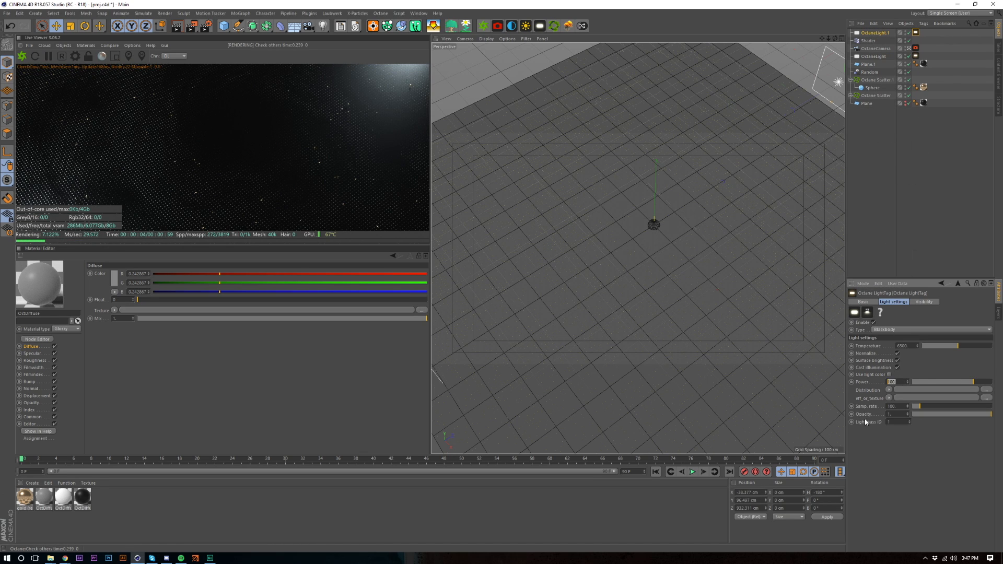
{"action": "key", "text": "Return"}
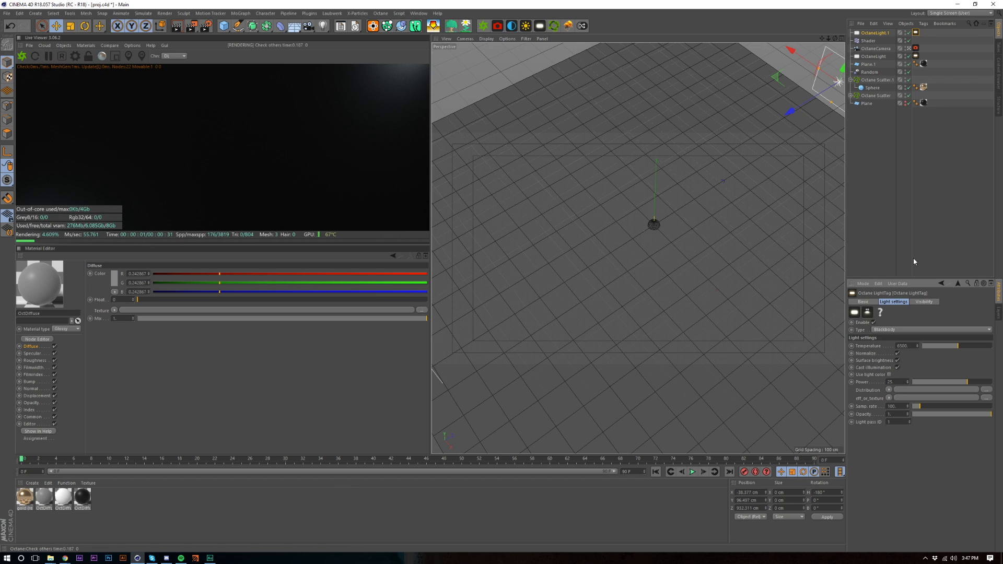
Lower the colour temperature of the duplicated OctaneLight to about 4723 for a warmer tone
{"action": "left_click", "coordinate": [914, 227]}
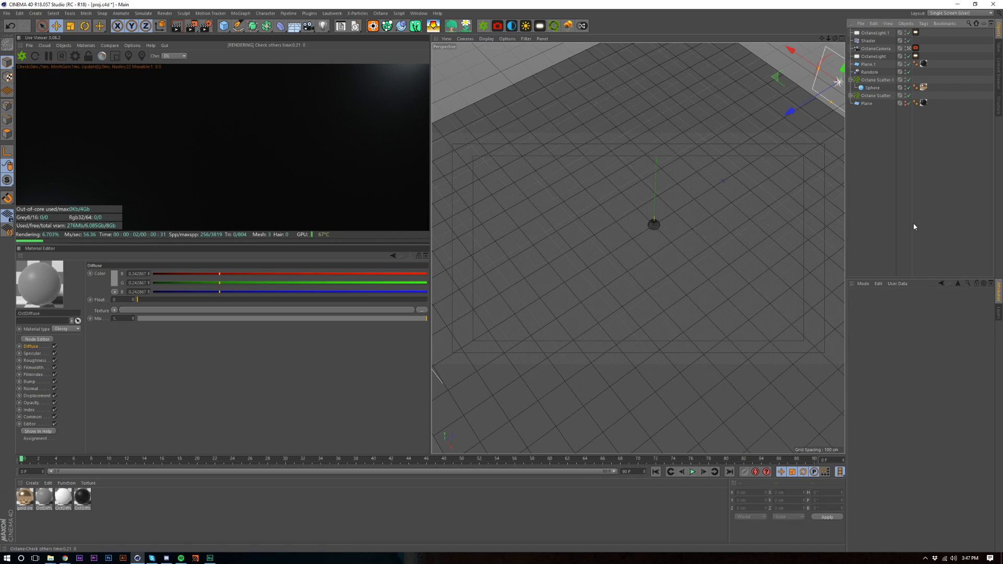
{"action": "left_click", "coordinate": [878, 98]}
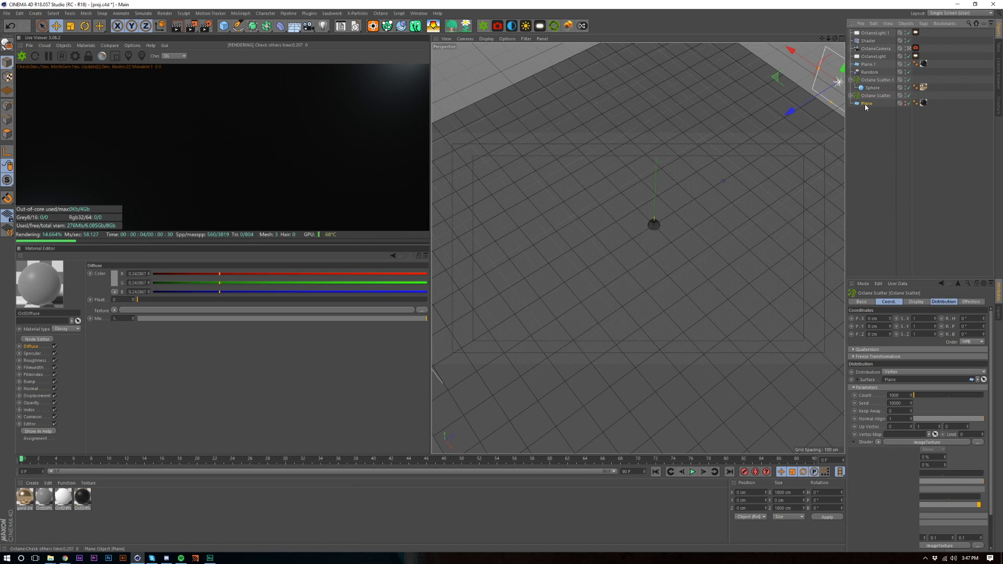
{"action": "left_click", "coordinate": [864, 104]}
{"action": "left_click", "coordinate": [916, 32]}
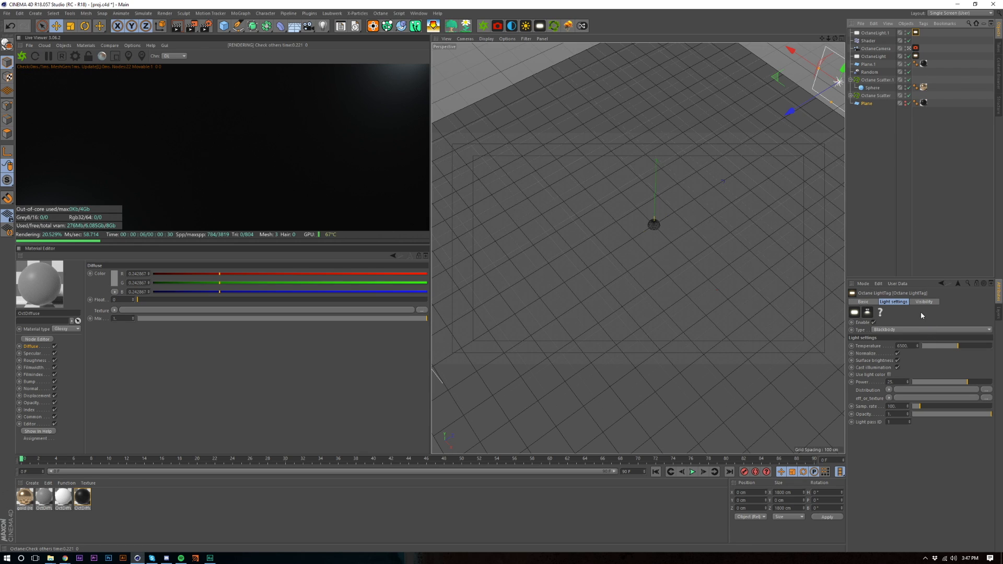
{"action": "left_click", "coordinate": [949, 346]}
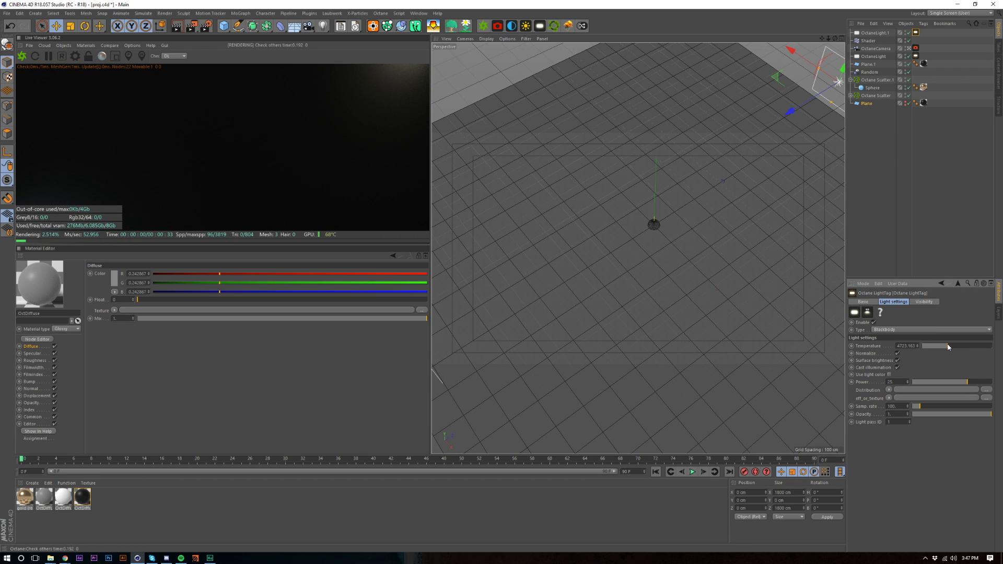
Set the rectangular area size of the duplicated OctaneLight to 500 cm in both X and Y
{"action": "key", "text": "t"}
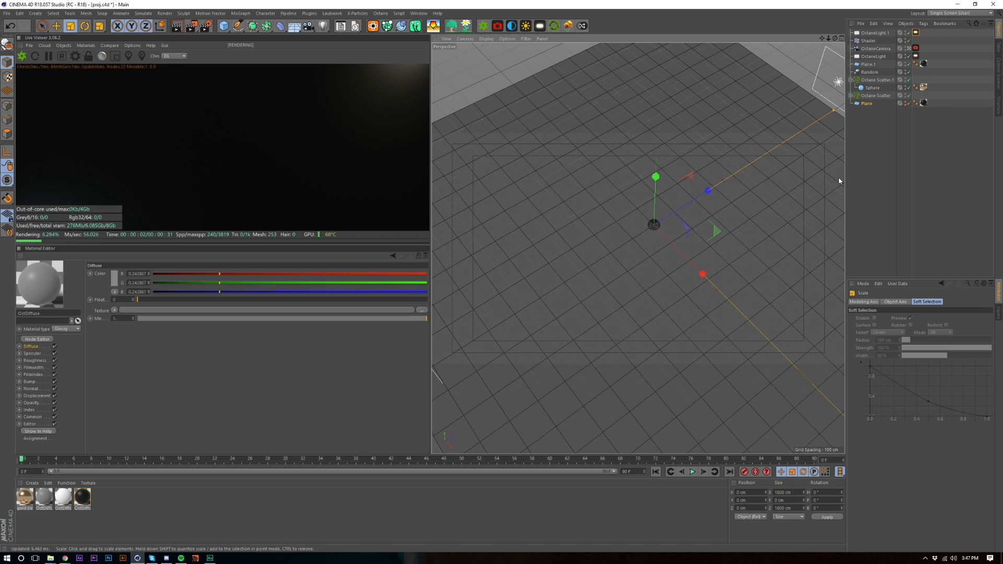
{"action": "left_click", "coordinate": [884, 174]}
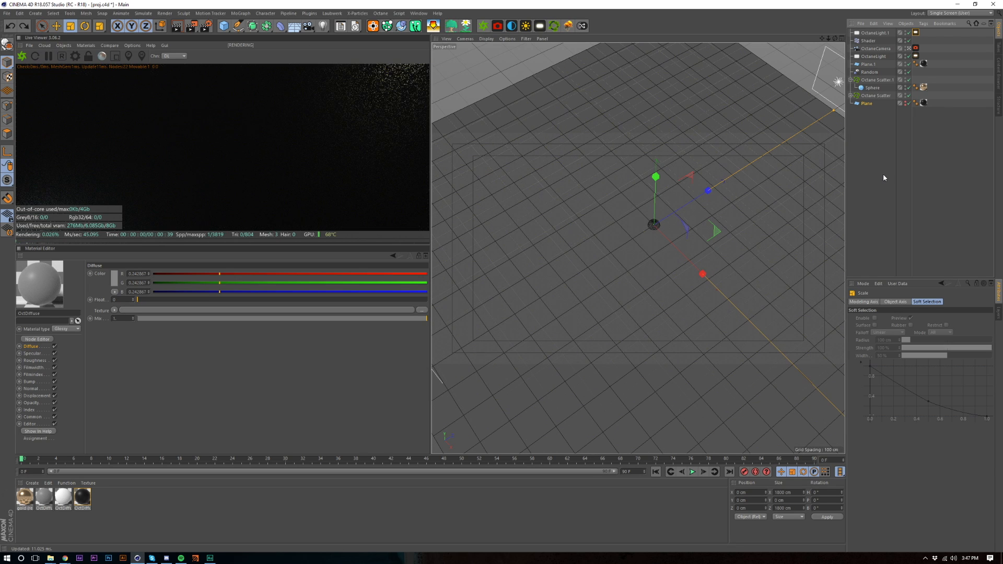
{"action": "left_click", "coordinate": [874, 33]}
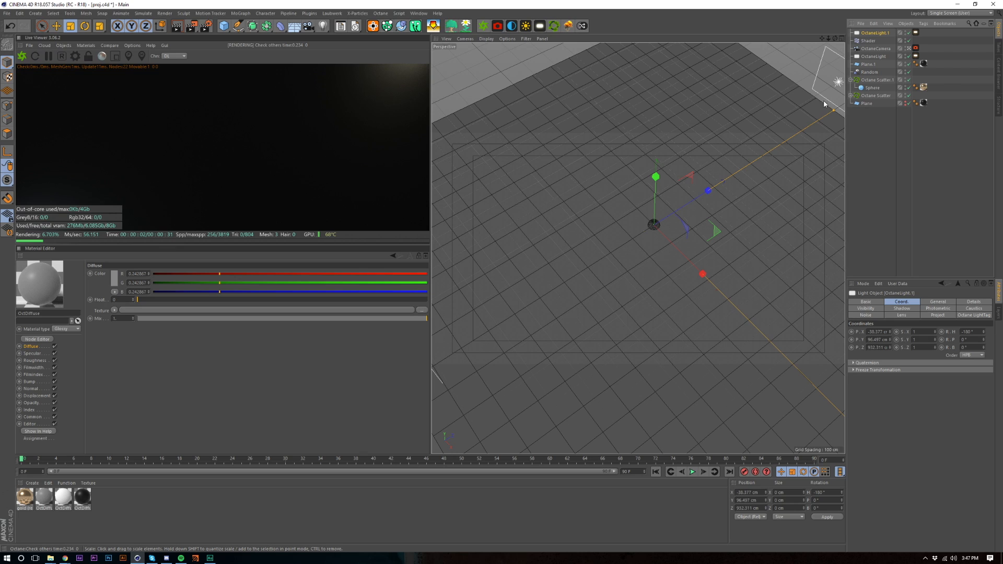
{"action": "left_click", "coordinate": [985, 304]}
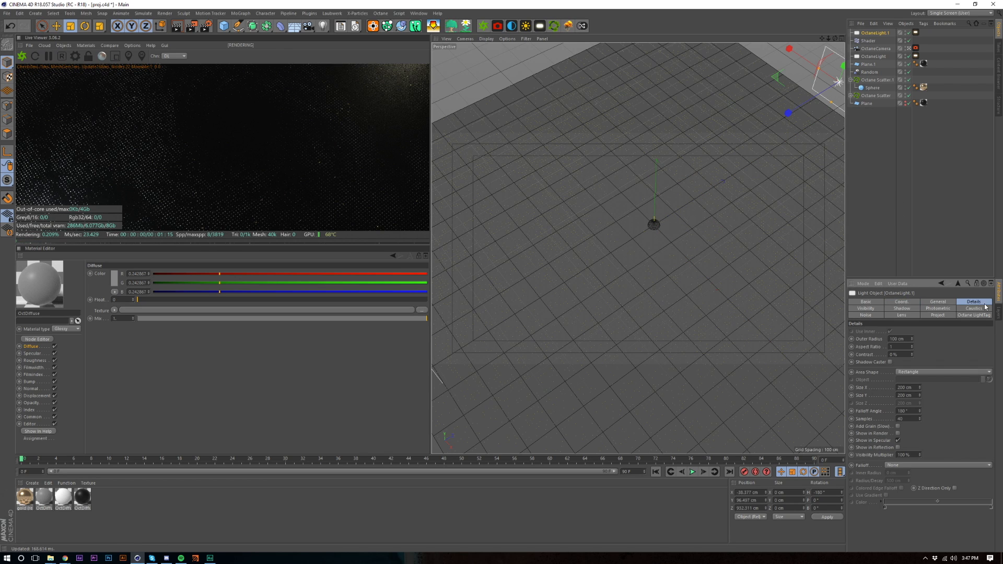
{"action": "left_click", "coordinate": [906, 387]}
{"action": "type", "text": "500"}
{"action": "key", "text": "Return"}
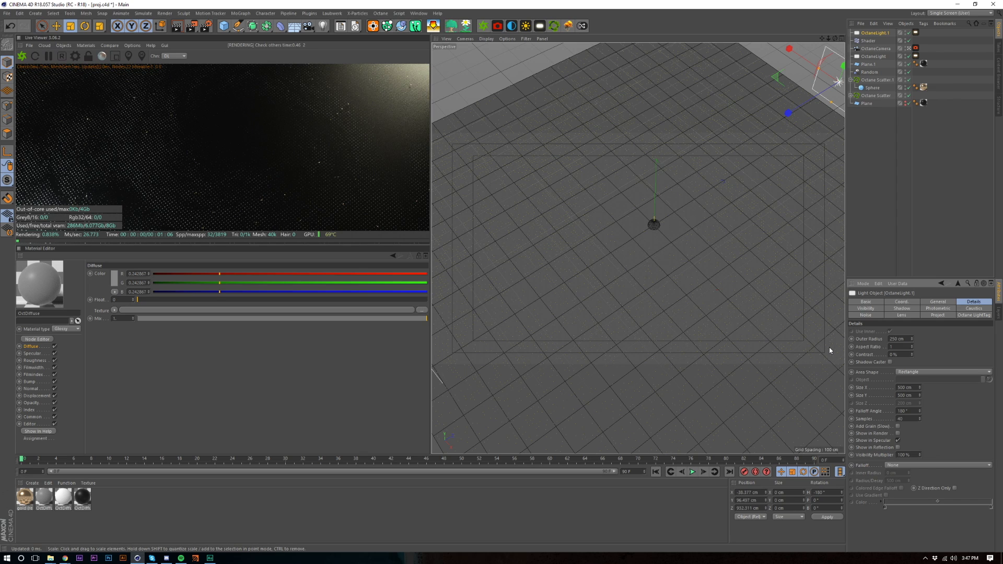
Set the duplicated OctaneLight's colour temperature to 6500 and its power to 12
{"action": "left_click", "coordinate": [915, 33]}
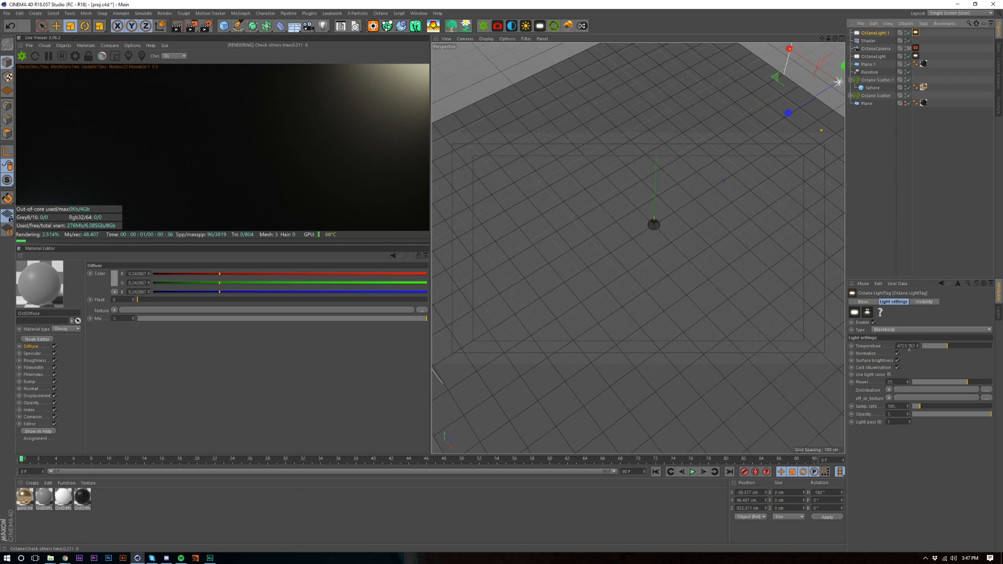
{"action": "double_click", "coordinate": [908, 346]}
{"action": "type", "text": "6500"}
{"action": "key", "text": "Return"}
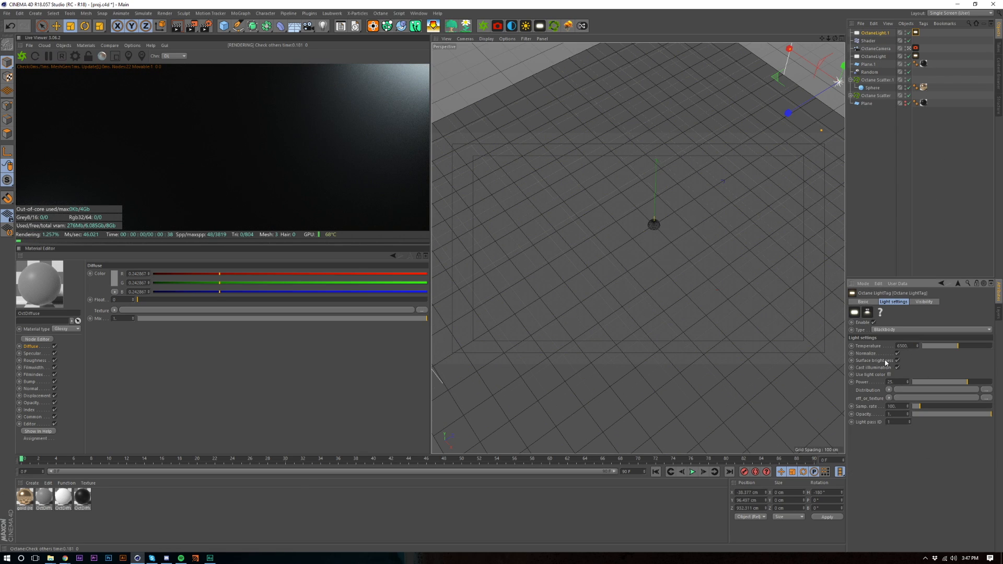
{"action": "double_click", "coordinate": [899, 383]}
{"action": "type", "text": "12"}
{"action": "key", "text": "Return"}
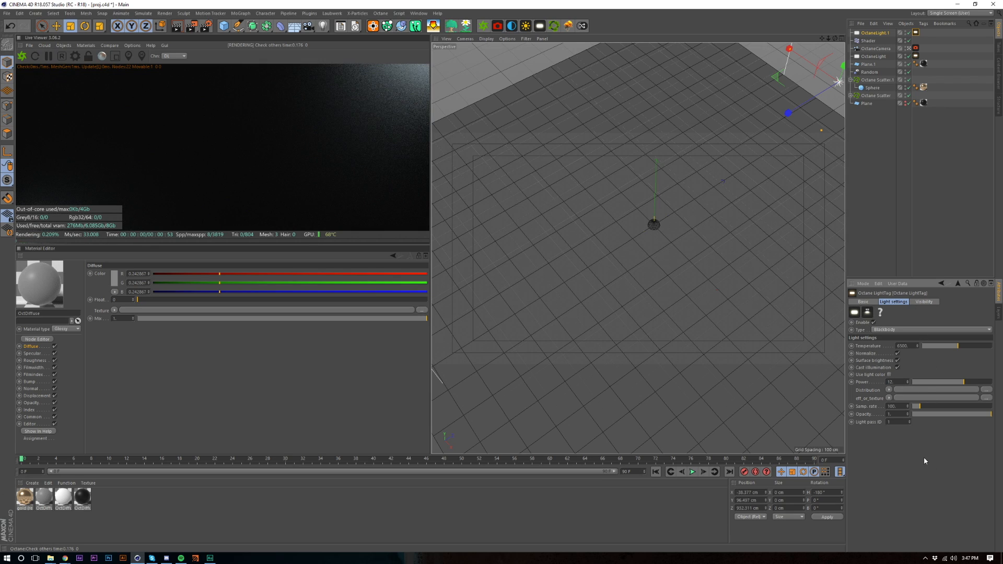
Reduce the general visibility of the duplicated OctaneLight to about 0.13
{"action": "left_click", "coordinate": [924, 301]}
{"action": "mouse_move", "coordinate": [942, 358]}
{"action": "left_mouse_down"}
{"action": "mouse_move", "coordinate": [918, 361]}
{"action": "mouse_move", "coordinate": [928, 361]}
{"action": "left_mouse_up"}
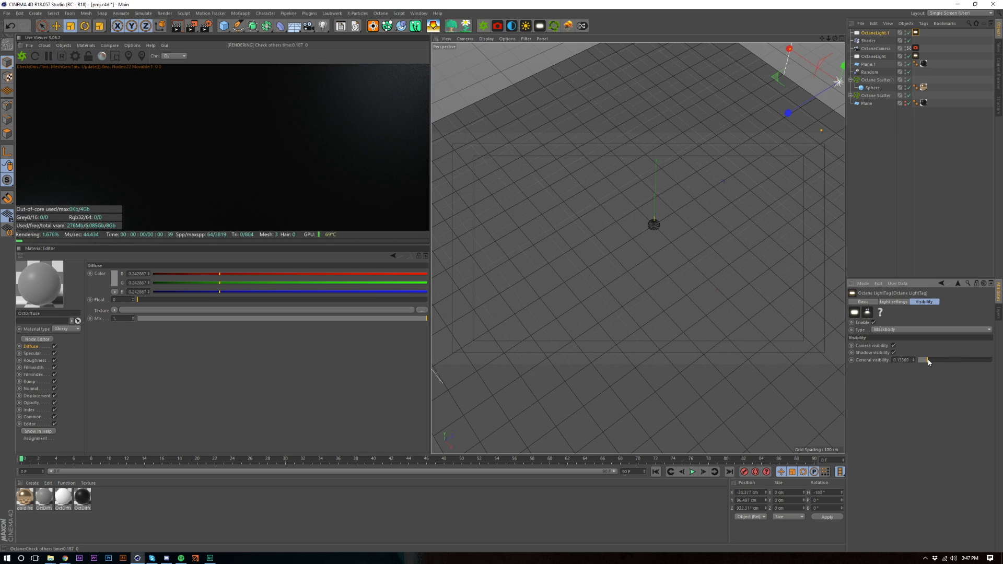
{"action": "left_click", "coordinate": [935, 251]}
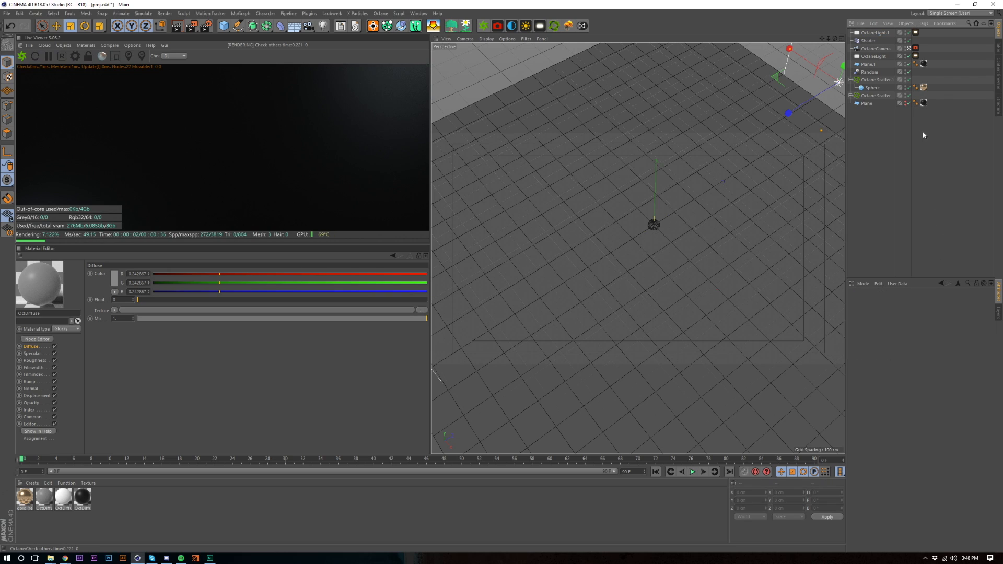
Set Plane's width and height segments to 800 each, then enable the original Octane Scatter object
{"action": "left_click", "coordinate": [868, 104]}
{"action": "left_click_drag", "start_coordinate": [909, 335], "coordinate": [808, 354]}
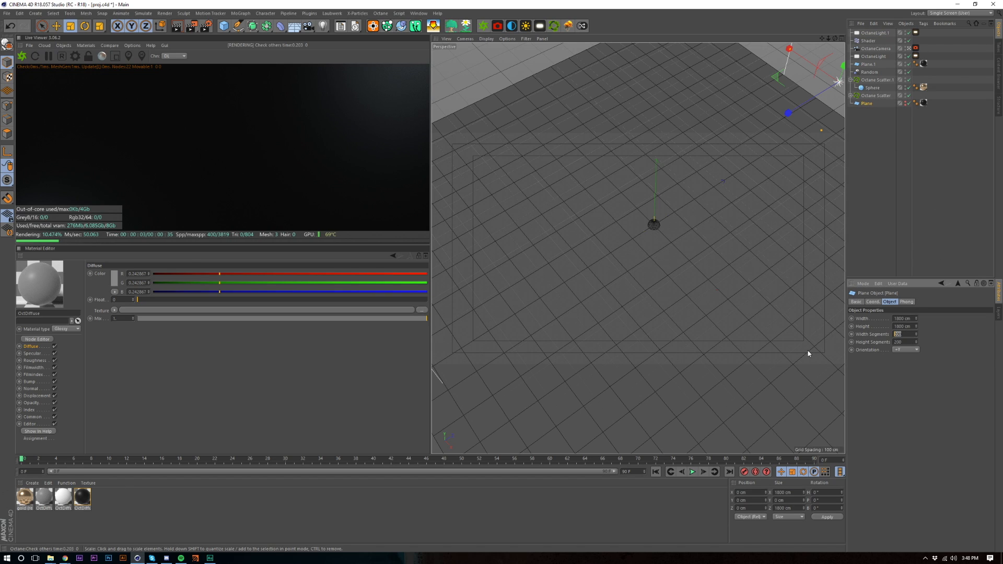
{"action": "type", "text": "9000"}
{"action": "key", "text": "Tab"}
{"action": "type", "text": "800"}
{"action": "key", "text": "Return"}
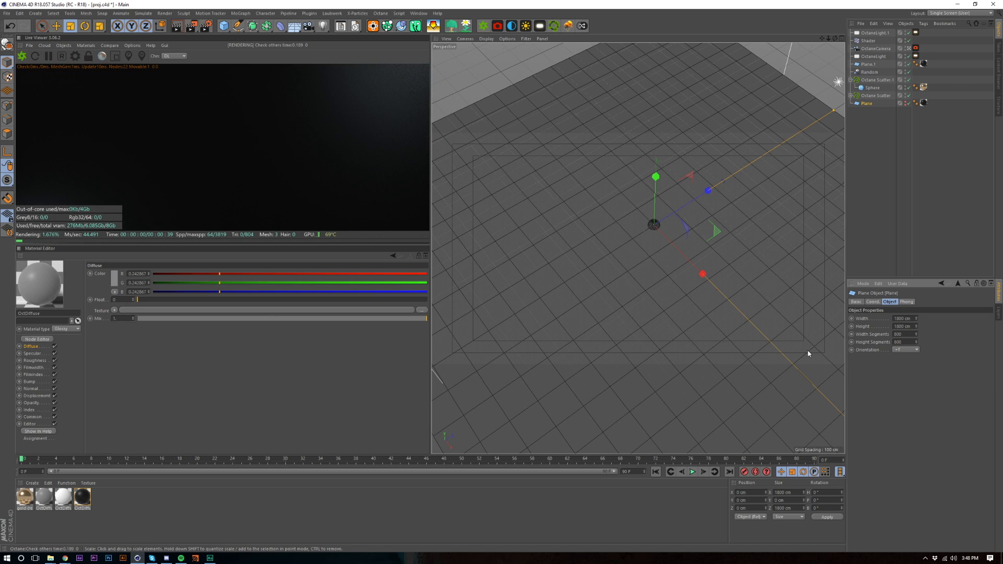
{"action": "left_click", "coordinate": [917, 226]}
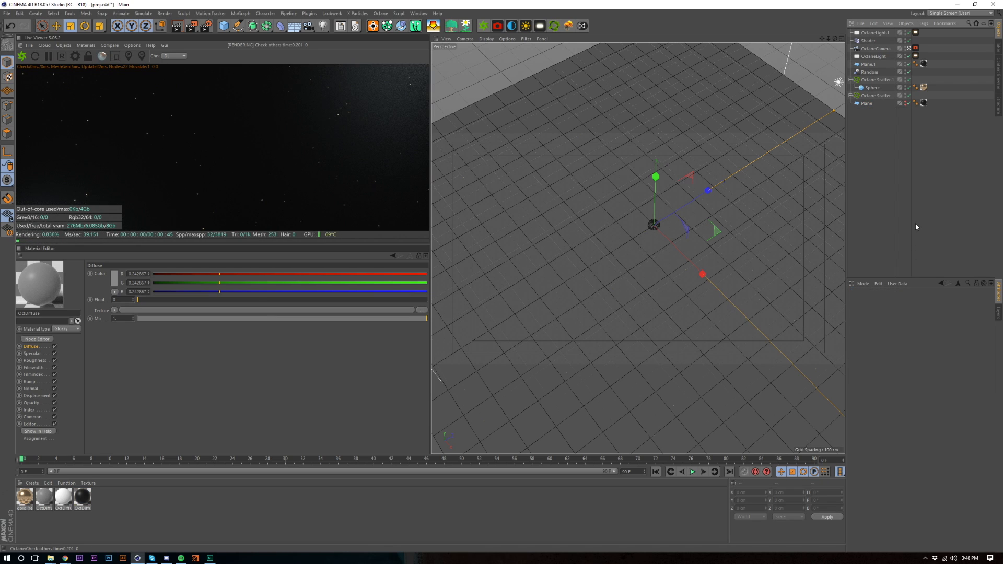
{"action": "left_click", "coordinate": [908, 97]}
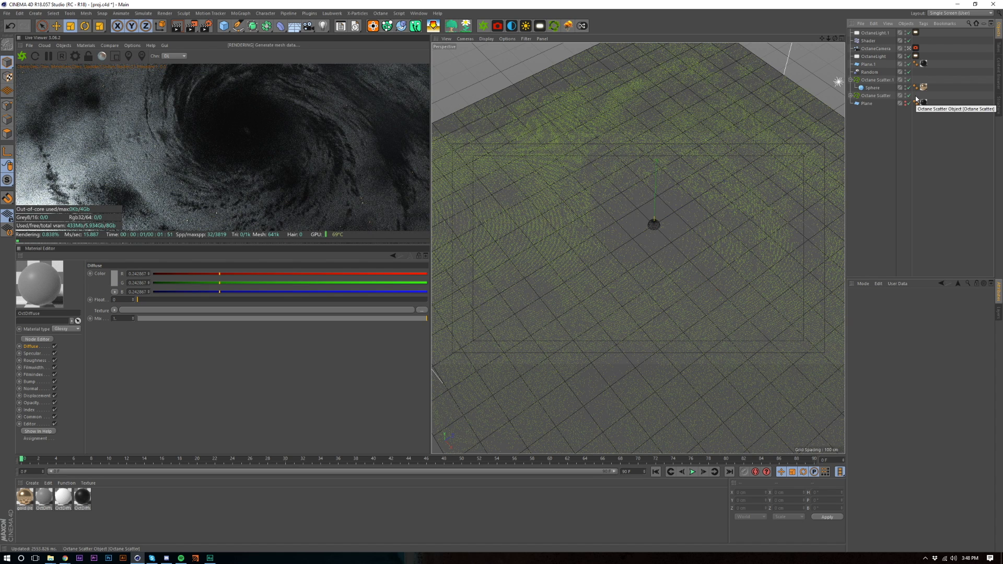